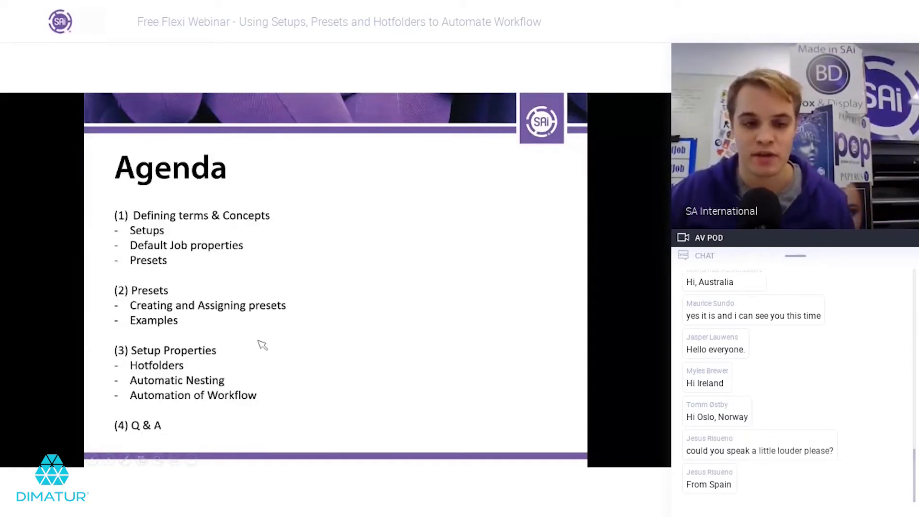
Step: Exit the Agenda slide show to PowerPoint's normal view and clear the windows to reveal the desktop
key(alt+Tab)
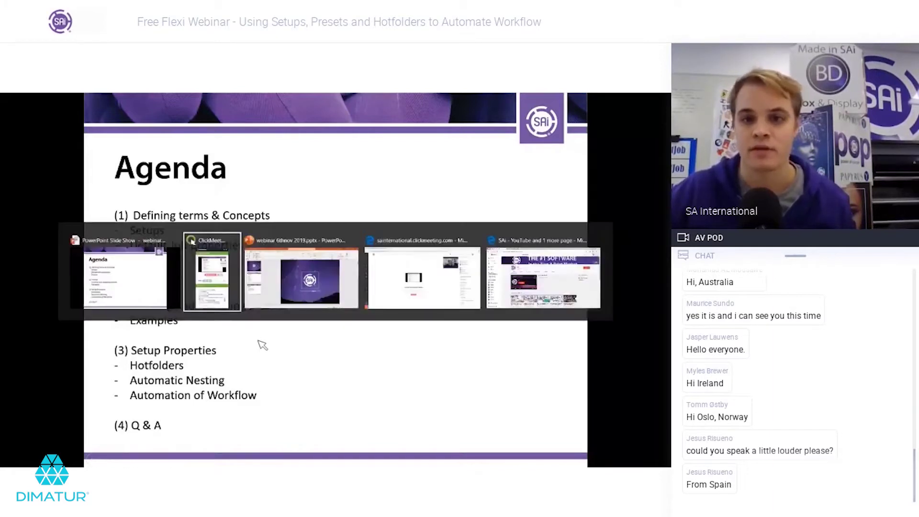
key(Tab)
key(Tab)
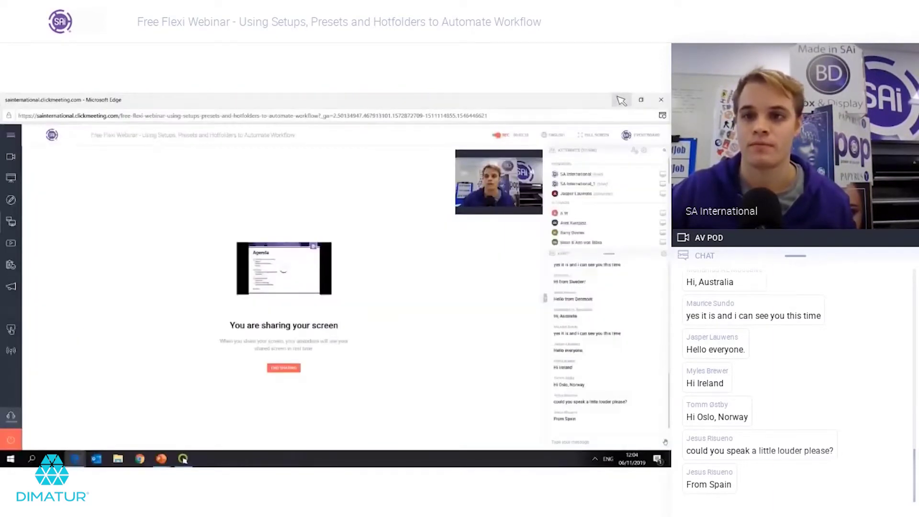
key(alt+Tab)
key(Escape)
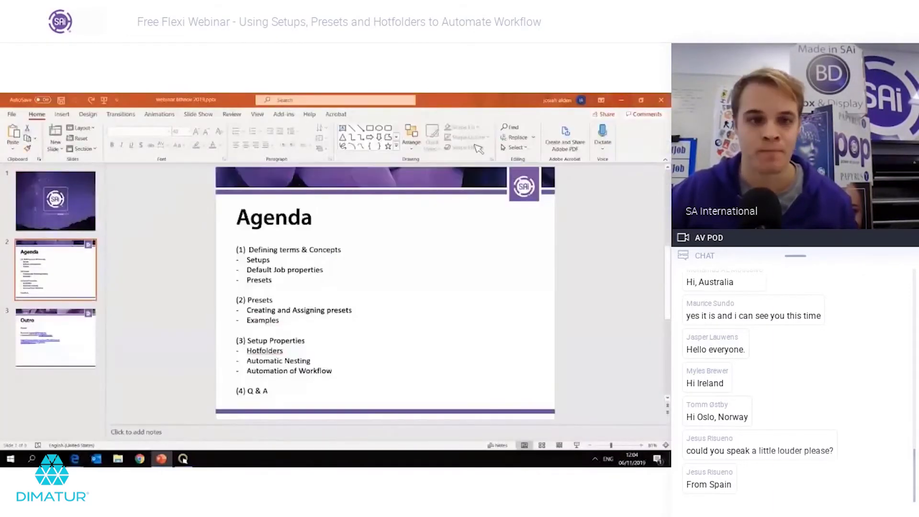
key(super+d)
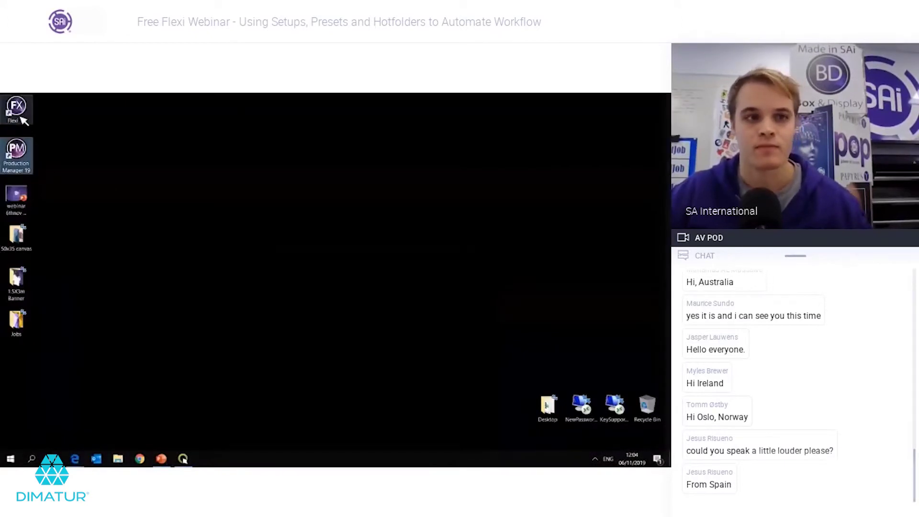
Step: Launch Flexi, dismiss the corrupted-application error, and bring Production Manager's Add Setup wizard forward
double_click(20, 114)
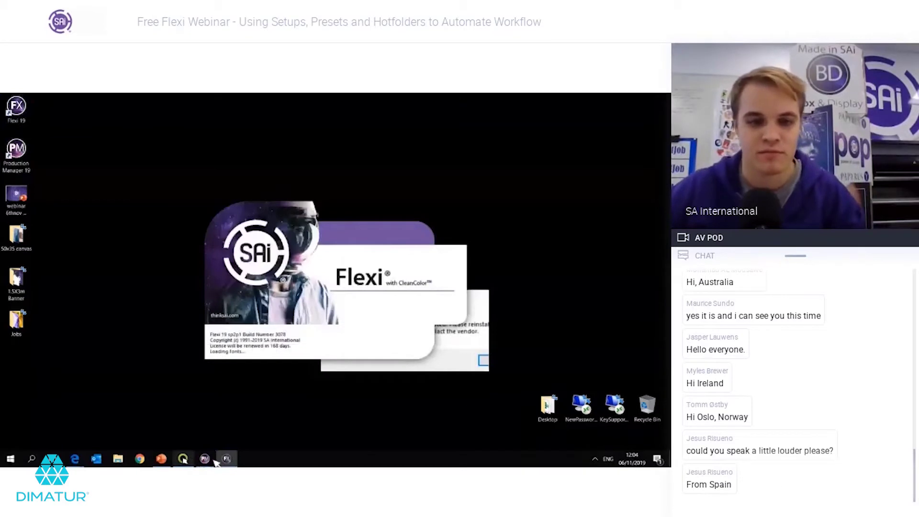
click(213, 460)
click(395, 306)
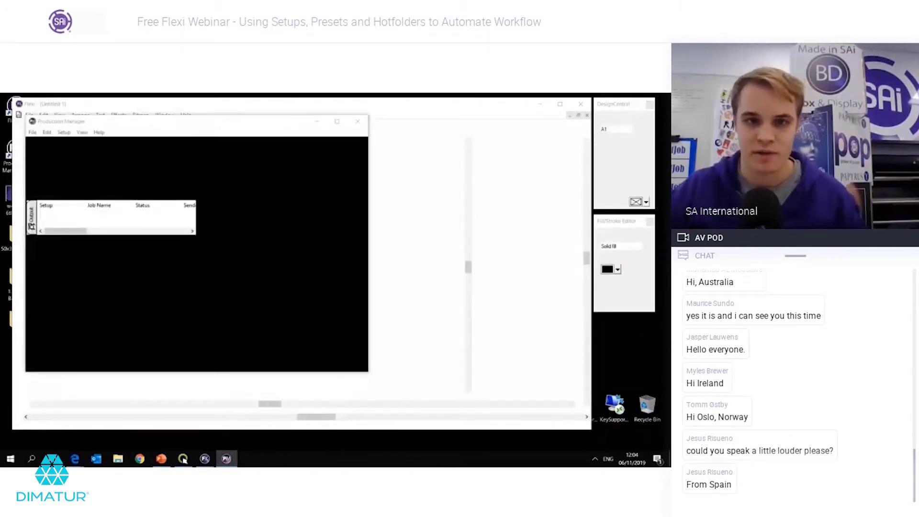
click(226, 459)
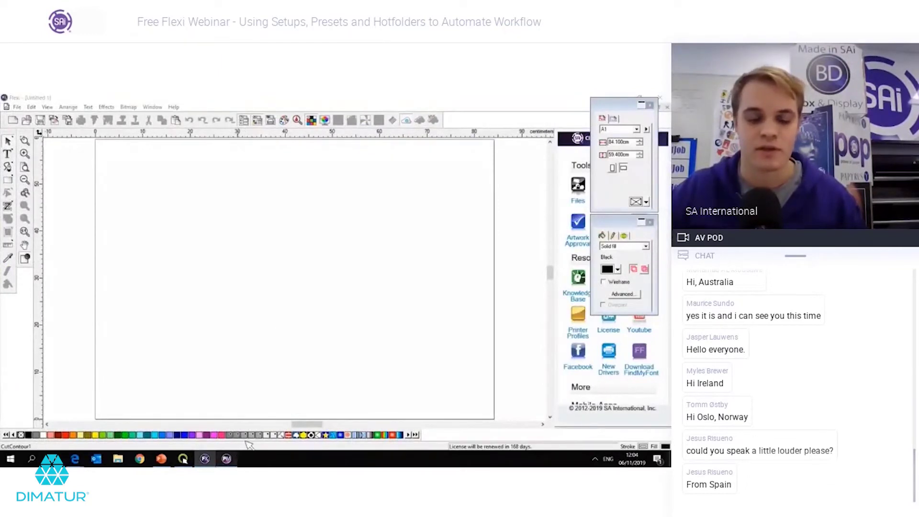
mouse_move(229, 458)
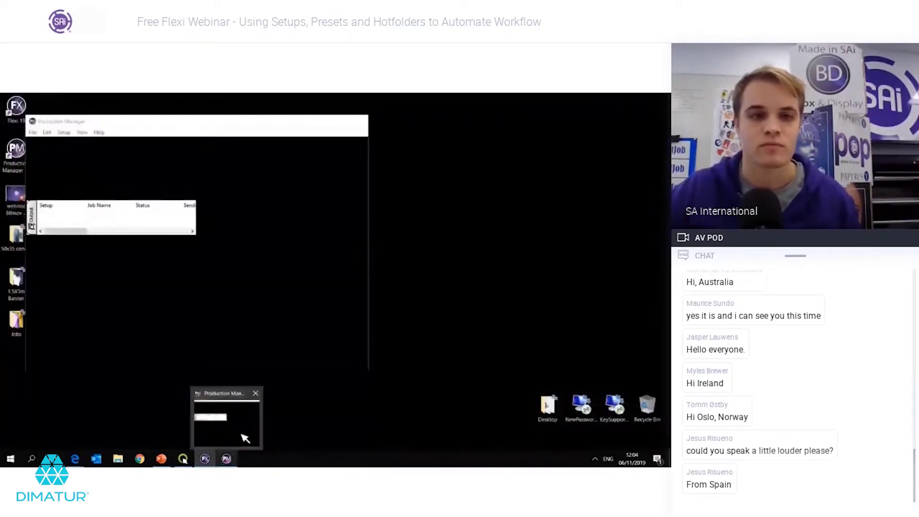
click(244, 438)
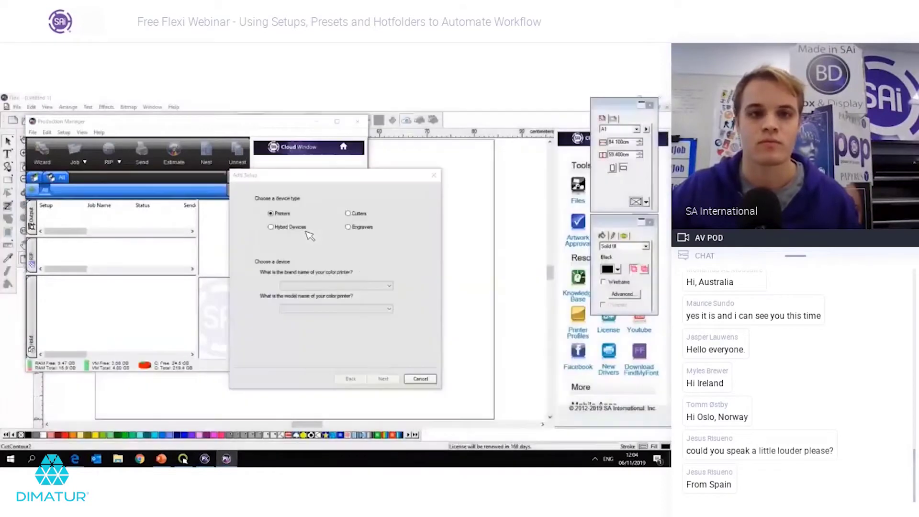
Step: Choose Hybrid Devices, Roland, TrueVIS VG-640 as the new setup's device
click(330, 277)
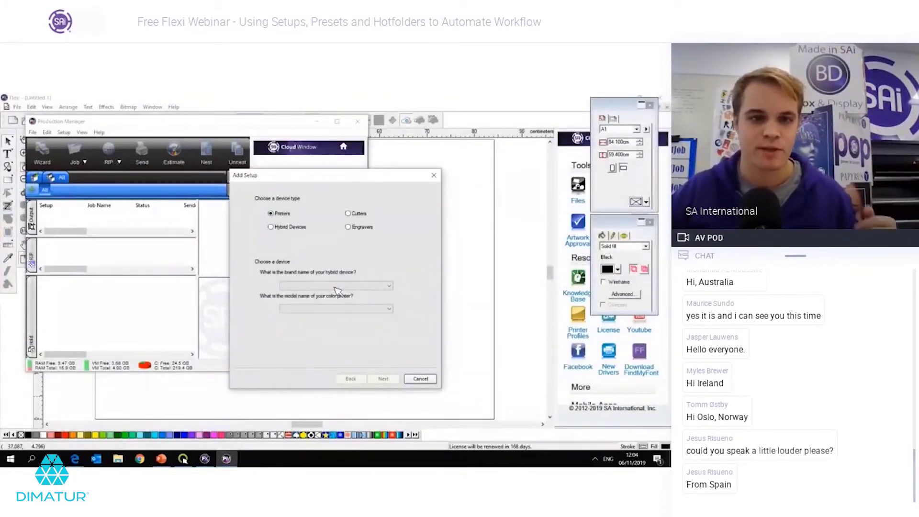
click(335, 287)
key(r)
key(r)
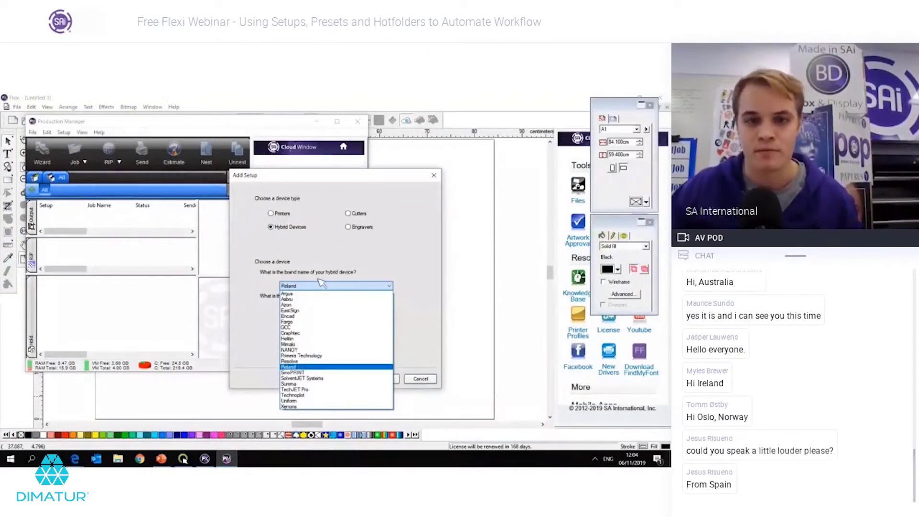
key(Return)
click(317, 311)
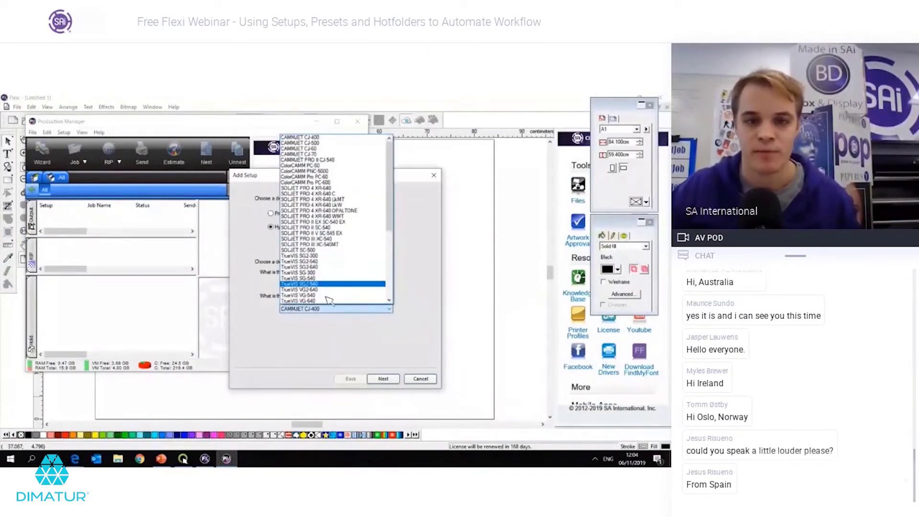
click(328, 301)
click(384, 379)
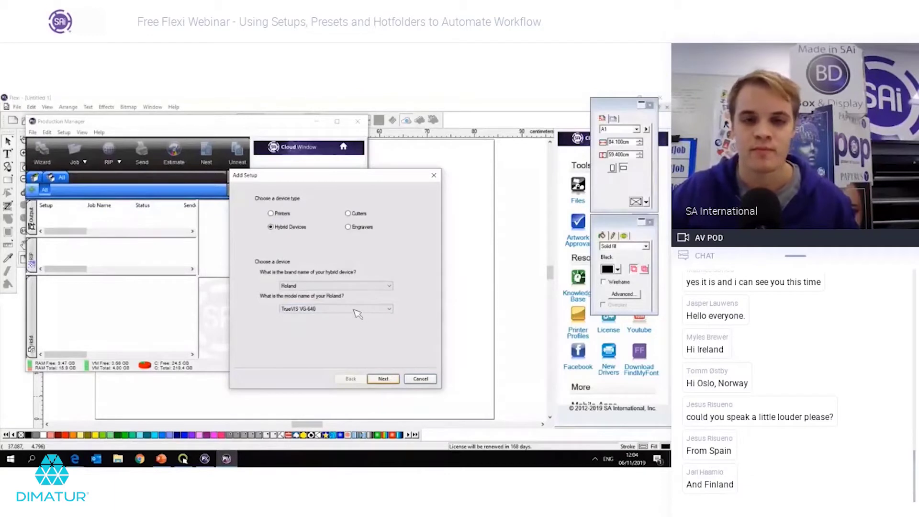
Step: Set the connection to FILE without prompting for a path, and finish the setup
click(391, 376)
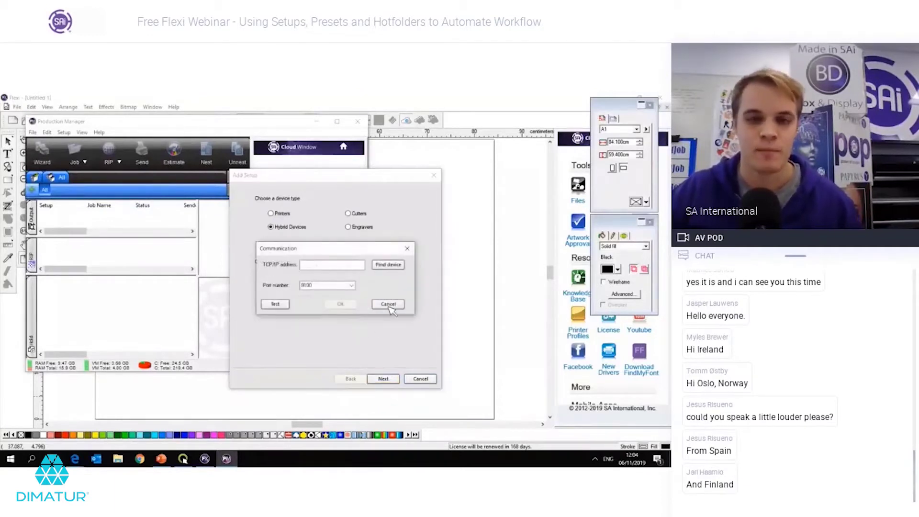
click(387, 303)
click(316, 253)
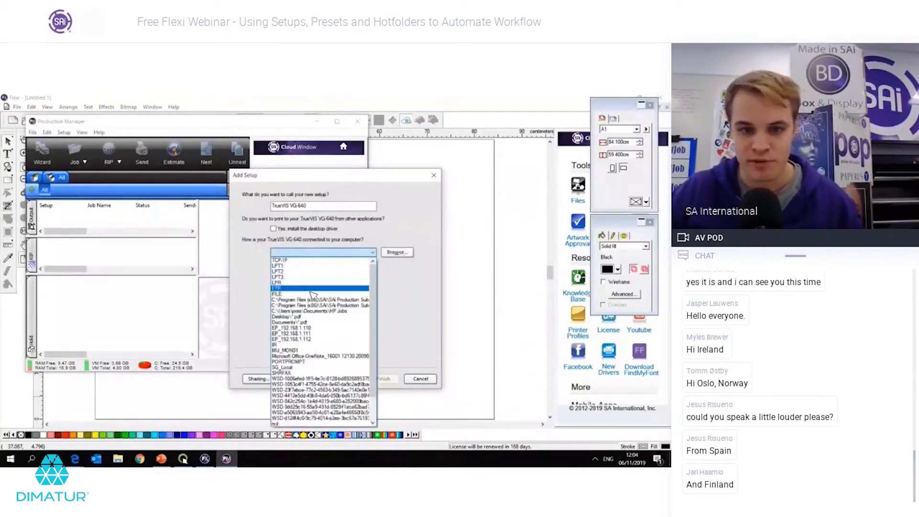
click(314, 294)
click(305, 275)
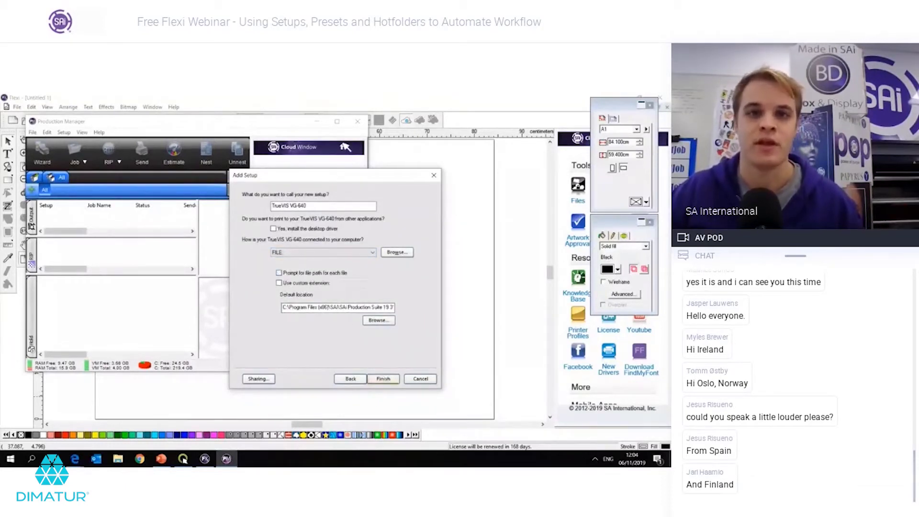
click(337, 121)
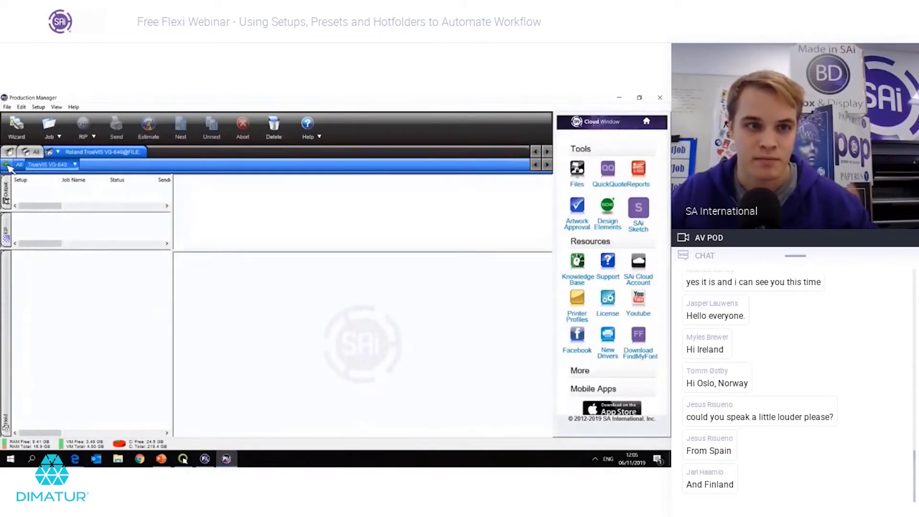
Step: Duplicate the TrueVIS VG-640 setup with the green + Duplicate Setup button
click(9, 166)
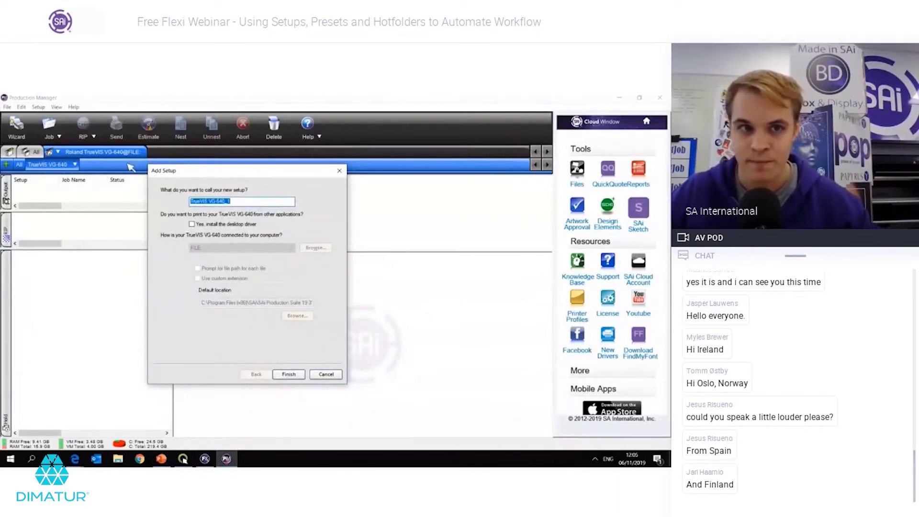
Step: Name the duplicate setup 'Banners', finish it, and start another duplicate of the printer setup
drag(243, 203, 142, 199)
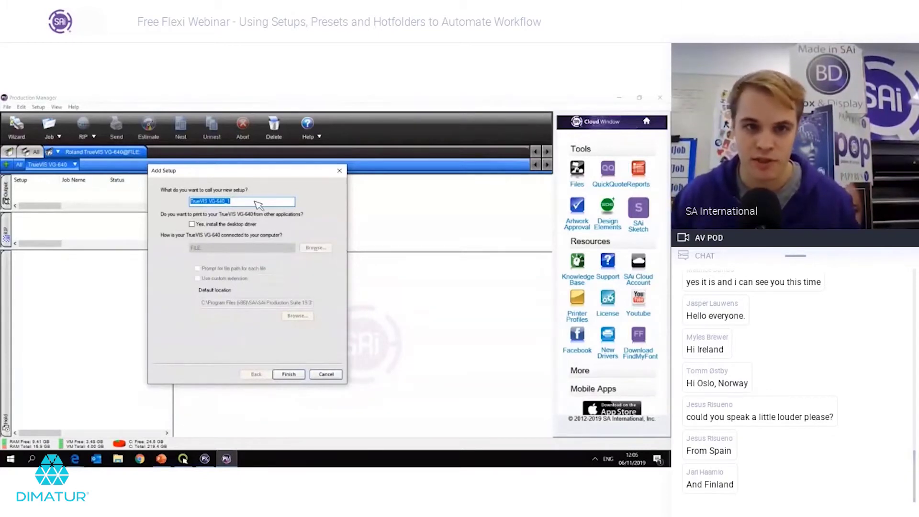
text(B)
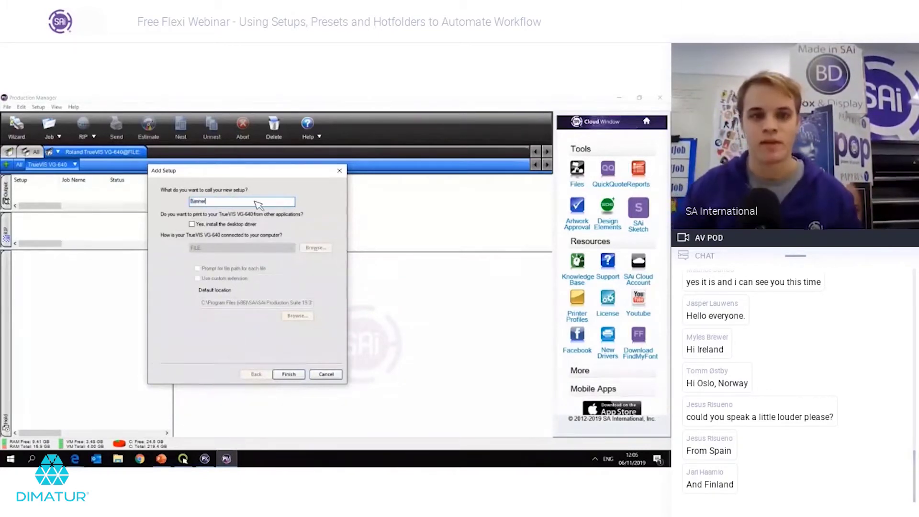
text(anner)
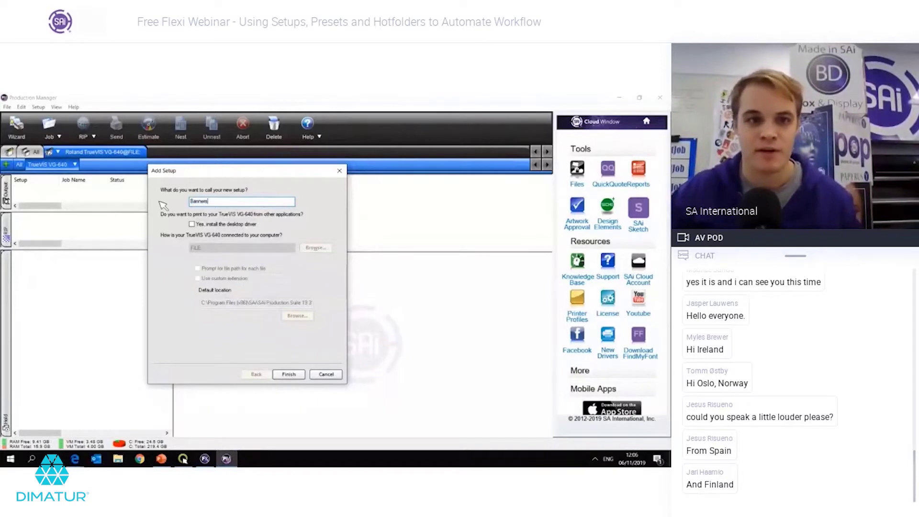
text(s)
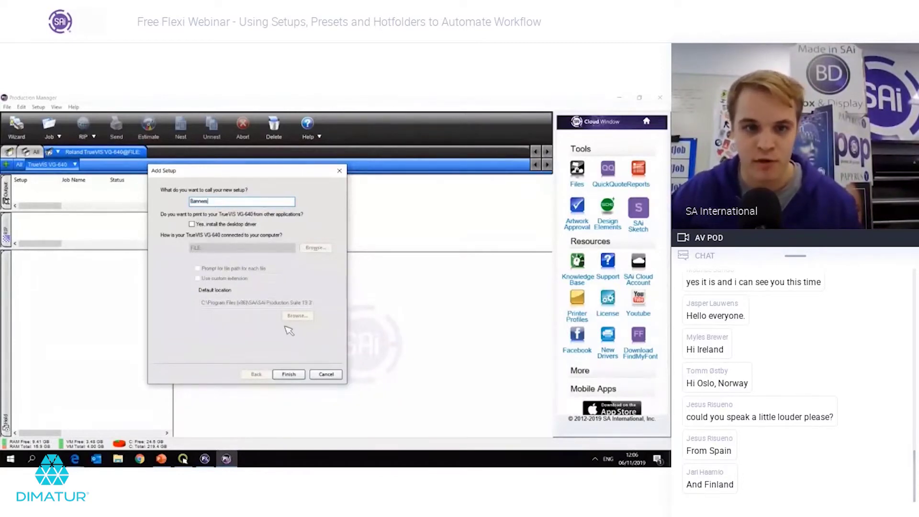
click(289, 374)
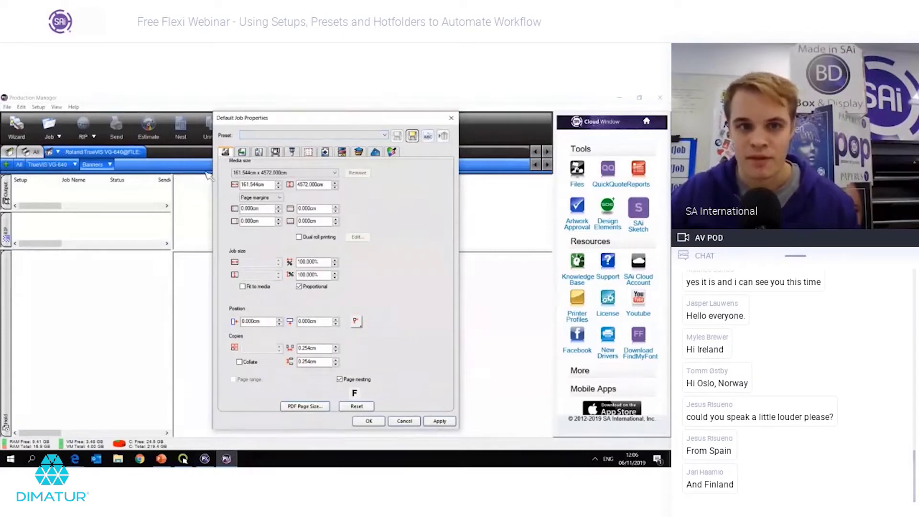
key(Escape)
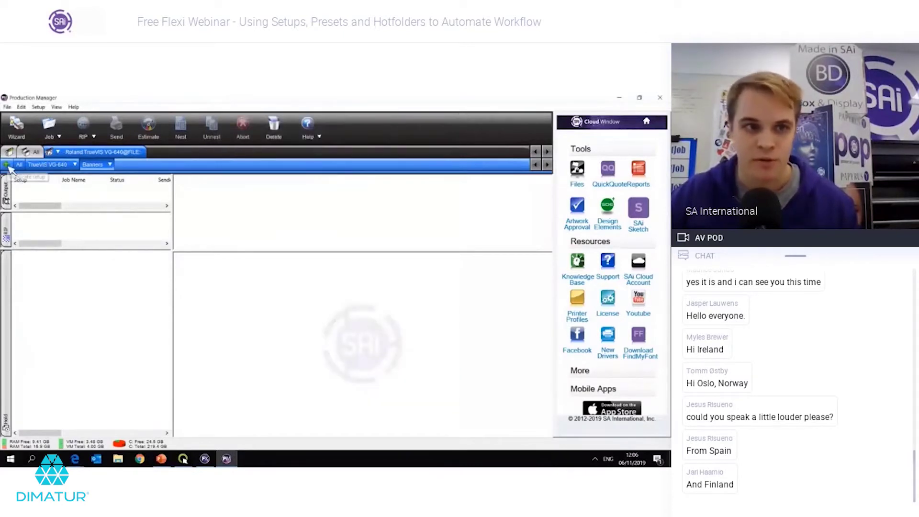
click(7, 165)
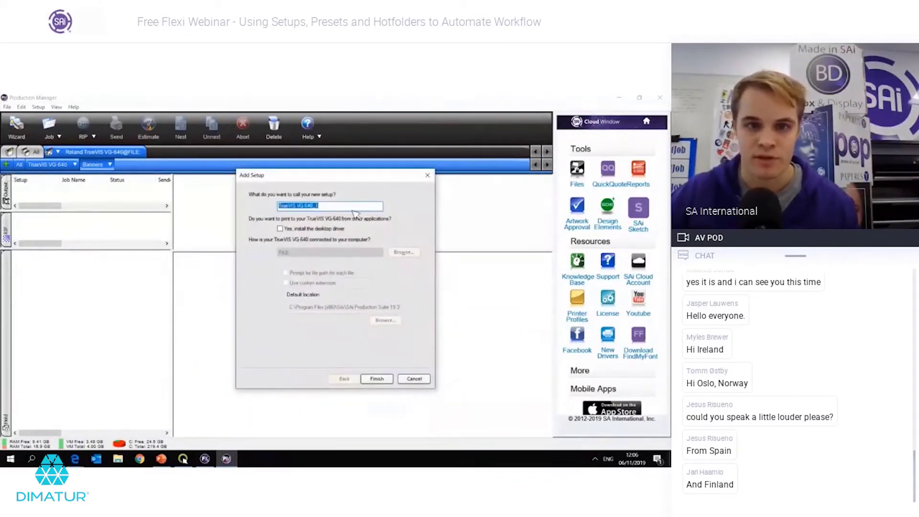
Step: Name the new copy 'Canvas', finish it, and dismiss its default job properties
text(Canvas)
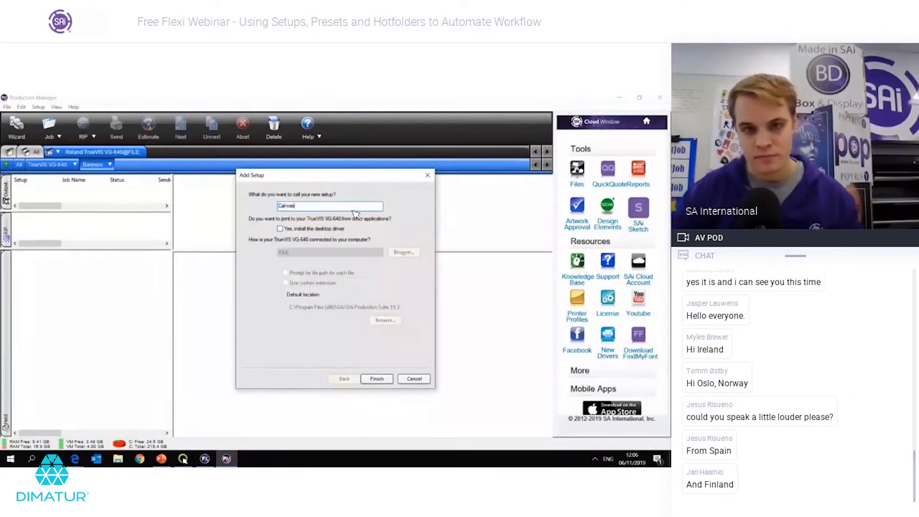
click(371, 381)
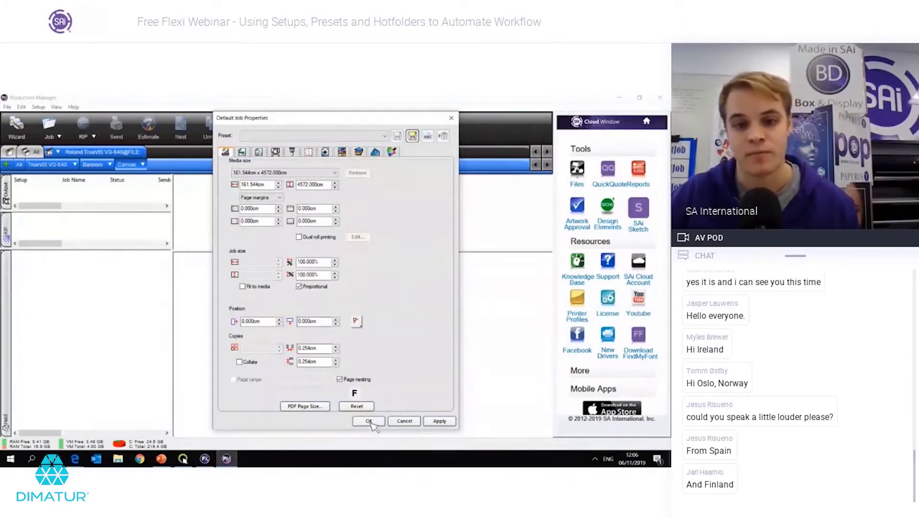
key(Return)
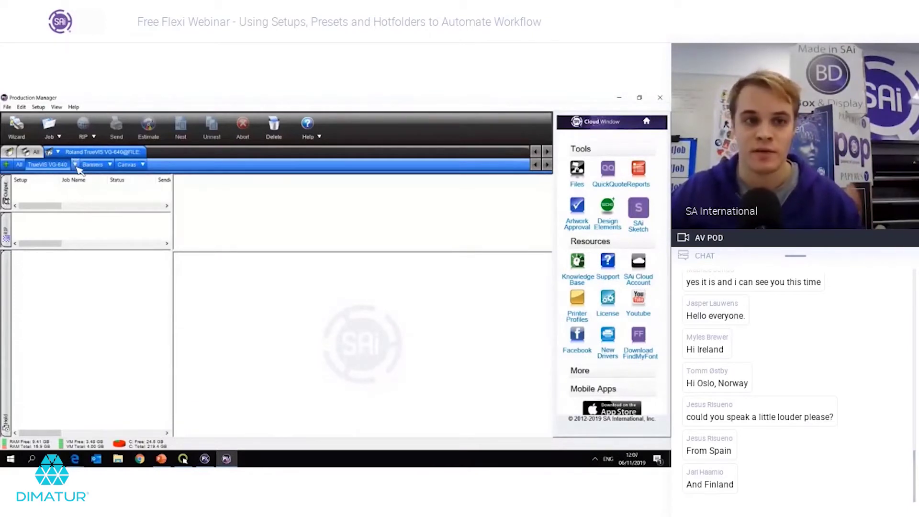
Step: Open Default Job Properties from the setup's options menu
click(75, 165)
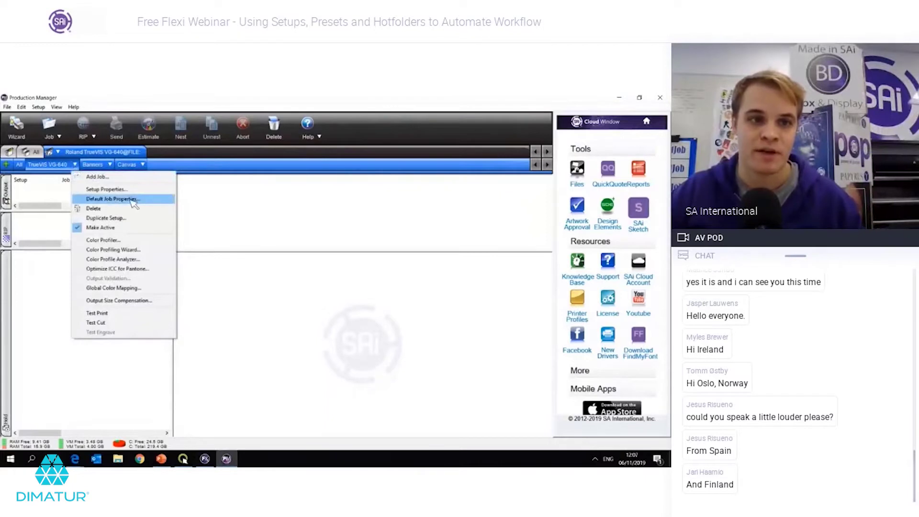
click(115, 199)
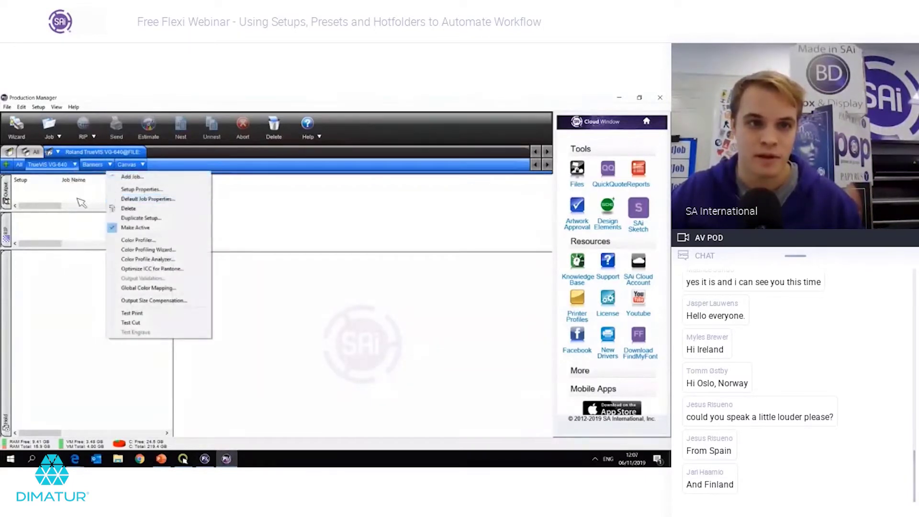
click(79, 173)
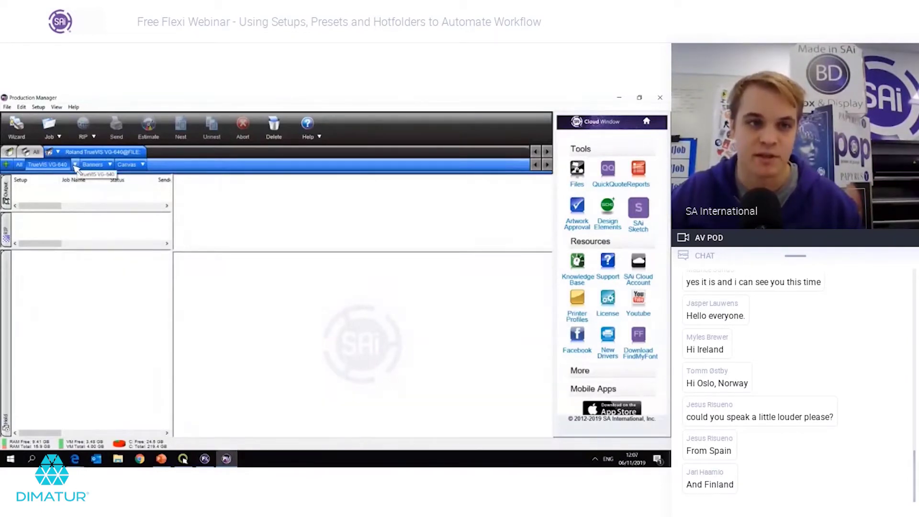
click(75, 166)
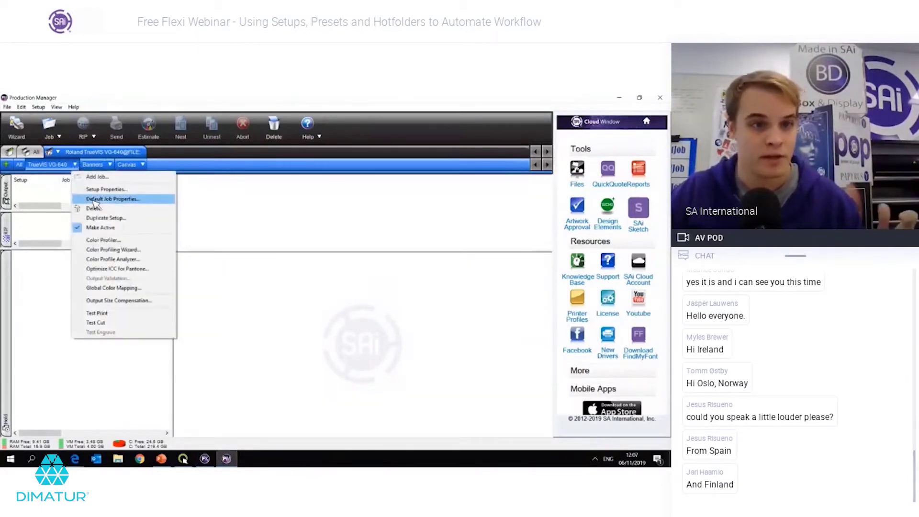
click(95, 200)
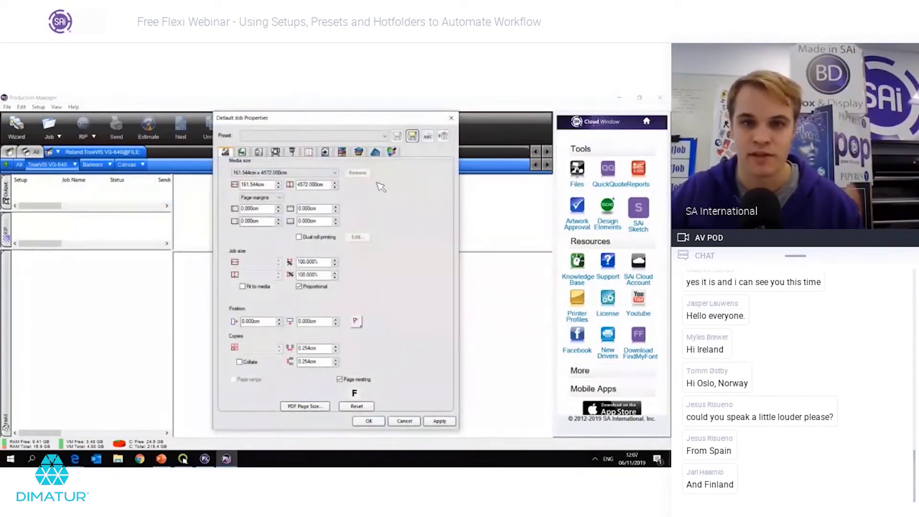
drag(313, 127, 287, 132)
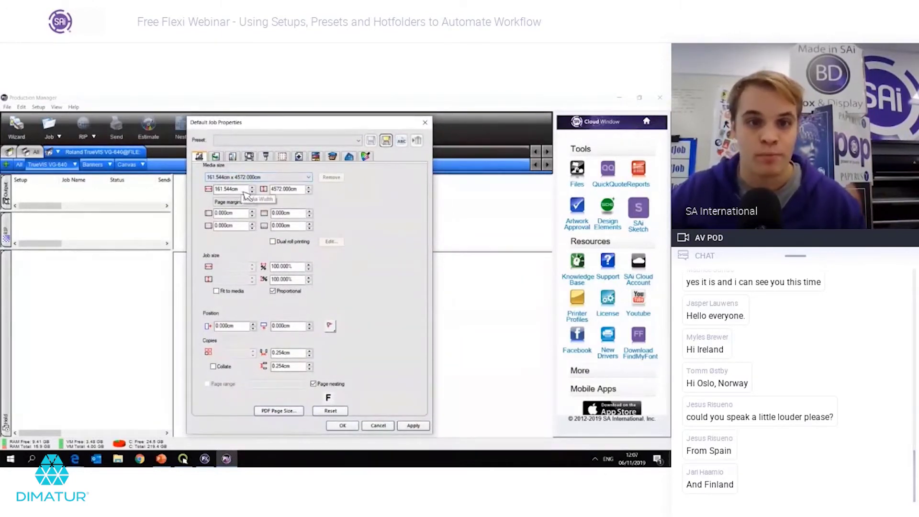
Step: Set media width to 137 cm and centre jobs across the media
double_click(228, 191)
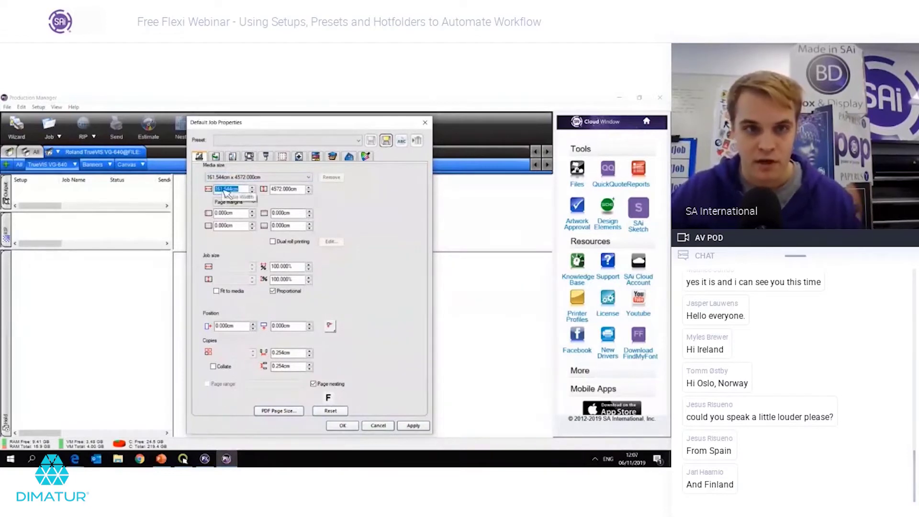
text(137)
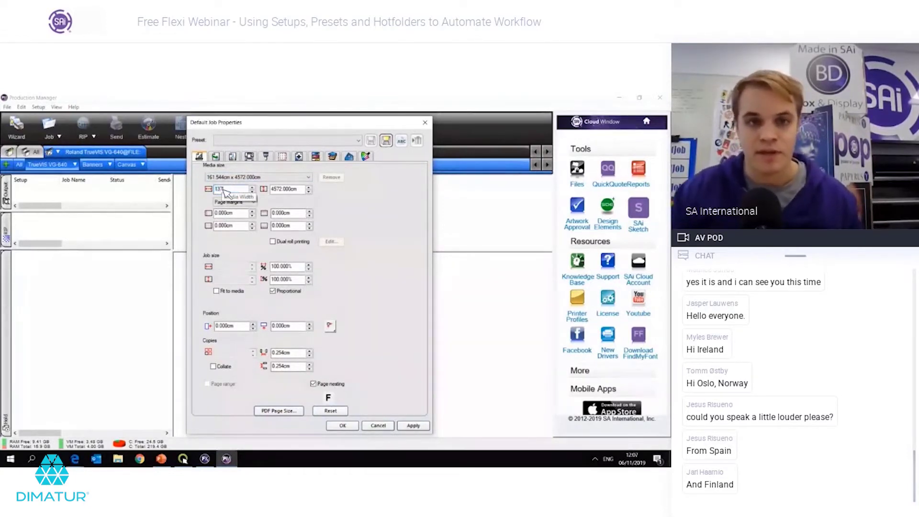
click(283, 189)
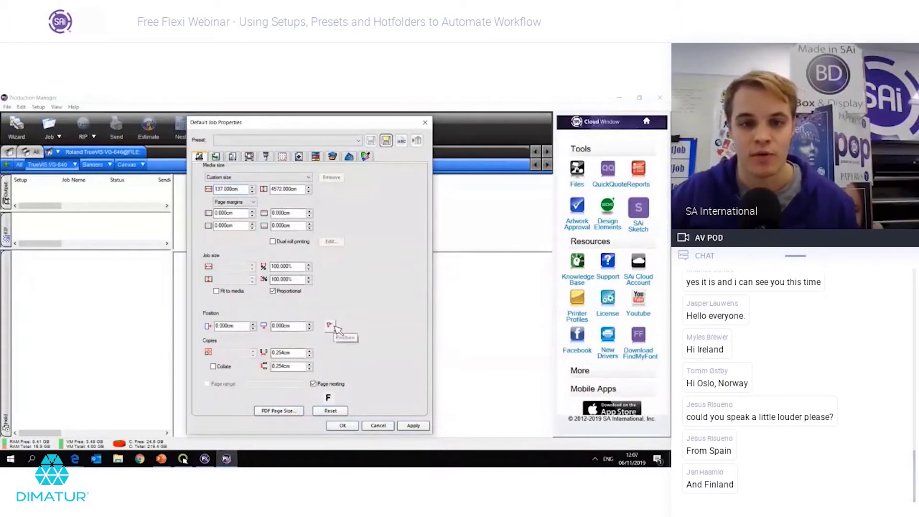
click(330, 326)
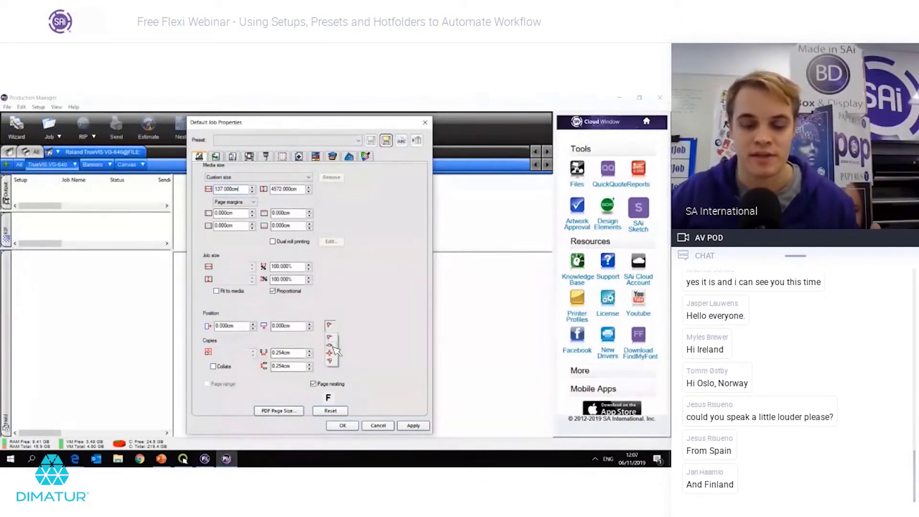
click(334, 352)
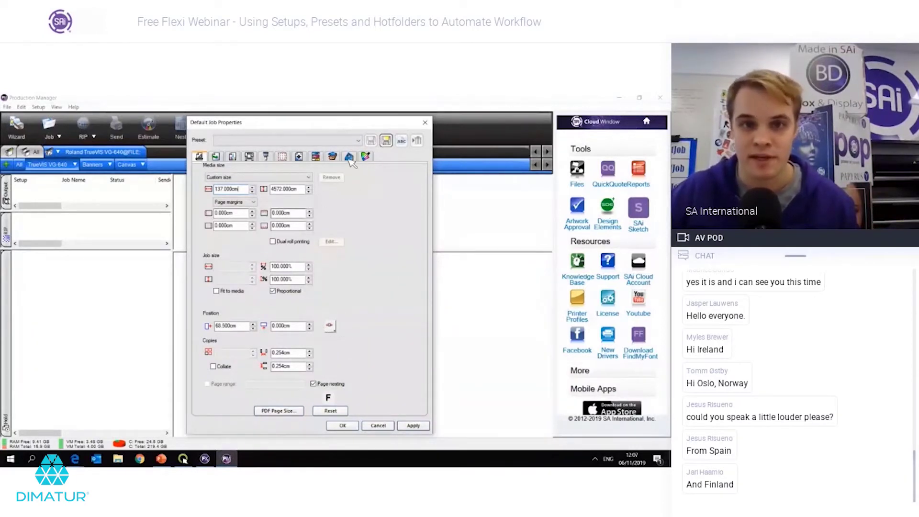
Step: Select 3M IJ 180 C CMYK 600x600.icc as the output profile under Color correction
click(232, 158)
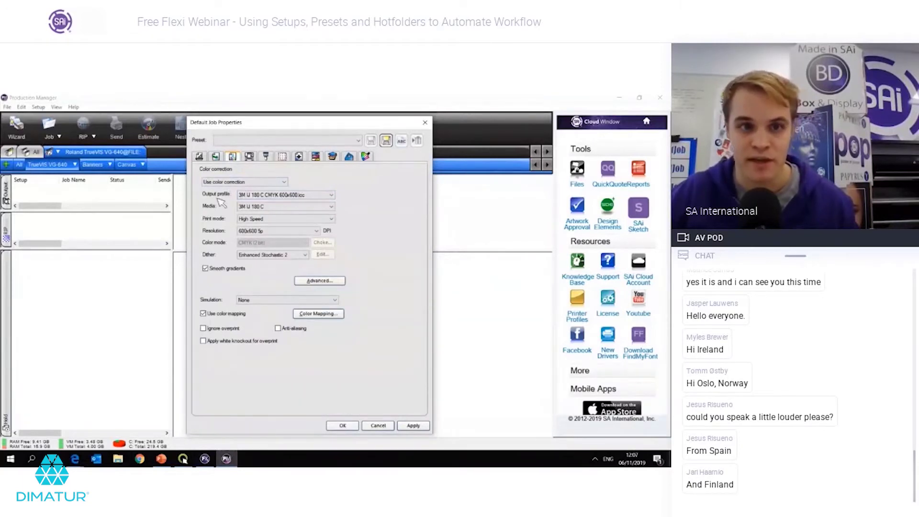
click(282, 199)
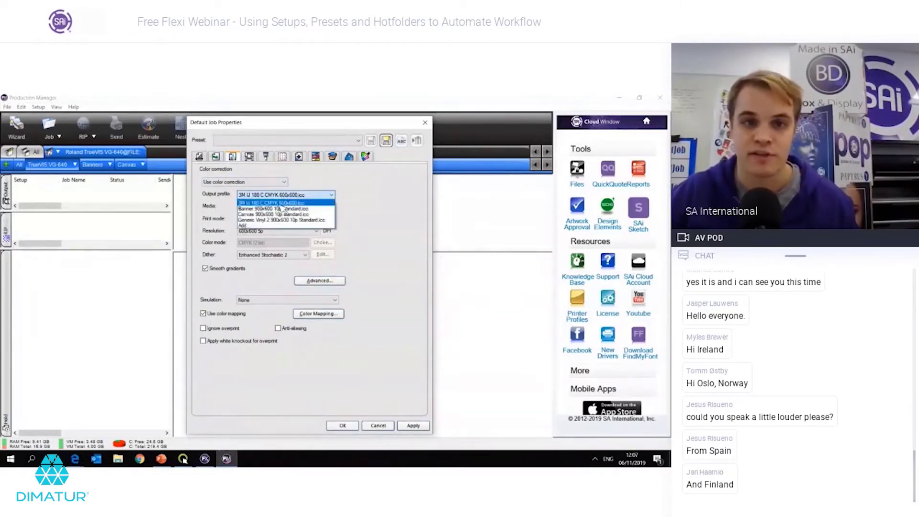
click(280, 203)
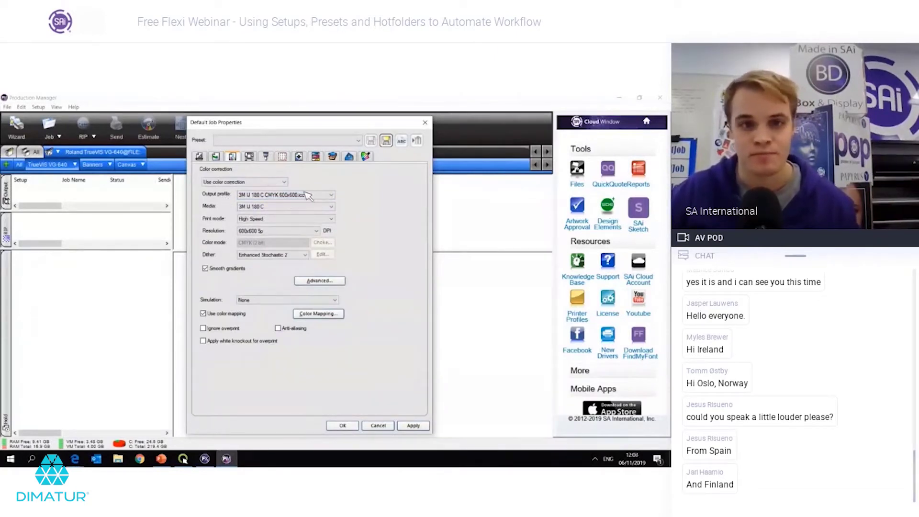
click(259, 206)
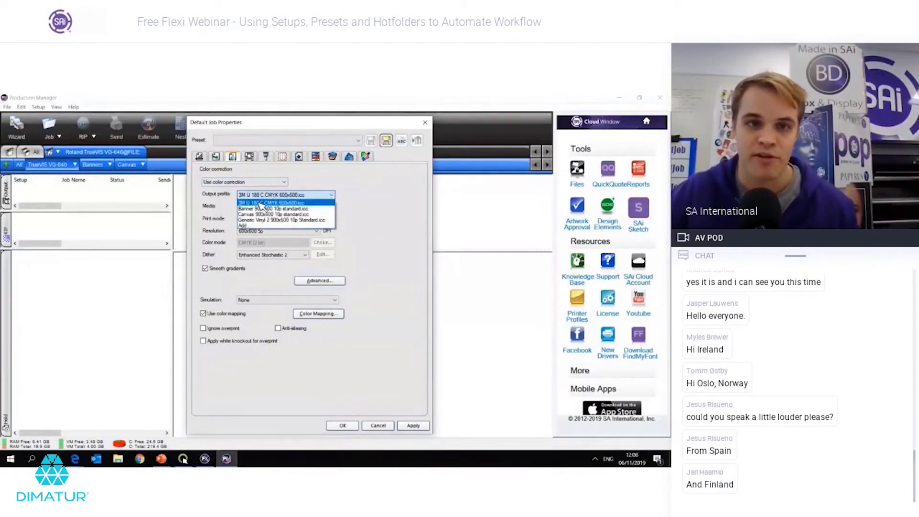
click(260, 203)
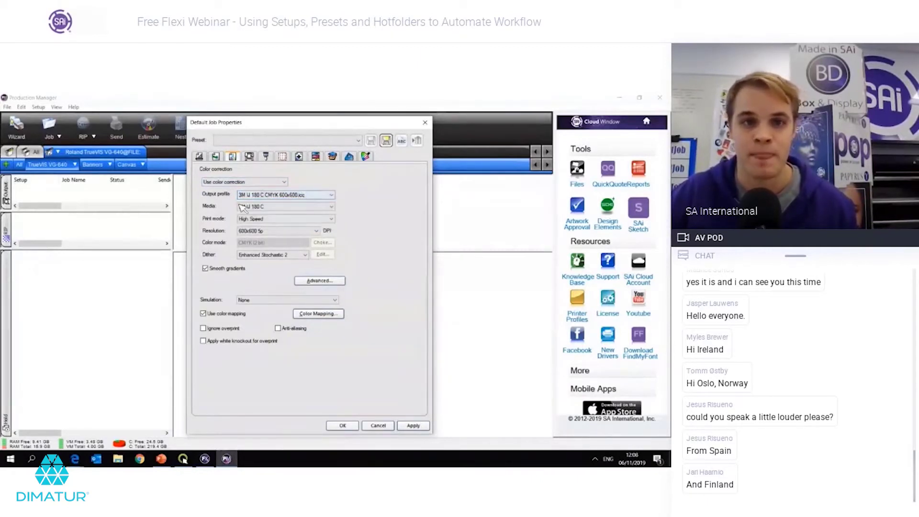
Step: Add crop marks to default jobs under Labels and Marks
click(299, 158)
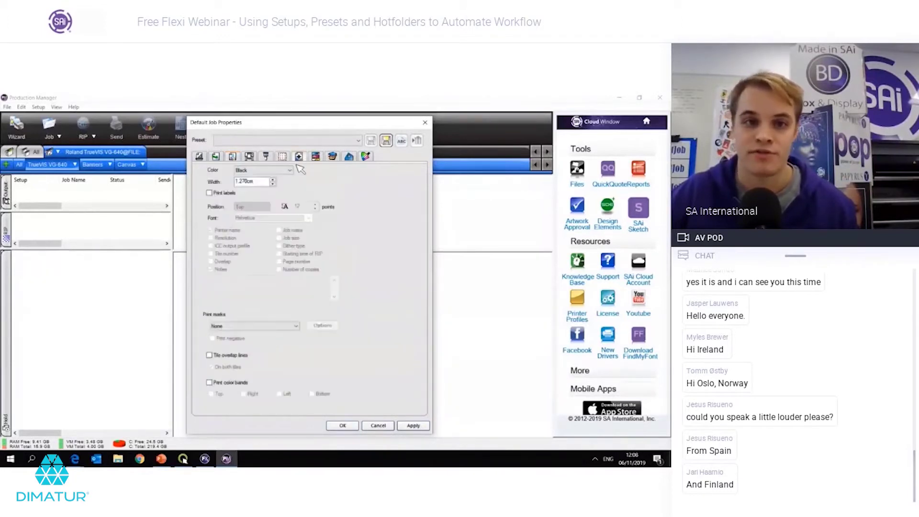
click(274, 326)
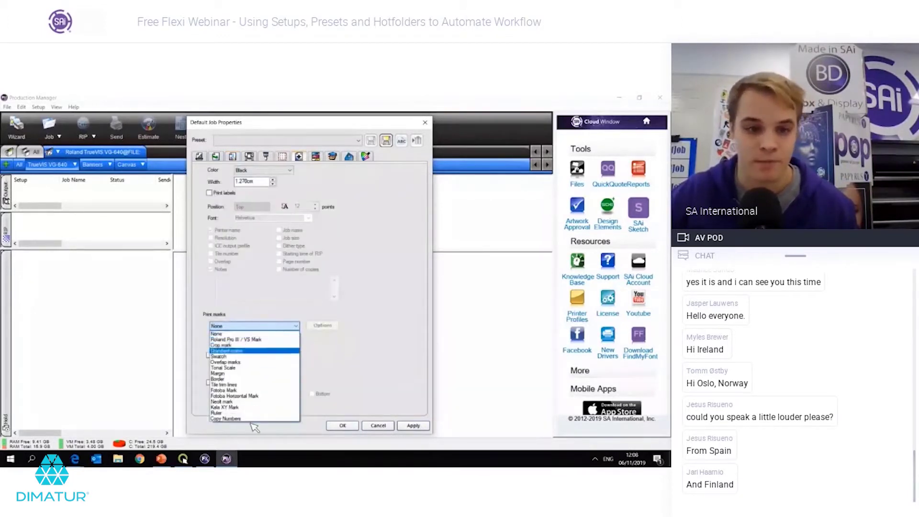
click(241, 345)
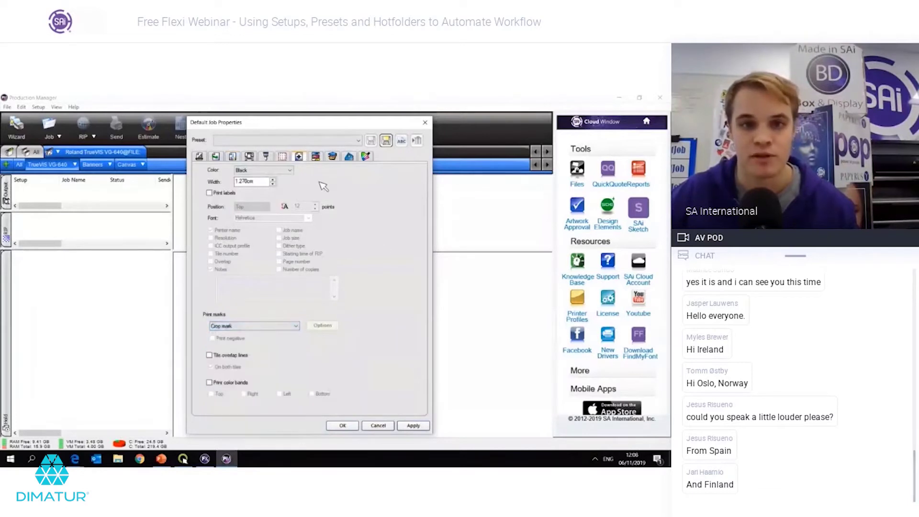
Step: Save preset '3m IJ 180C' without colour adjustment, printer options or workflow, then apply and close
click(386, 141)
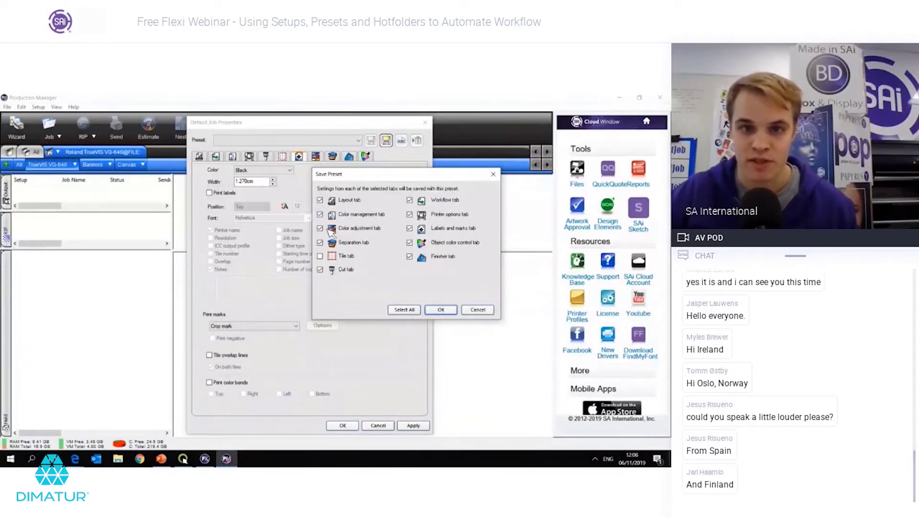
click(321, 229)
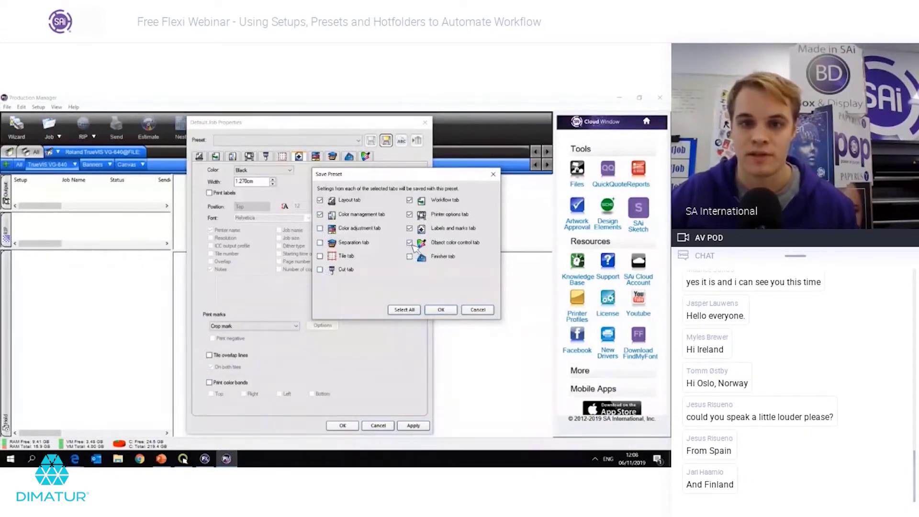
click(410, 214)
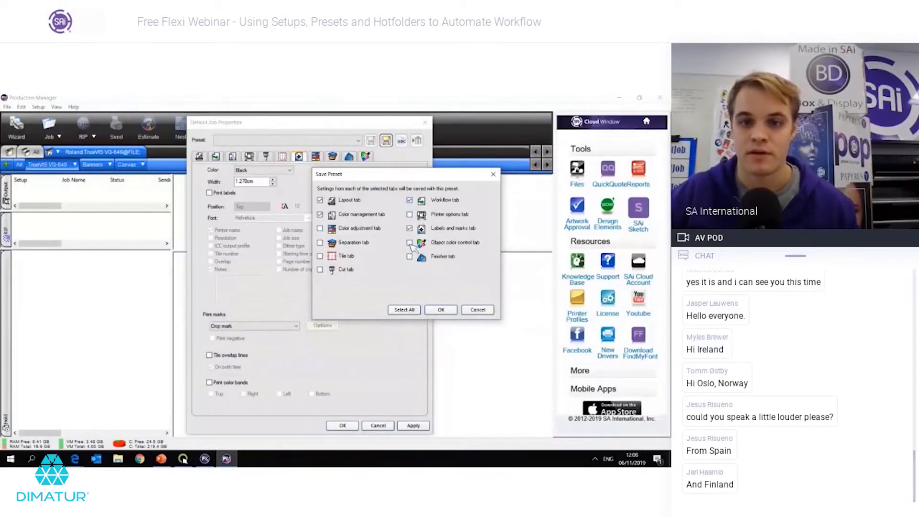
click(409, 200)
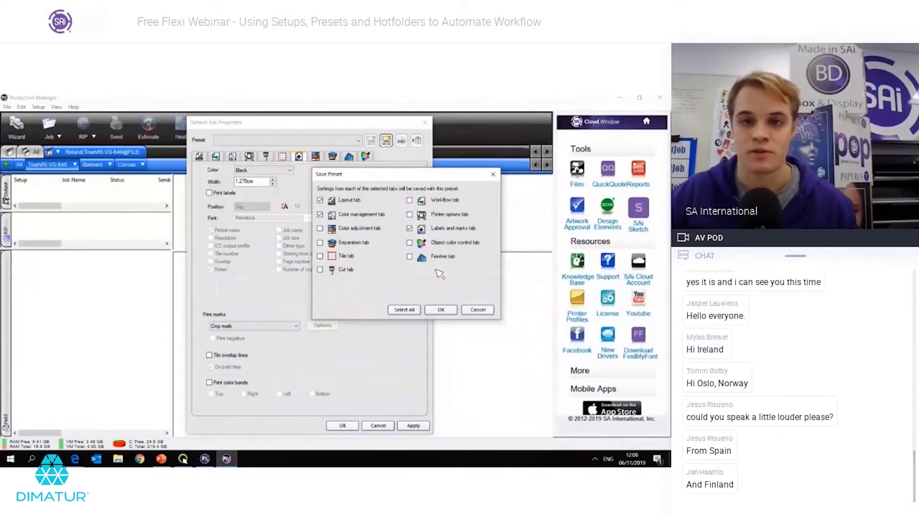
click(440, 310)
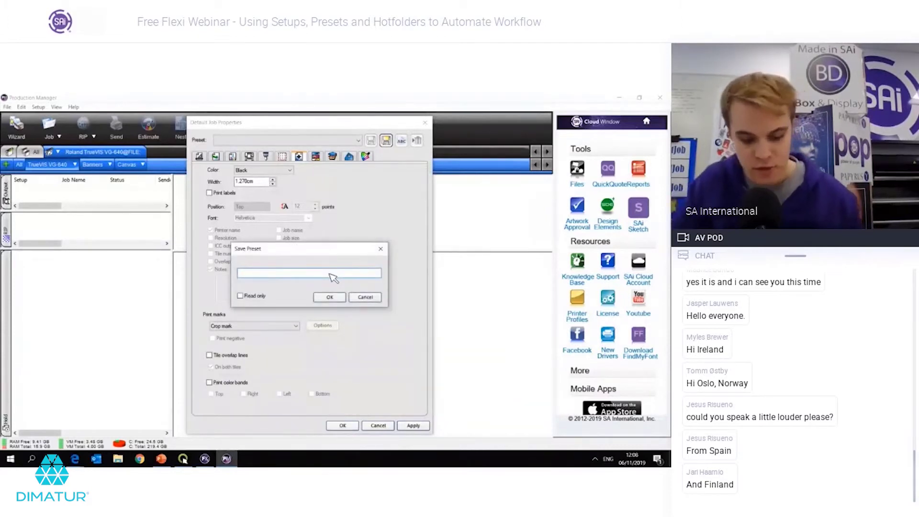
text(3m IJ )
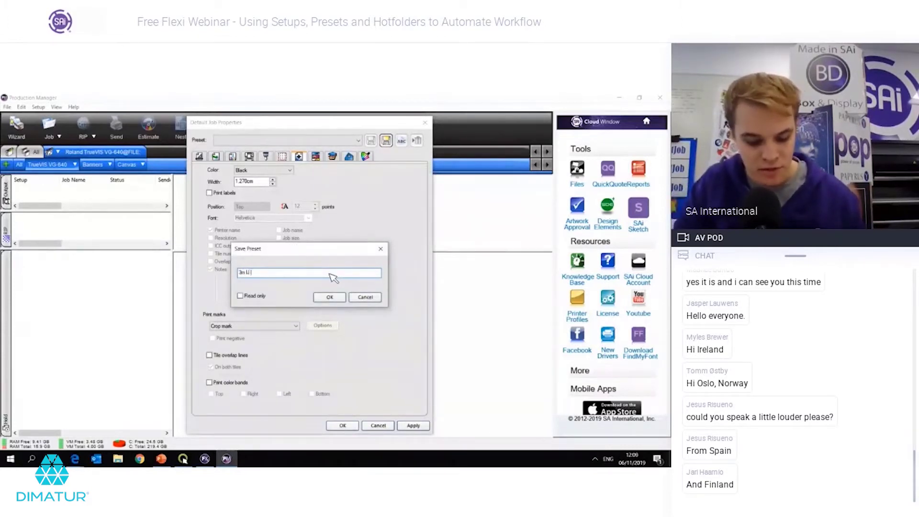
text(180C)
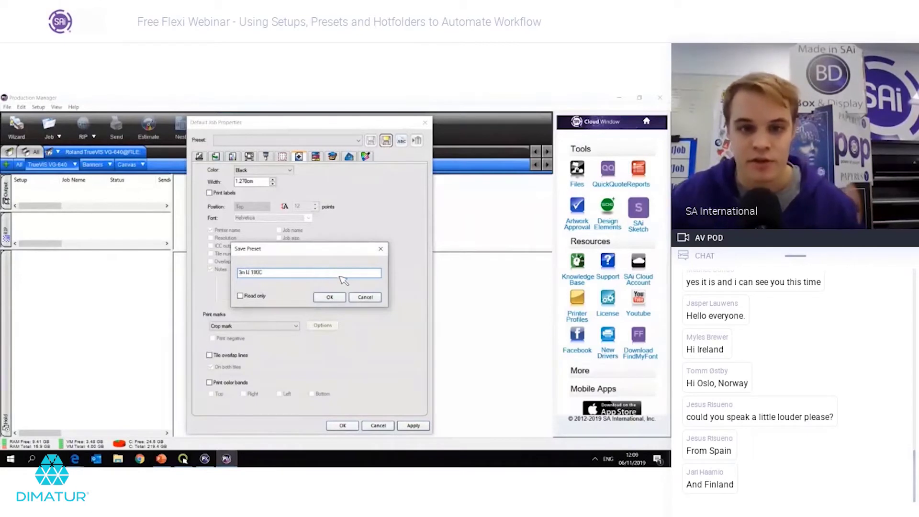
click(330, 298)
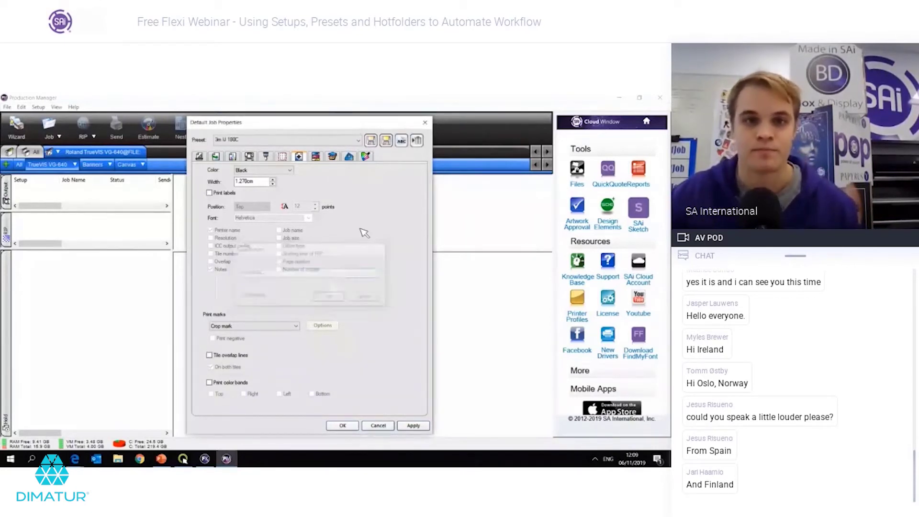
click(414, 426)
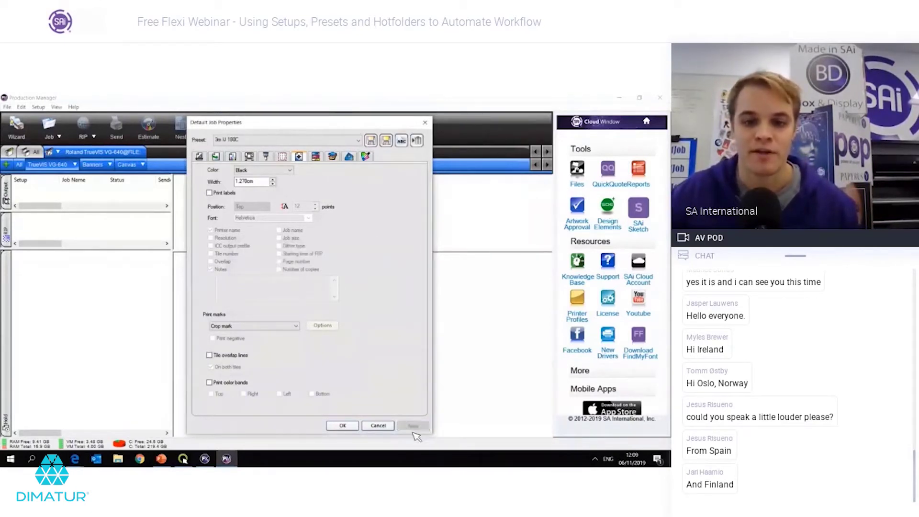
click(345, 428)
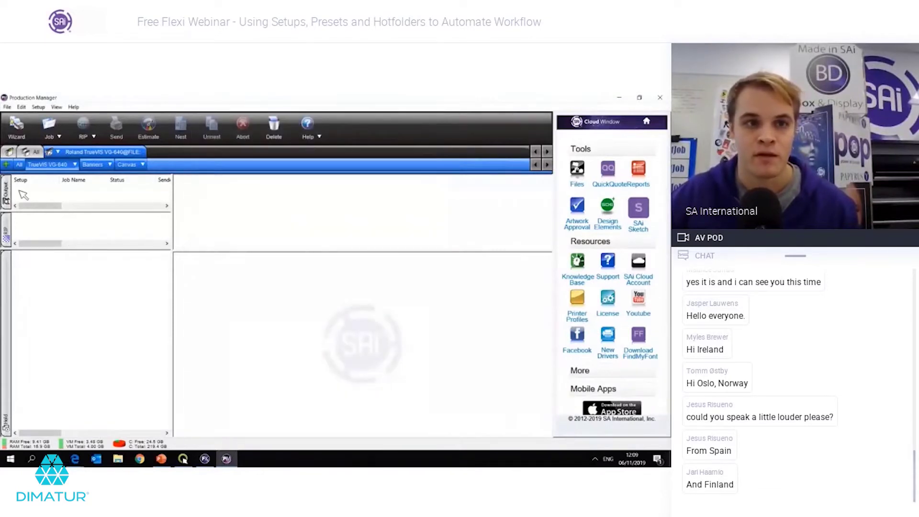
Step: Add Wine & Cheese.jpg from the Jobs folder as a new job
click(53, 128)
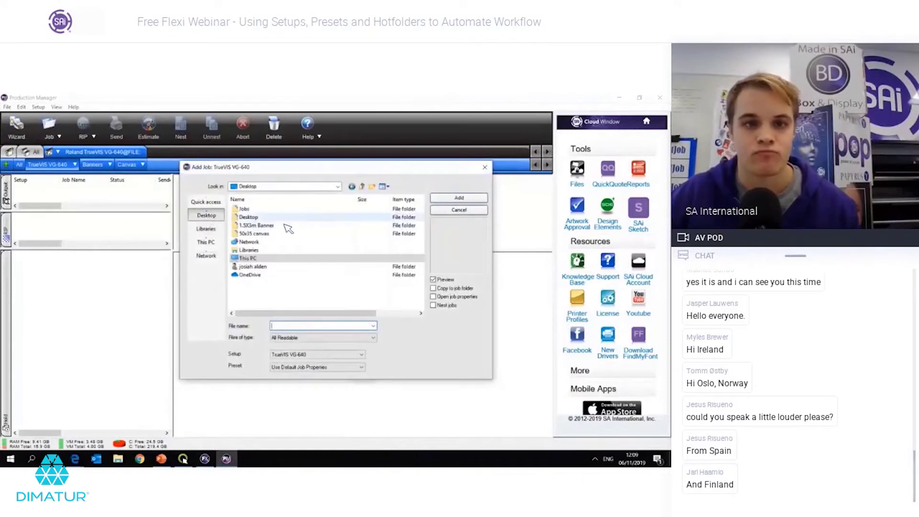
double_click(266, 220)
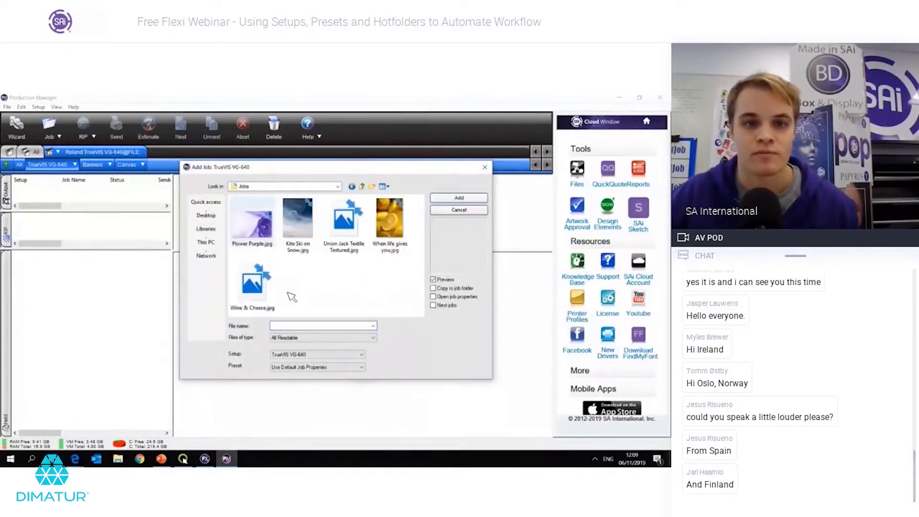
double_click(264, 297)
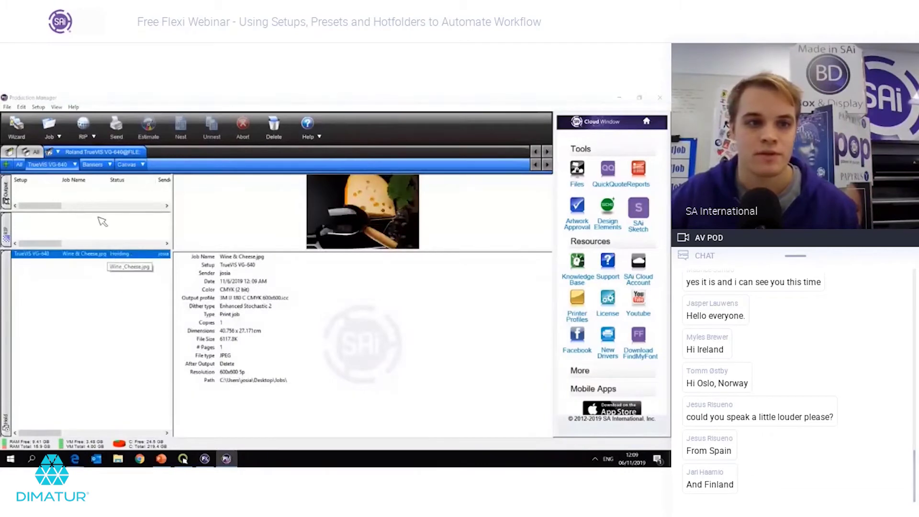
Step: Review the Wine & Cheese job's colour correction and print marks settings, then close its properties
double_click(114, 254)
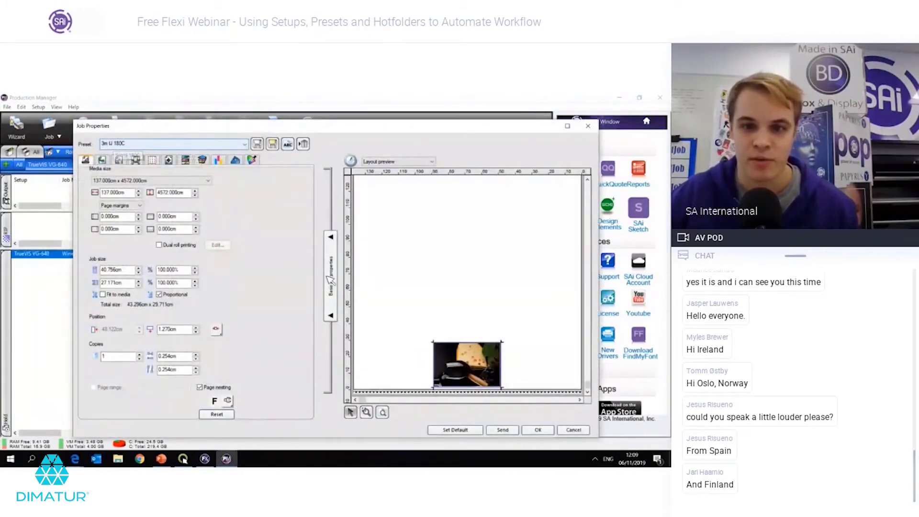
click(103, 159)
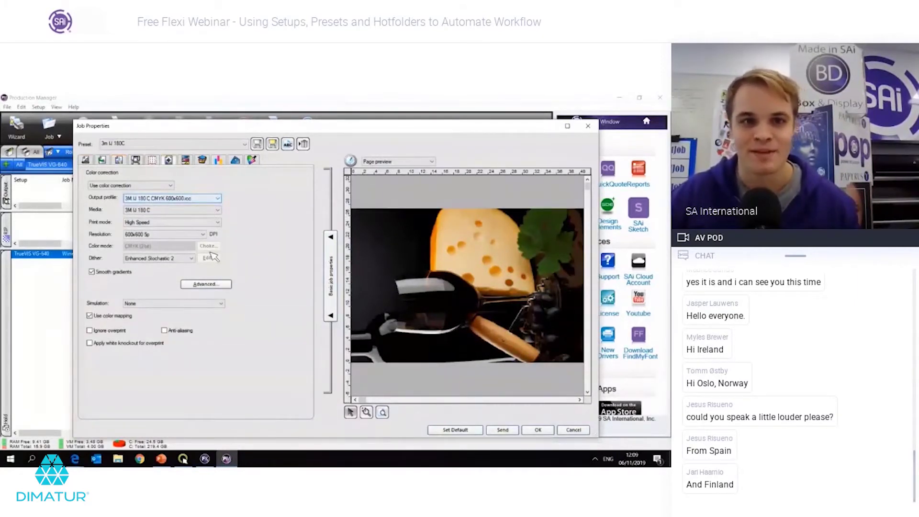
click(168, 160)
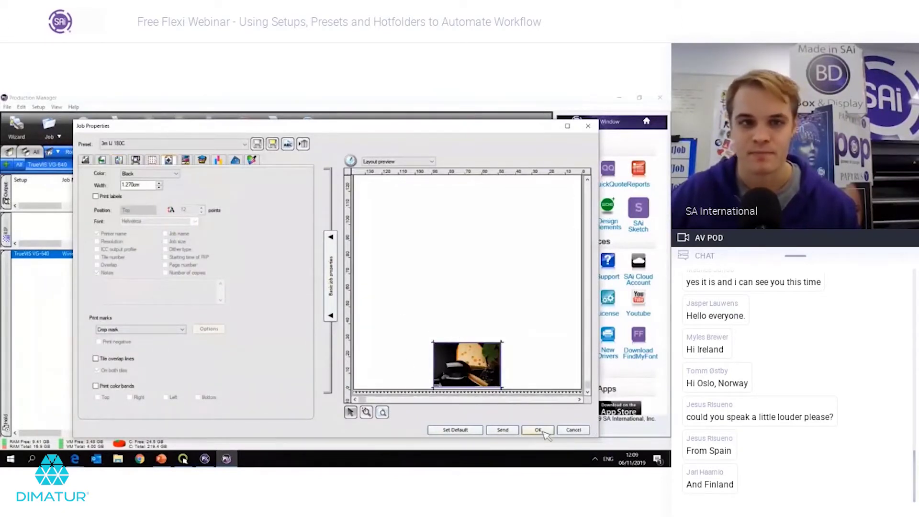
click(539, 430)
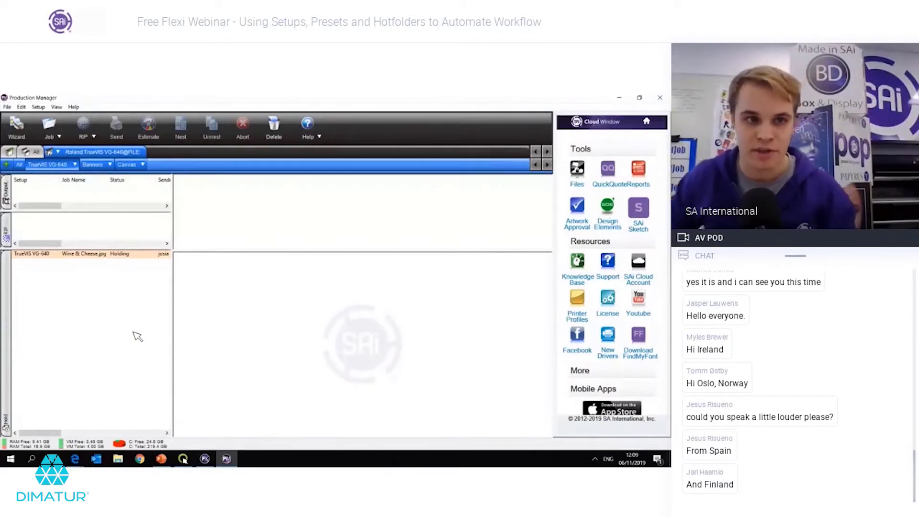
Step: Rename the TrueVIS VG-640 setup to '3M IJ 180C' in Setup Properties, then check its Wine & Cheese.jpg job
click(75, 164)
click(94, 189)
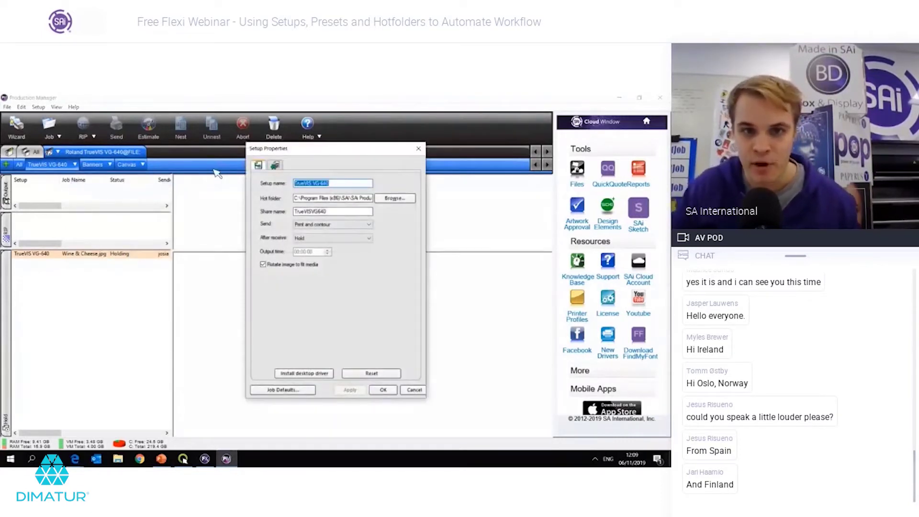
text(3MK)
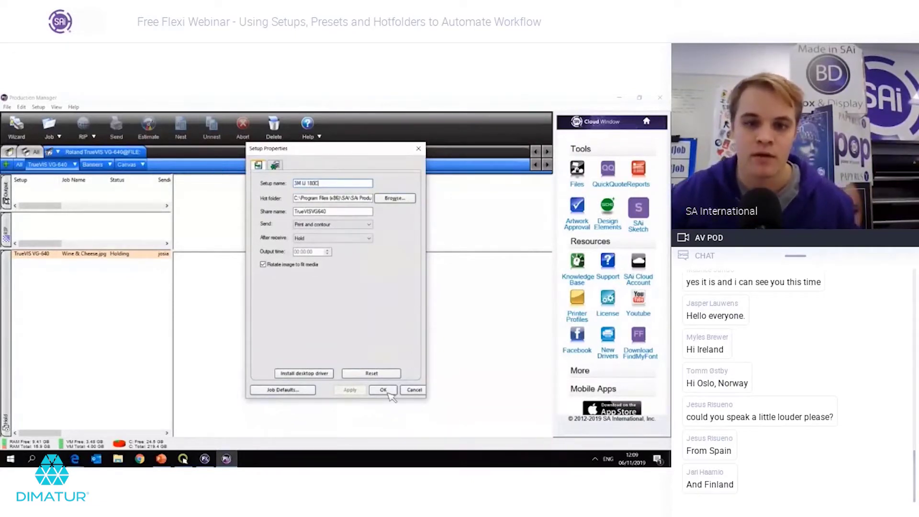
click(383, 390)
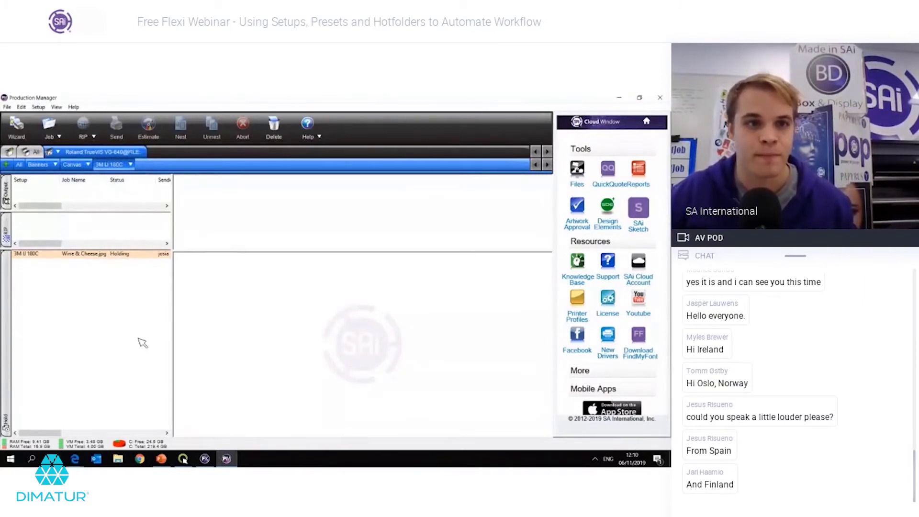
click(125, 254)
click(158, 213)
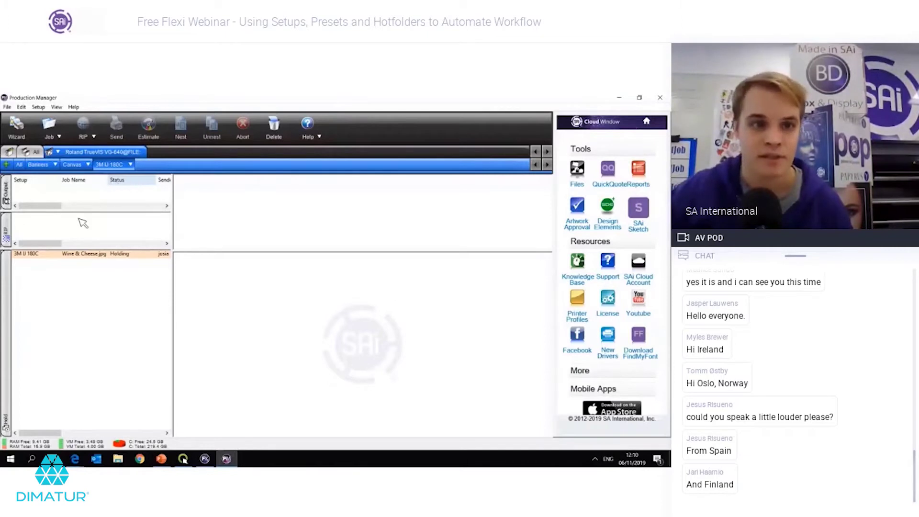
Step: Add Wine & Cheese.jpg as a job under the Canvas setup and review its Job Properties
click(72, 165)
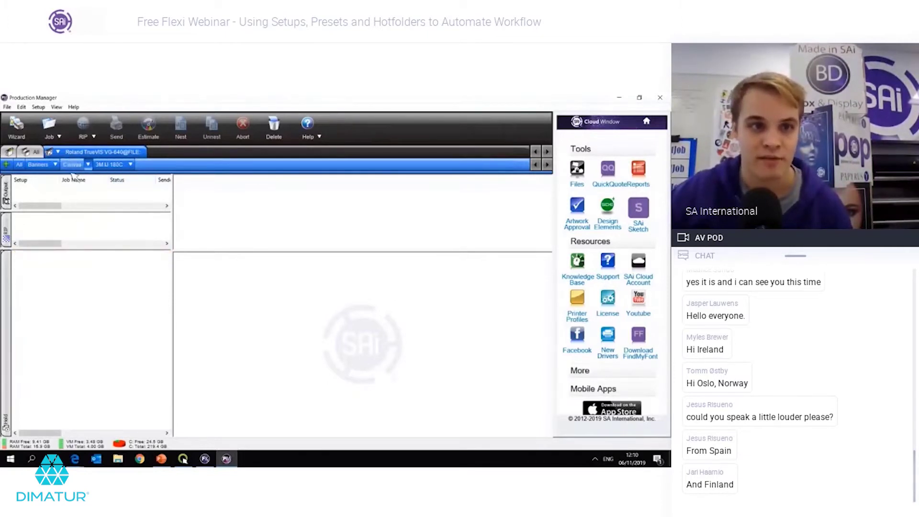
click(49, 126)
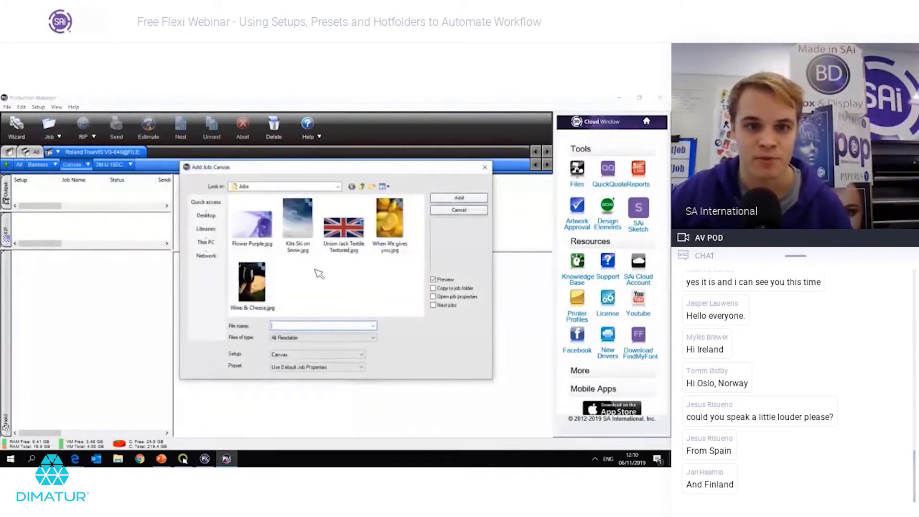
double_click(263, 282)
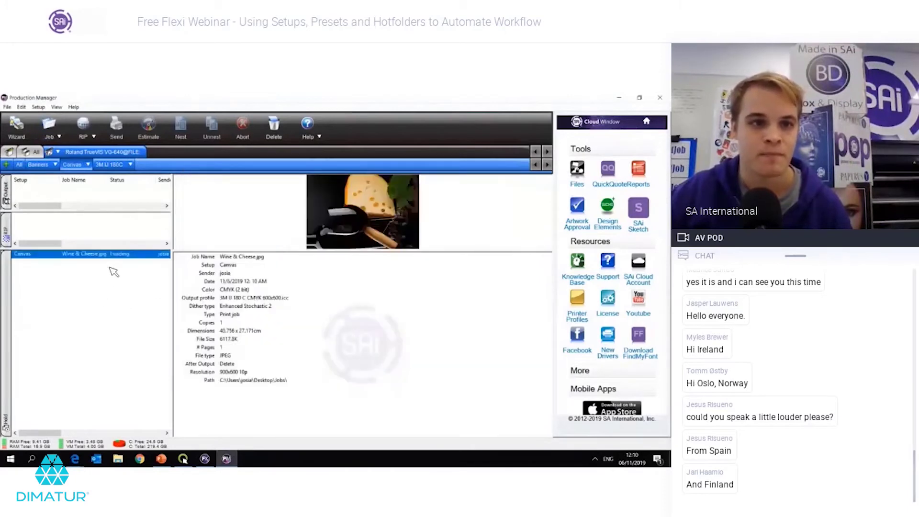
click(115, 257)
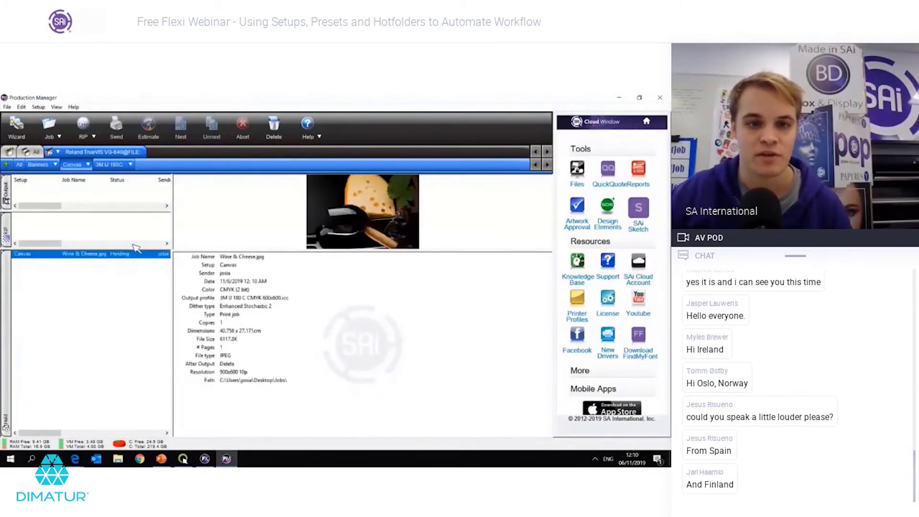
double_click(105, 256)
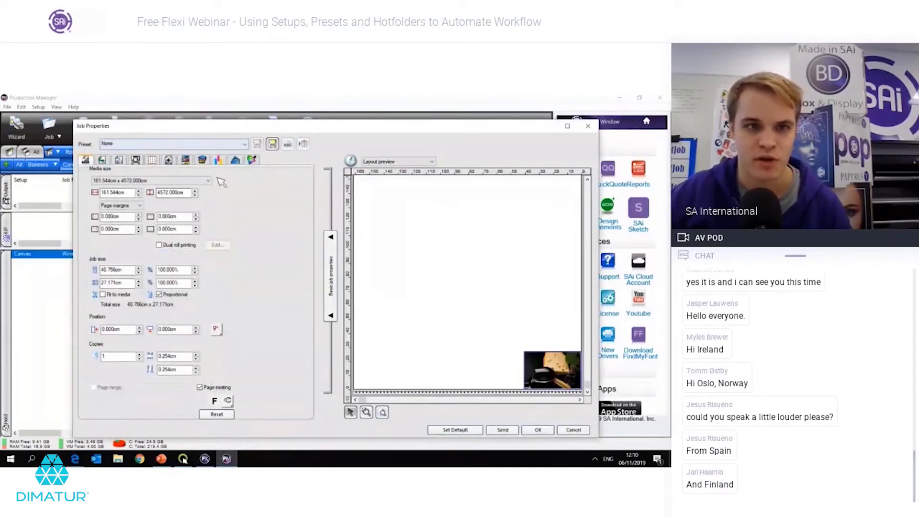
click(589, 126)
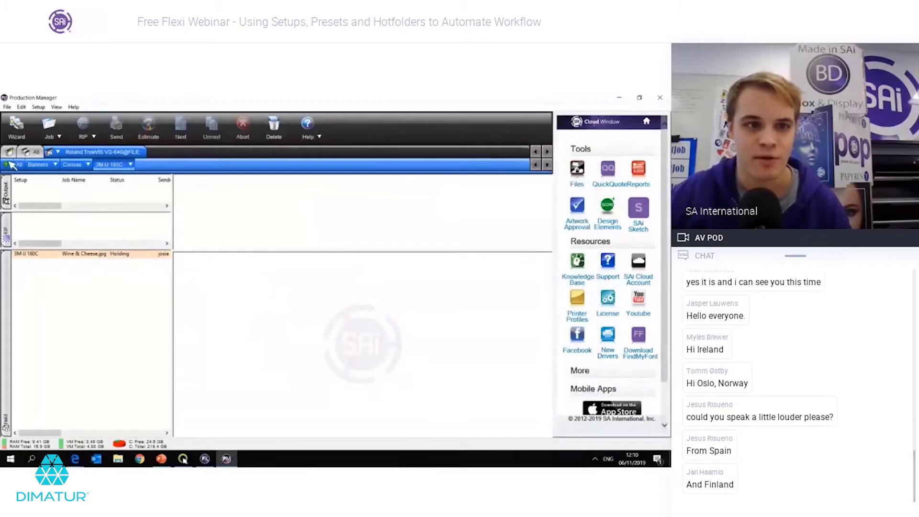
drag(81, 254, 72, 165)
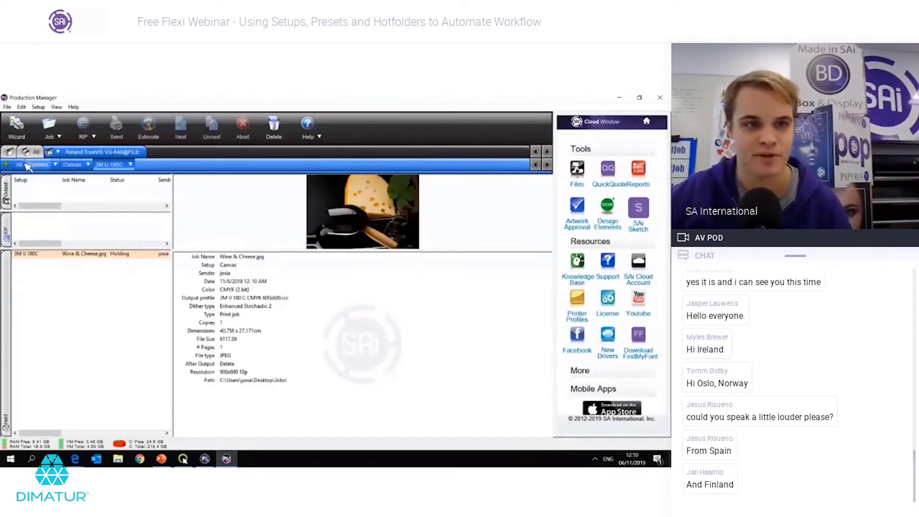
Step: Compare the two Wine & Cheese.jpg jobs in the All jobs view, then begin adding a Banners job
click(95, 263)
click(94, 255)
click(93, 263)
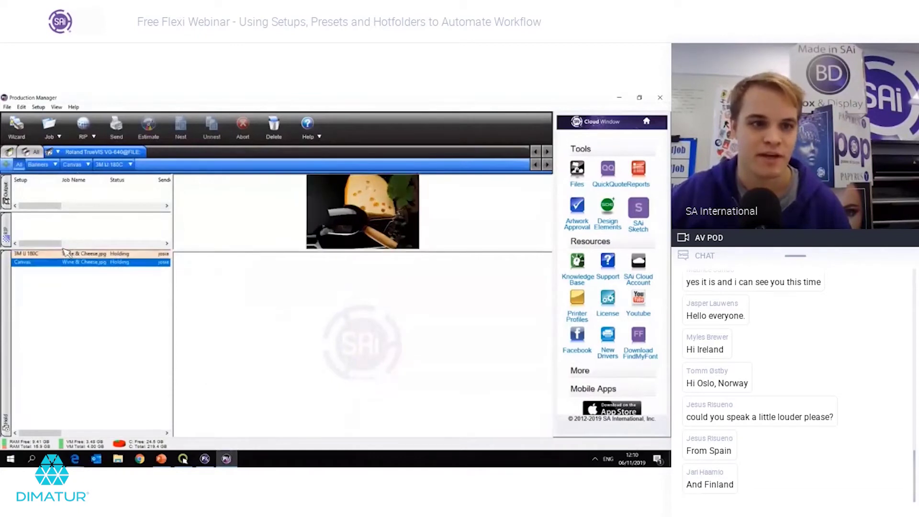
click(96, 255)
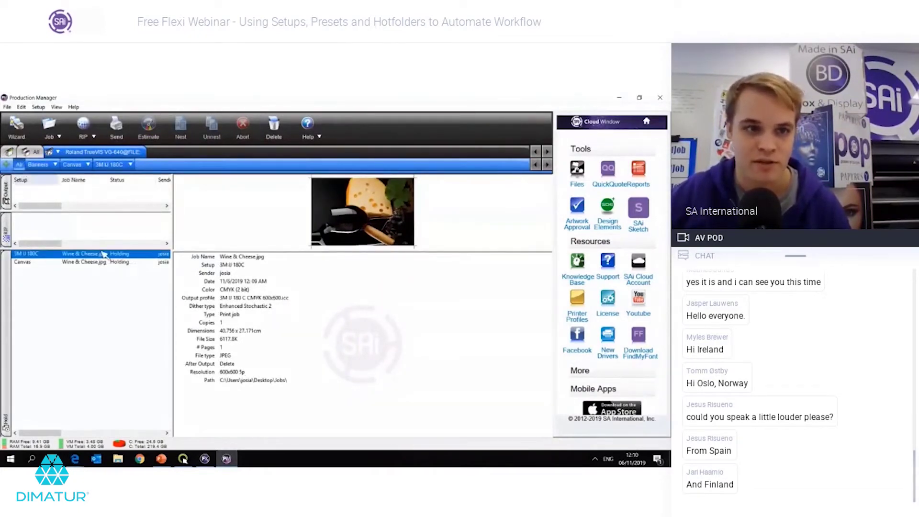
click(90, 314)
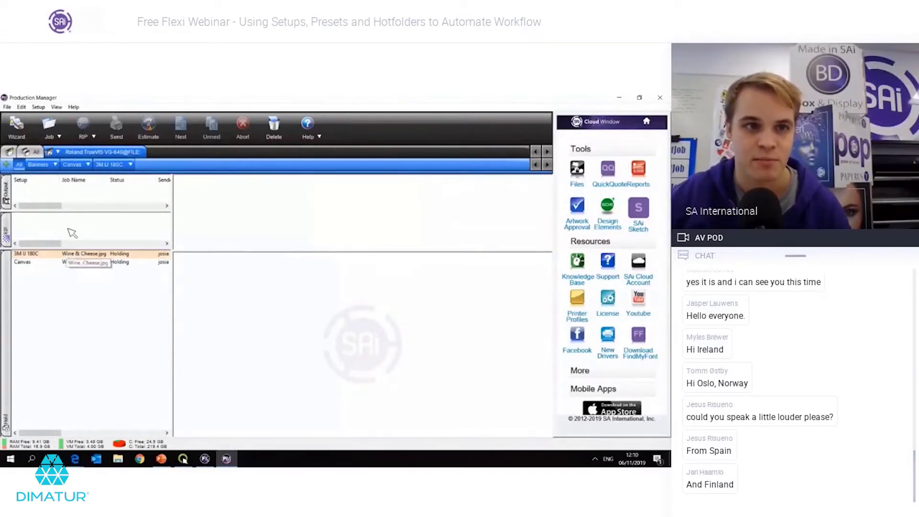
click(38, 164)
click(49, 125)
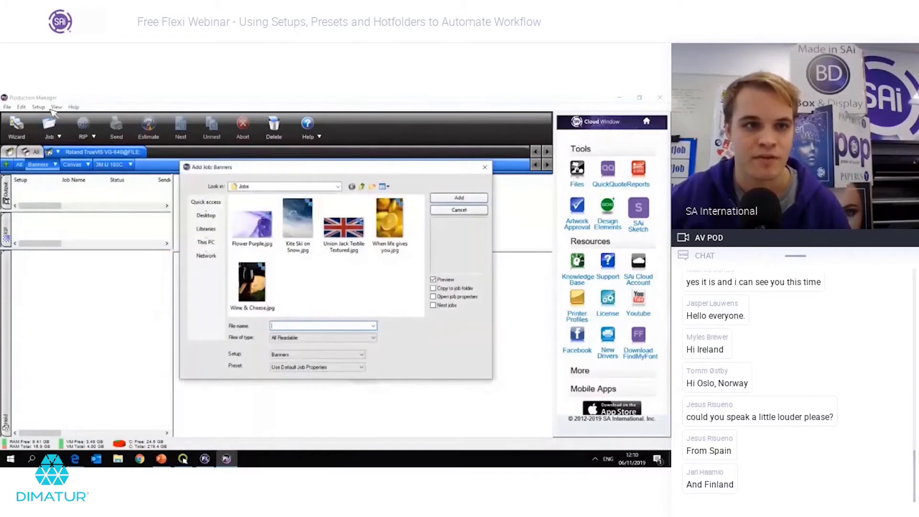
Step: Add a second Wine & Cheese.jpg job with setup 3M IJ 180C and review its Job Properties
click(285, 356)
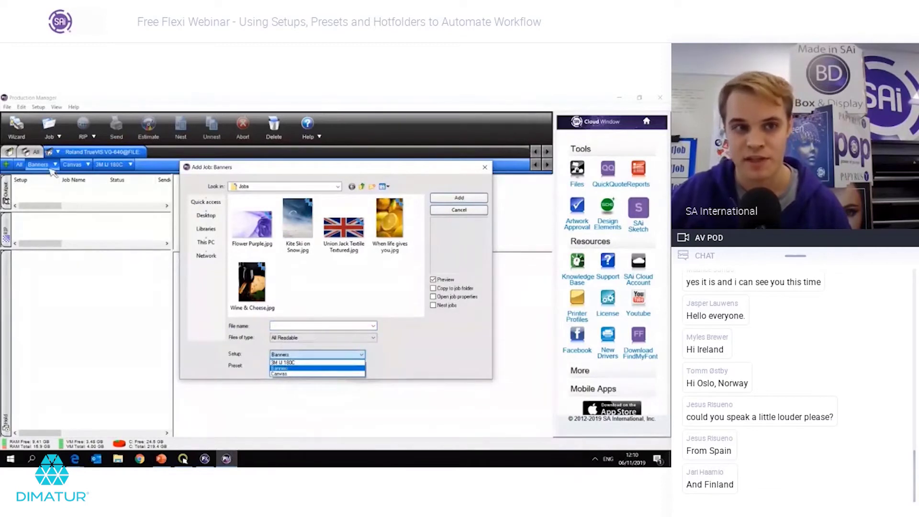
key(Up)
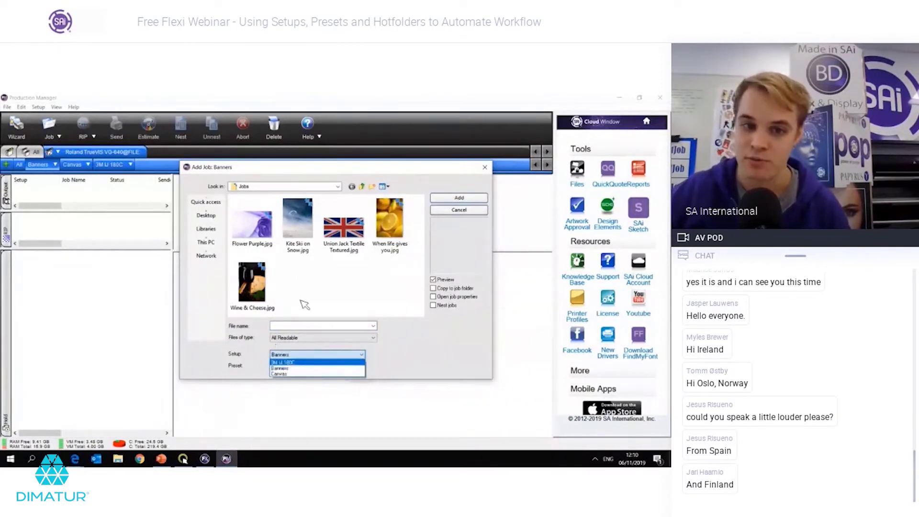
key(Return)
click(252, 284)
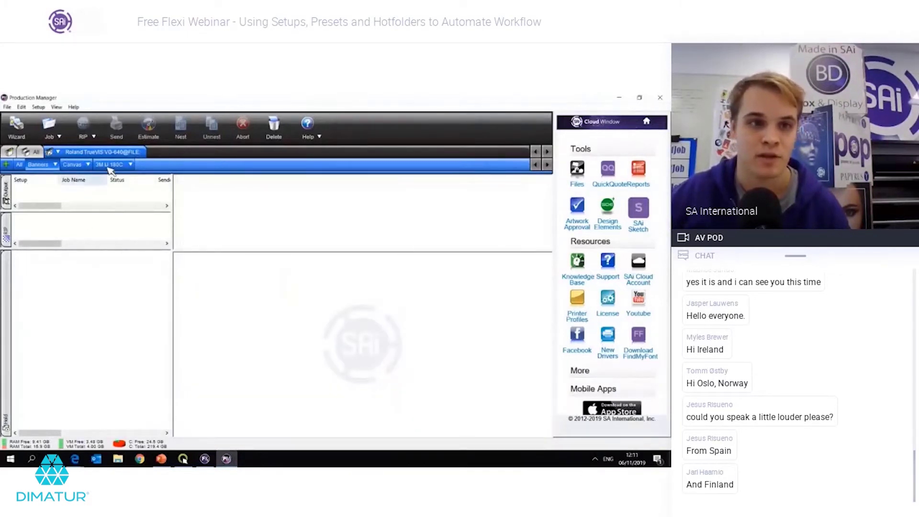
click(96, 262)
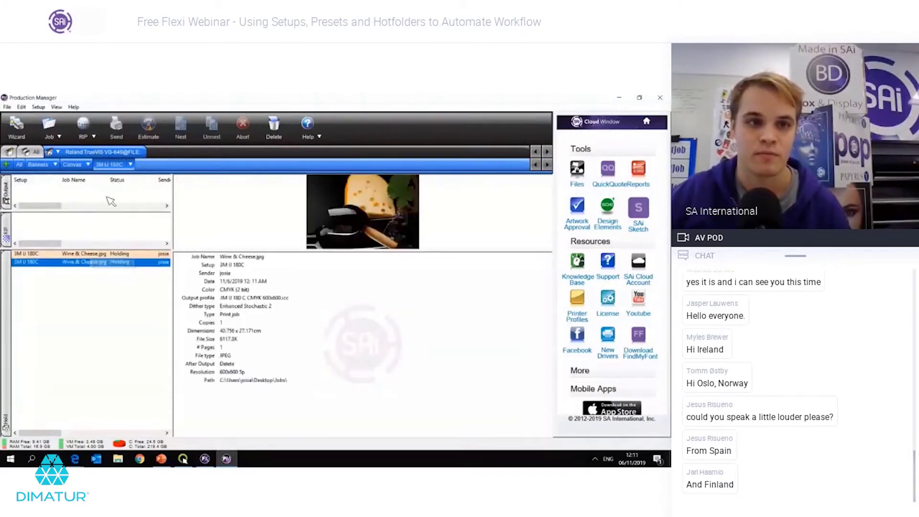
double_click(113, 270)
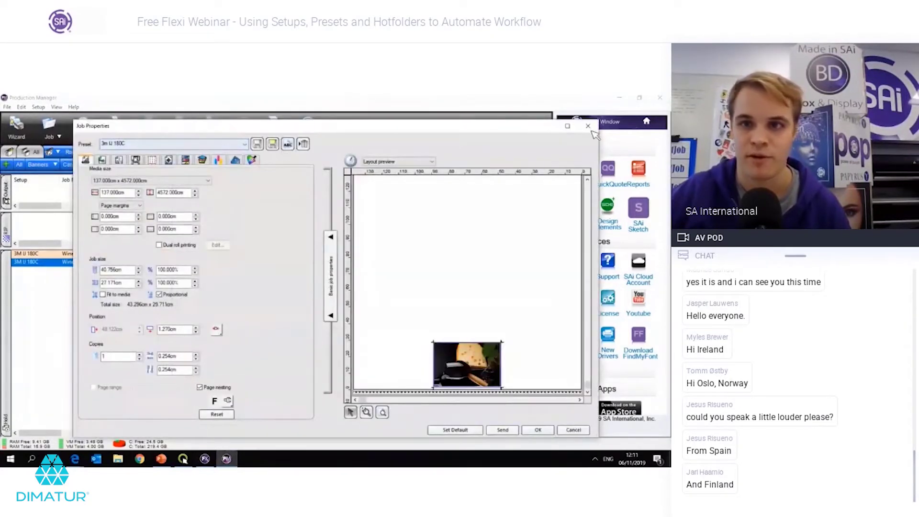
click(587, 125)
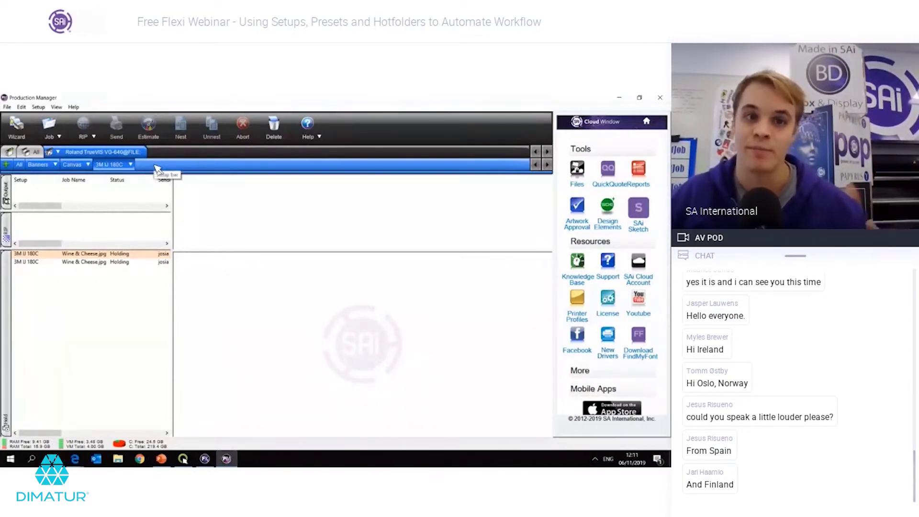
Step: Move the 3M IJ 180C setup tab along the setup bar and show its two jobs
drag(112, 164, 45, 168)
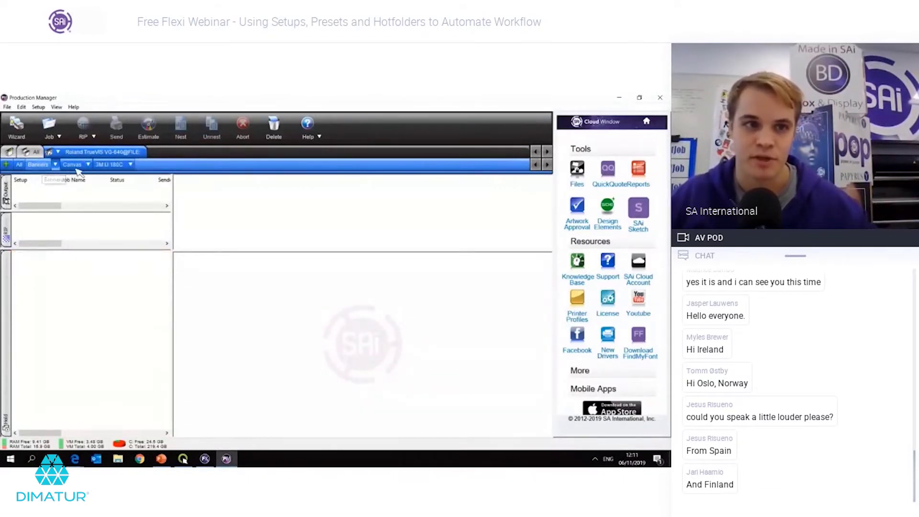
click(109, 164)
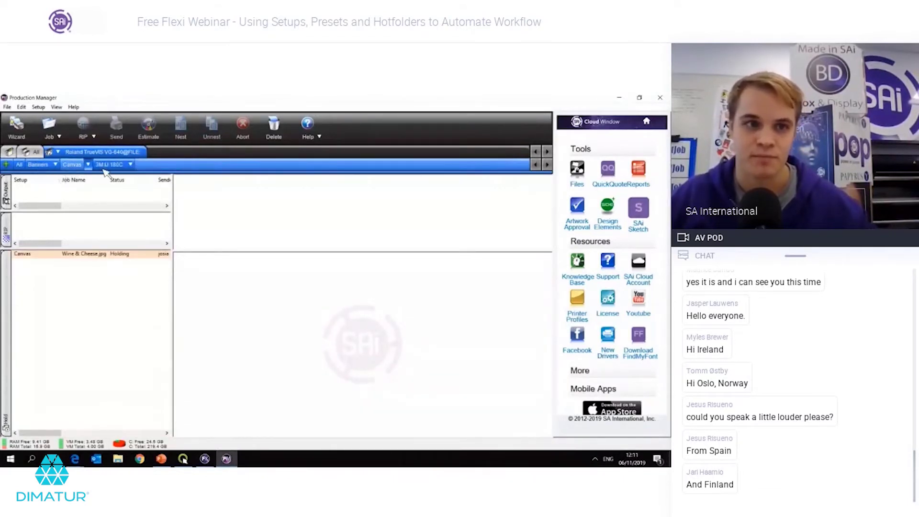
click(6, 164)
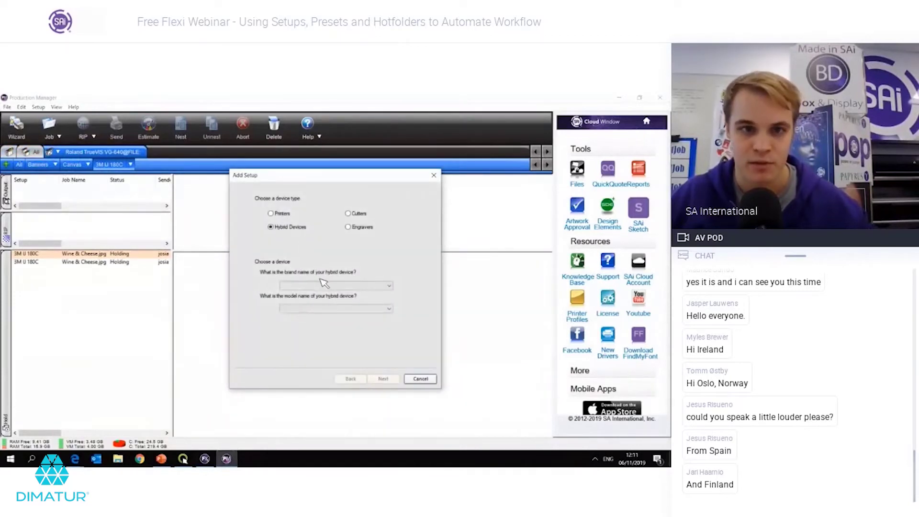
Step: Choose HP as the brand and HP Latex 360 Printer as the model for the new setup
click(314, 286)
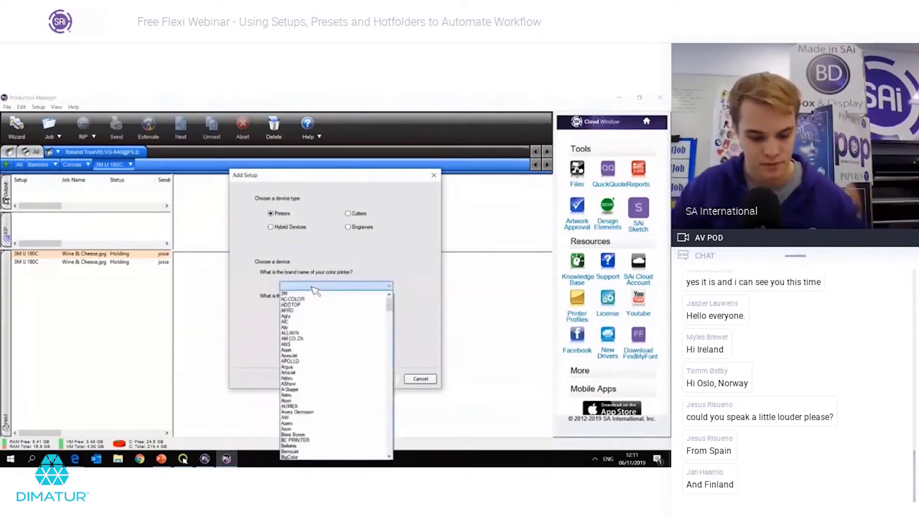
scroll(335, 335, down, 10)
click(354, 320)
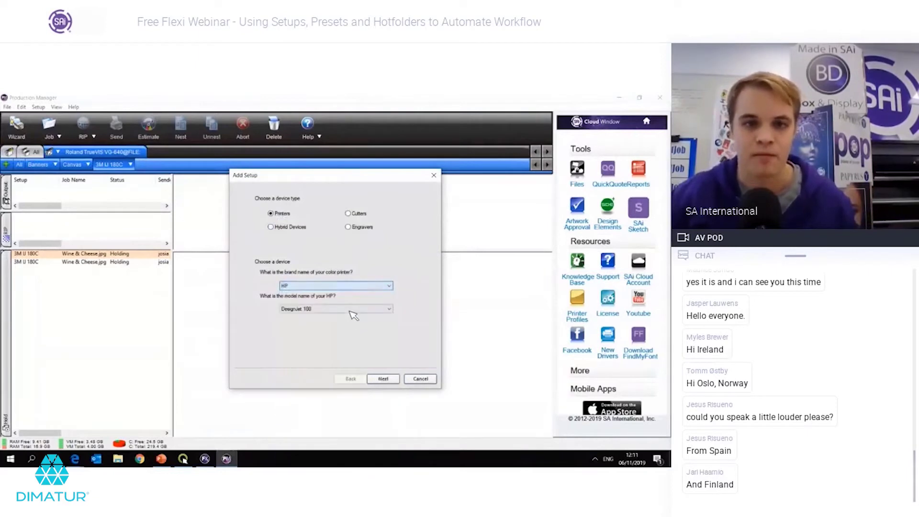
click(353, 310)
scroll(349, 221, down, 12)
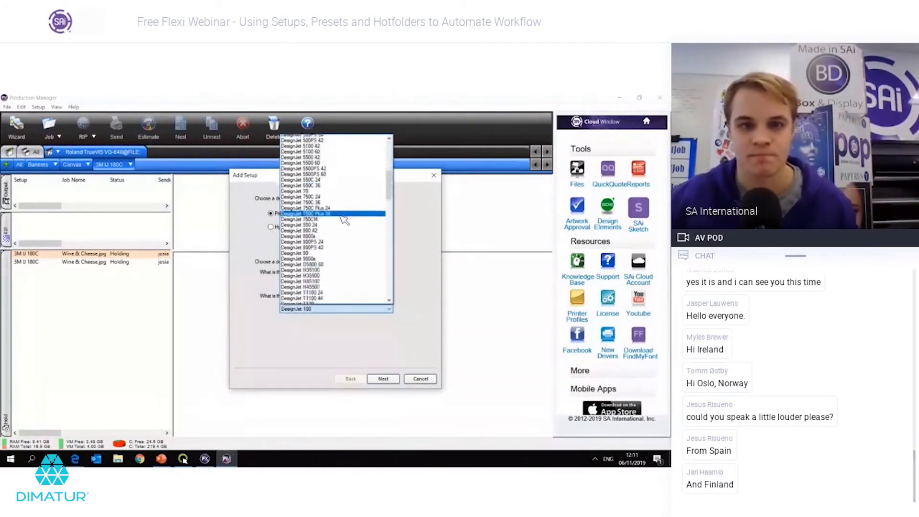
scroll(345, 221, down, 20)
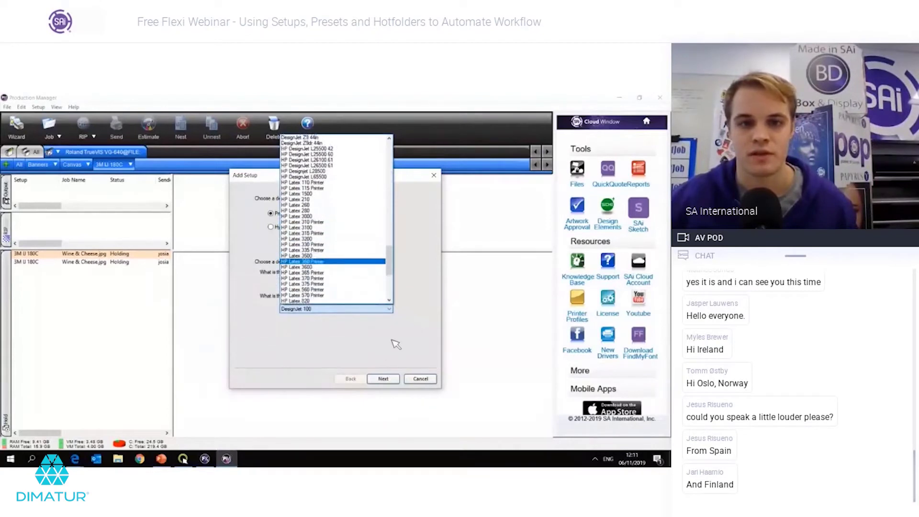
click(391, 359)
click(385, 380)
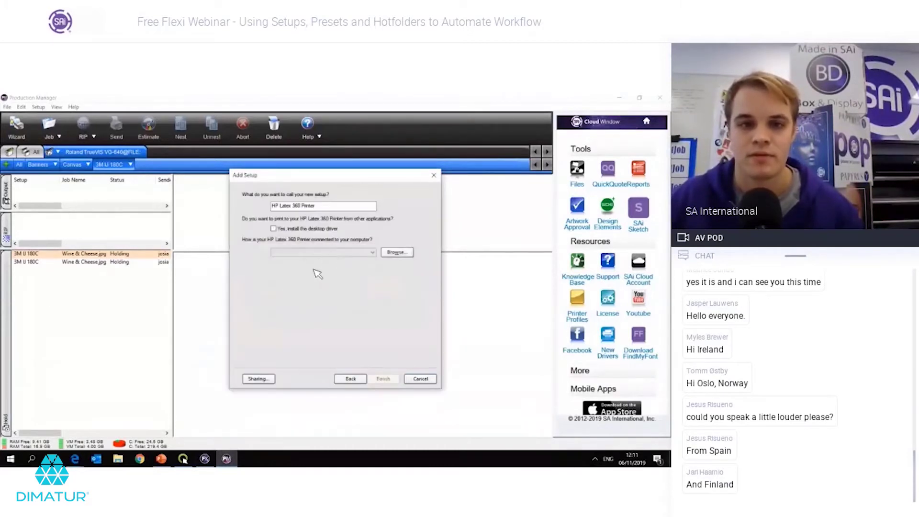
Step: Set the printer connection to FILE, finish the setup, and show the HP Latex 360 queue
click(303, 252)
click(300, 266)
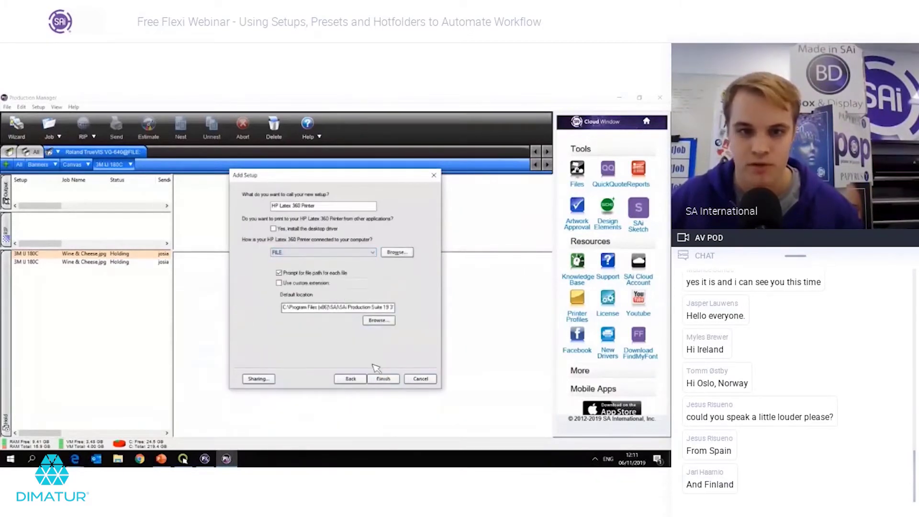
click(385, 379)
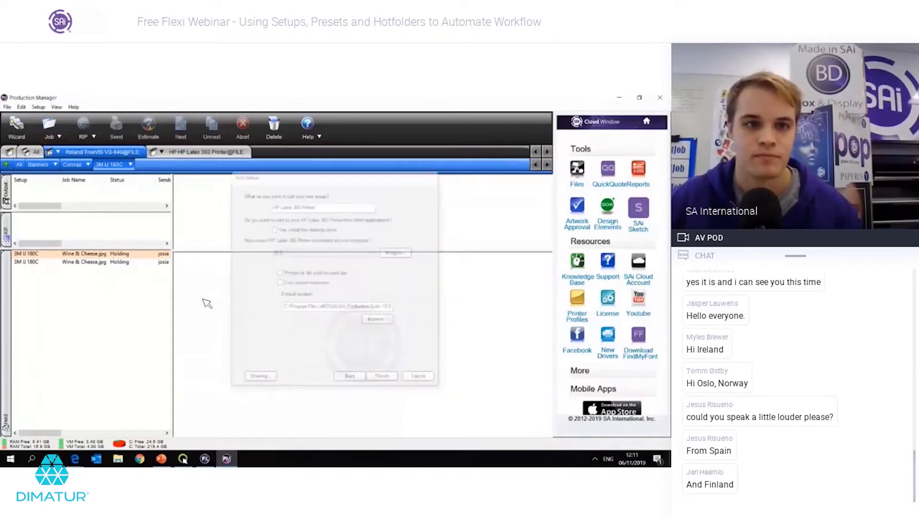
click(190, 153)
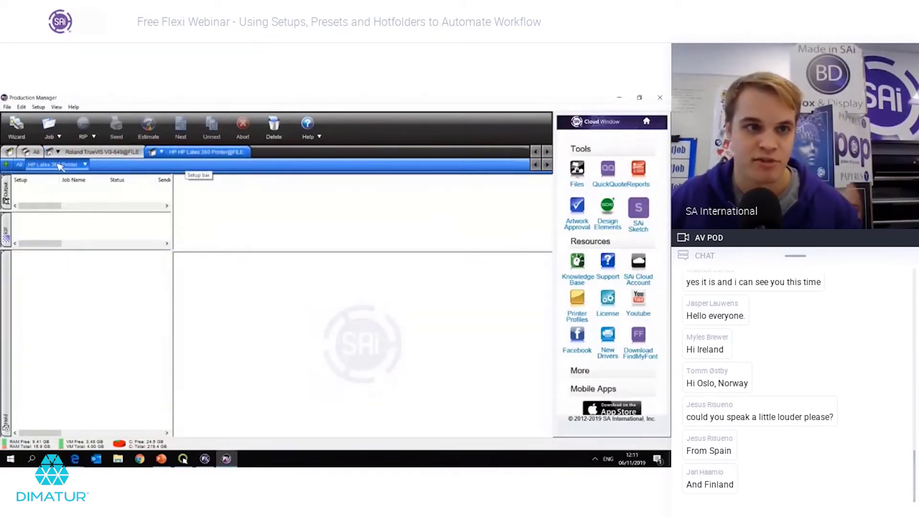
Step: Check the Roland TrueVIS and HP Latex 360 queues, then filter Roland's queue to the empty Banners setup
click(115, 158)
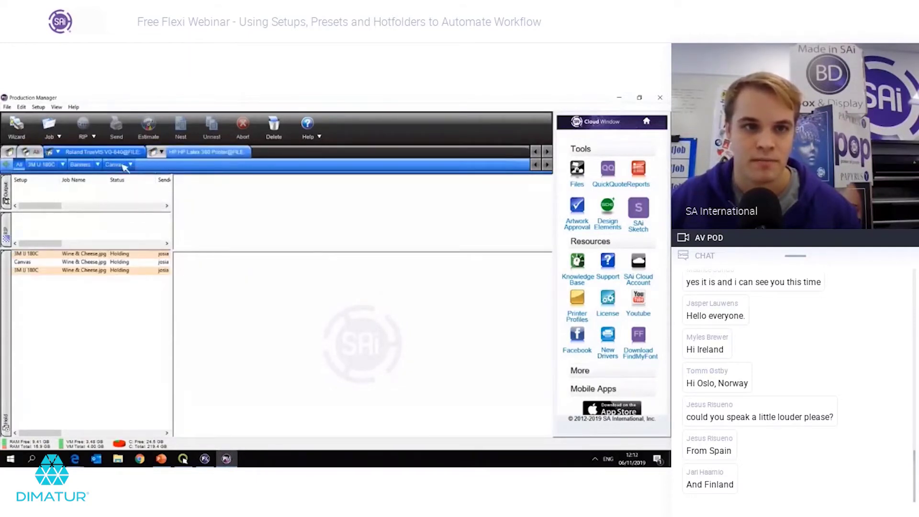
click(182, 153)
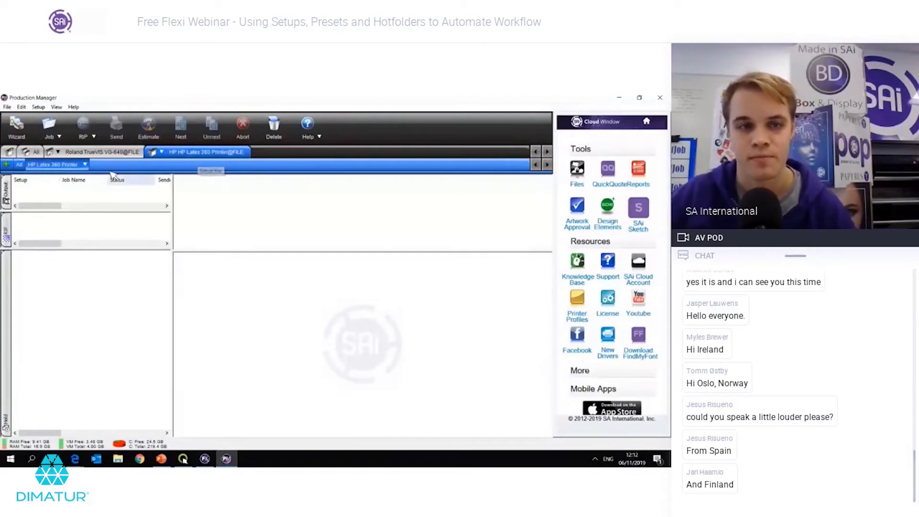
click(105, 154)
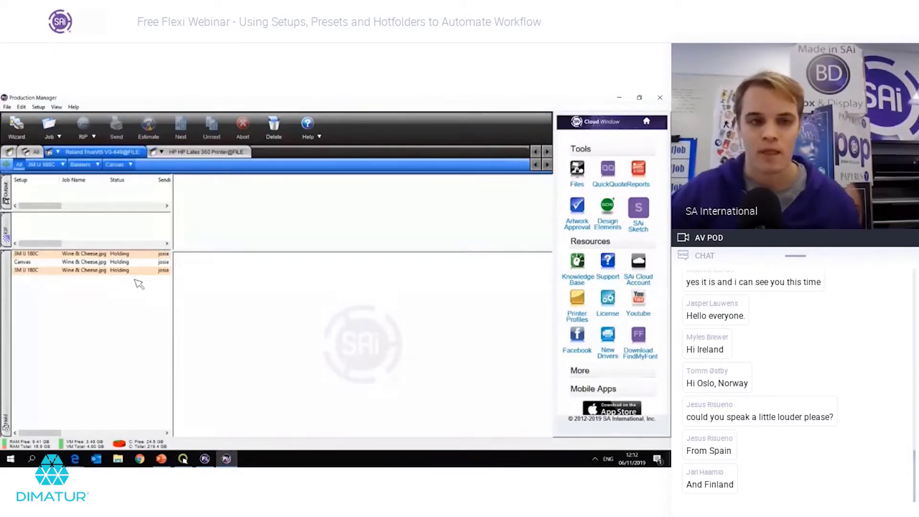
click(127, 254)
click(166, 357)
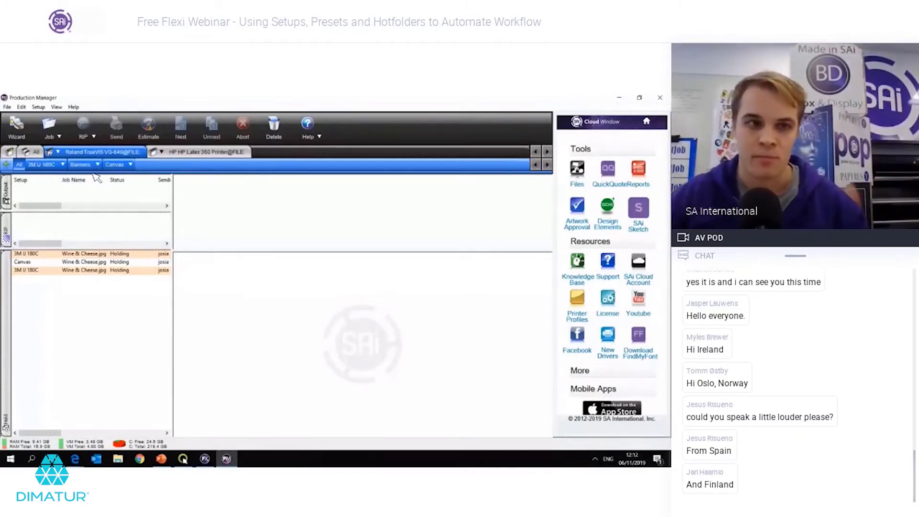
click(88, 167)
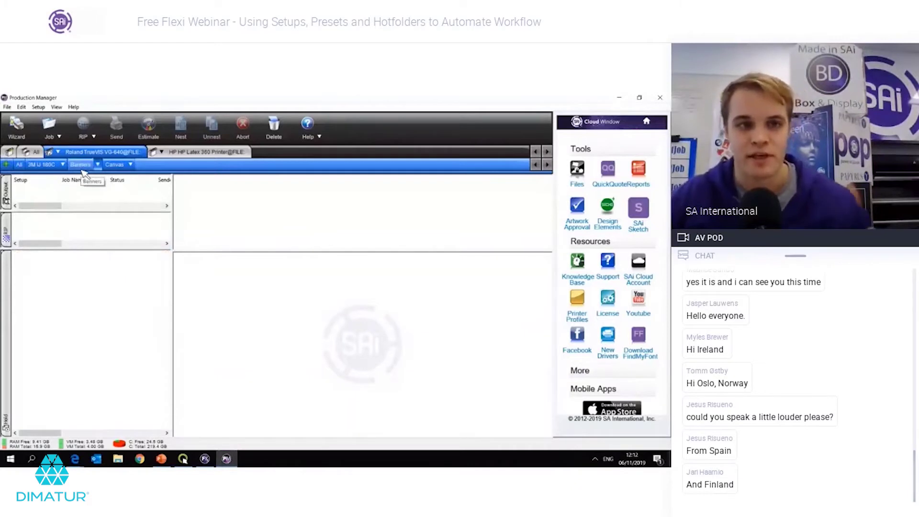
Step: Add banner.fs from the 1.5X3m Banner folder to Banners and open its 150.046 × 300.046 cm Job Properties
click(53, 129)
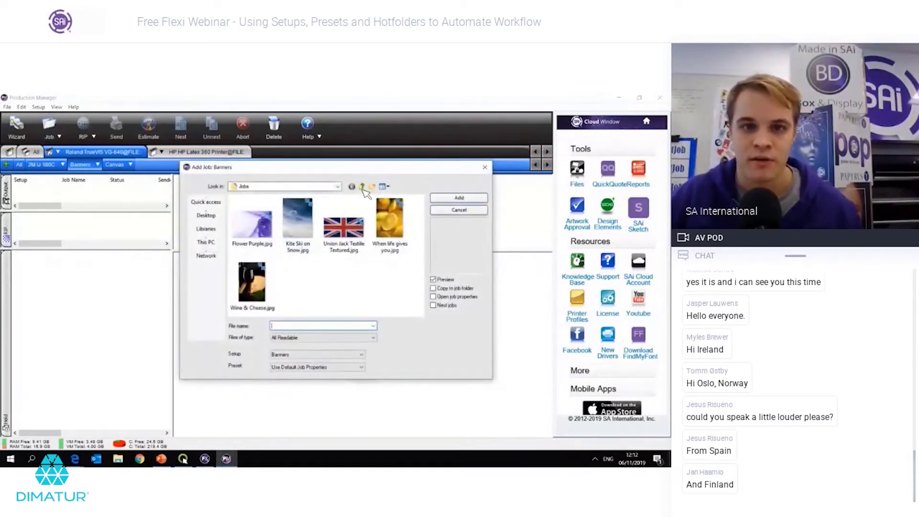
double_click(279, 228)
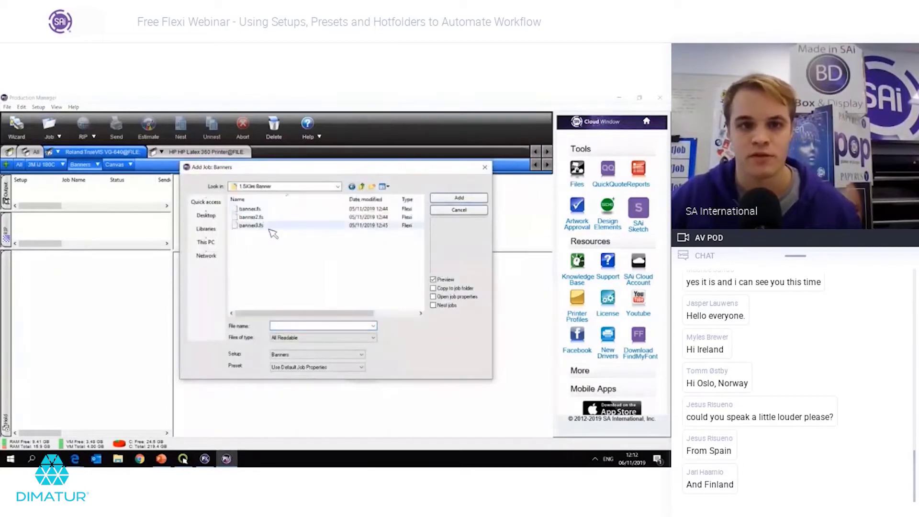
double_click(266, 211)
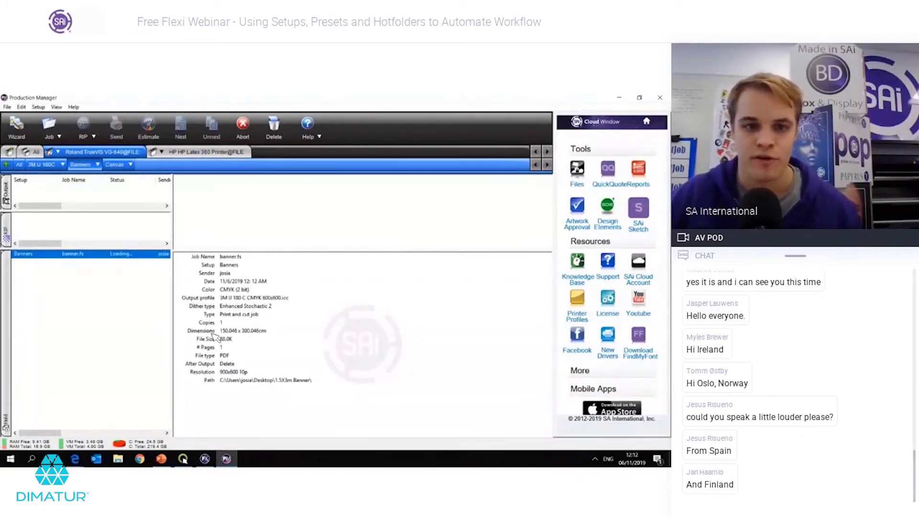
double_click(94, 261)
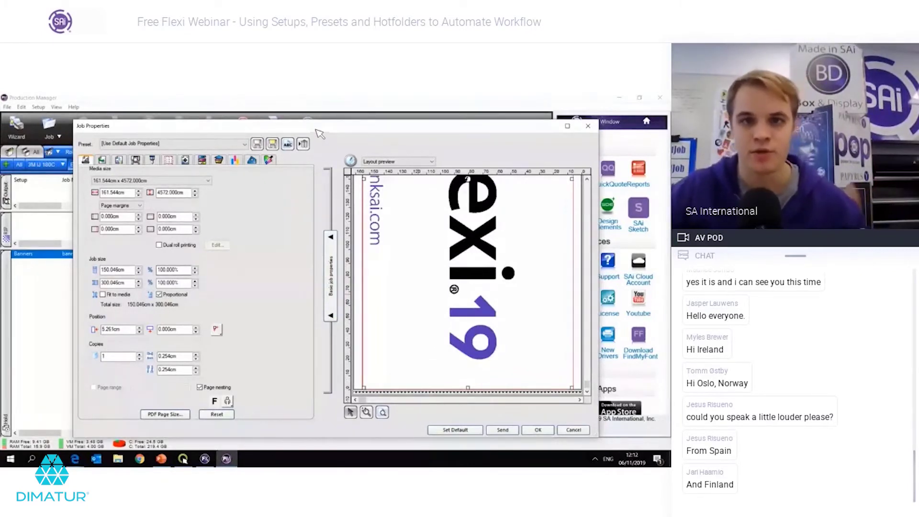
drag(316, 129, 364, 116)
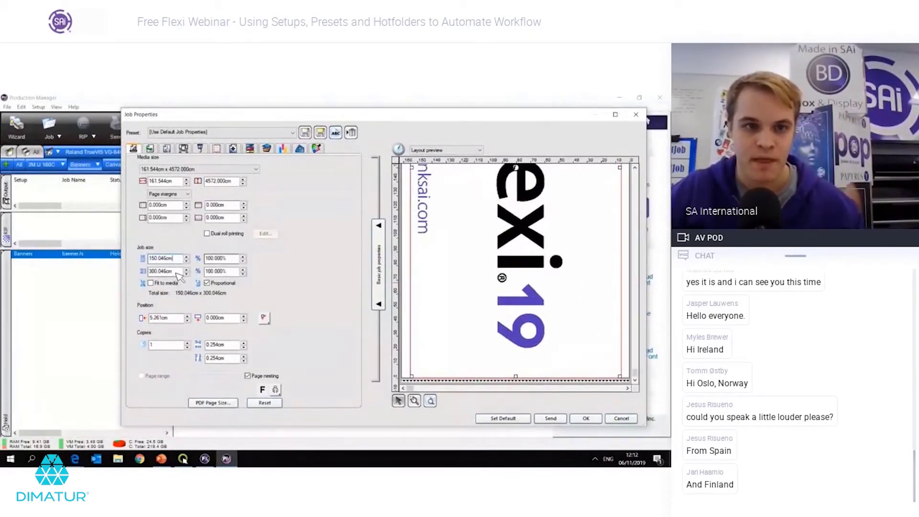
click(177, 271)
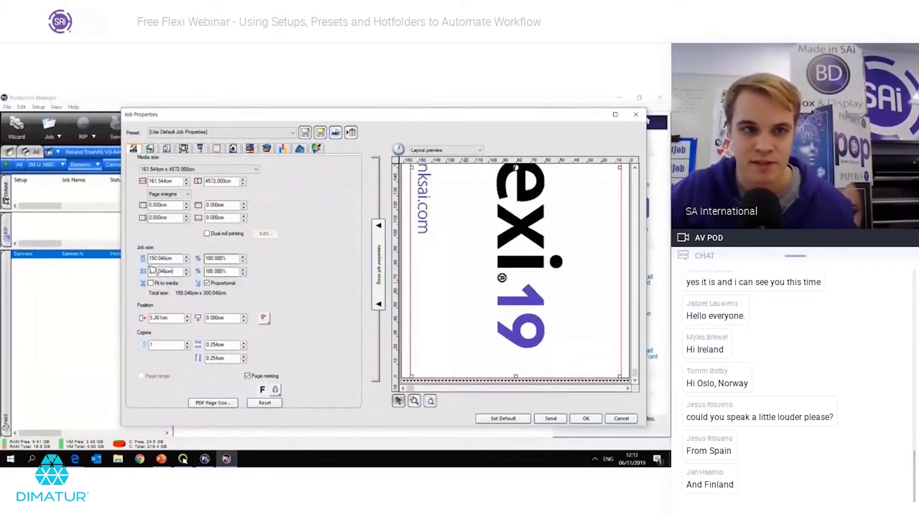
key(Return)
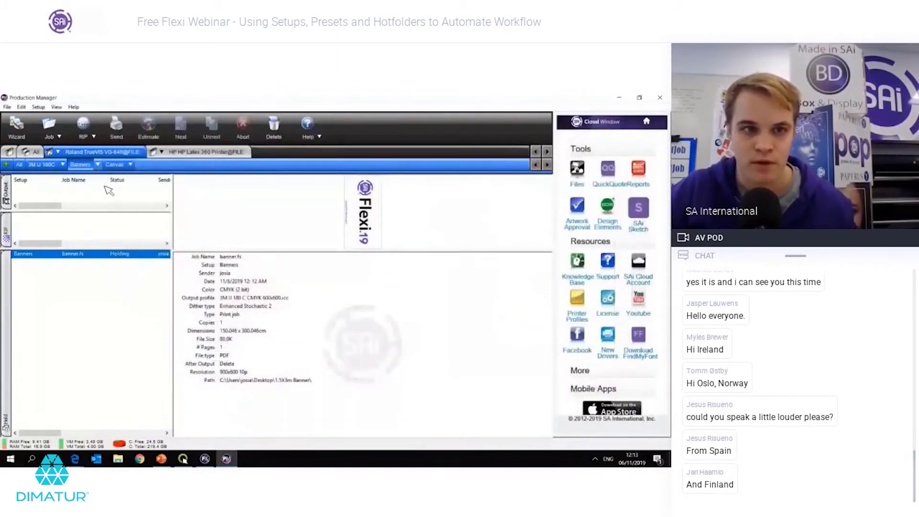
Step: Append '150x300cm' to the Banners setup name, making it 'Banners 150x300cm', and show its jobs
click(97, 164)
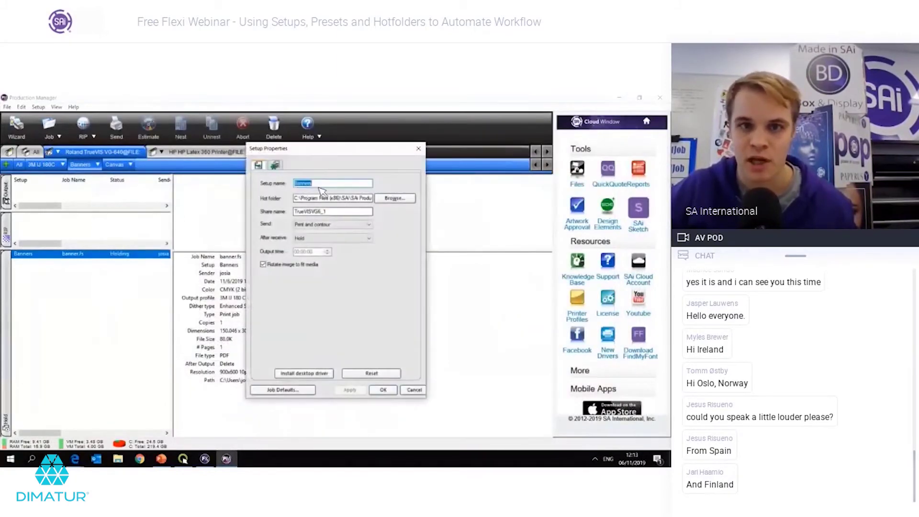
click(320, 185)
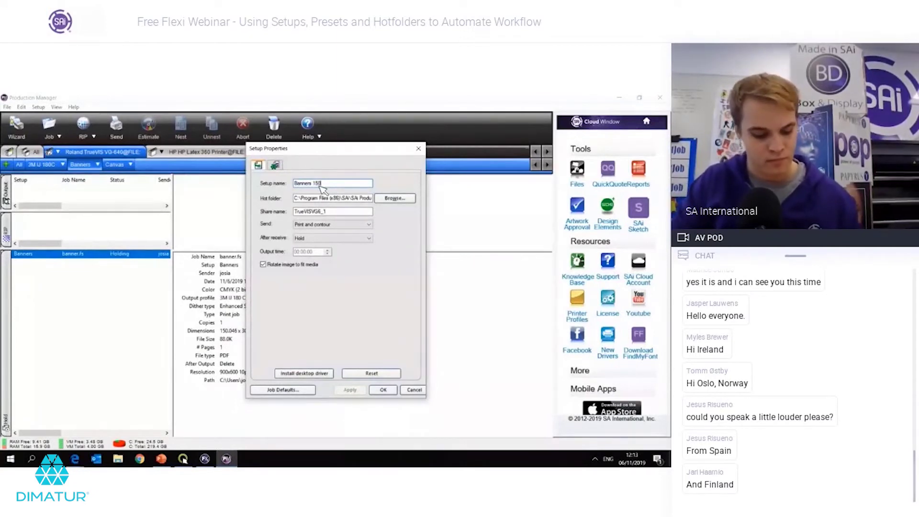
text(150x300cm)
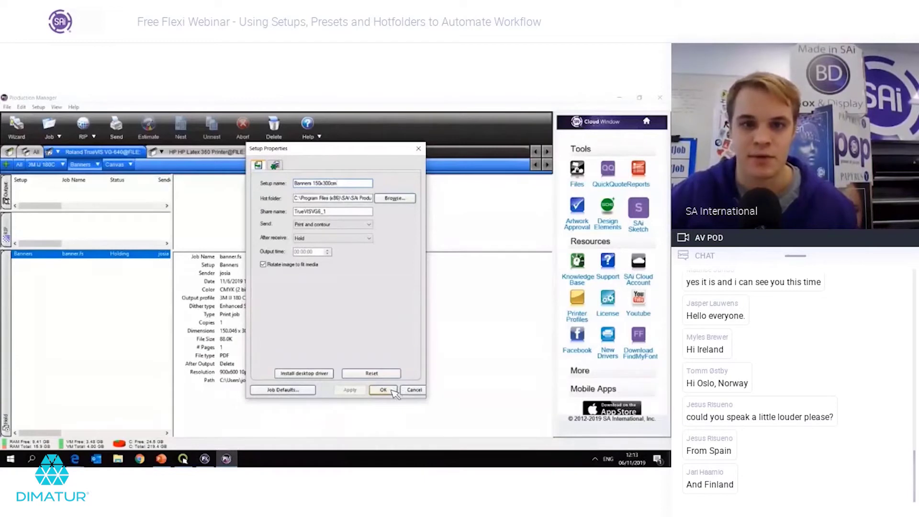
click(383, 390)
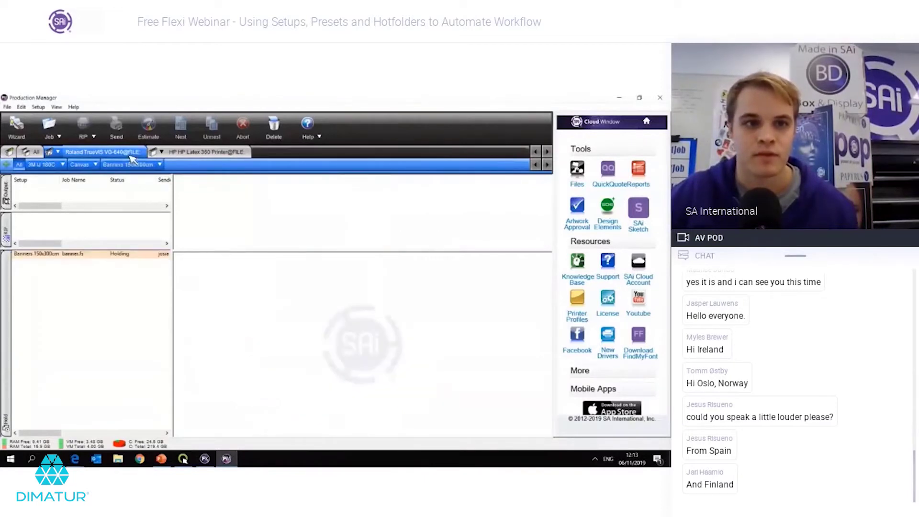
click(131, 155)
click(129, 164)
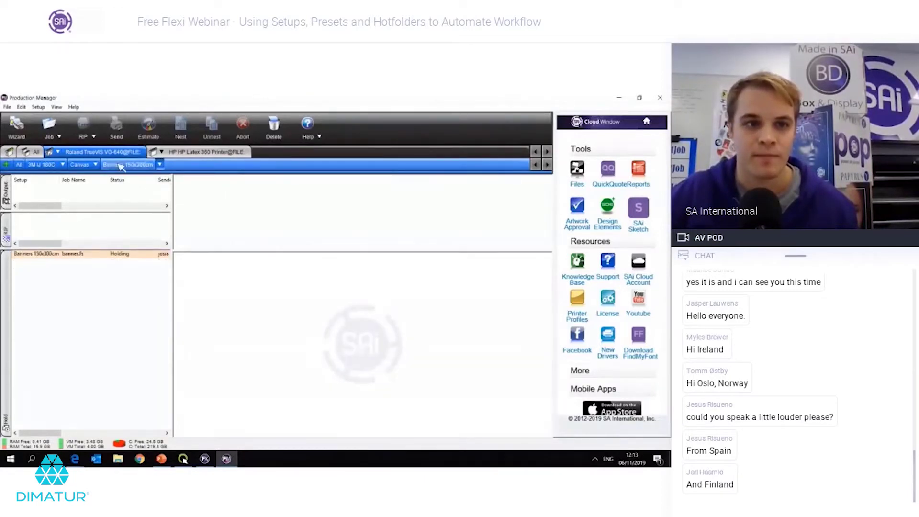
Step: Anchor the banner.fs job to the centre of the media in Job Properties
click(128, 254)
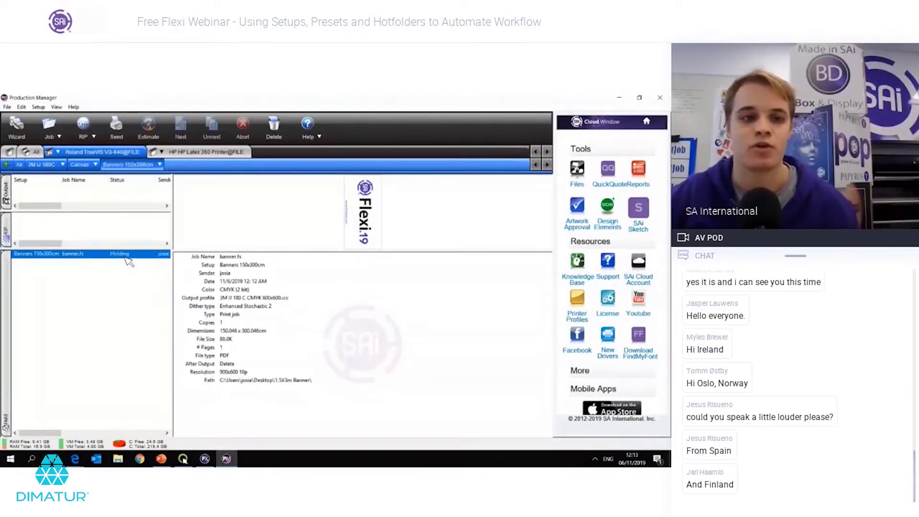
double_click(128, 258)
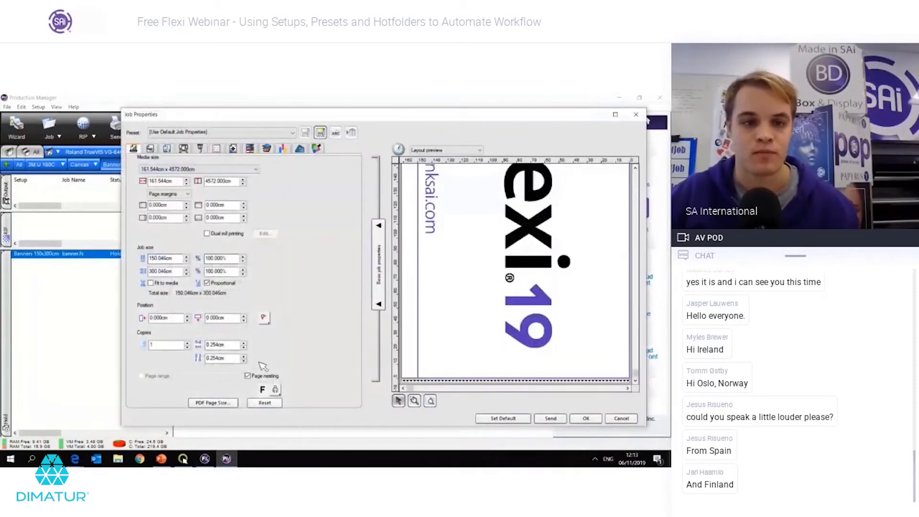
click(264, 318)
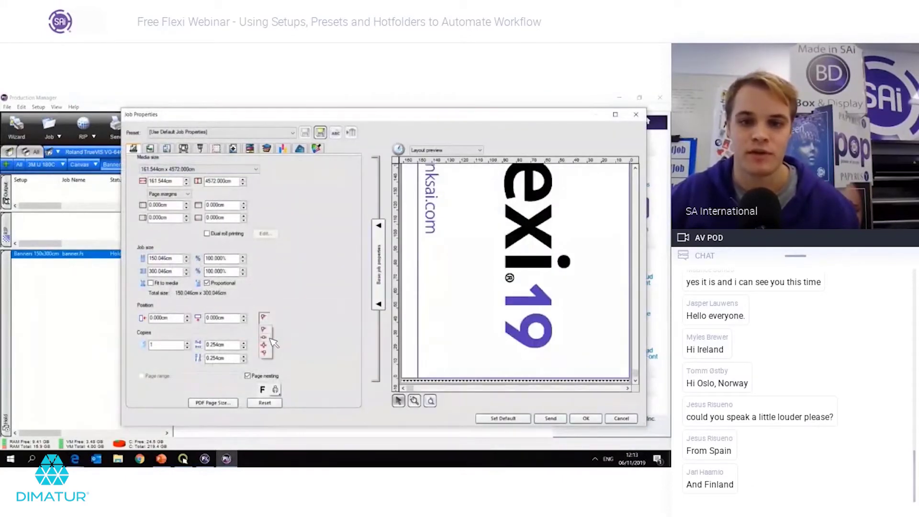
click(271, 338)
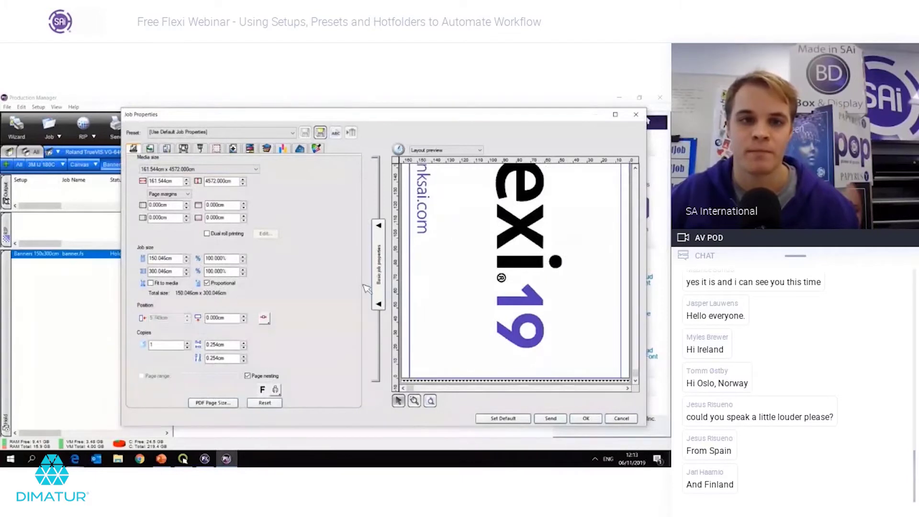
Step: Set the banner job's output profile to Banner 900x600 10p standard.icc in Color correction
click(167, 149)
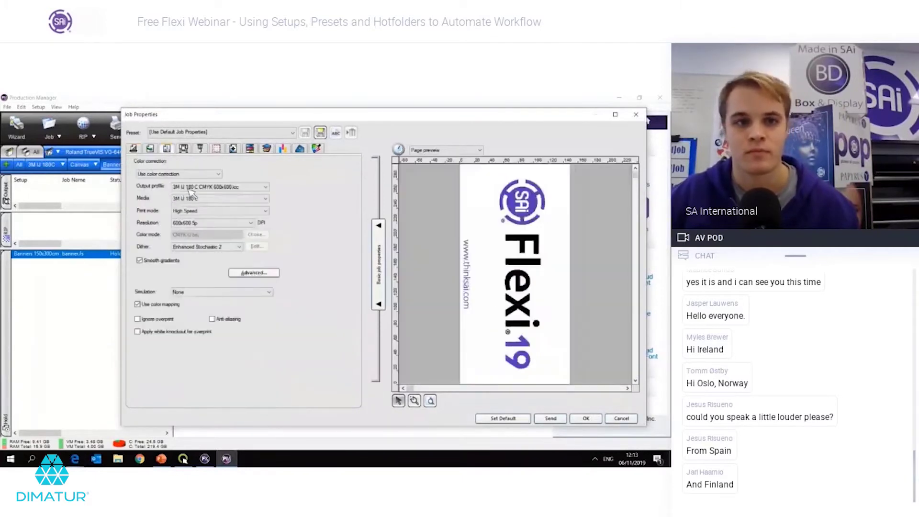
click(194, 187)
click(196, 200)
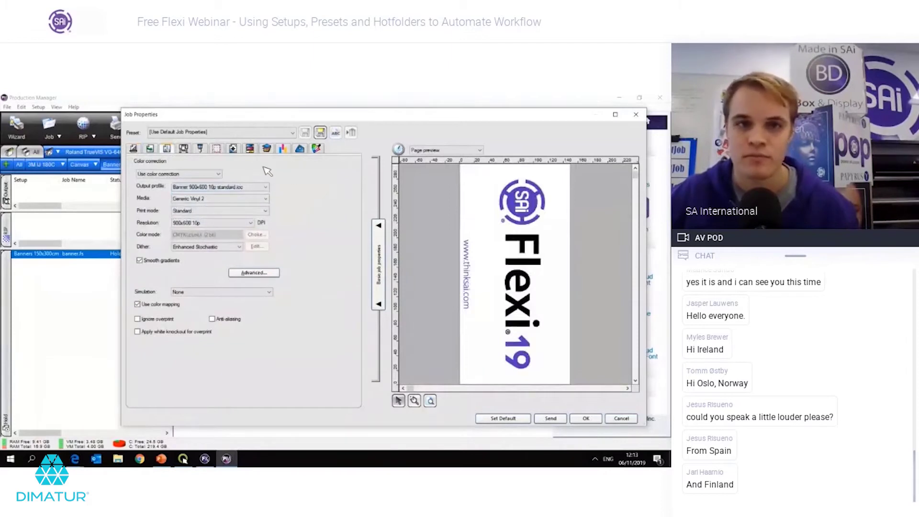
click(300, 149)
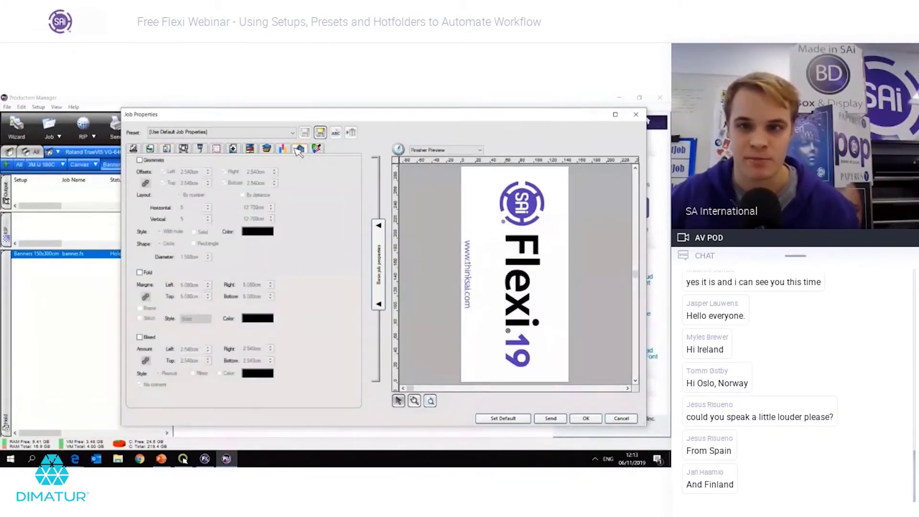
Step: Turn on grommets for the banner with a 5 cm diameter and 5 grommets across
click(151, 161)
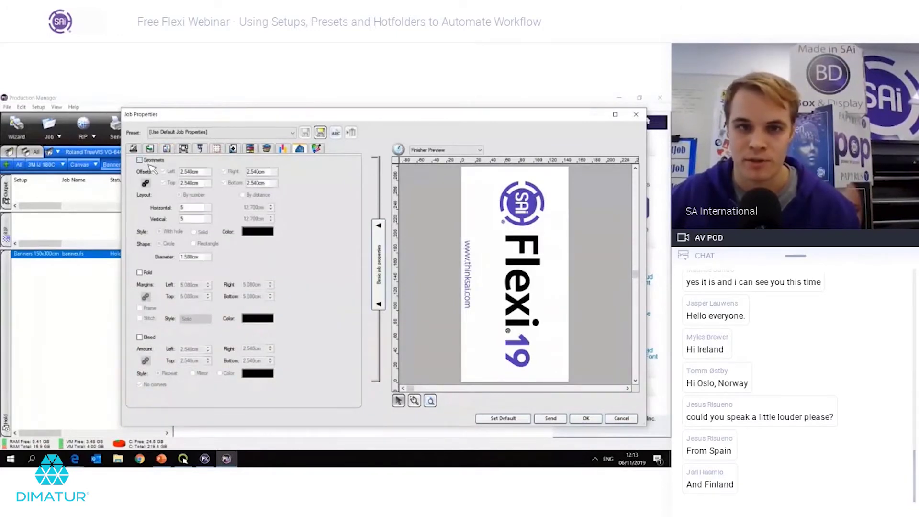
double_click(189, 171)
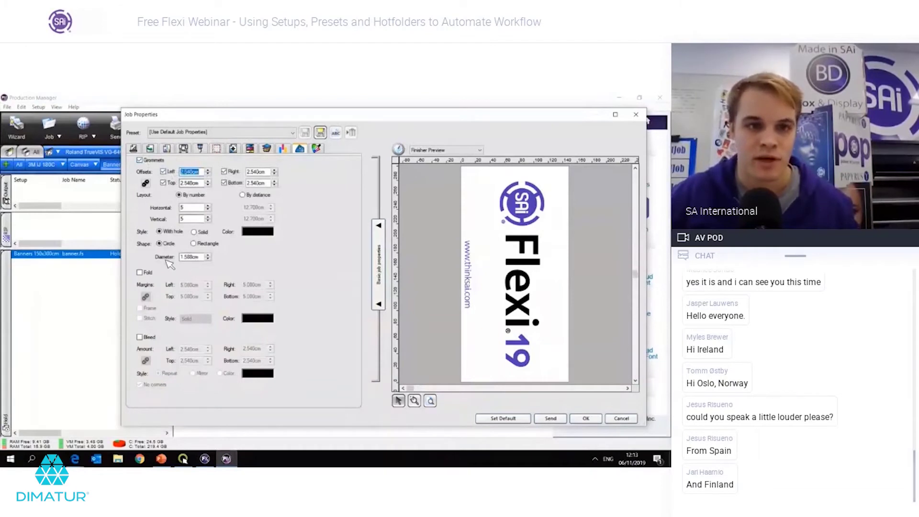
double_click(197, 261)
text(5)
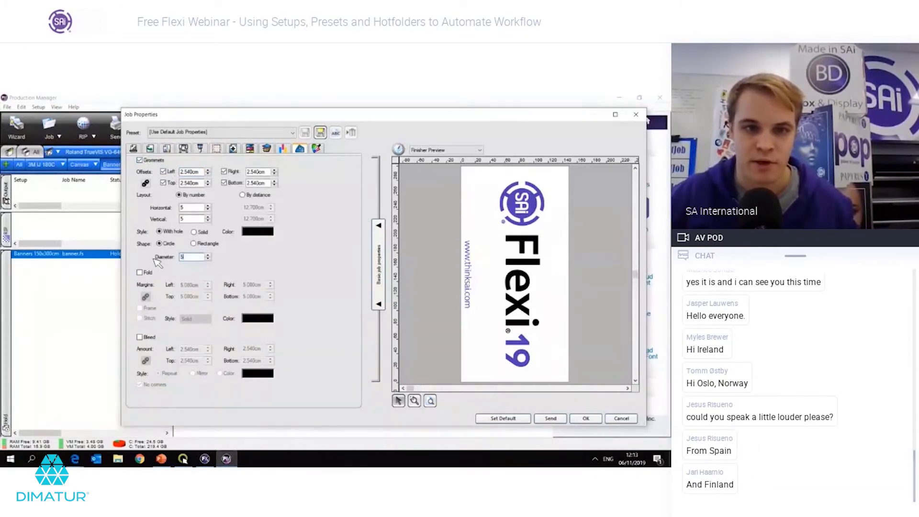
key(Tab)
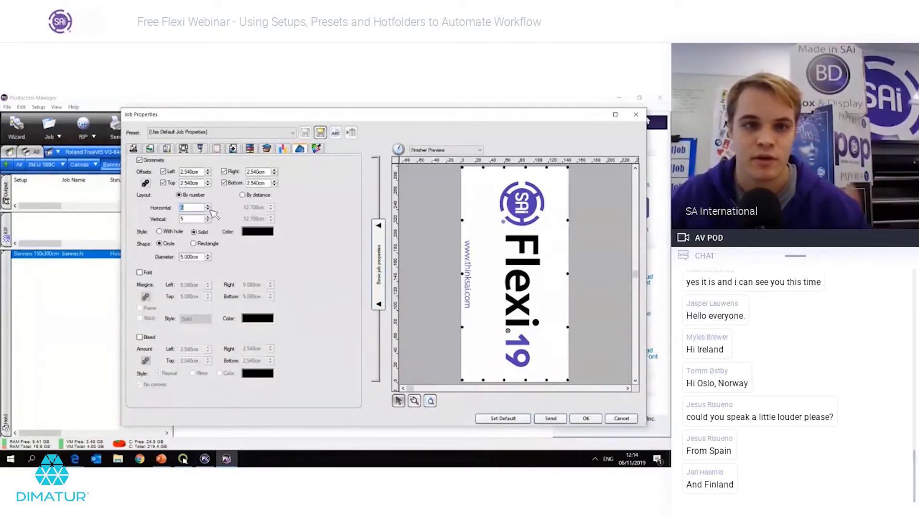
text(5)
key(Tab)
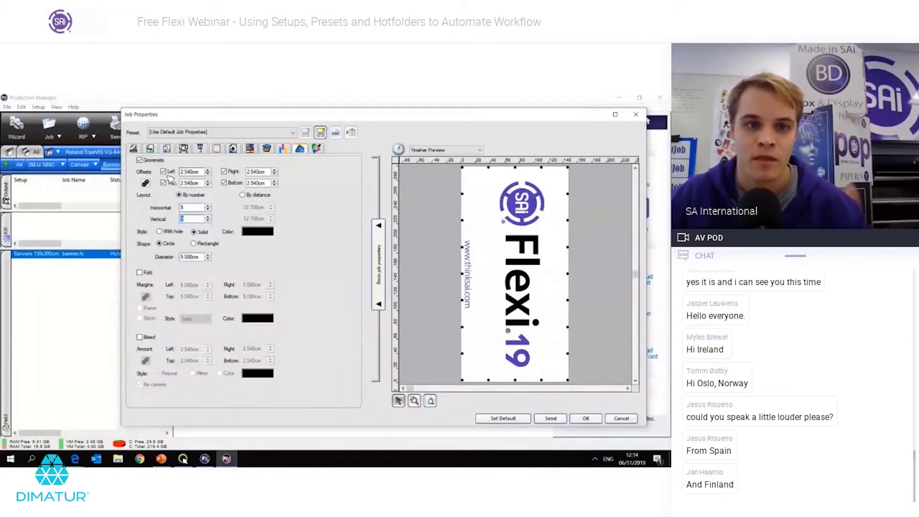
Step: Link all four grommet offsets and set them to 4 cm
click(145, 183)
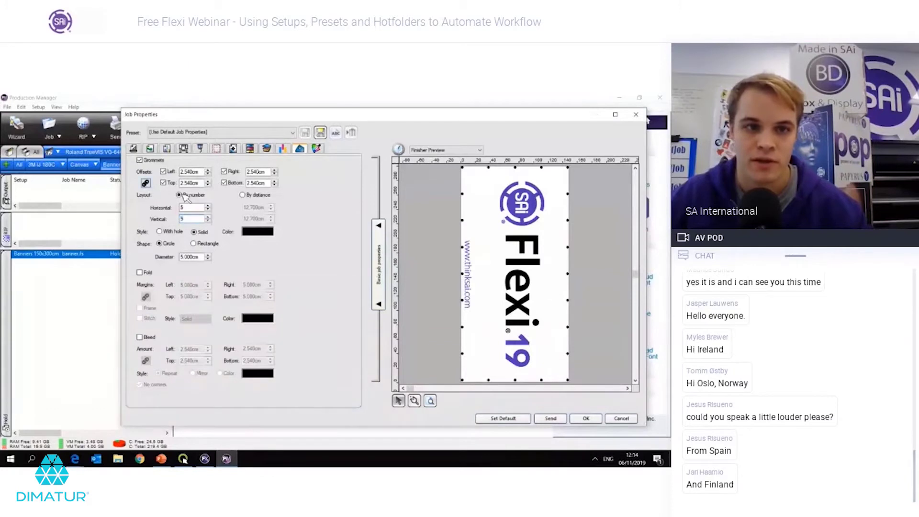
double_click(202, 173)
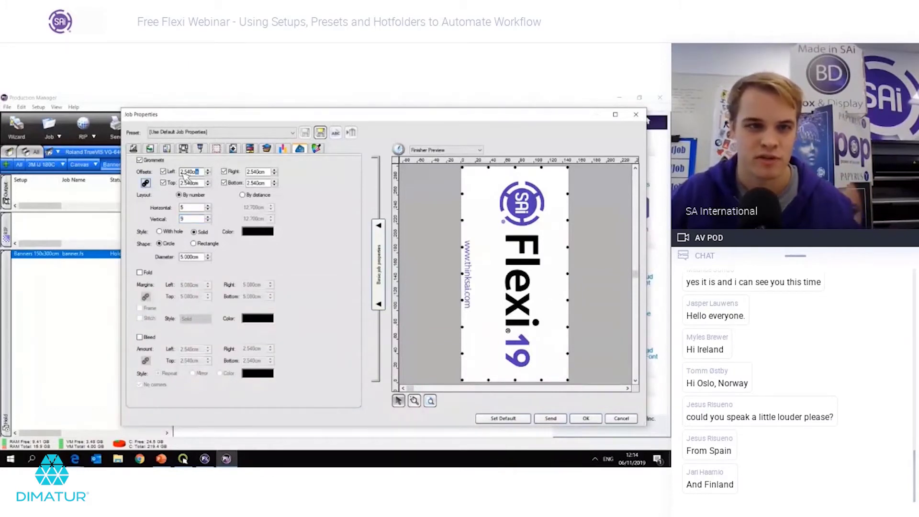
text(4)
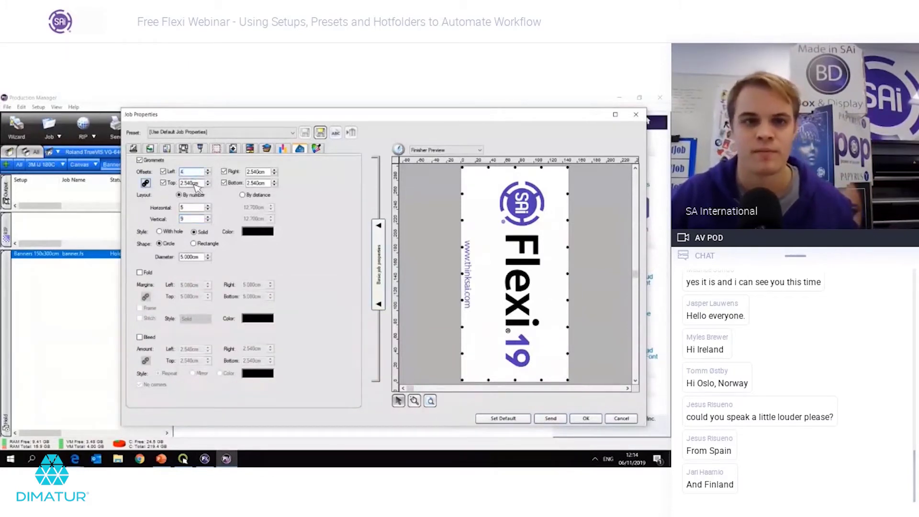
key(Return)
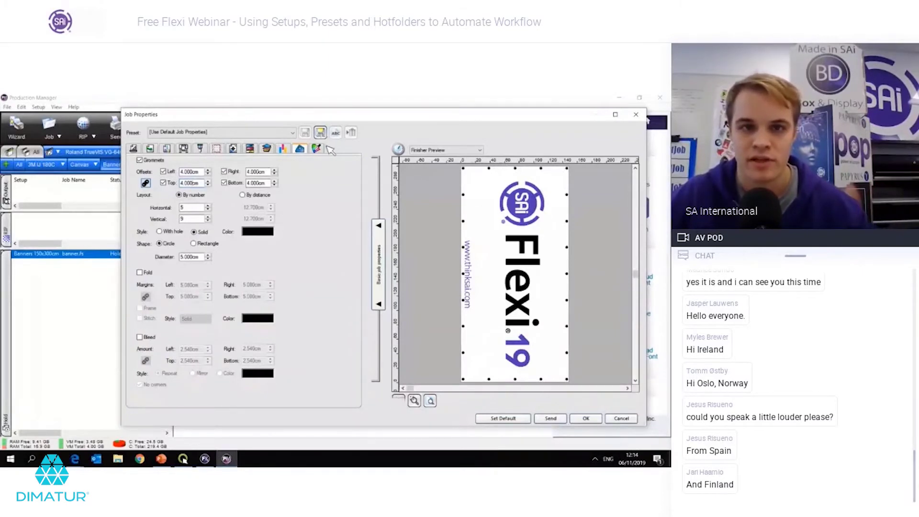
Step: Start a preset that stores the Layout settings but excludes Printer options
click(305, 132)
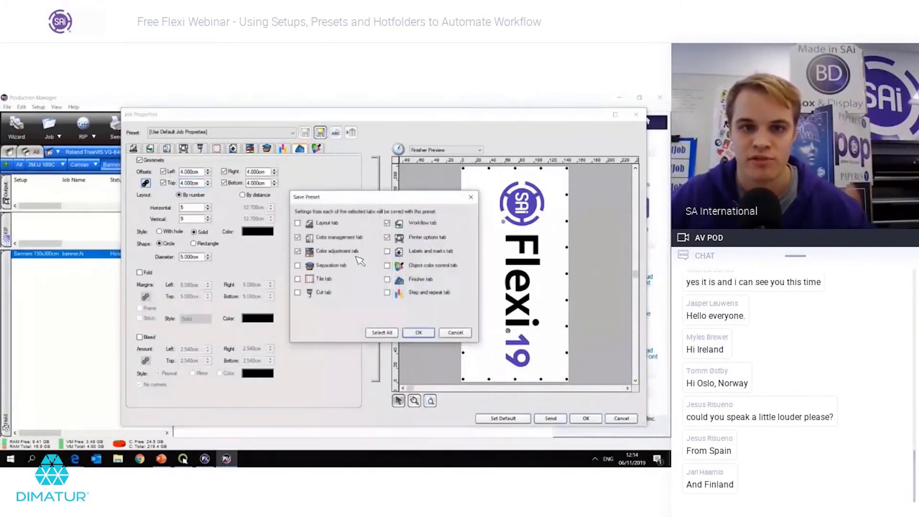
click(300, 223)
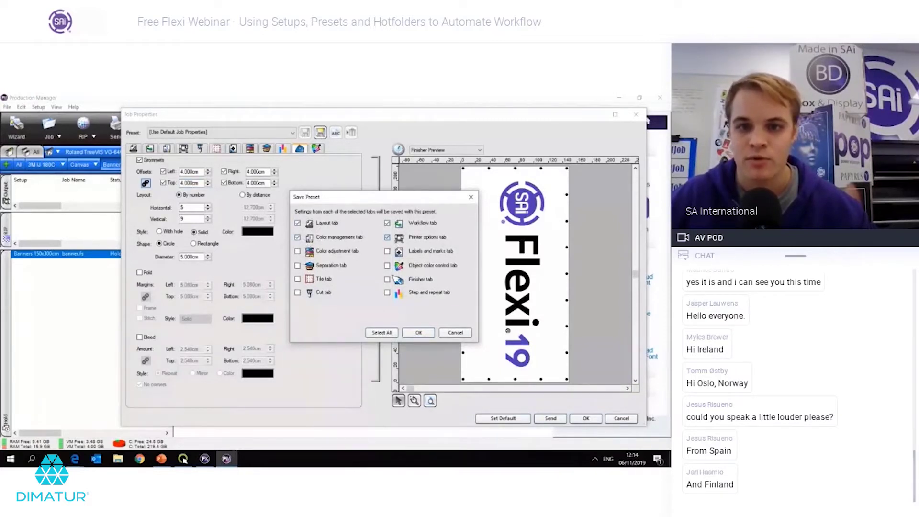
click(387, 236)
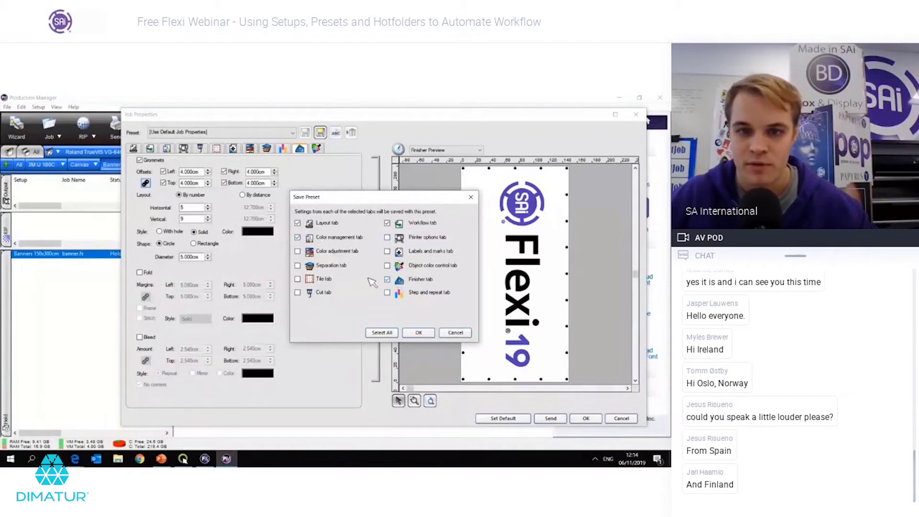
click(419, 333)
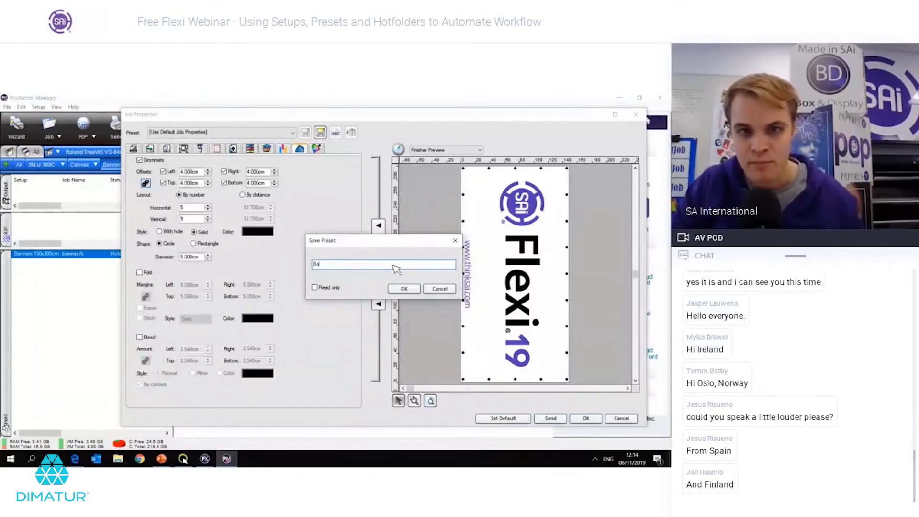
Step: Name the preset 'banner 150 by 300 cm grommets' after a rejected first name, then apply Job Properties
text(Banner 1.5x3m)
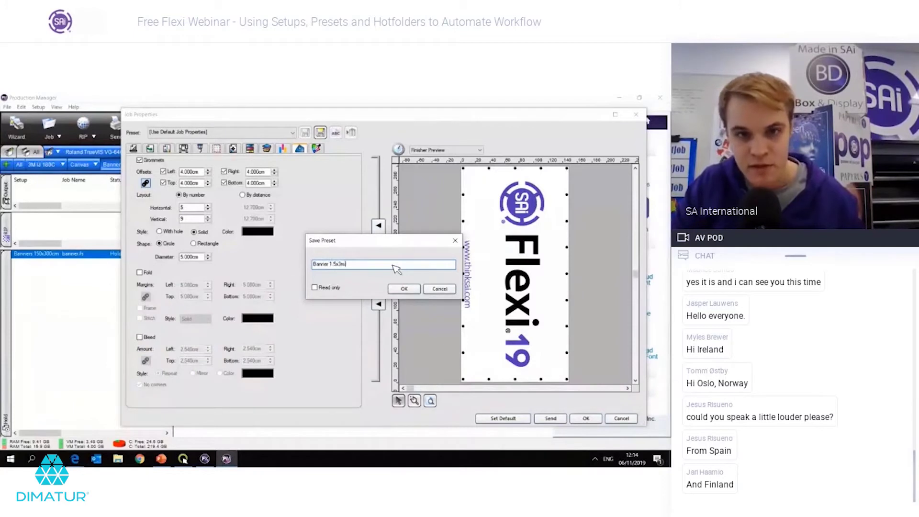
text( with grom)
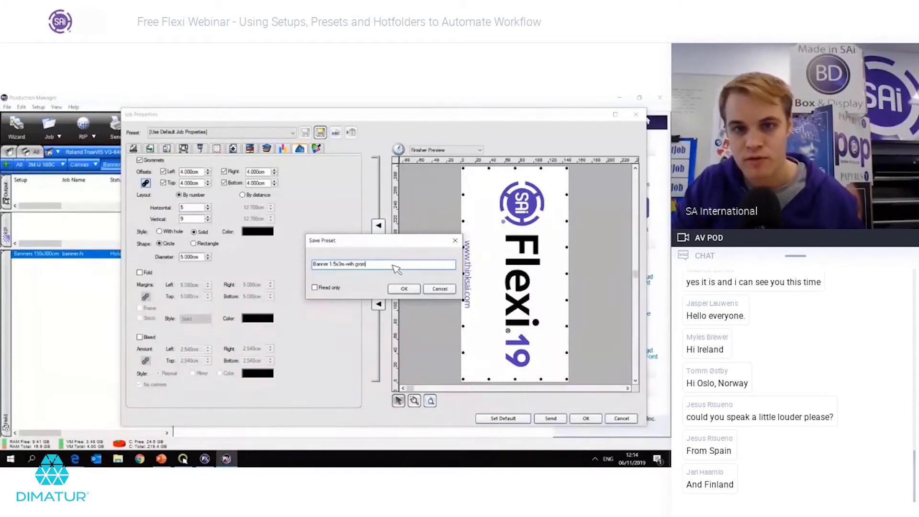
text(mets)
click(397, 288)
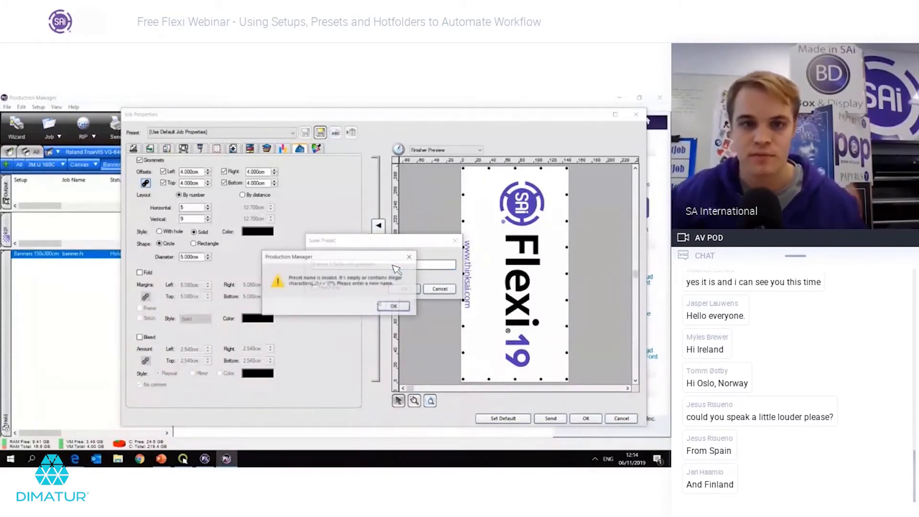
click(395, 305)
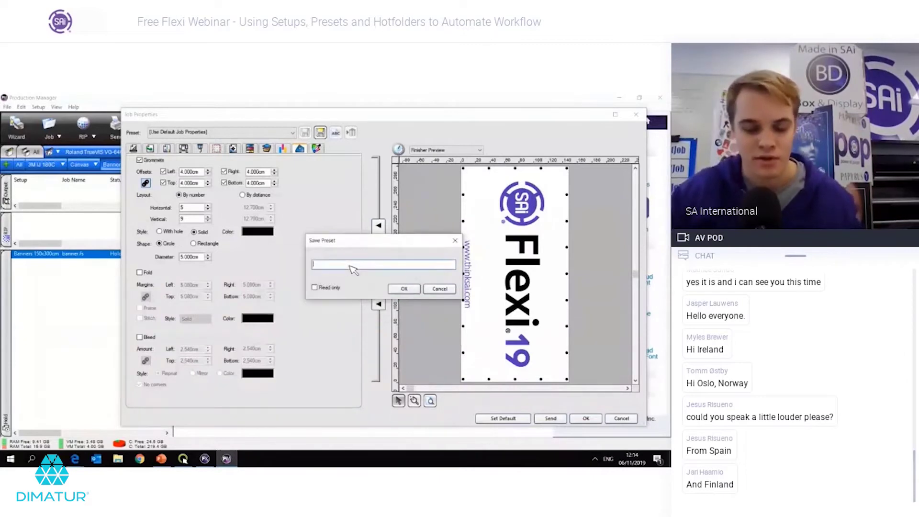
text(banner 150 by 300 cm g)
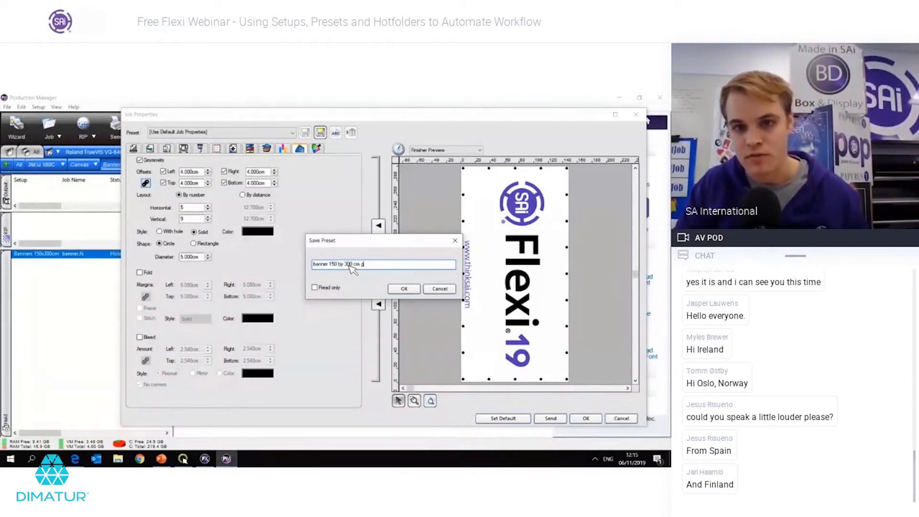
text(rommets)
key(Return)
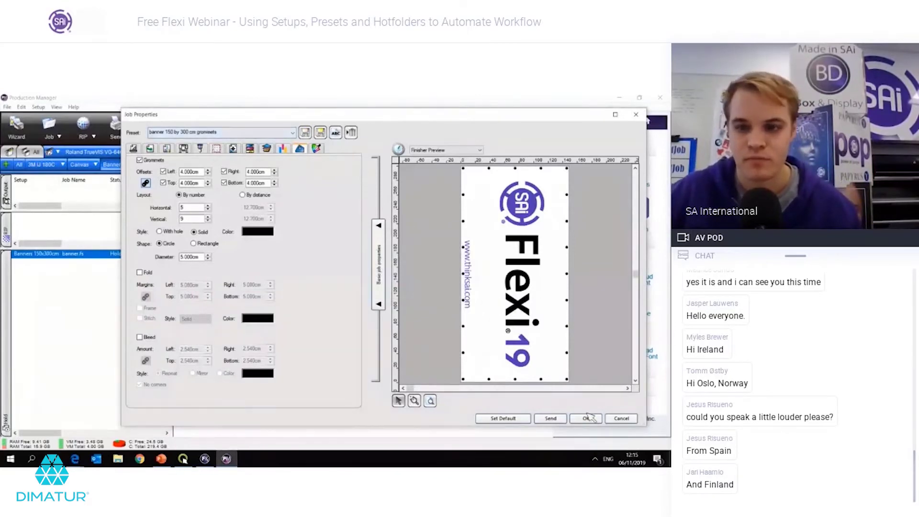
click(586, 418)
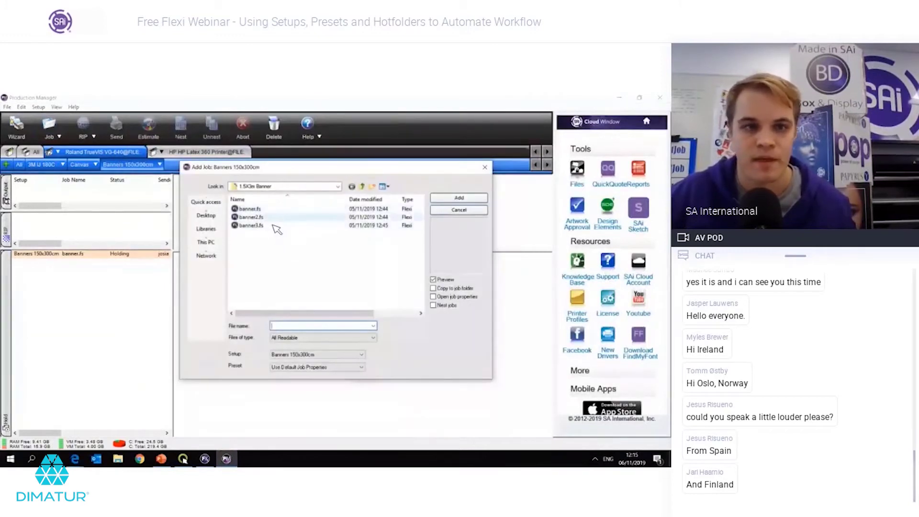
Step: Add banner2.fs and banner3.fs as jobs, keeping the Use Default Job Properties preset
click(271, 217)
shift+click(272, 226)
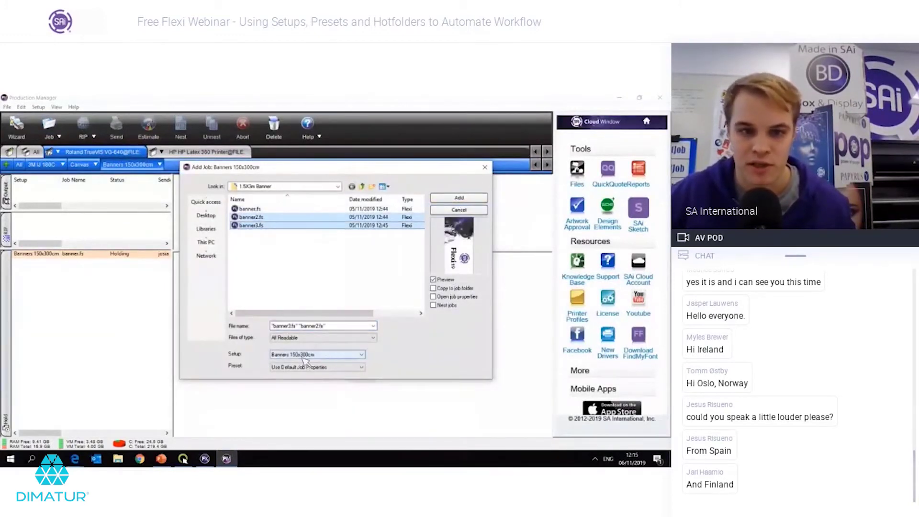
click(325, 368)
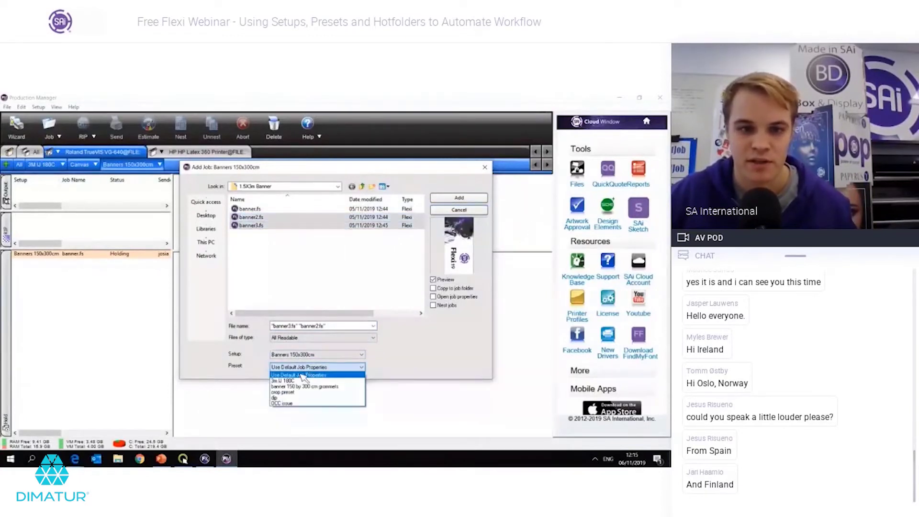
click(386, 365)
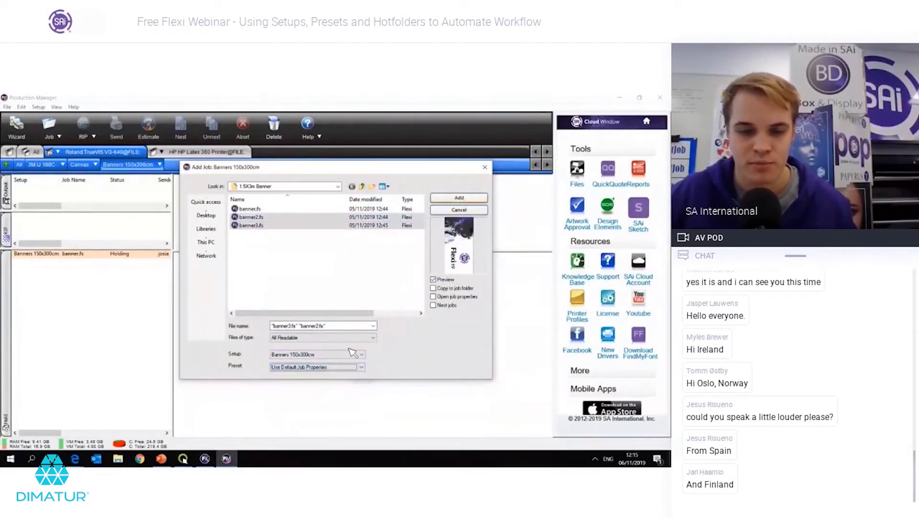
click(313, 369)
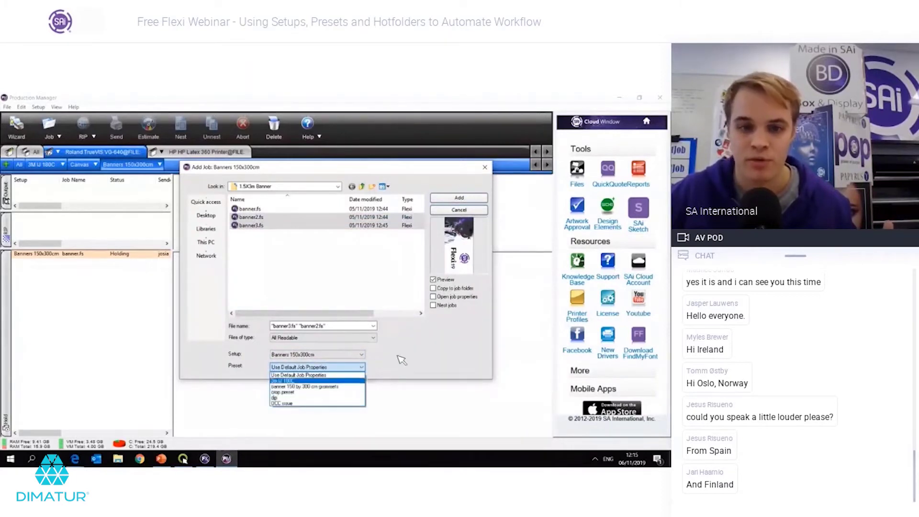
click(297, 375)
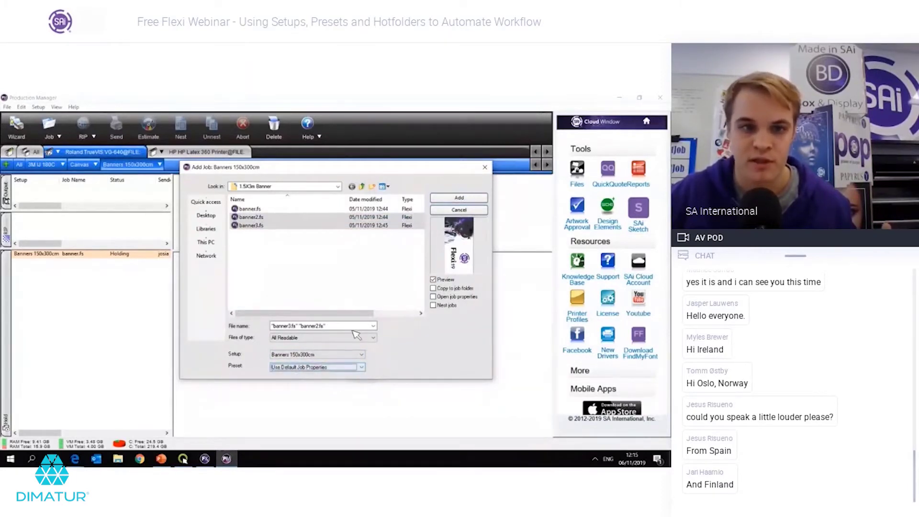
click(457, 198)
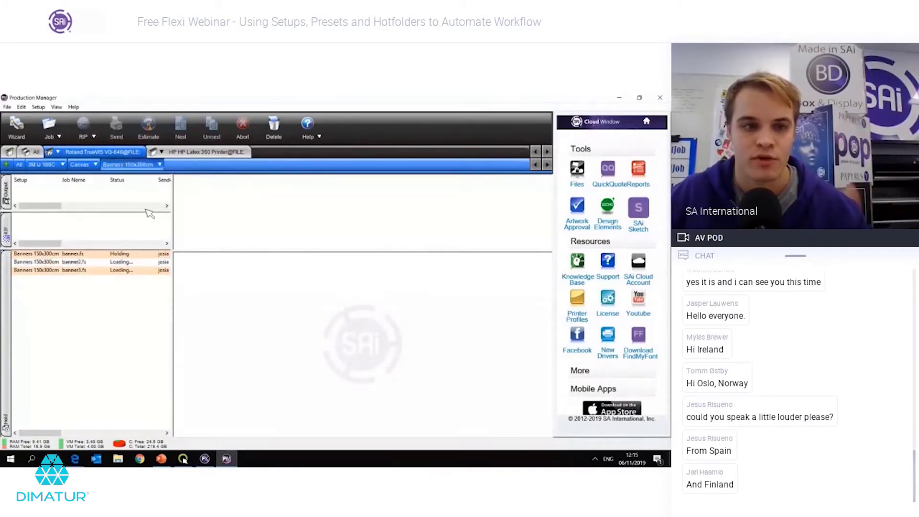
click(160, 164)
click(182, 199)
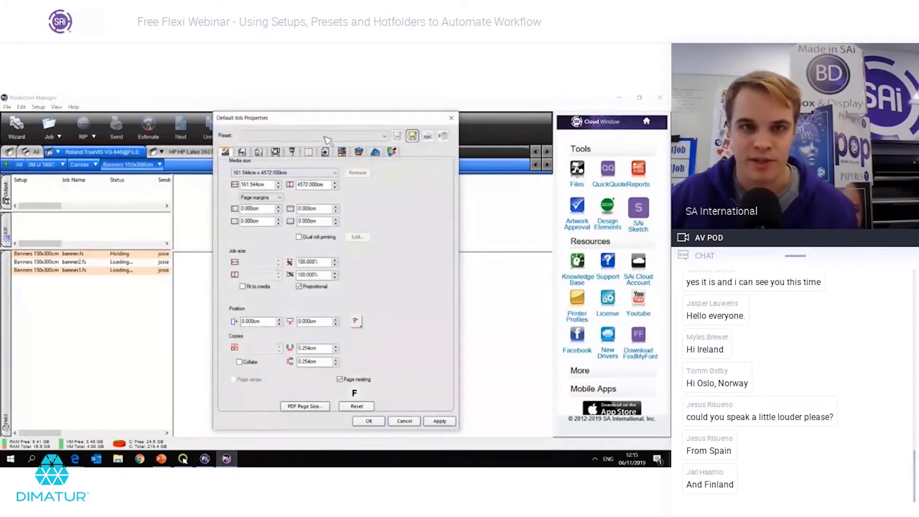
Step: Set the Banners default job preset to 'banner 150 by 300 cm grommets' and confirm
click(324, 136)
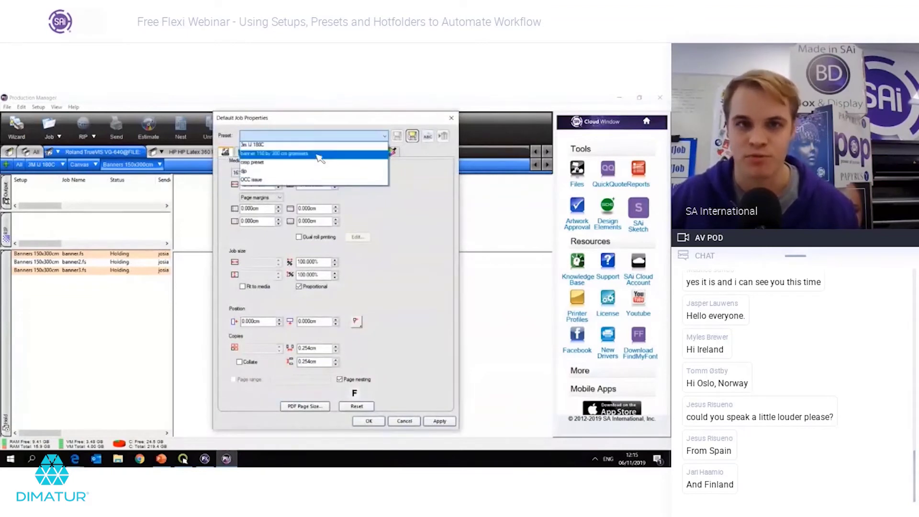
click(320, 154)
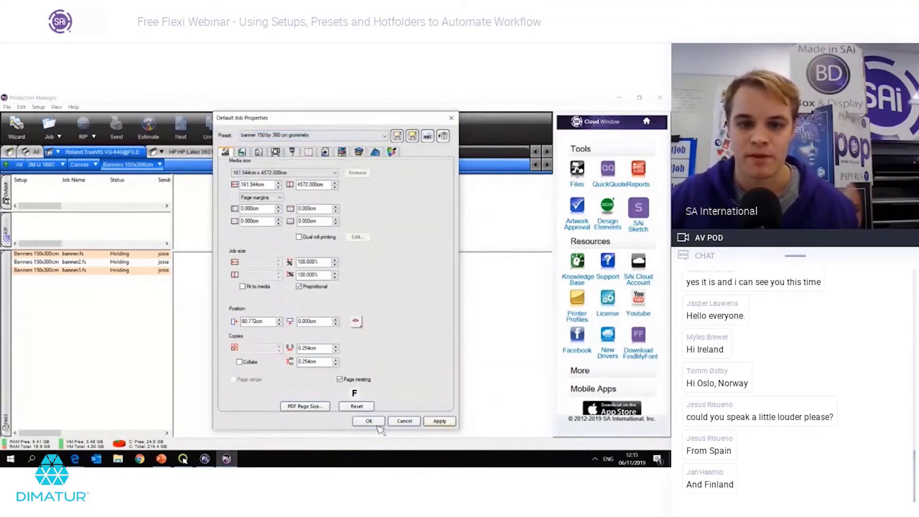
click(370, 421)
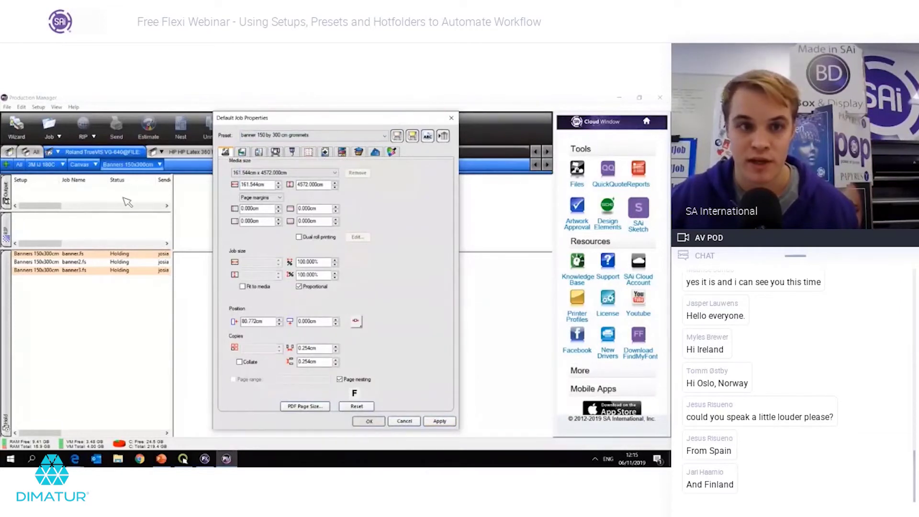
Step: Reopen the Banners default job properties to verify the grommets preset was kept
click(163, 167)
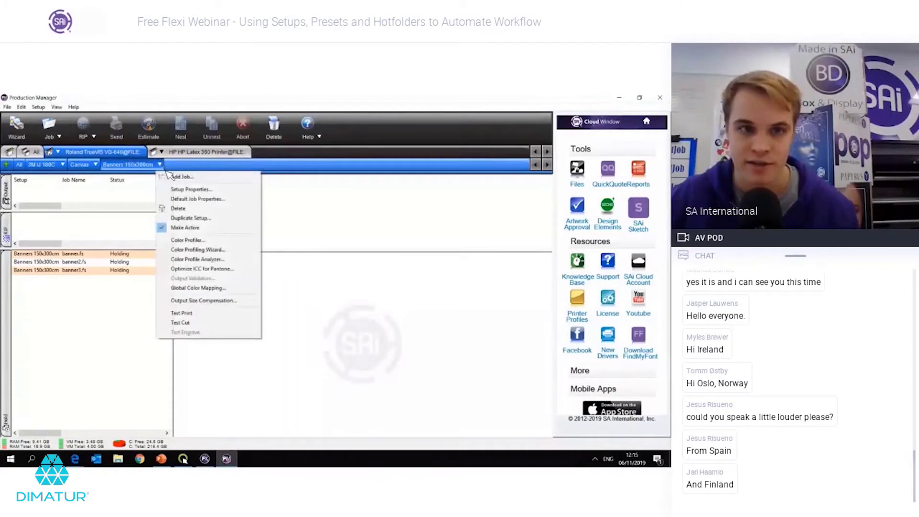
click(183, 200)
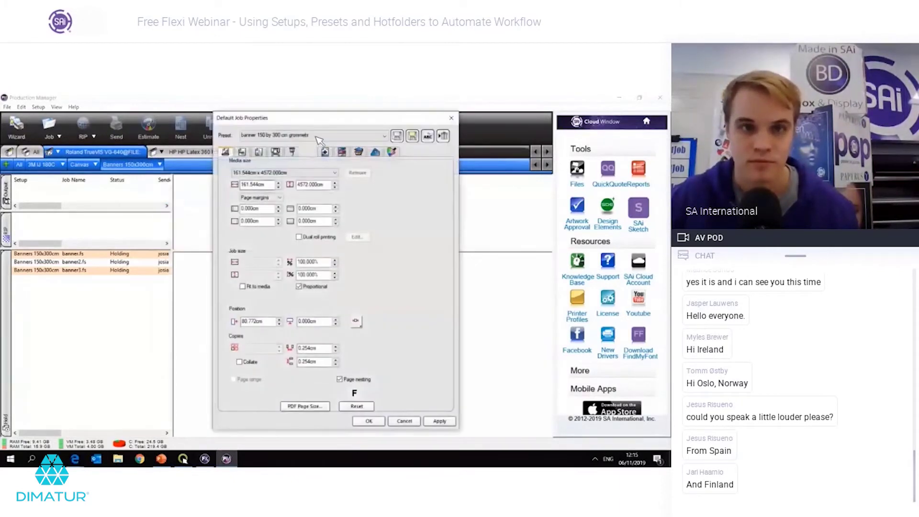
click(319, 137)
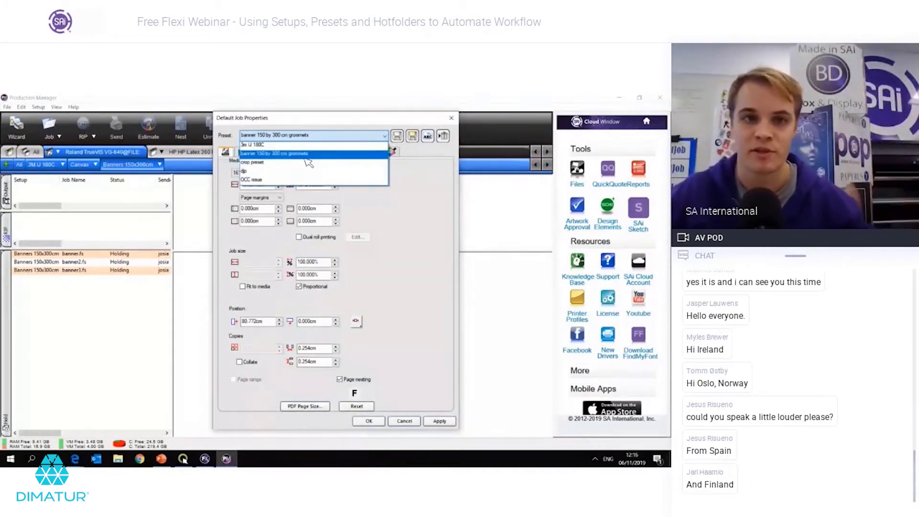
click(319, 154)
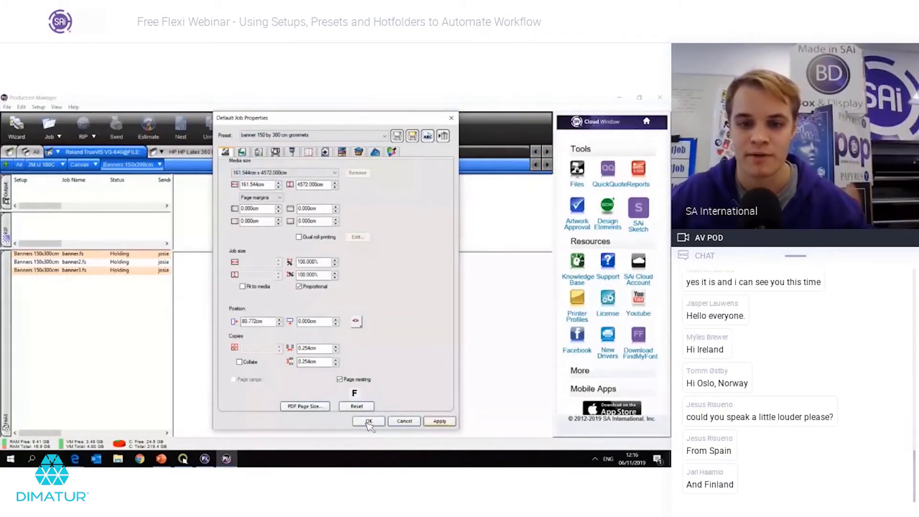
click(368, 421)
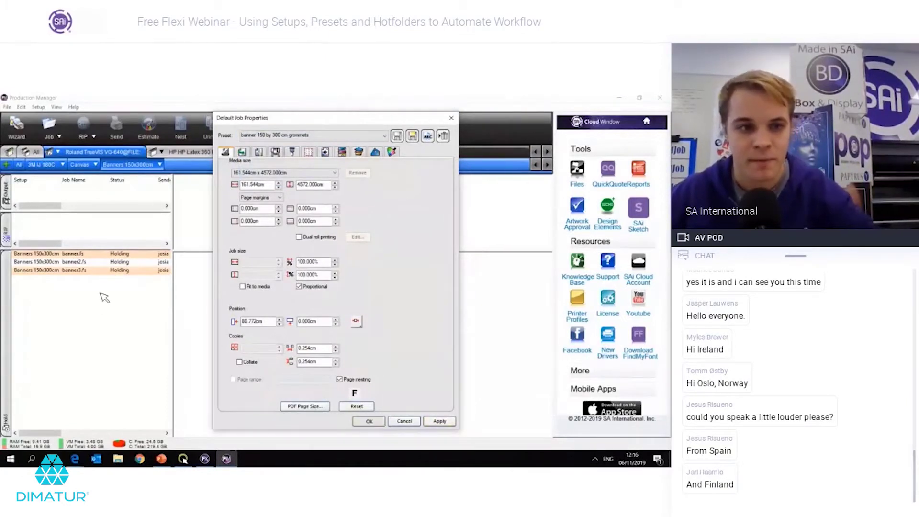
click(105, 270)
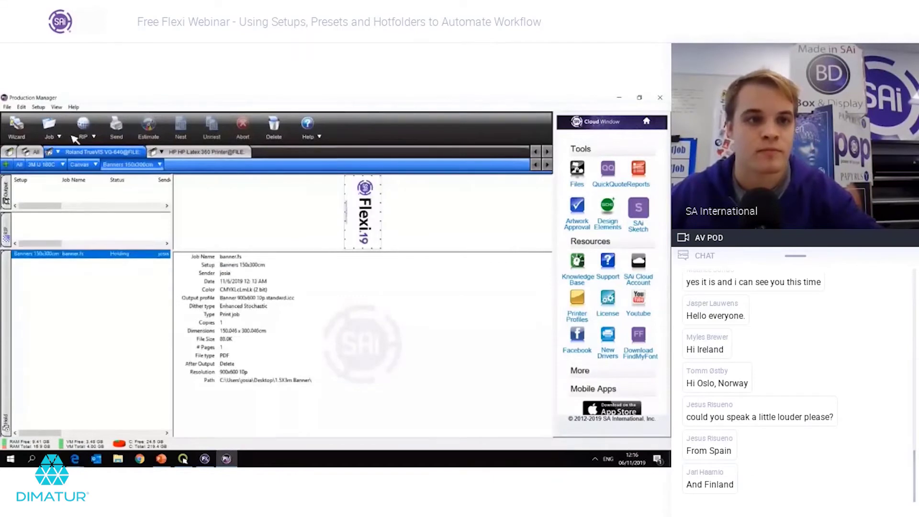
Step: Add banner2.fs and banner3.fs again as jobs in the Banners setup
key(ctrl+o)
click(280, 217)
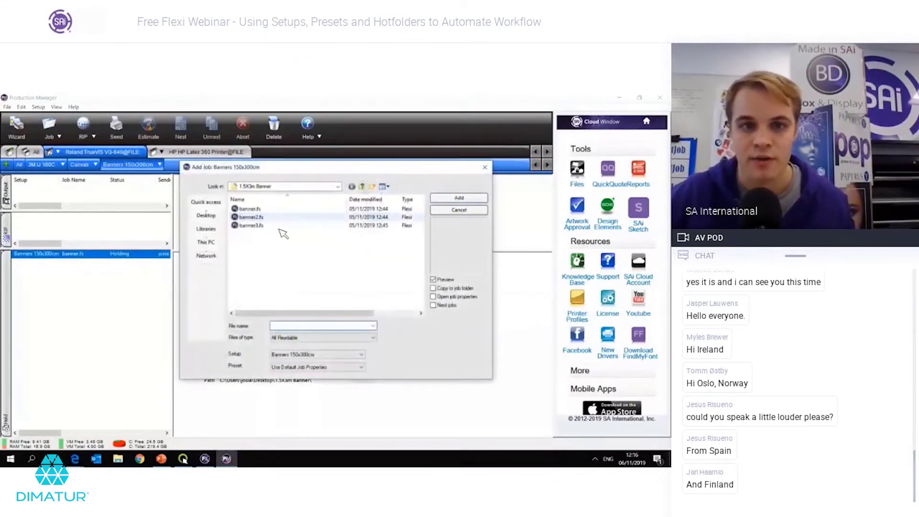
shift+click(280, 225)
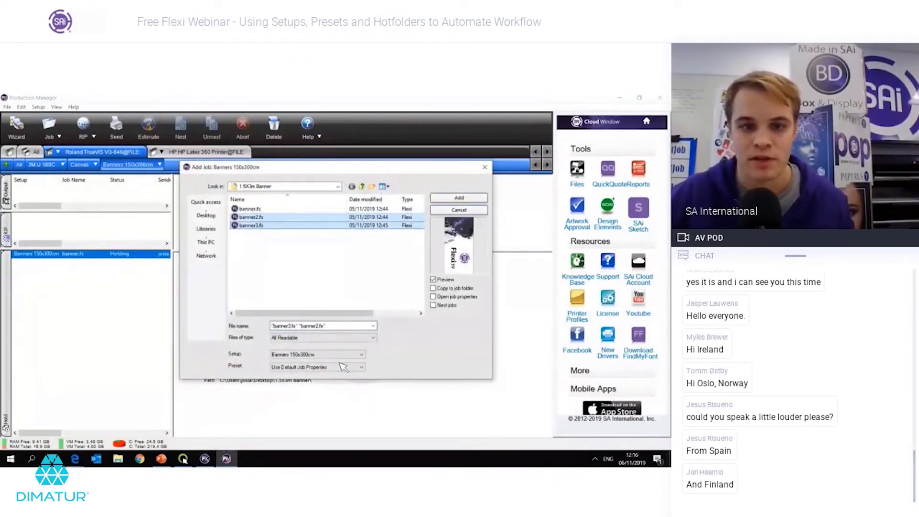
click(299, 367)
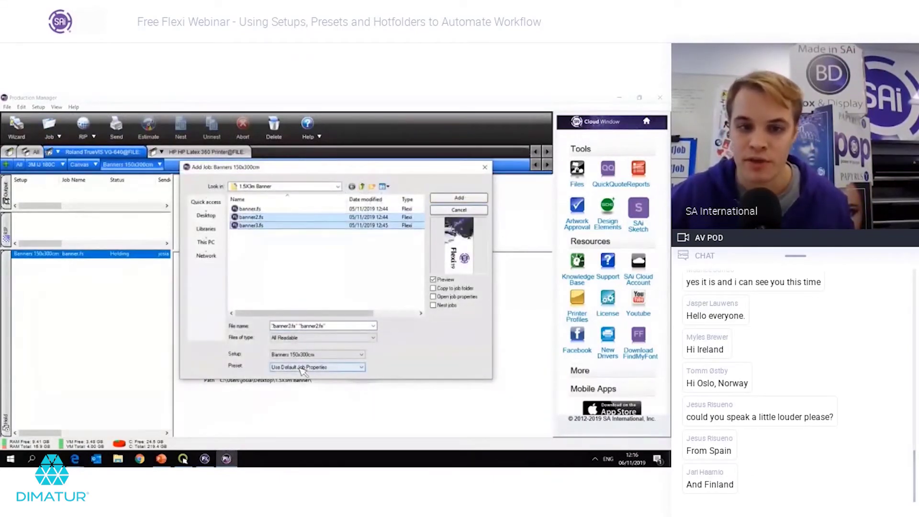
click(457, 198)
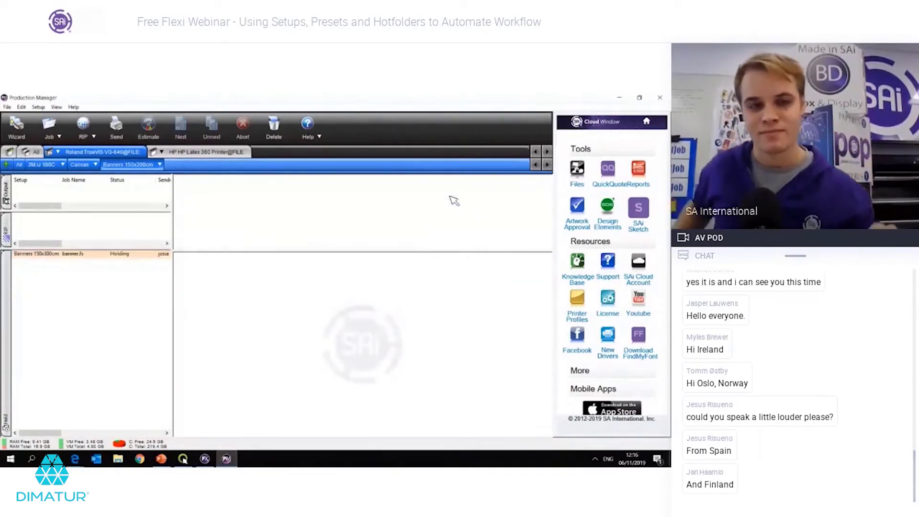
Step: Apply the 'banner 150 by 300 cm grommets' preset to the banner2.fs job's properties
click(107, 300)
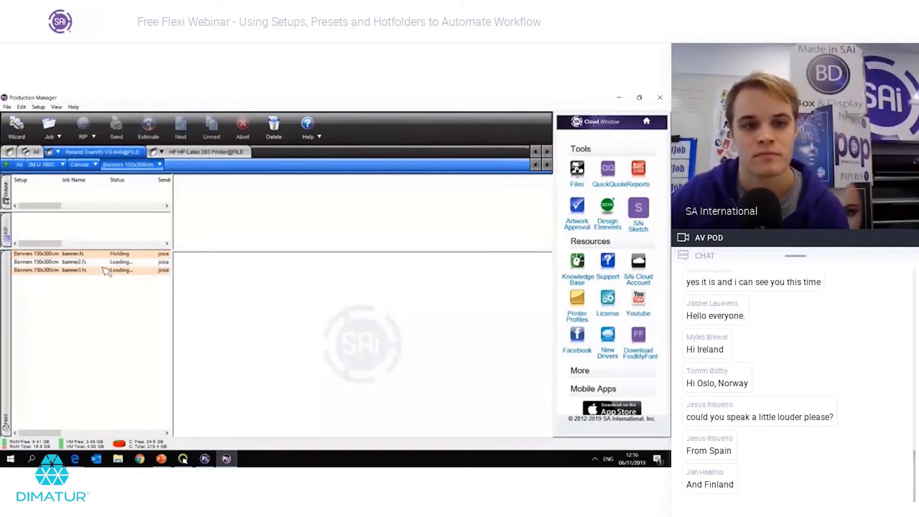
click(103, 265)
double_click(103, 267)
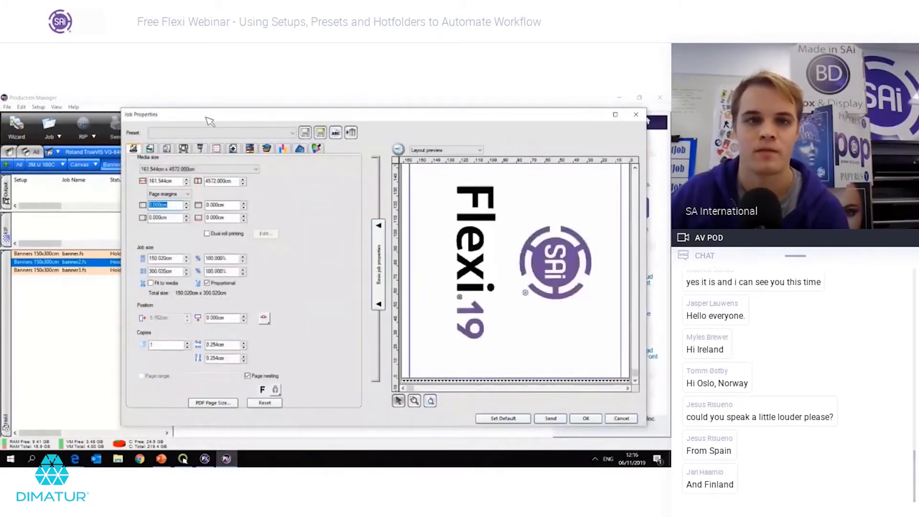
click(216, 134)
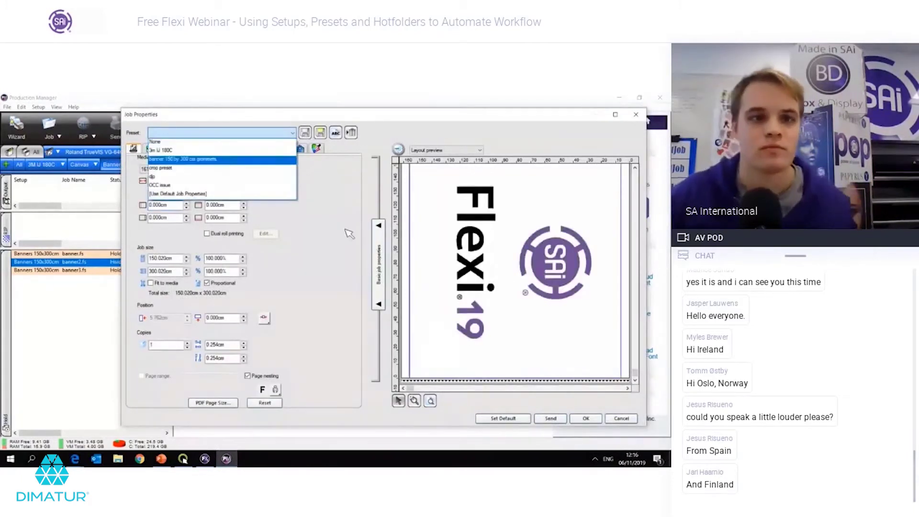
click(223, 158)
key(Return)
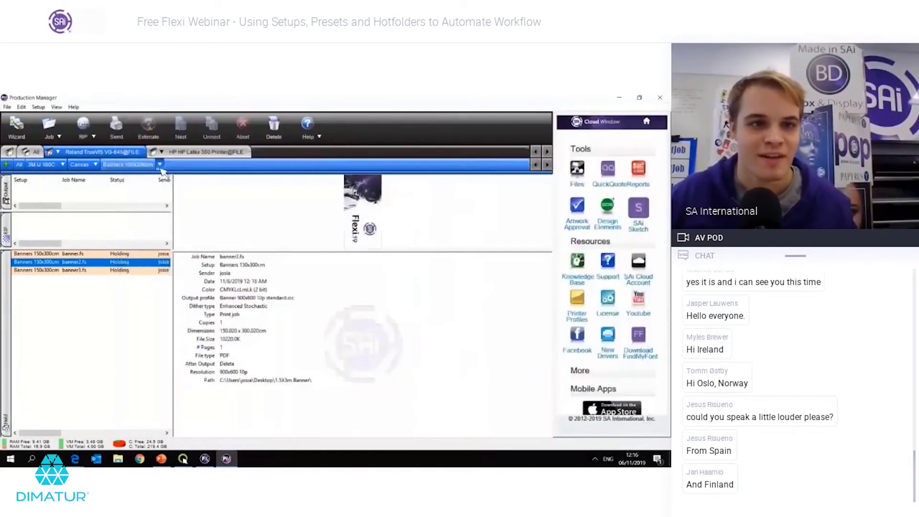
click(160, 164)
Step: Apply the 'banner 150 by 300 cm grommets' preset as the Banners setup's default job properties
click(184, 200)
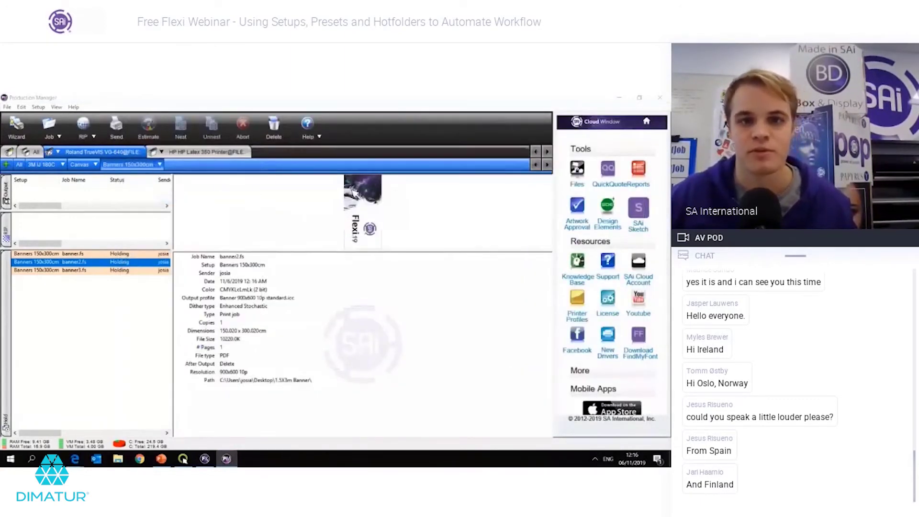
click(325, 136)
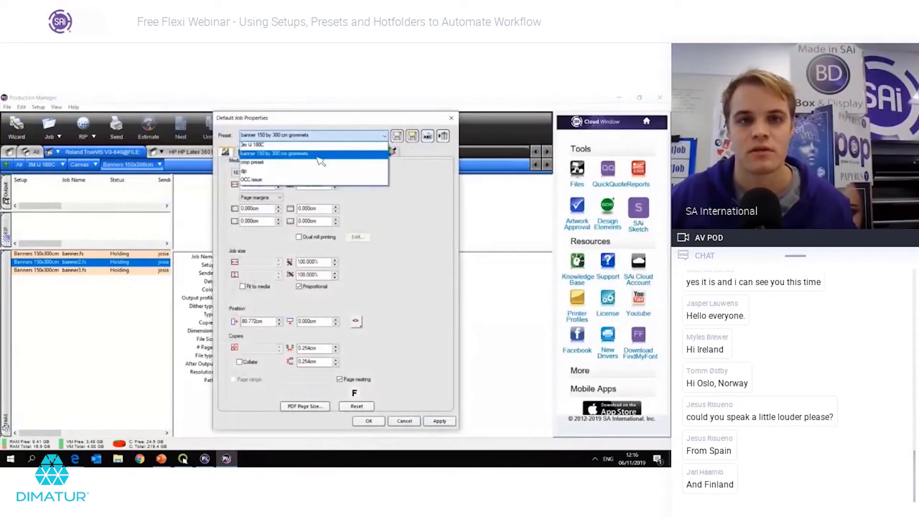
click(335, 160)
click(325, 152)
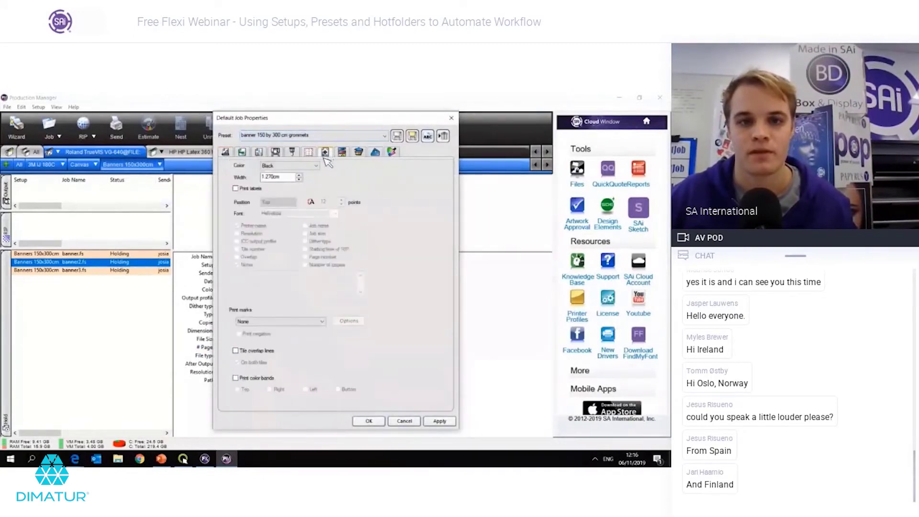
click(375, 153)
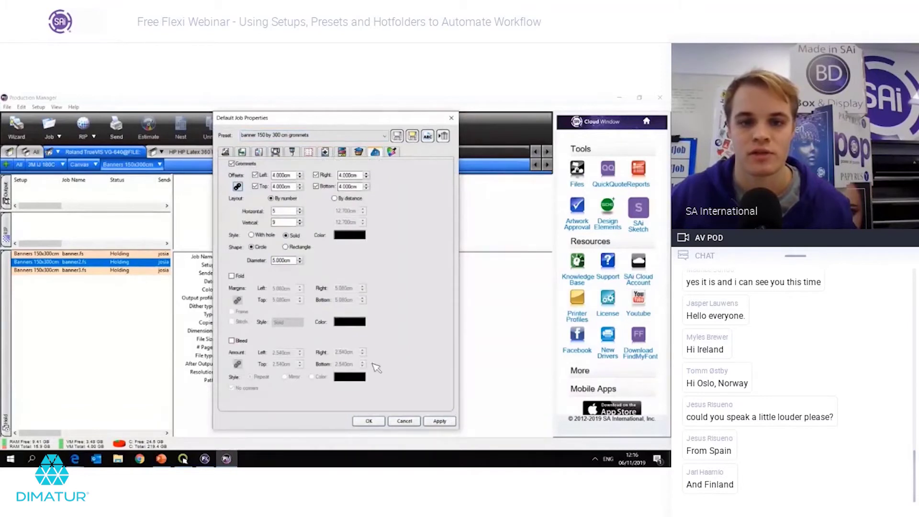
click(431, 422)
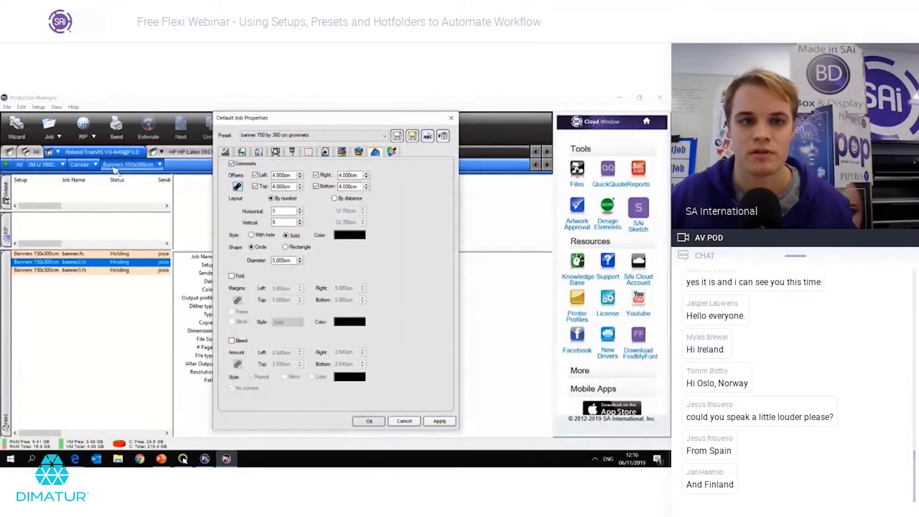
Step: Add banner2.fs and banner3.fs as new jobs with the default job properties preset
click(49, 125)
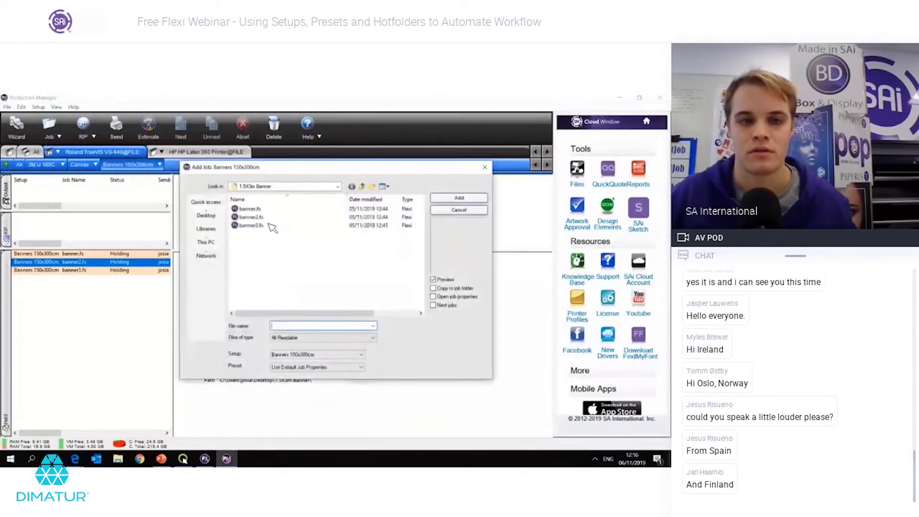
click(272, 228)
shift+click(268, 217)
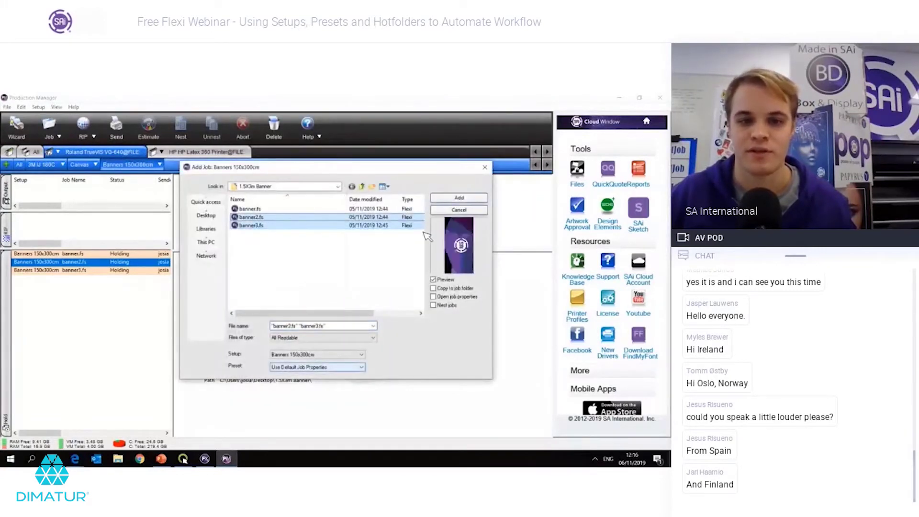
click(338, 369)
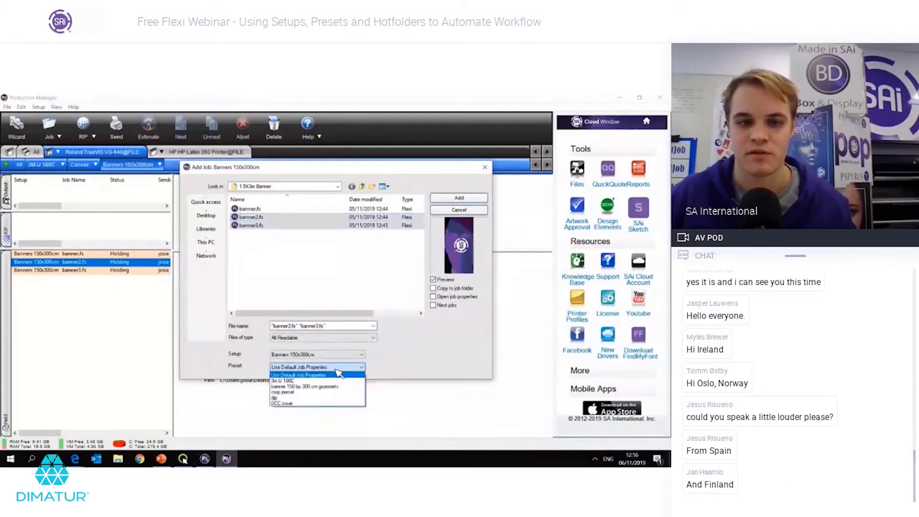
click(334, 357)
click(338, 367)
click(338, 367)
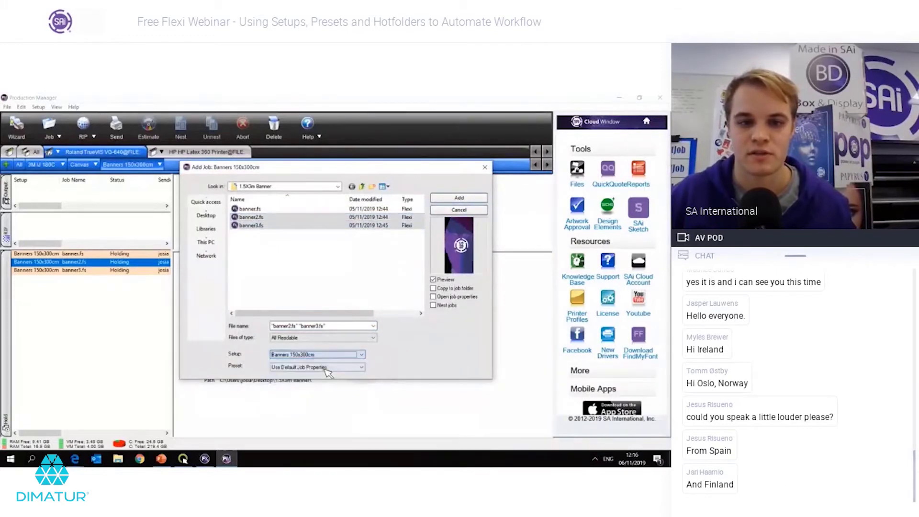
click(452, 198)
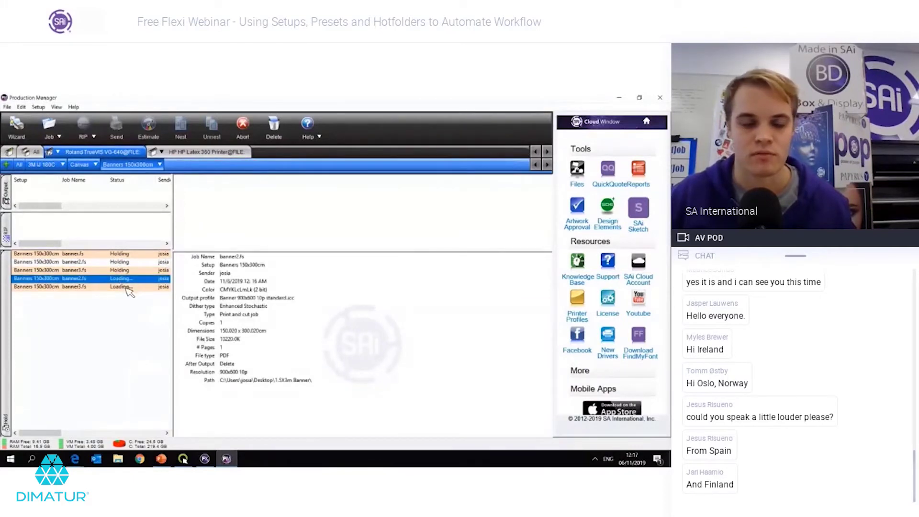
click(128, 287)
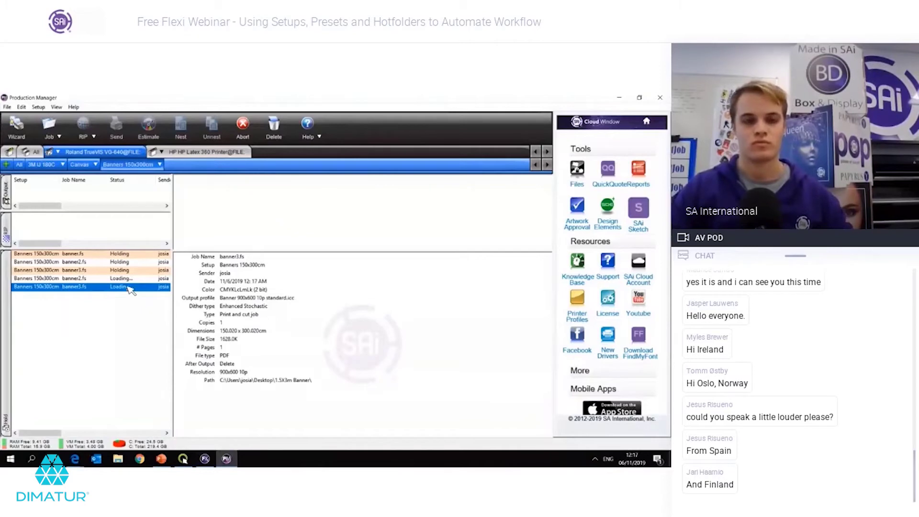
double_click(128, 288)
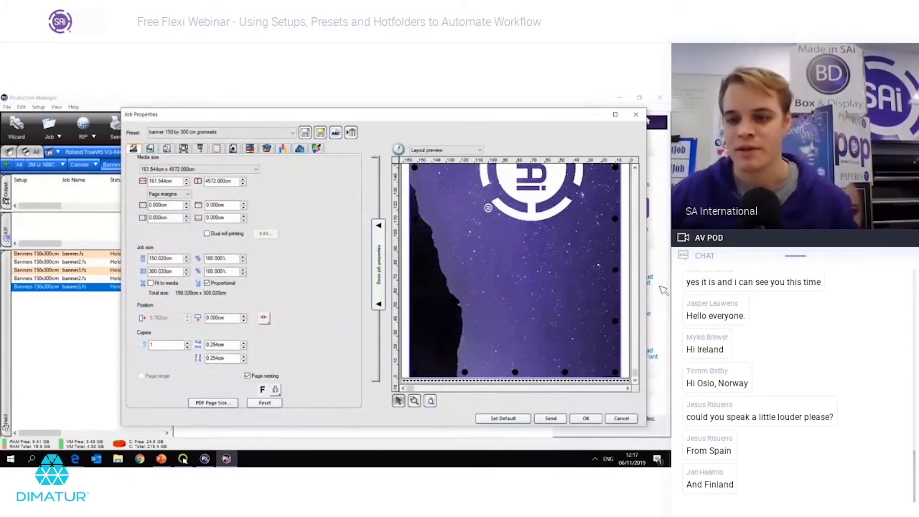
drag(640, 376, 639, 361)
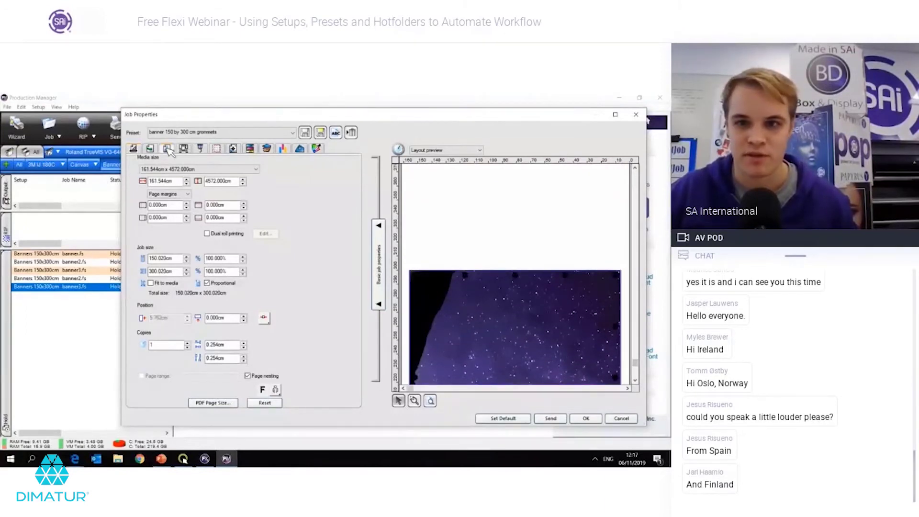
click(167, 149)
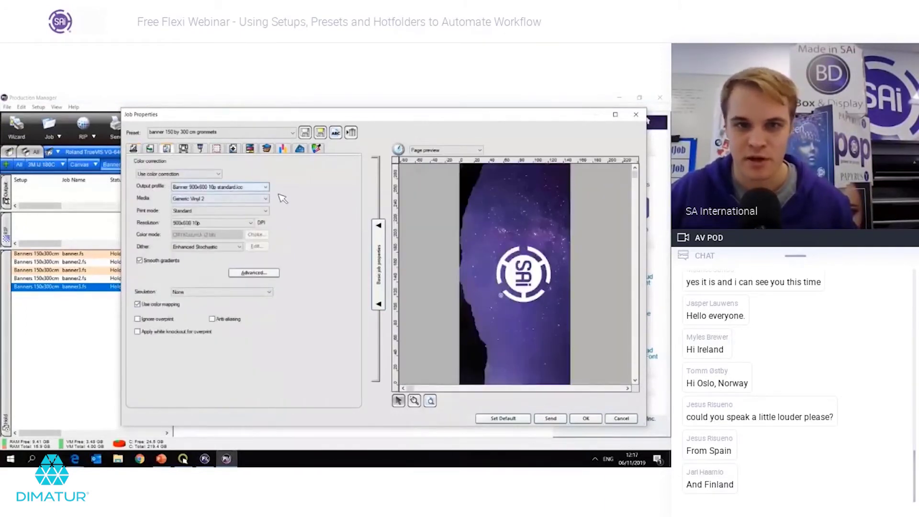
key(Escape)
click(132, 359)
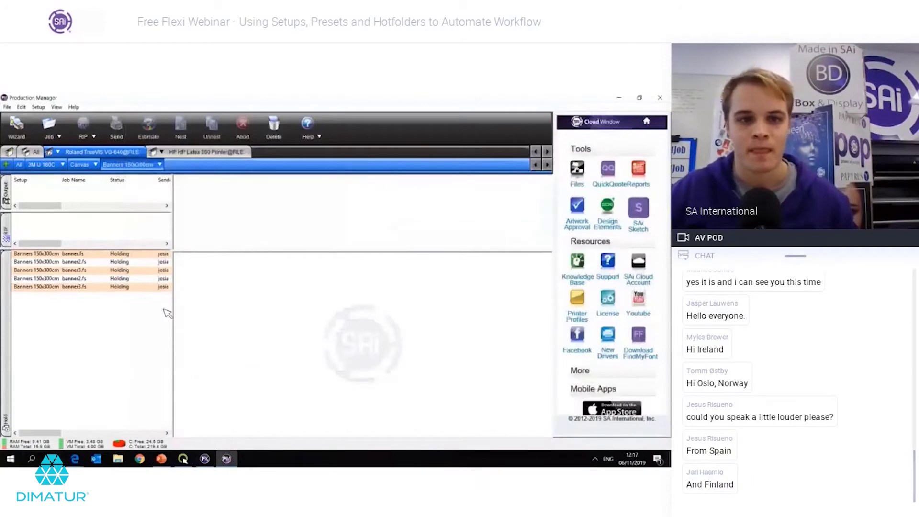
Step: Add Snow Village 50x35.png from the 50x35 canvas folder as a Canvas setup job
click(80, 164)
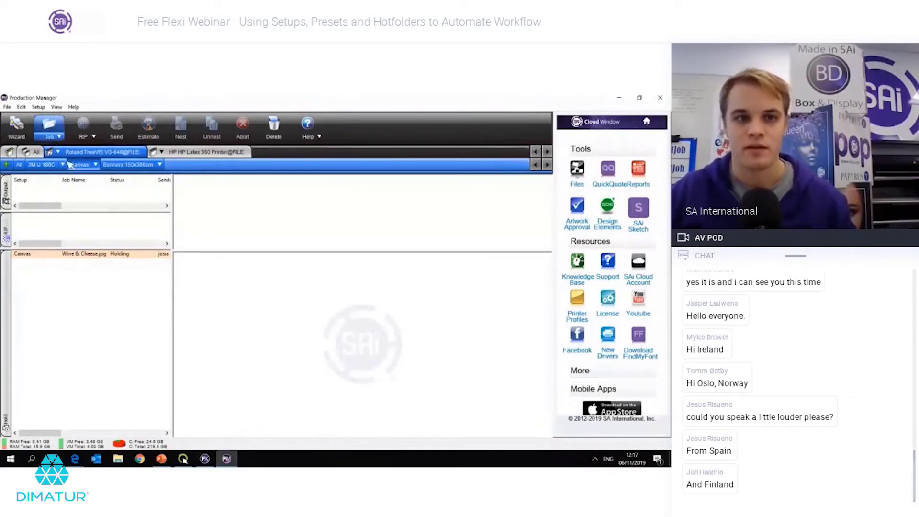
click(47, 131)
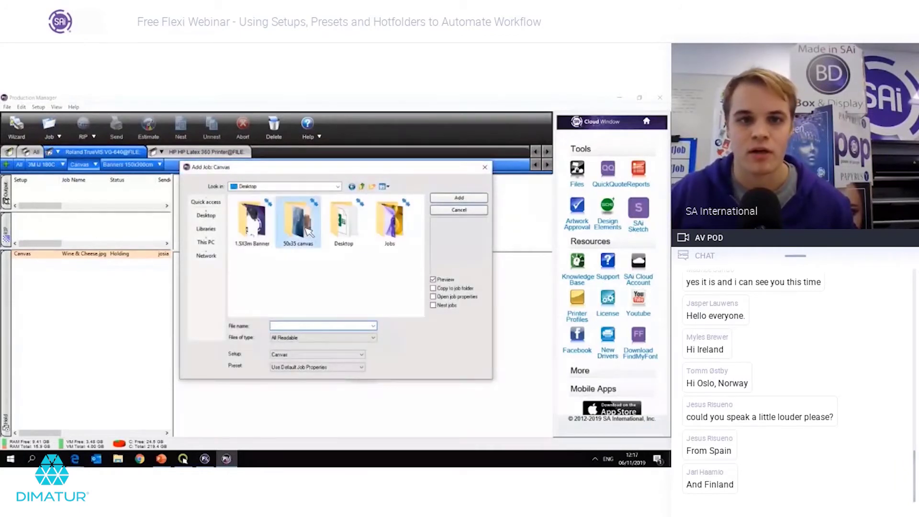
double_click(263, 233)
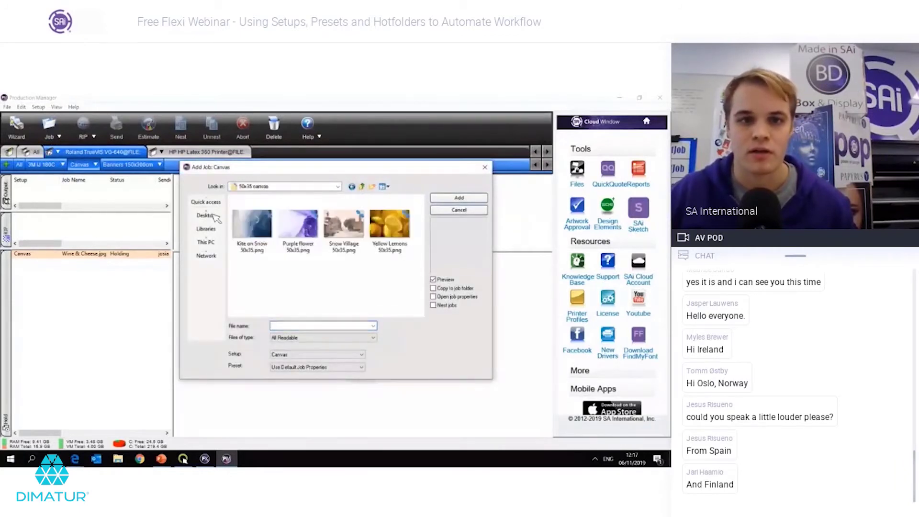
double_click(344, 224)
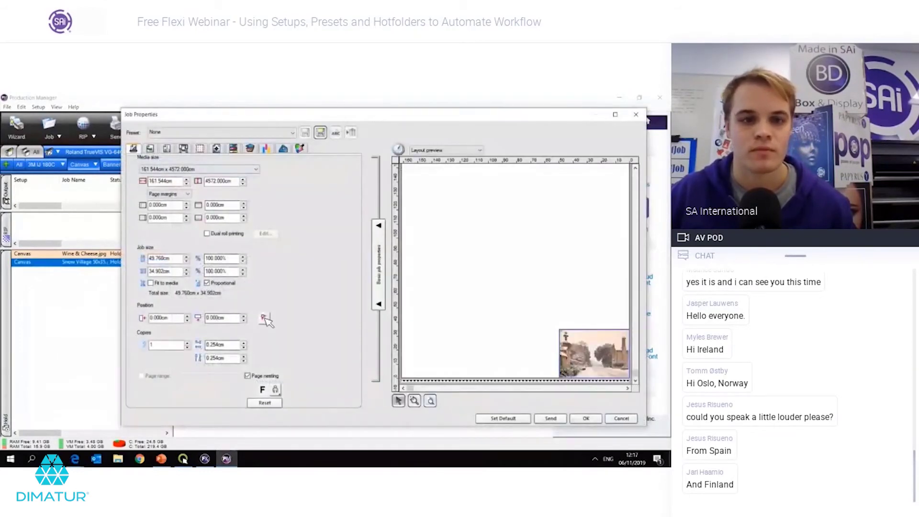
Step: Anchor the Snow Village image at bottom centre and use the Canvas 900x600 10p standard.icc profile
click(264, 318)
click(264, 344)
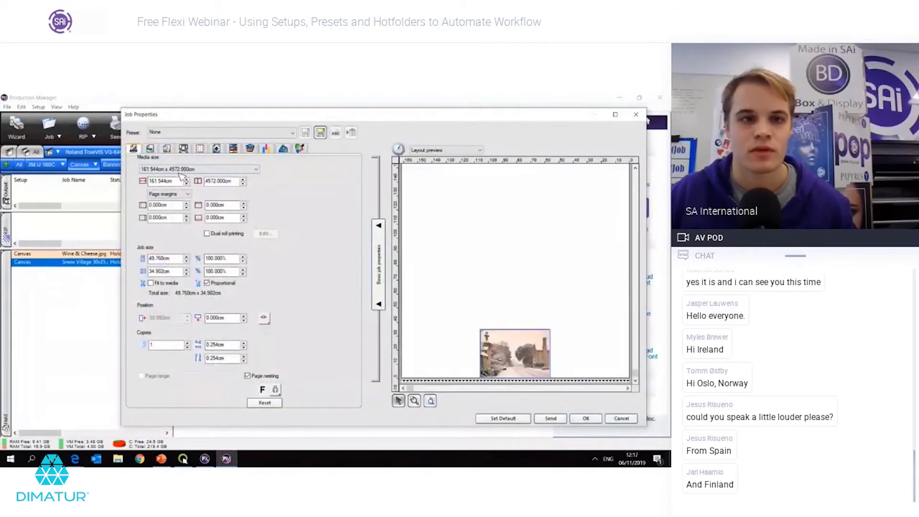
click(167, 148)
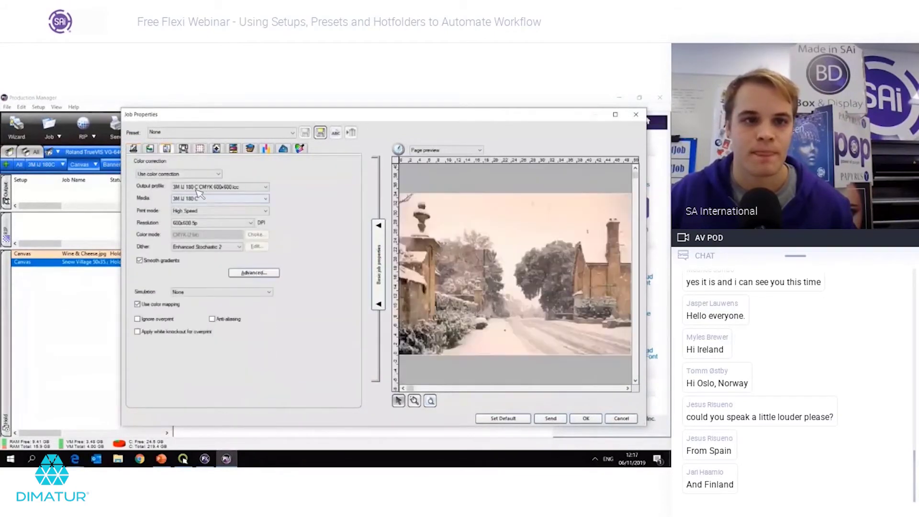
click(220, 186)
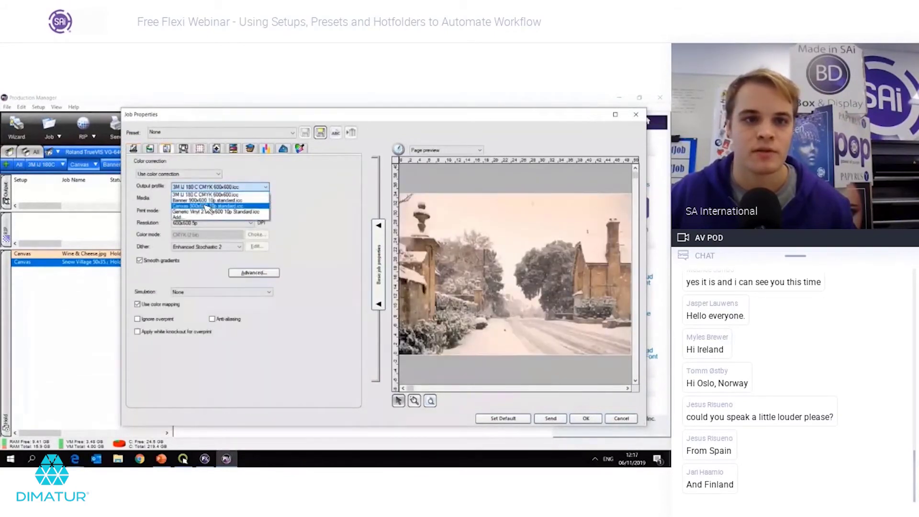
click(207, 207)
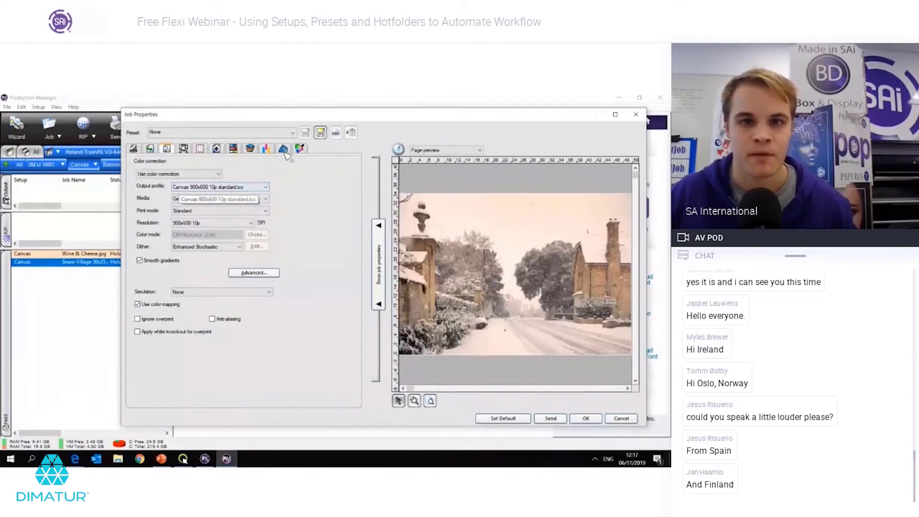
Step: Add a mirrored bleed including corners and confirm the job properties
click(284, 150)
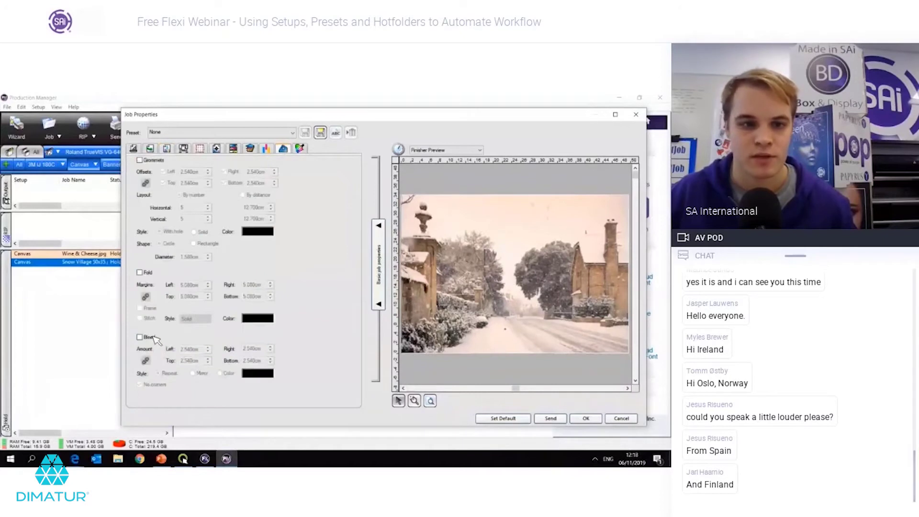
click(139, 337)
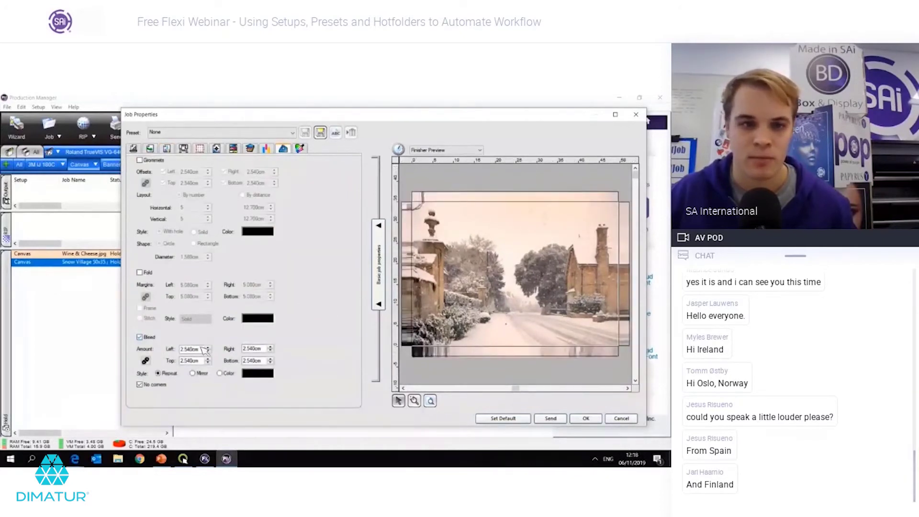
click(193, 373)
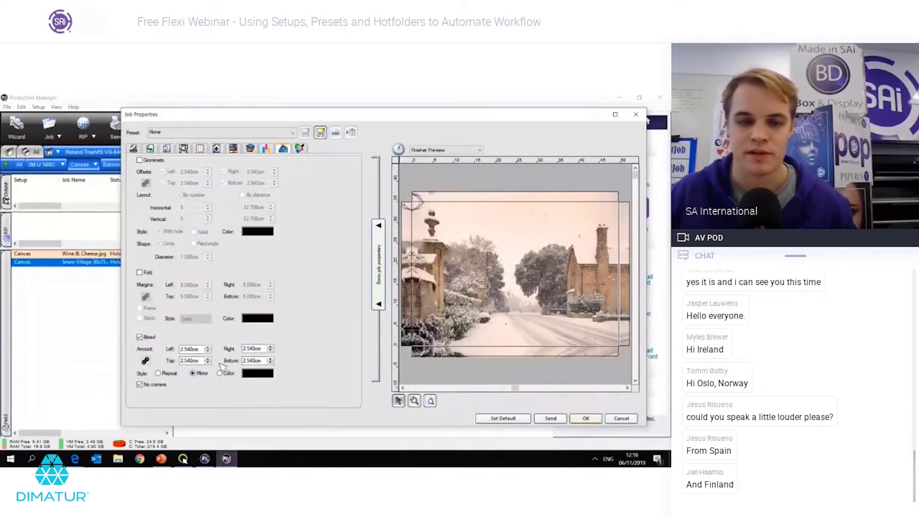
click(156, 386)
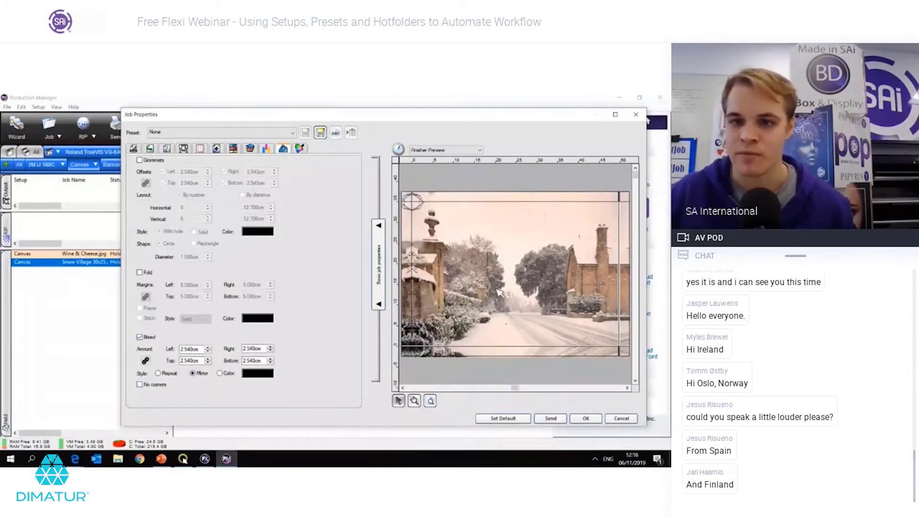
click(585, 418)
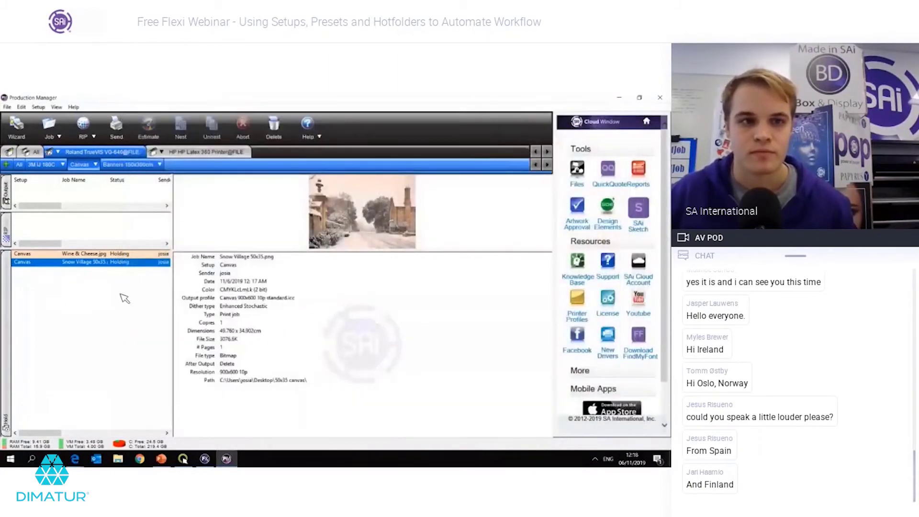
Step: Save the Snow Village job's Layout, Color, Workflow and Finisher settings as preset 'Canvas'
click(91, 198)
click(96, 164)
click(263, 222)
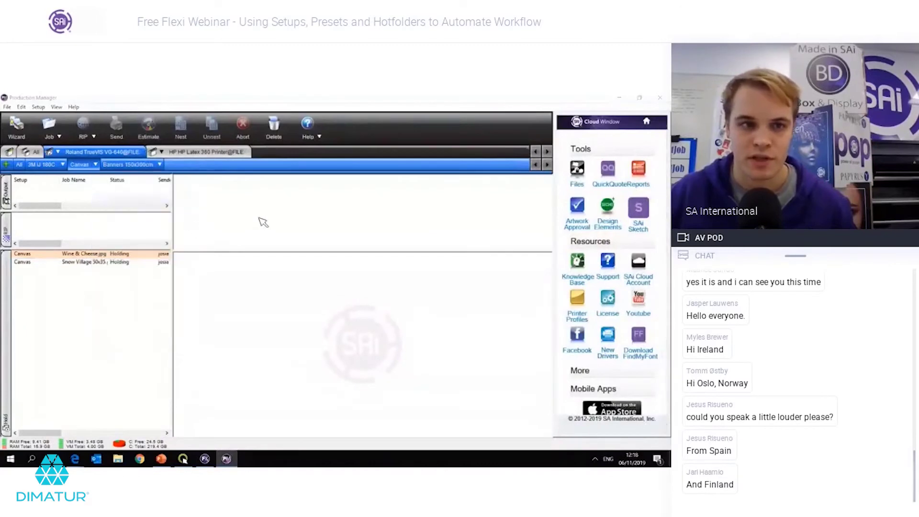
click(122, 262)
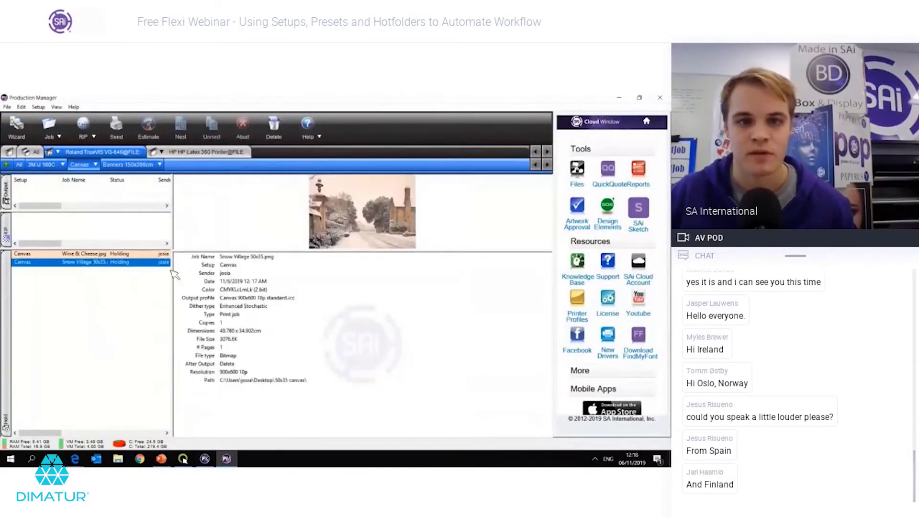
double_click(376, 218)
click(320, 132)
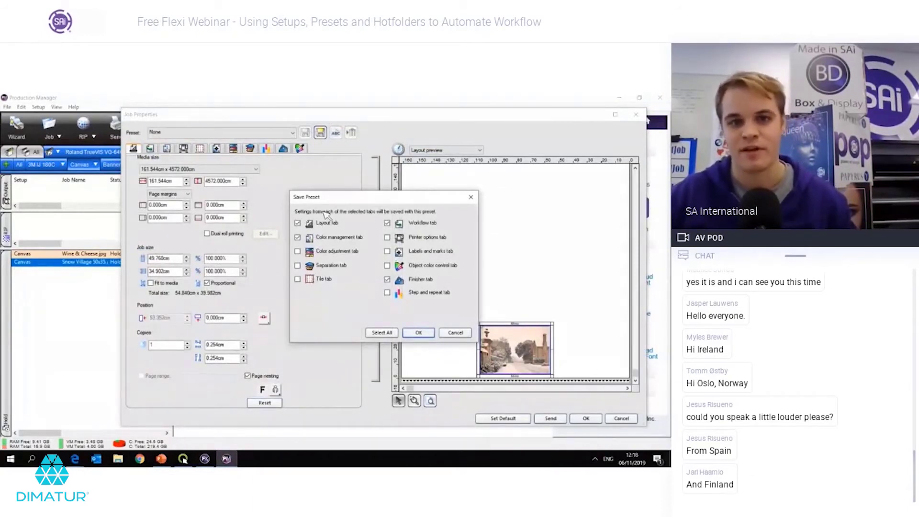
click(418, 332)
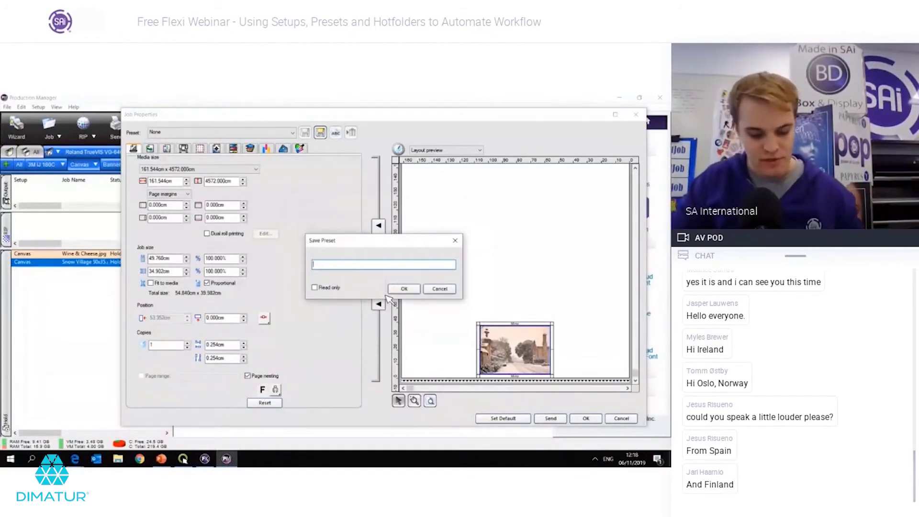
text(Canvas)
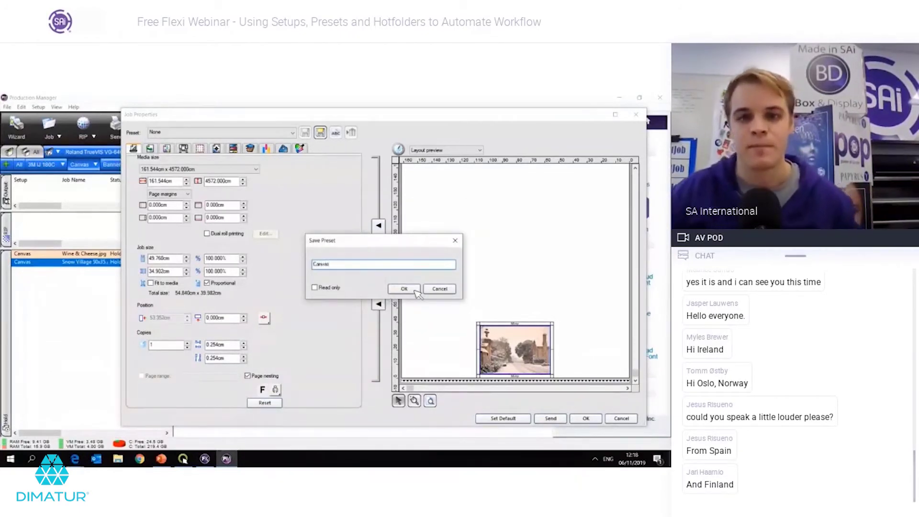
click(413, 291)
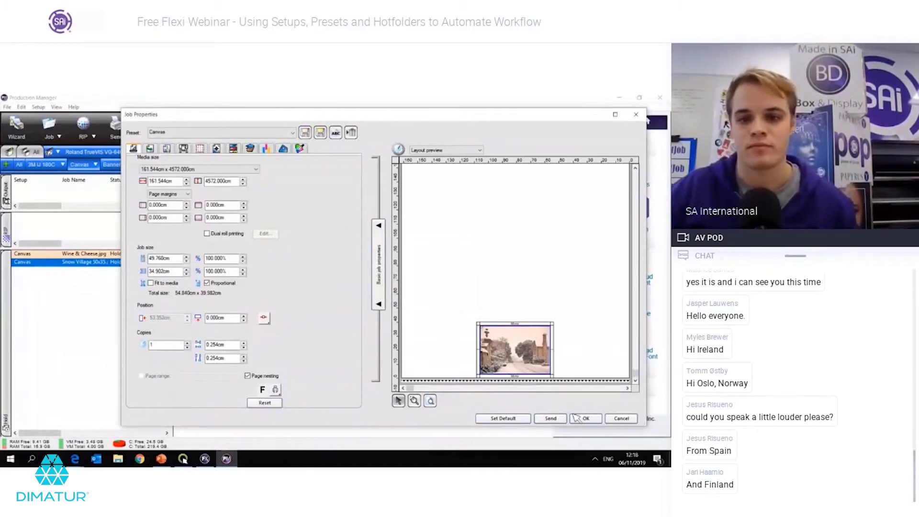
key(Return)
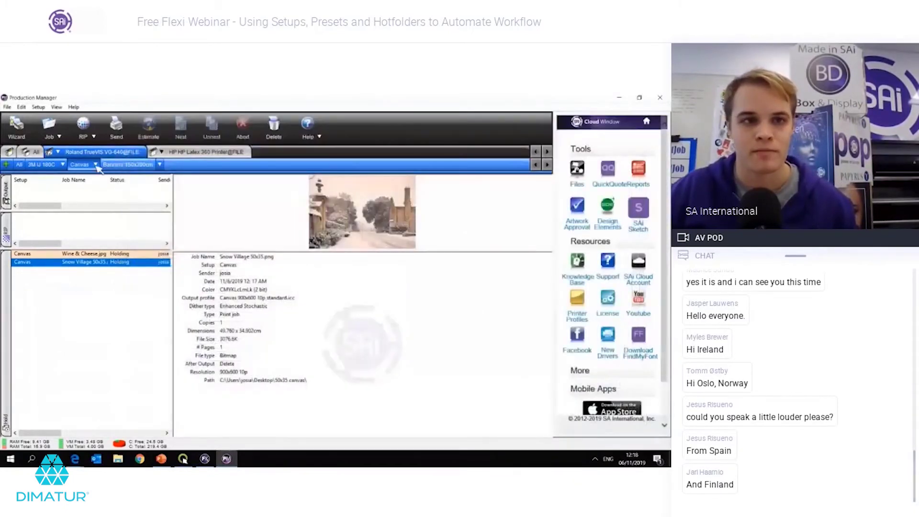
Step: Set the Canvas setup's default job preset to Canvas, applying and confirming it
click(95, 165)
click(111, 199)
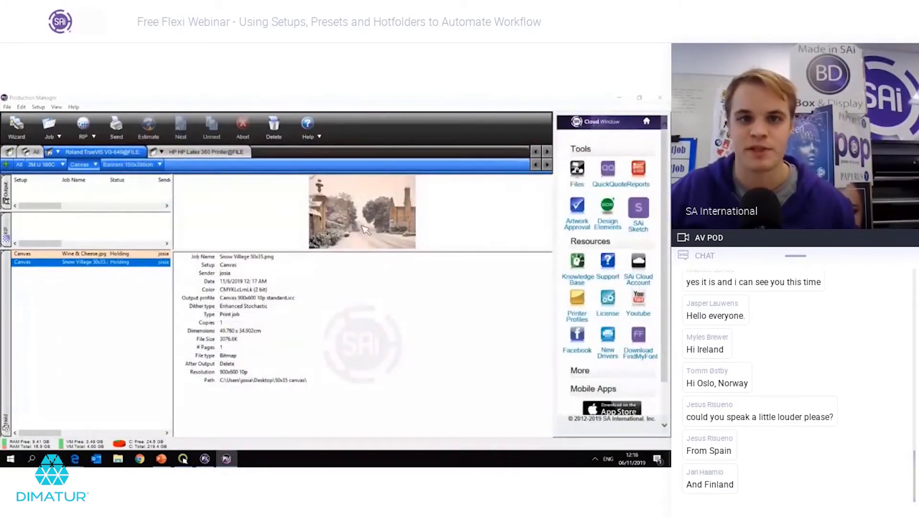
click(307, 139)
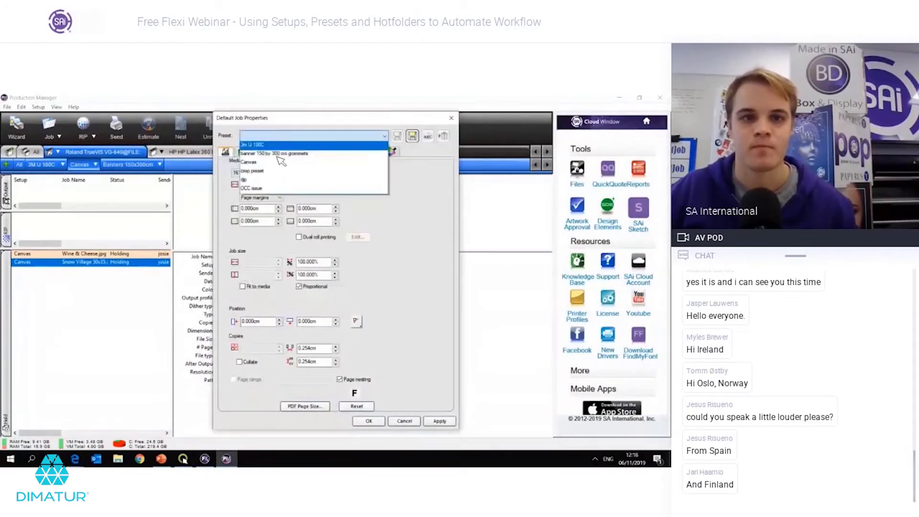
click(259, 147)
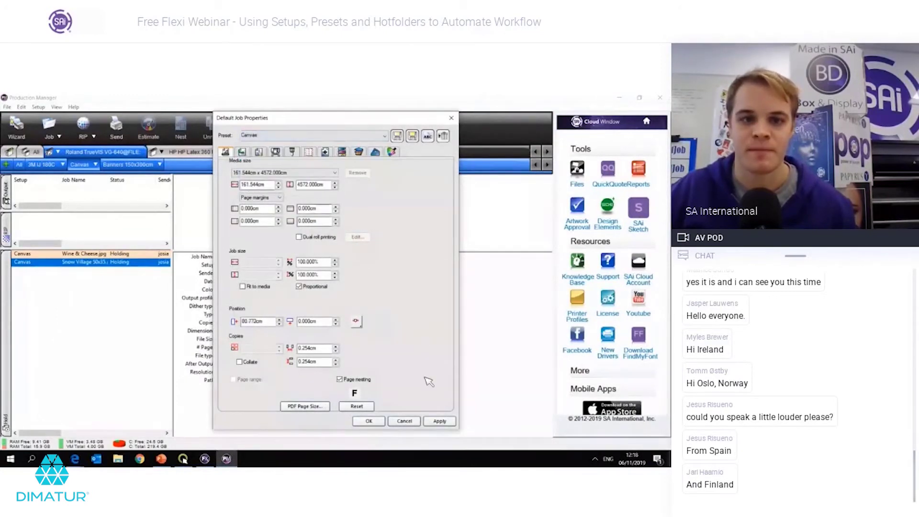
click(438, 424)
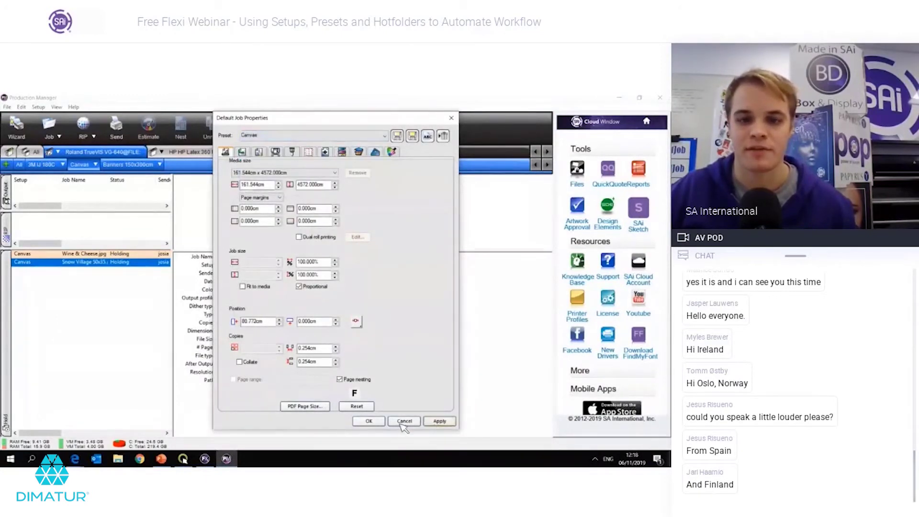
click(381, 423)
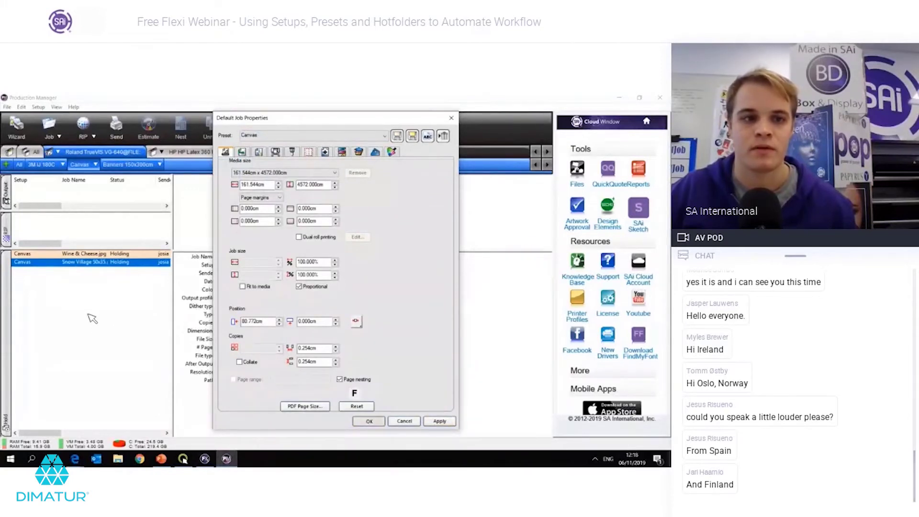
Step: Add Yellow Lemons 50x35.png as a new Canvas job
click(91, 293)
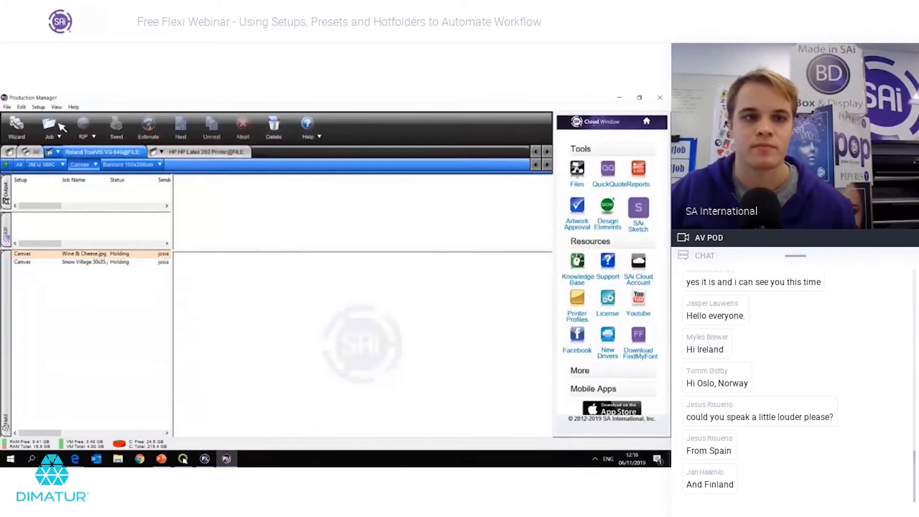
double_click(282, 240)
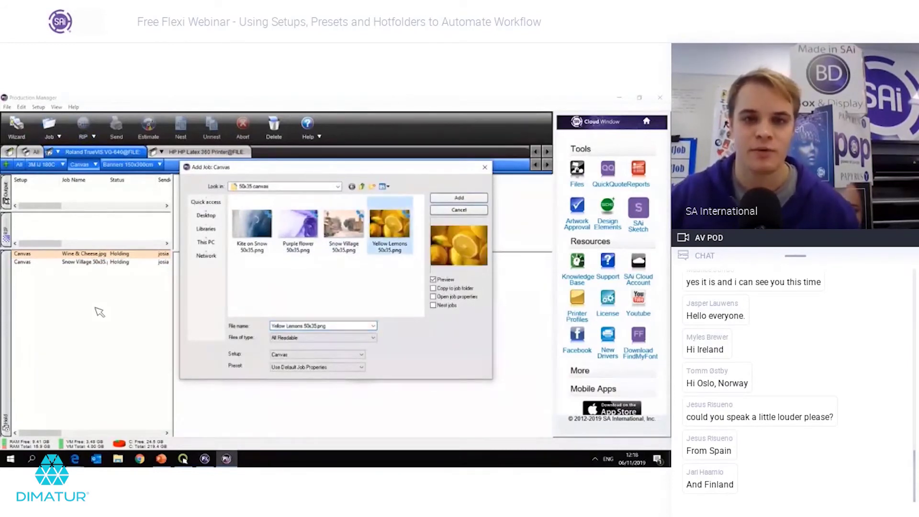
key(Return)
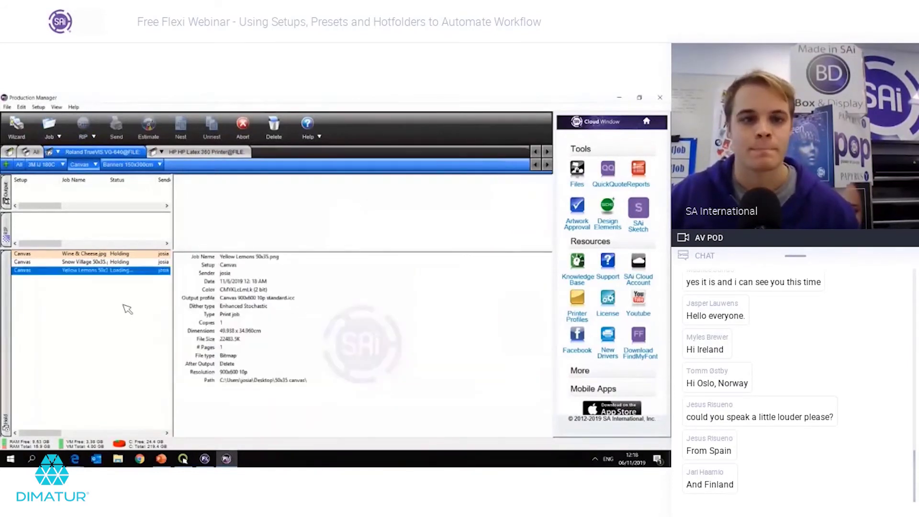
Step: Inspect the Yellow Lemons job's finishing options without changing them
double_click(115, 271)
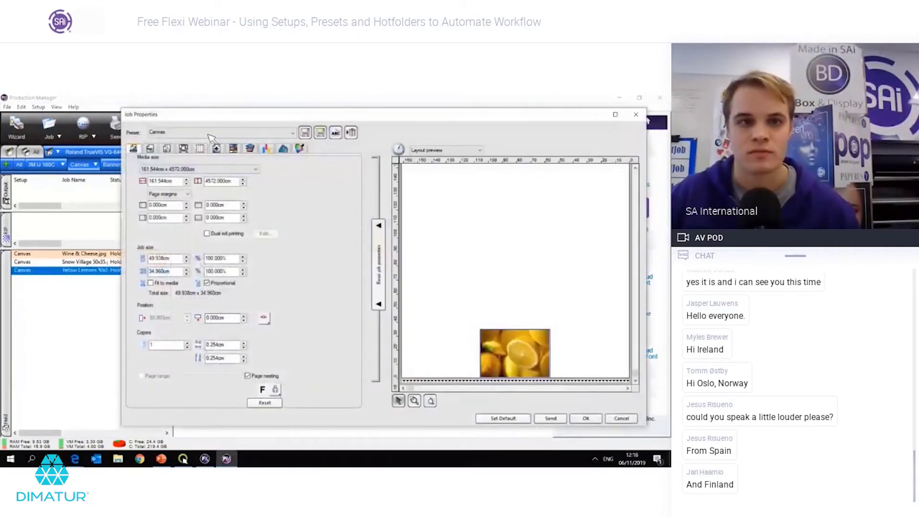
click(286, 149)
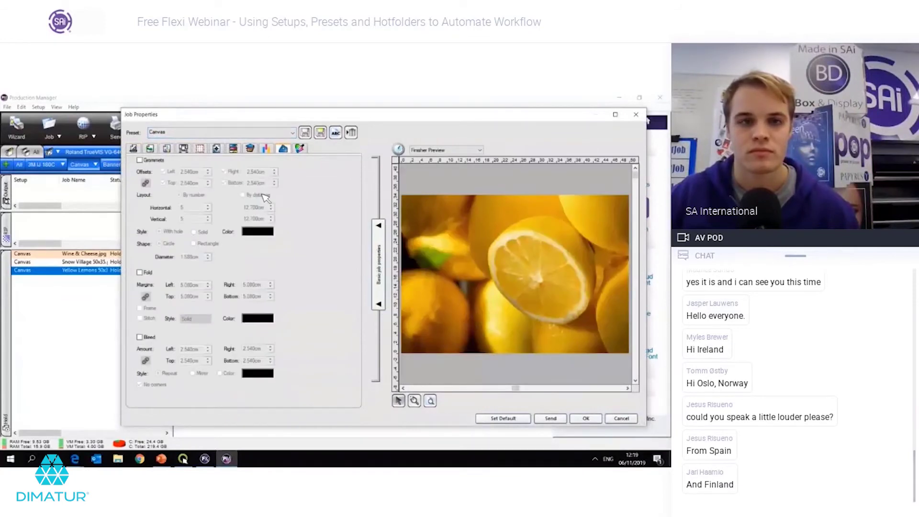
key(Escape)
Step: Re-save the Canvas preset from the Snow Village job, now including its Finisher settings
key(Up)
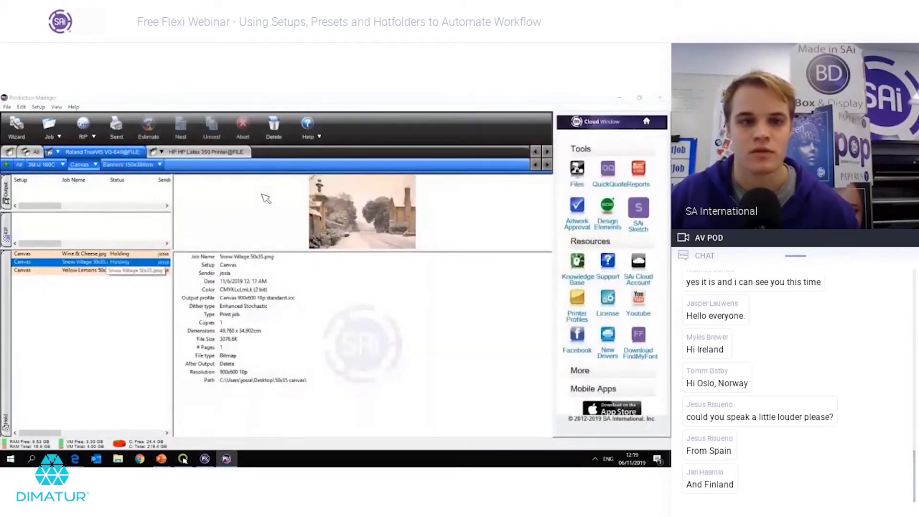
key(Return)
click(284, 148)
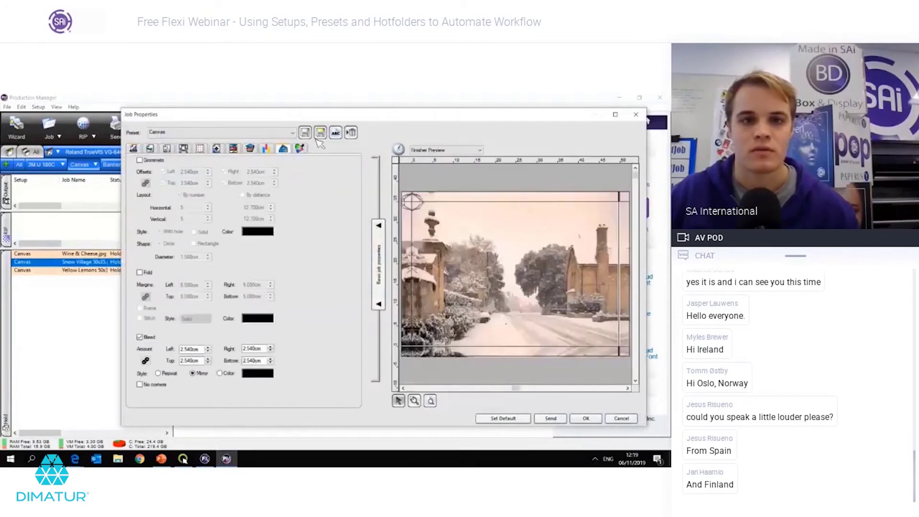
click(305, 132)
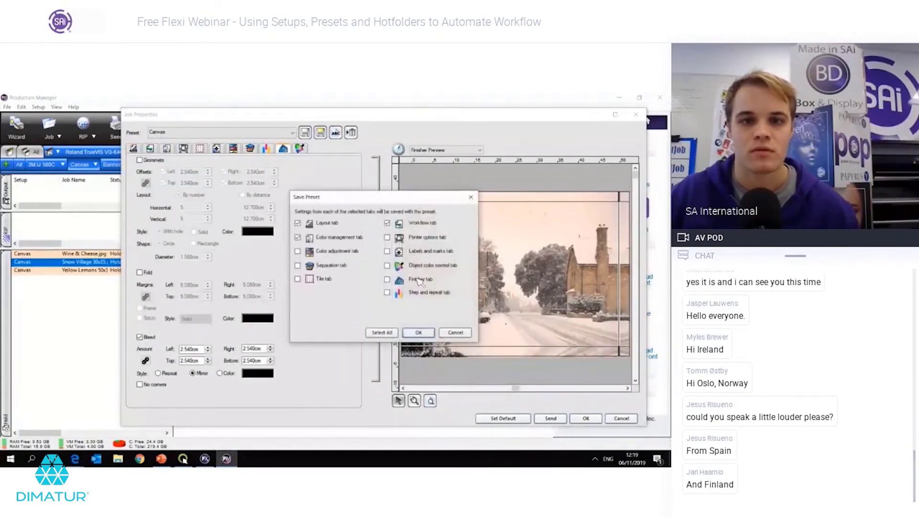
click(387, 279)
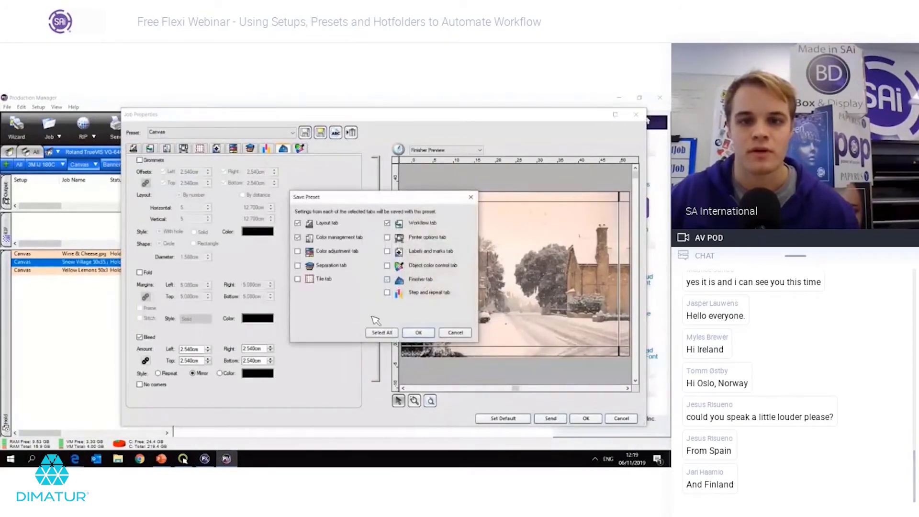
click(419, 333)
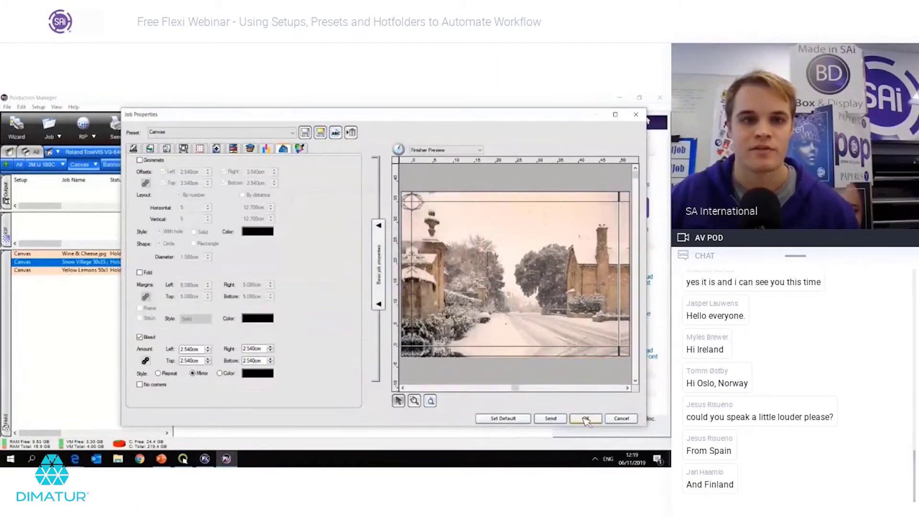
Step: Check that the Canvas setup defaults use the Canvas preset with a mirrored 2.540 cm bleed
key(Return)
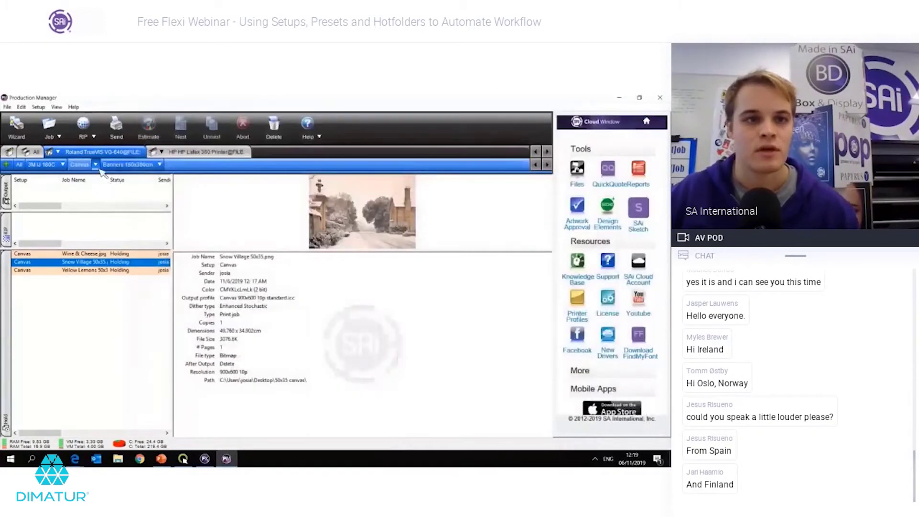
click(95, 165)
click(132, 199)
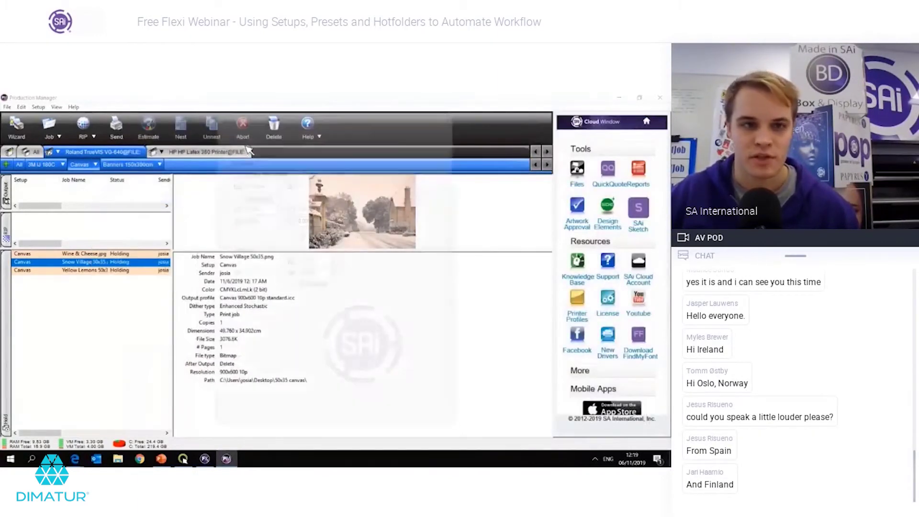
click(270, 136)
click(259, 162)
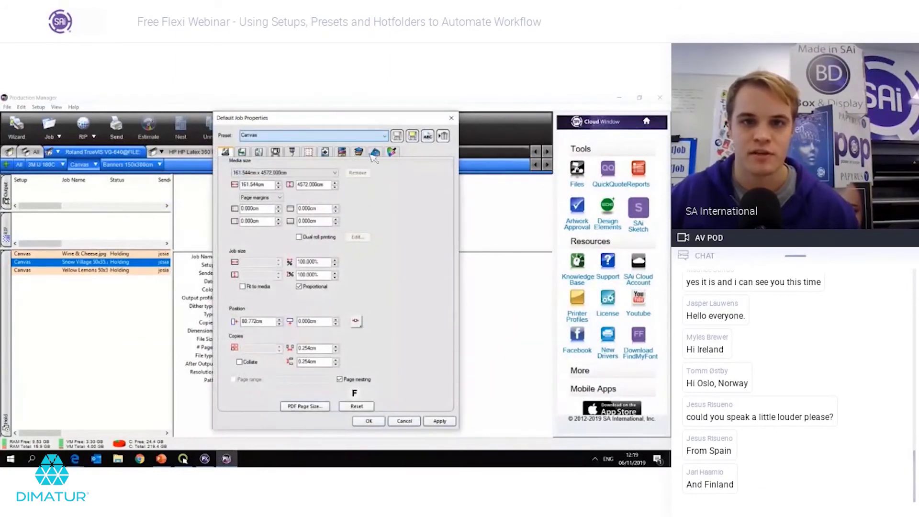
click(375, 152)
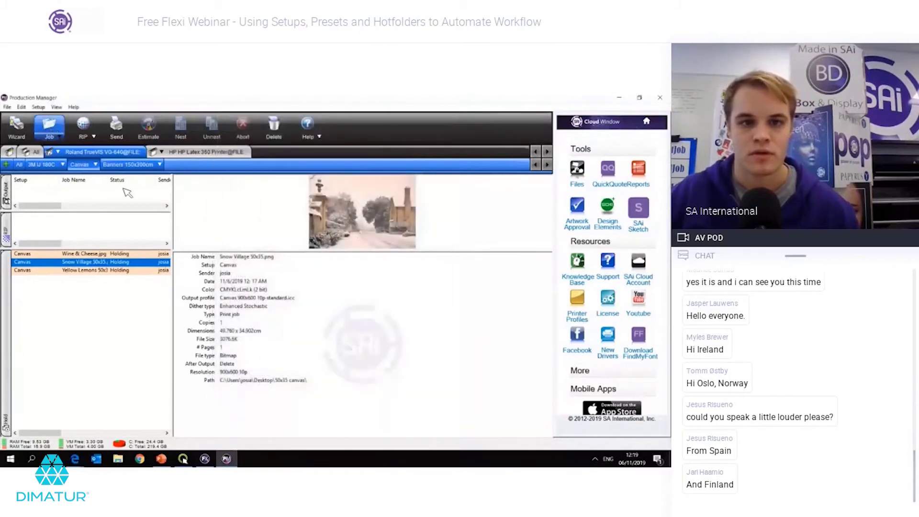
Step: Add Yellow Lemons 50x35.png as a job, review its Color settings and accept so auto-nesting runs
click(42, 124)
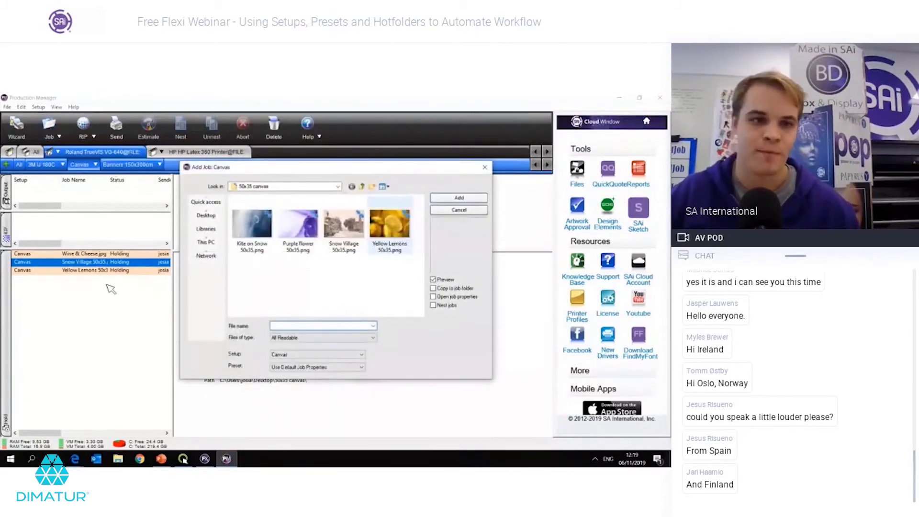
key(Return)
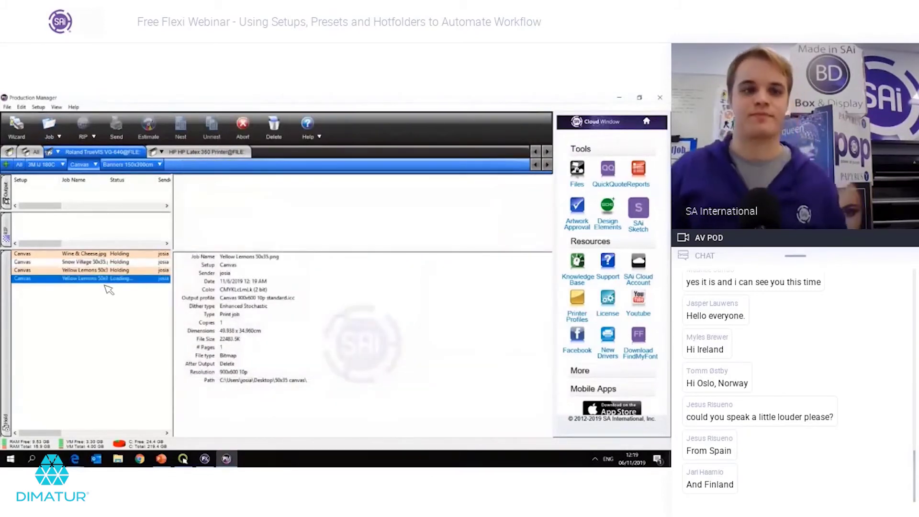
double_click(115, 279)
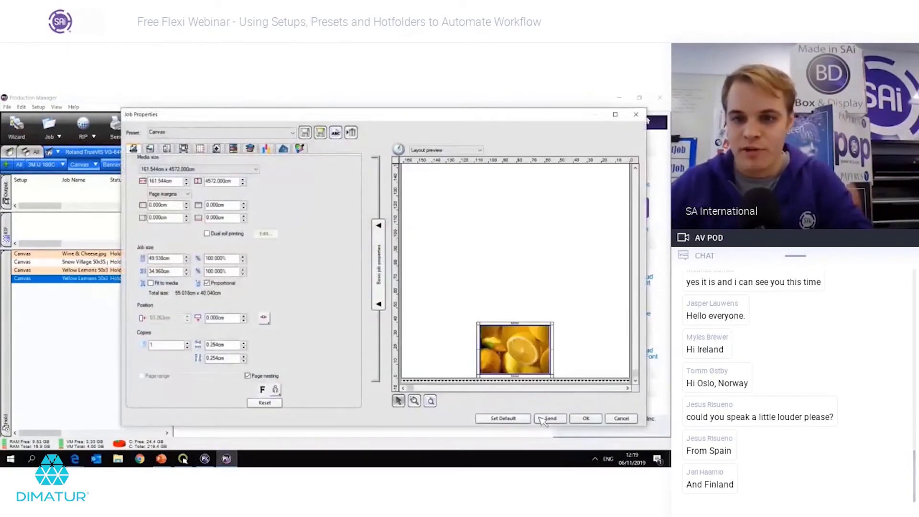
click(167, 149)
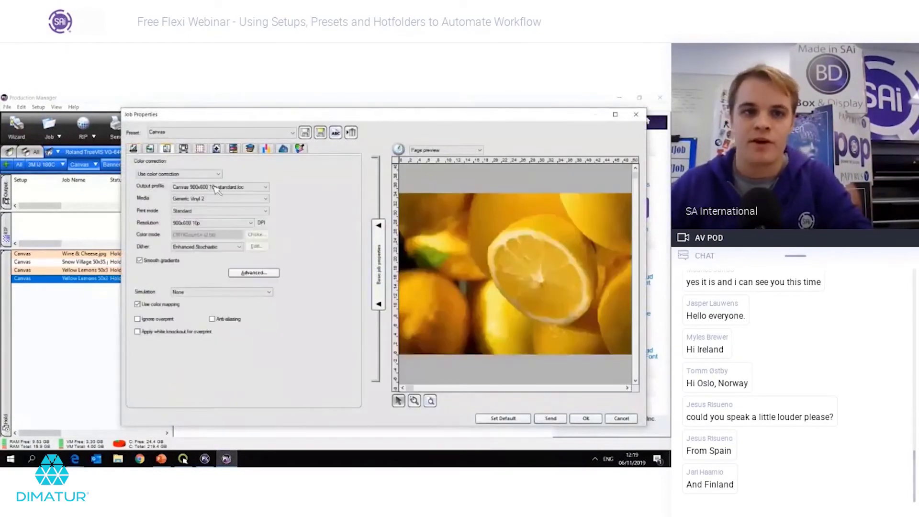
click(585, 419)
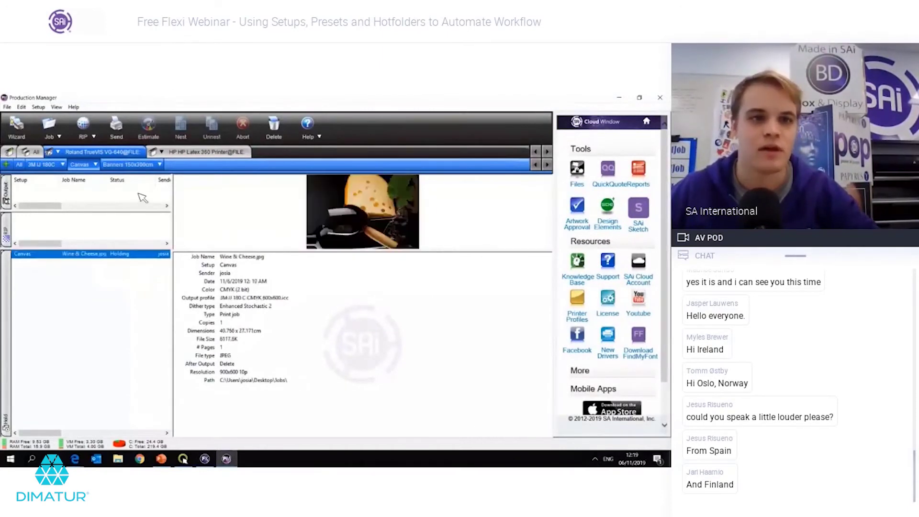
Step: Switch to the Banners 150x300cm setup, then open the Canvas setup's action menu
click(127, 164)
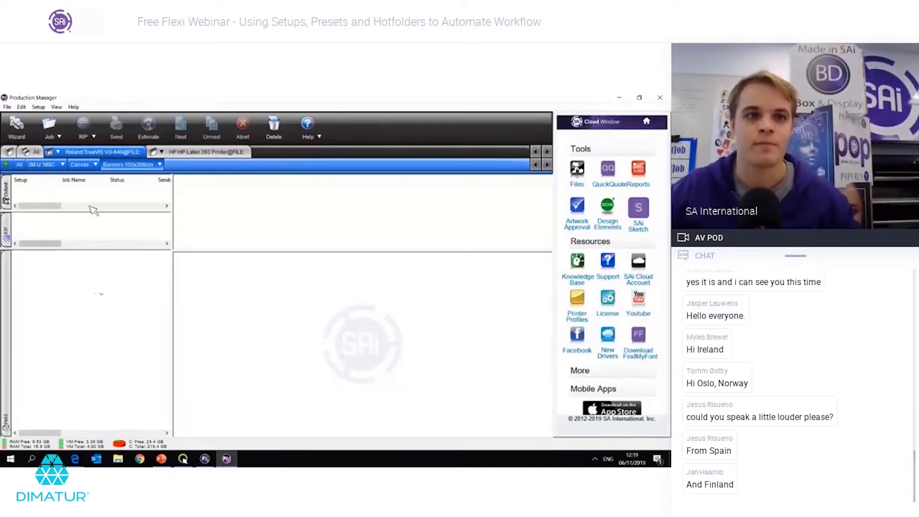
click(96, 164)
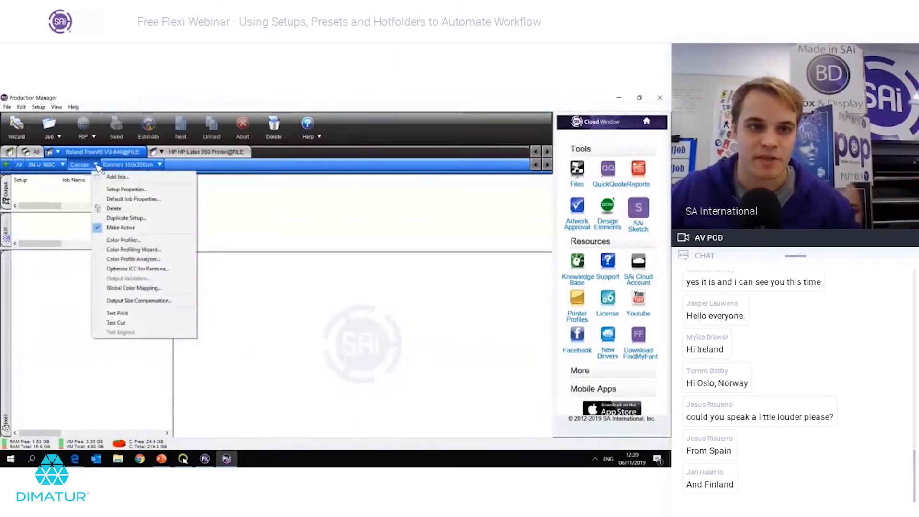
Step: In the Canvas setup properties, check the name and hot folder path, then set After receive to Auto Start
click(113, 191)
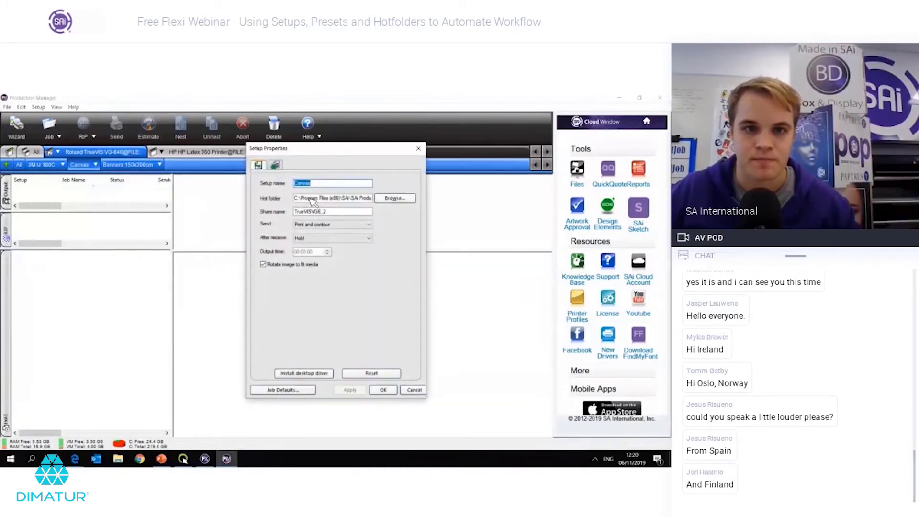
click(324, 187)
double_click(301, 184)
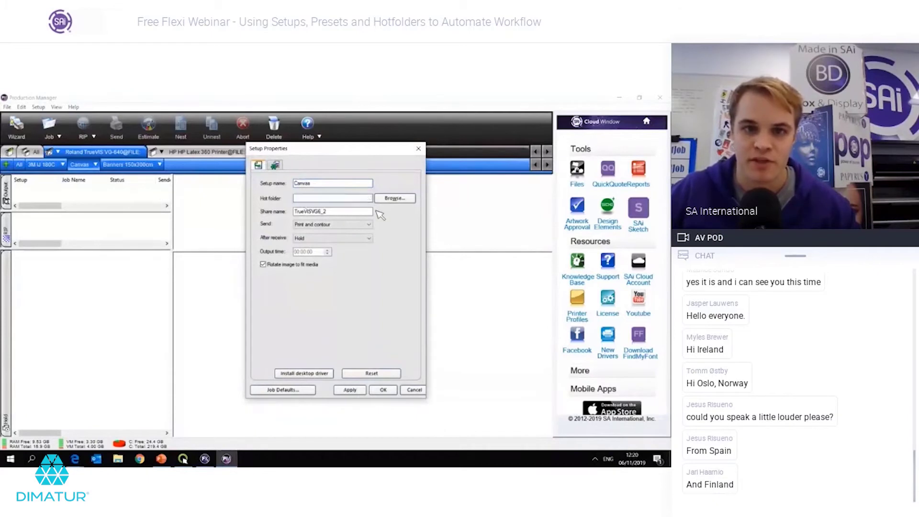
double_click(342, 200)
drag(335, 198, 272, 201)
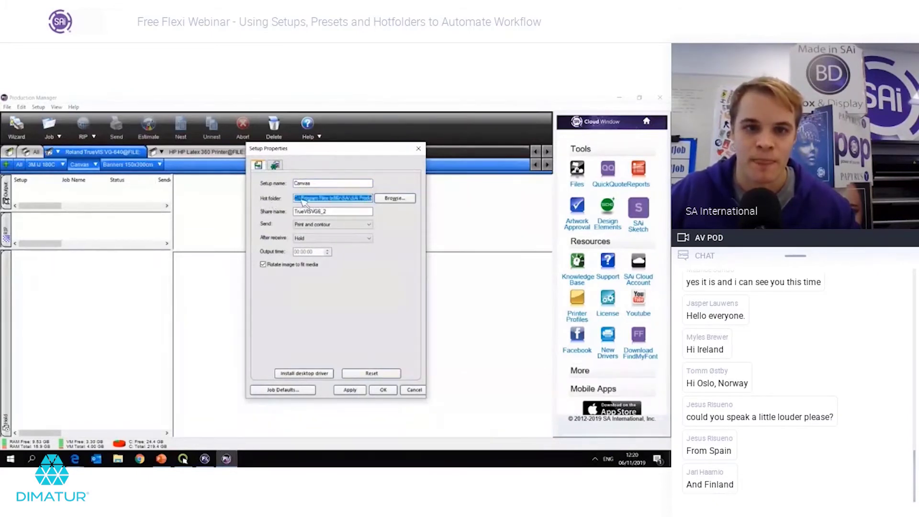
click(300, 199)
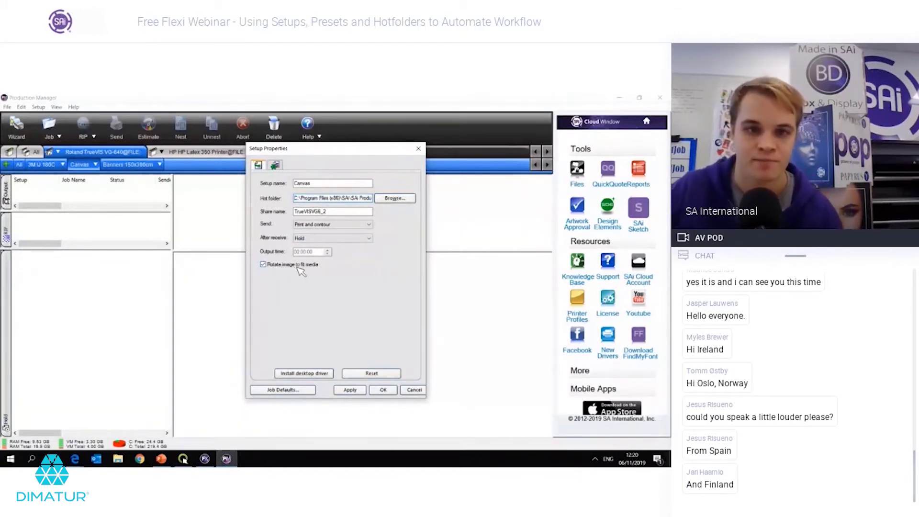
click(314, 239)
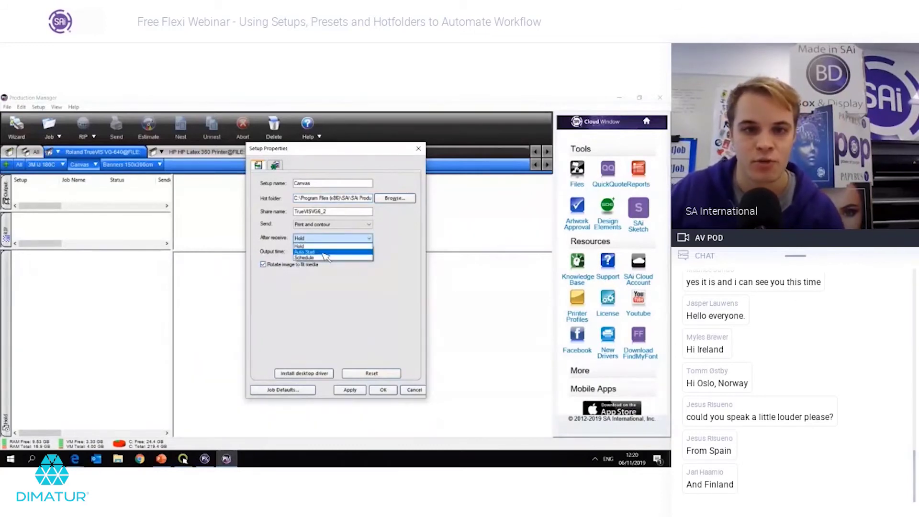
click(324, 253)
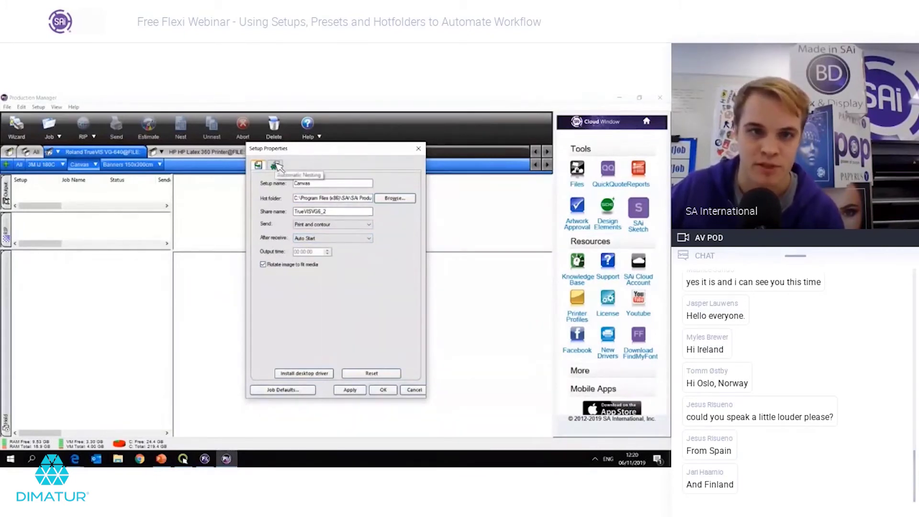
Step: Turn on automatic job nesting with Number of jobs set to 2, then apply and close the setup
click(276, 165)
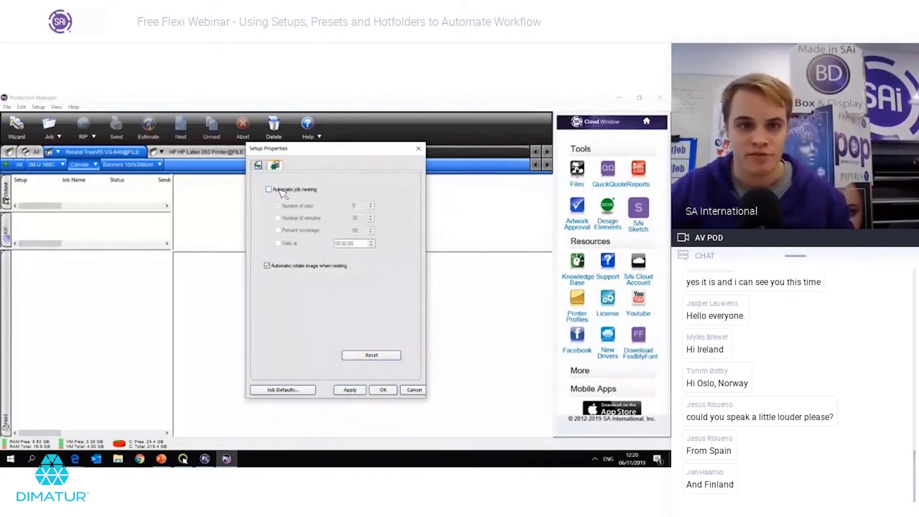
click(283, 191)
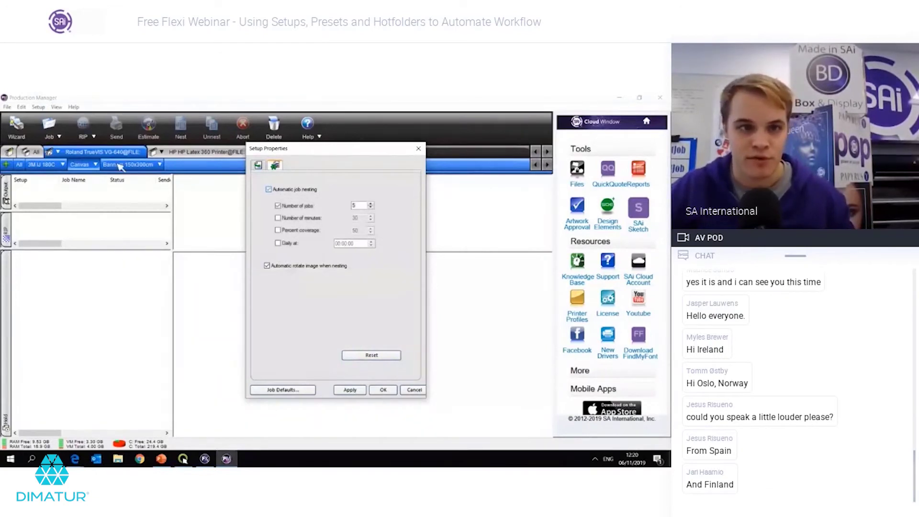
double_click(360, 207)
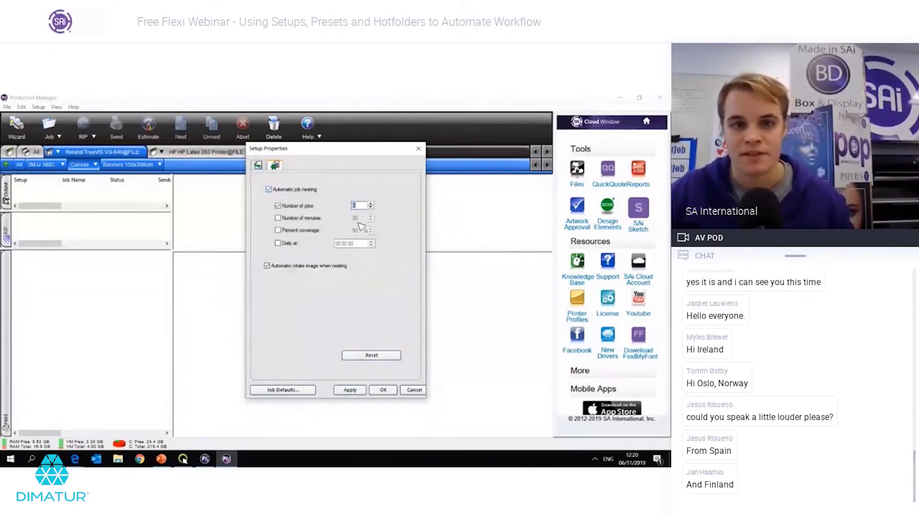
text(2)
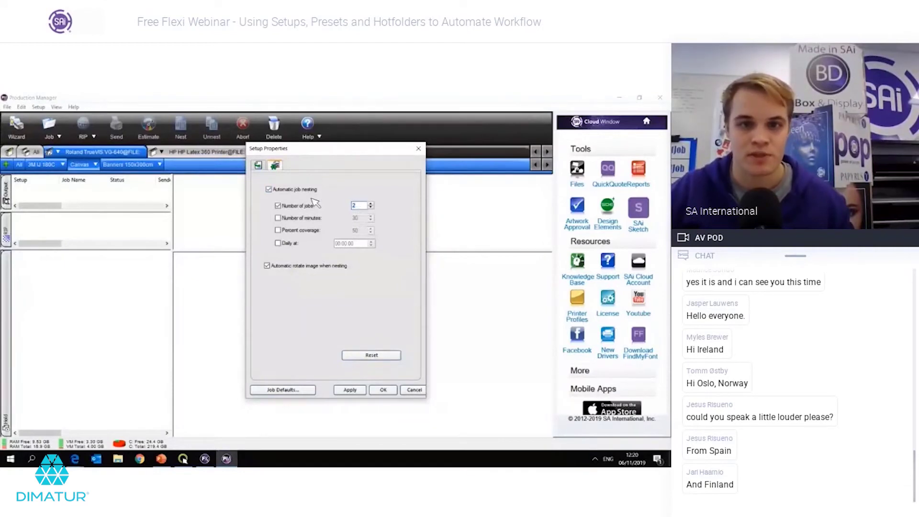
drag(358, 206, 334, 207)
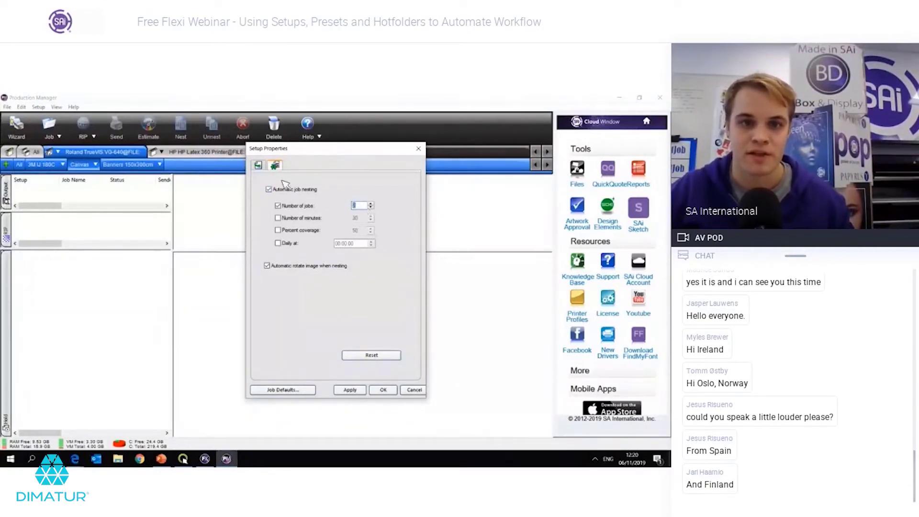
click(259, 165)
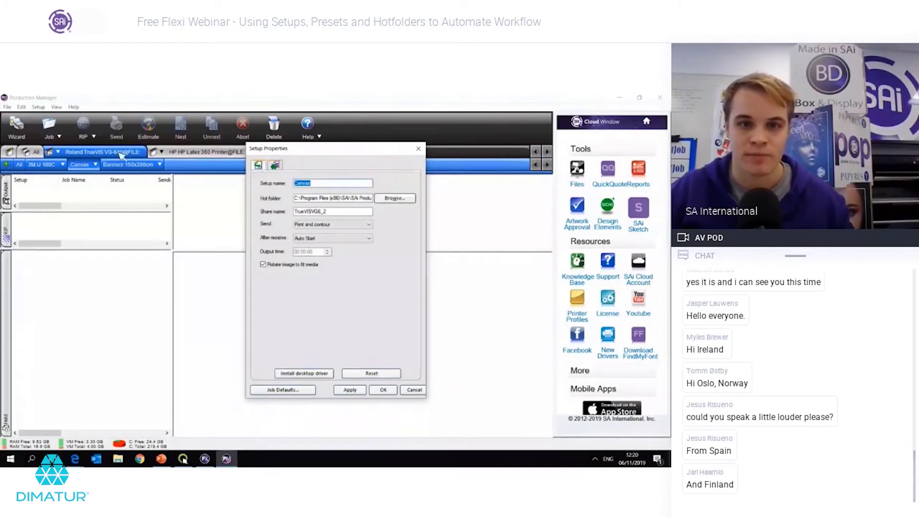
click(275, 166)
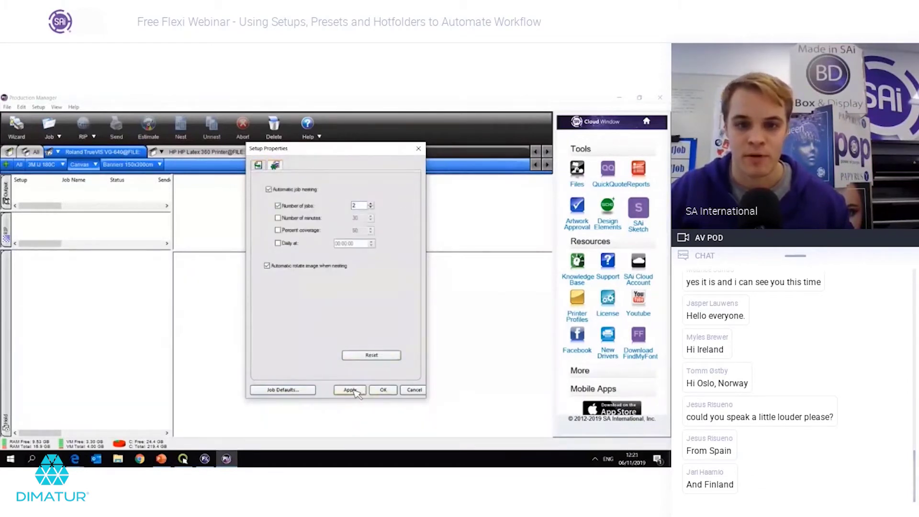
click(350, 390)
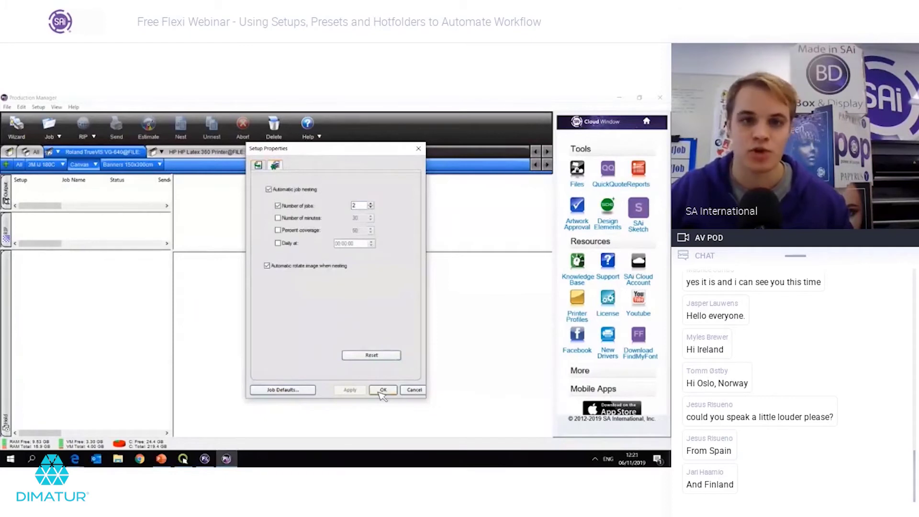
click(382, 390)
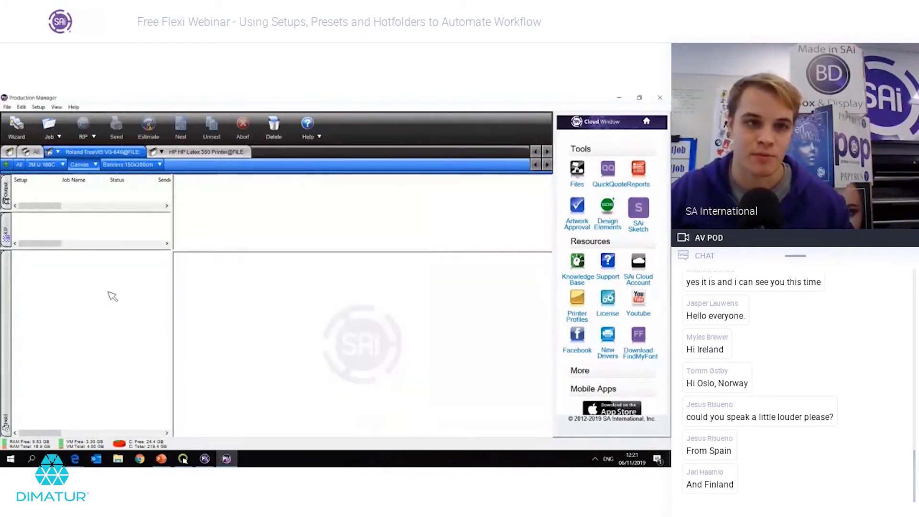
Step: Use Make Active on the Canvas setup, then on the Banners 150x300cm setup
click(95, 165)
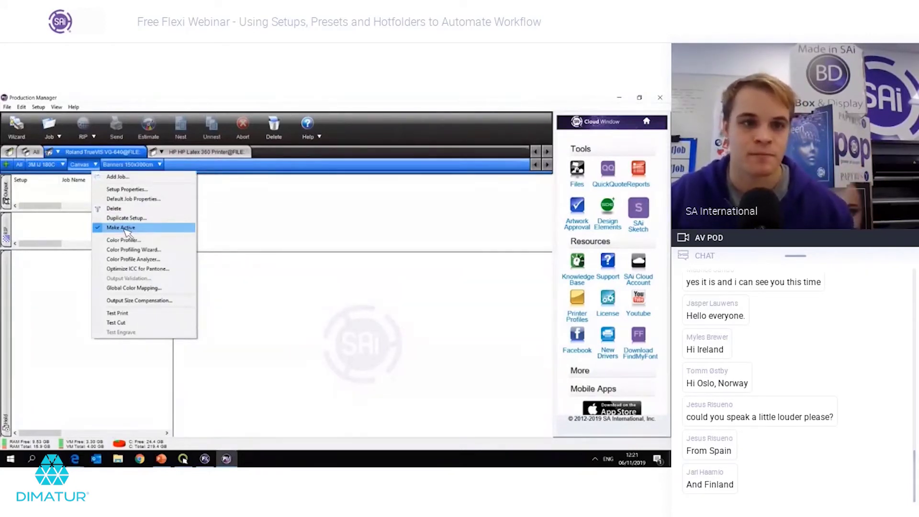
click(129, 232)
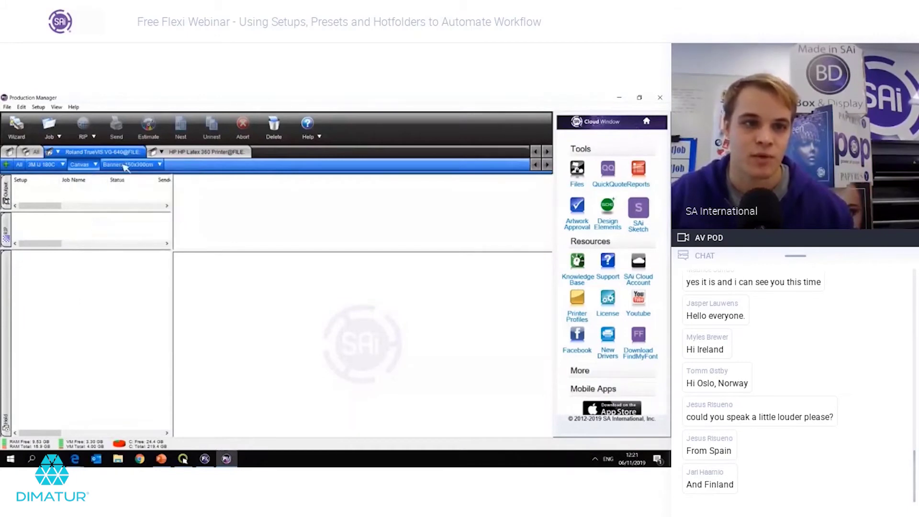
click(159, 165)
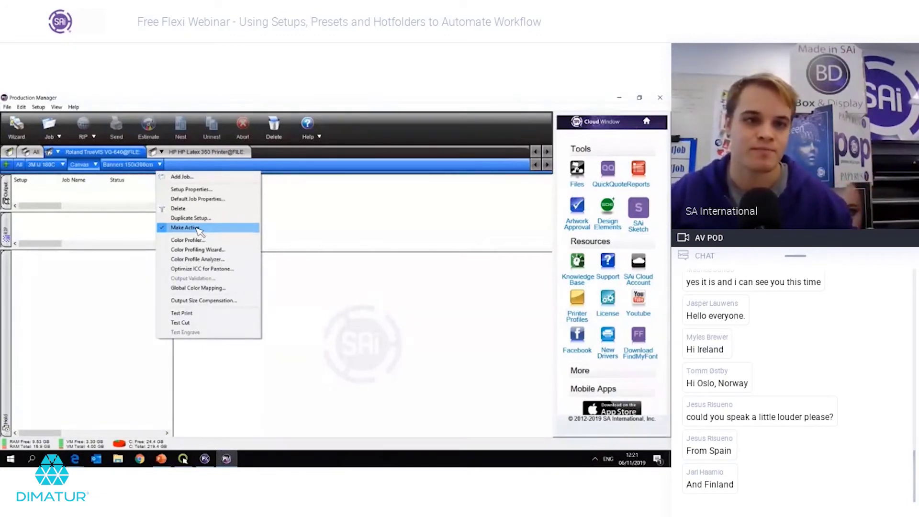
click(198, 229)
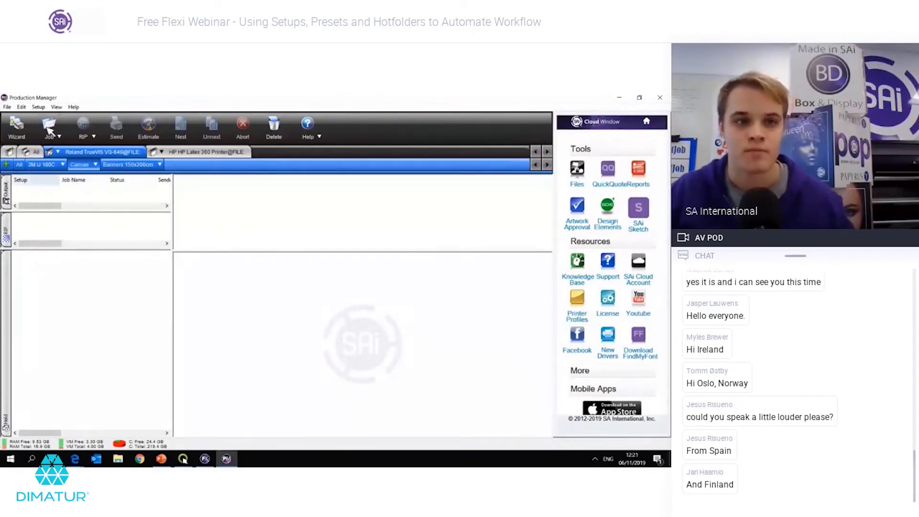
Step: Add Snow Village and Yellow Lemons together as jobs, accepting the properties of the resulting Nest (2 jobs)
click(50, 129)
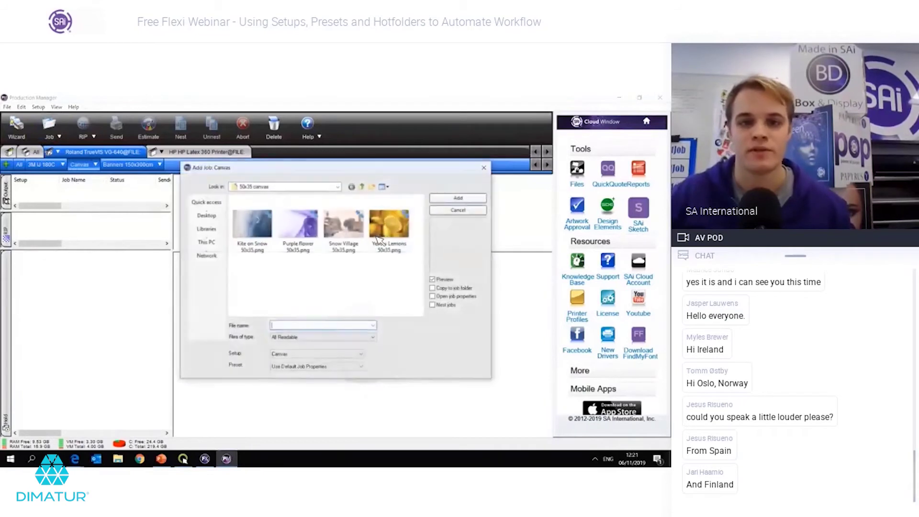
click(344, 234)
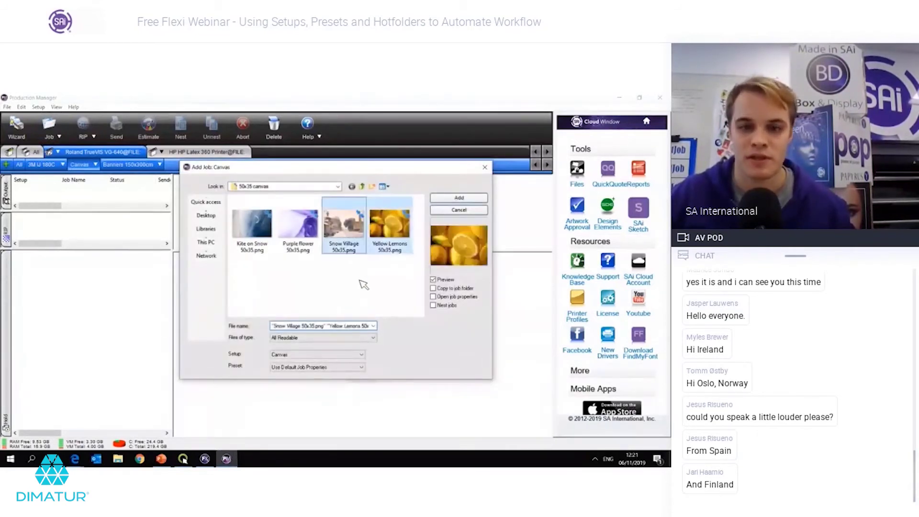
click(458, 199)
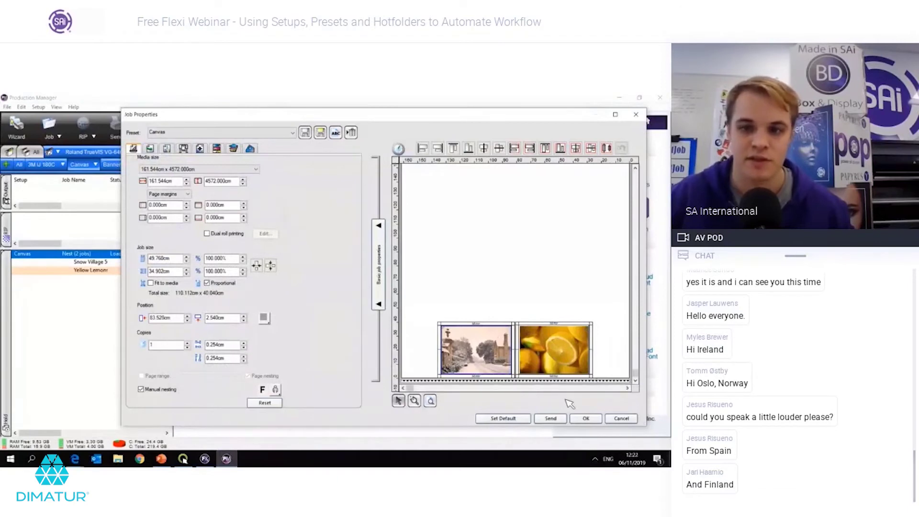
click(586, 419)
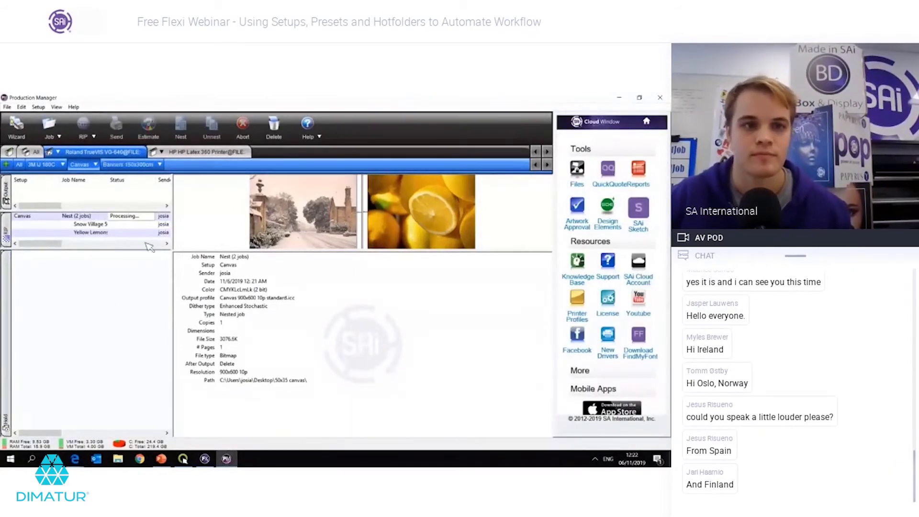
Step: Open the Canvas Setup Properties and select the hot folder path to review it
click(160, 164)
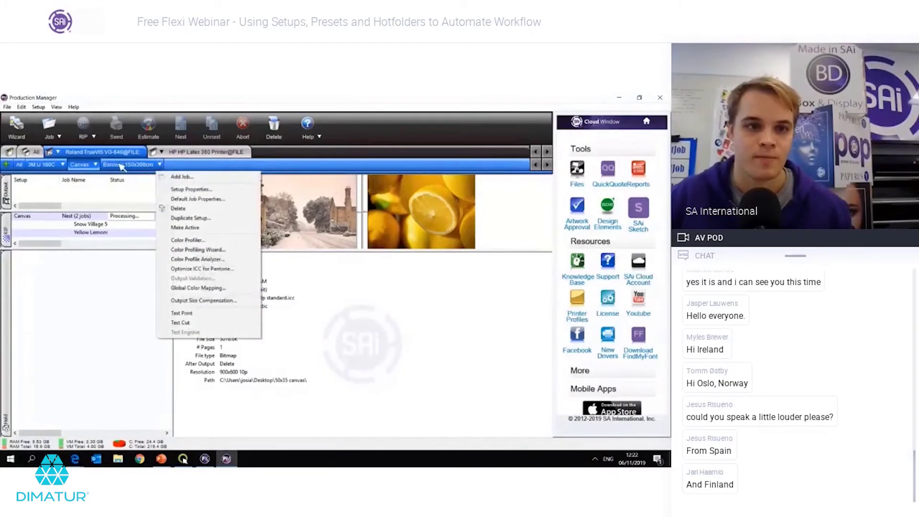
click(98, 165)
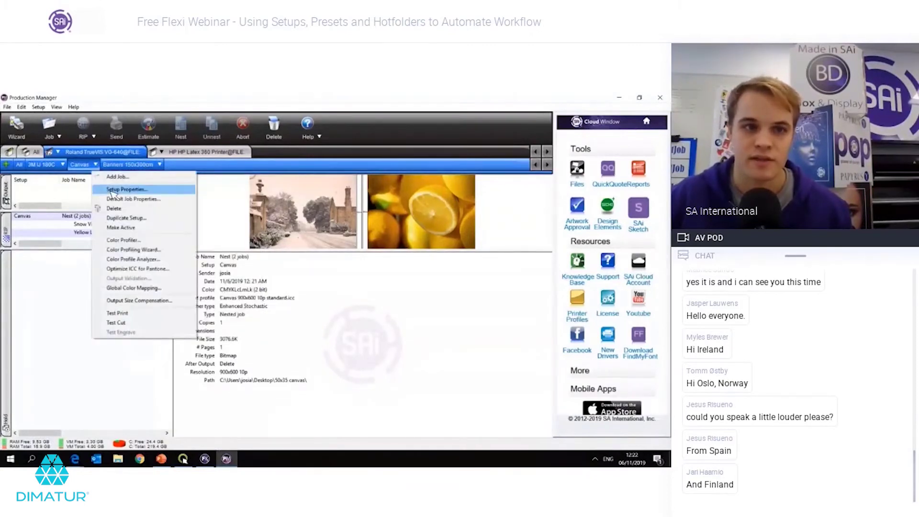
click(113, 190)
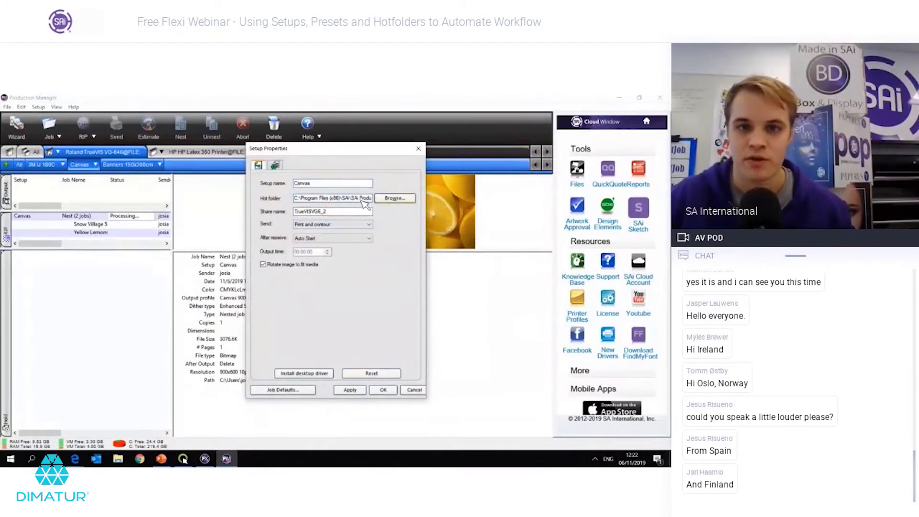
double_click(296, 200)
click(299, 201)
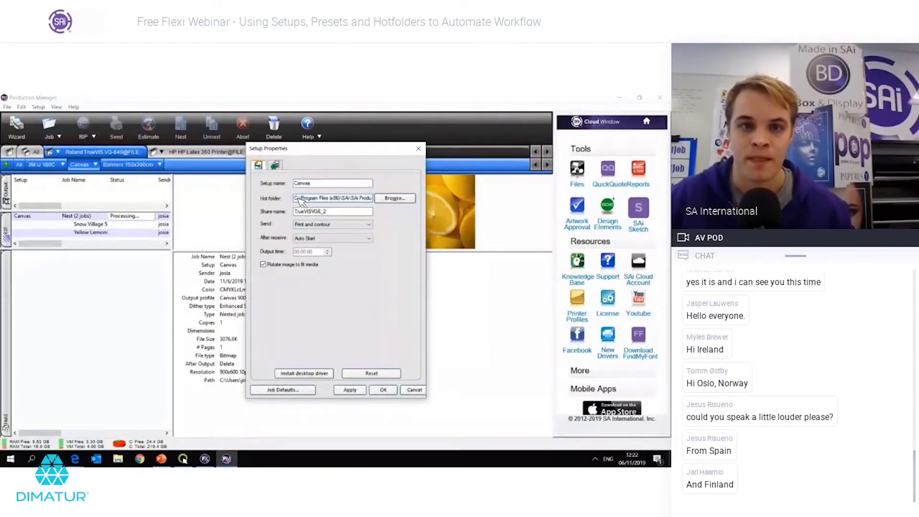
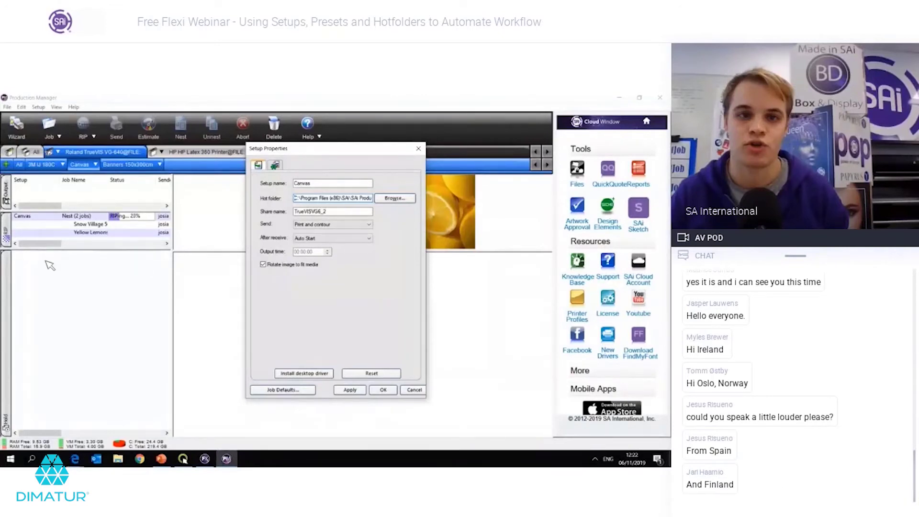
Step: Close the Canvas setup properties and view the Nest (2 jobs) details, now Holding after RIPing
key(Escape)
click(123, 216)
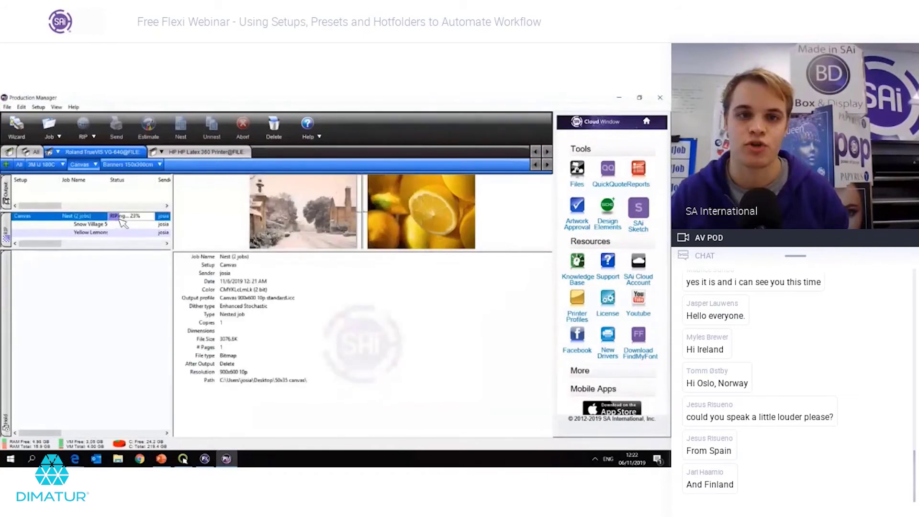
click(190, 457)
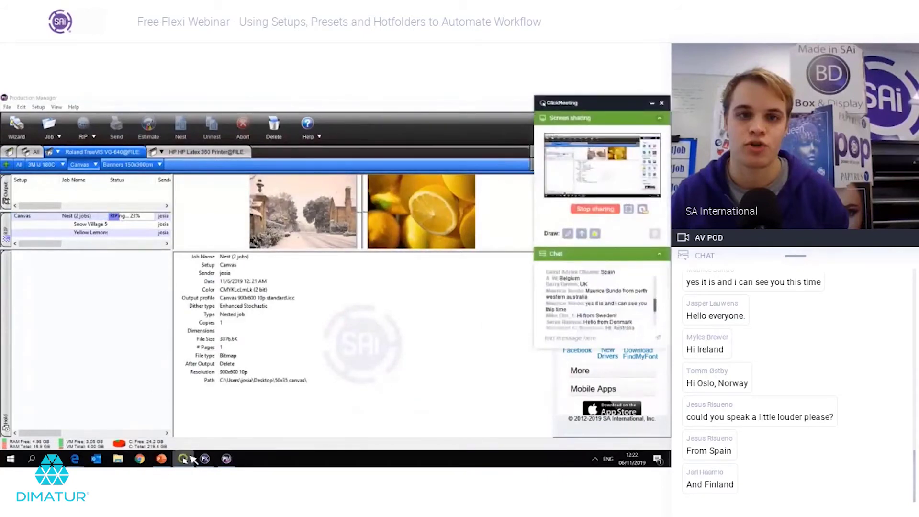
scroll(598, 321, down, 3)
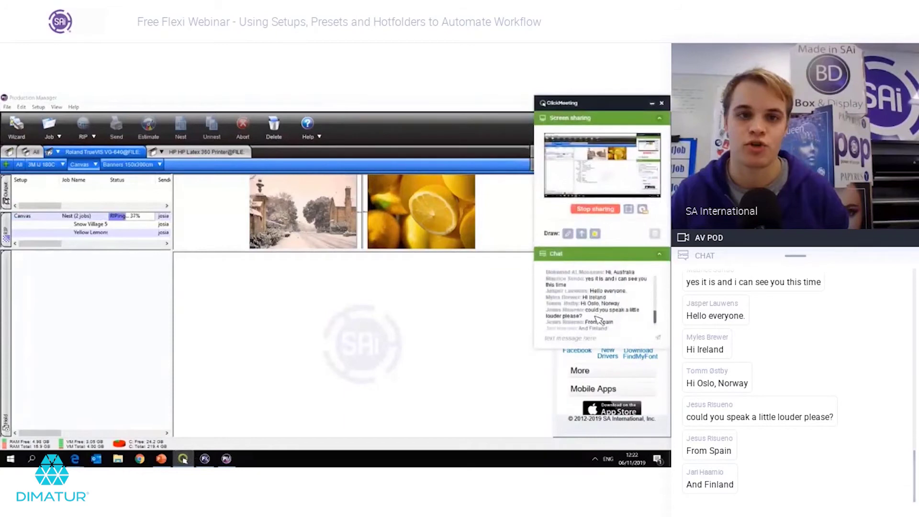
click(653, 104)
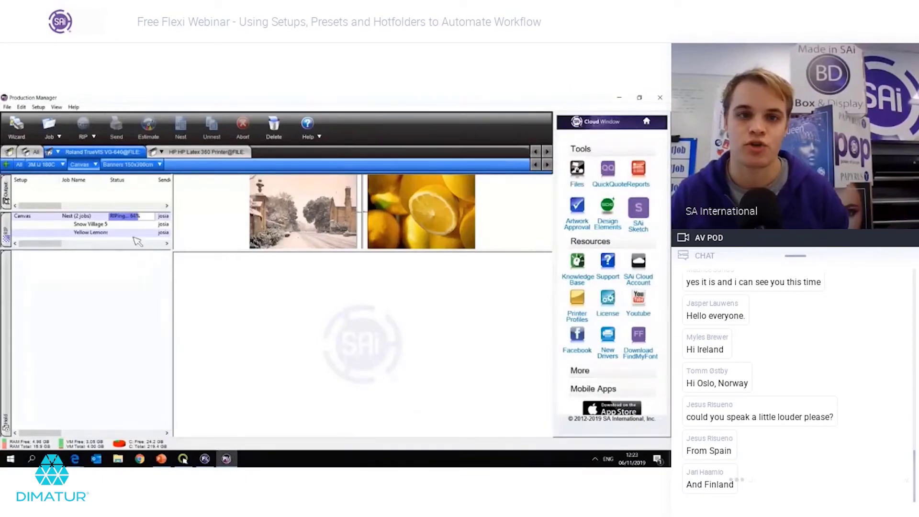
click(128, 218)
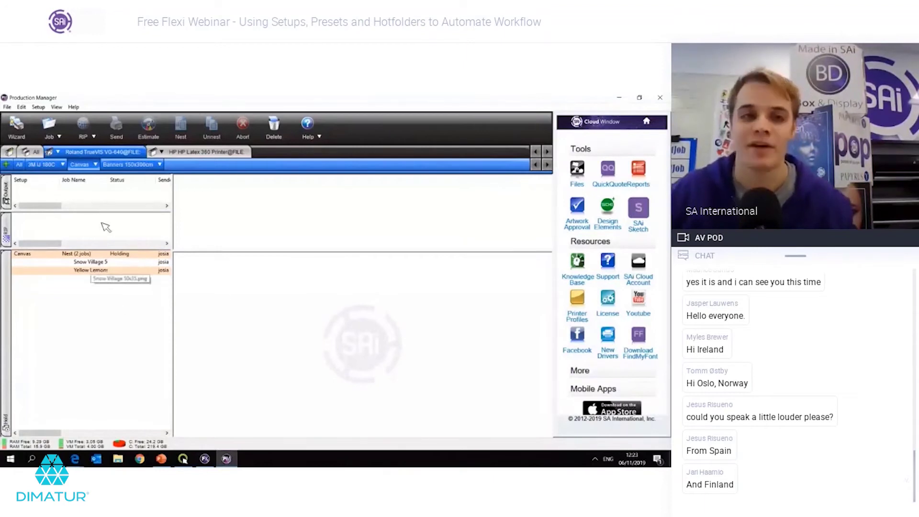
click(99, 254)
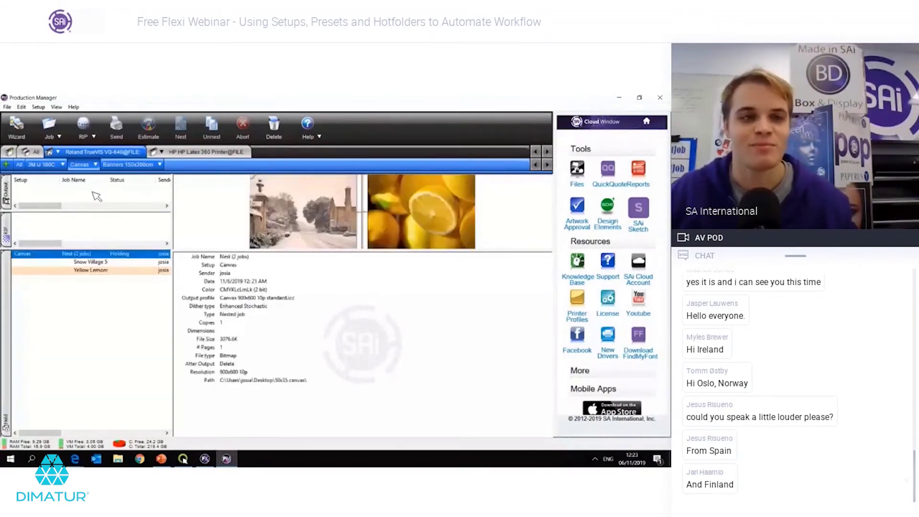
click(94, 164)
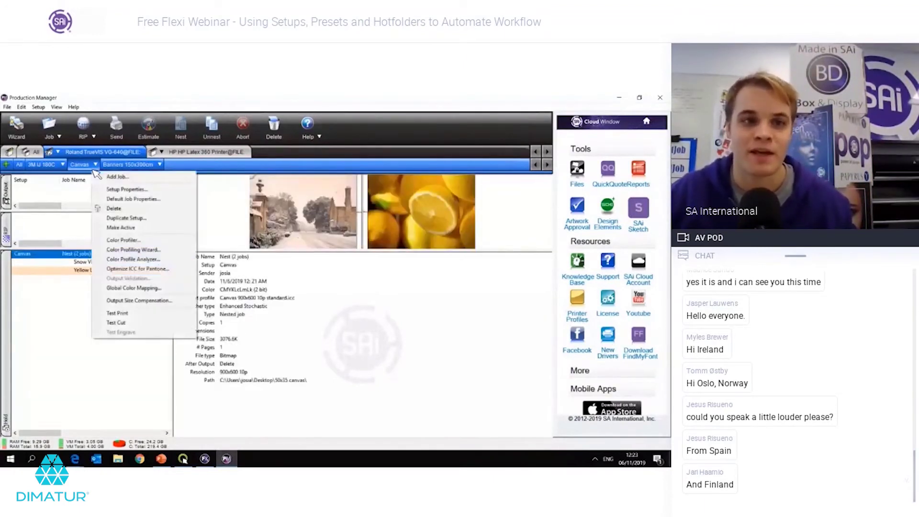
click(107, 190)
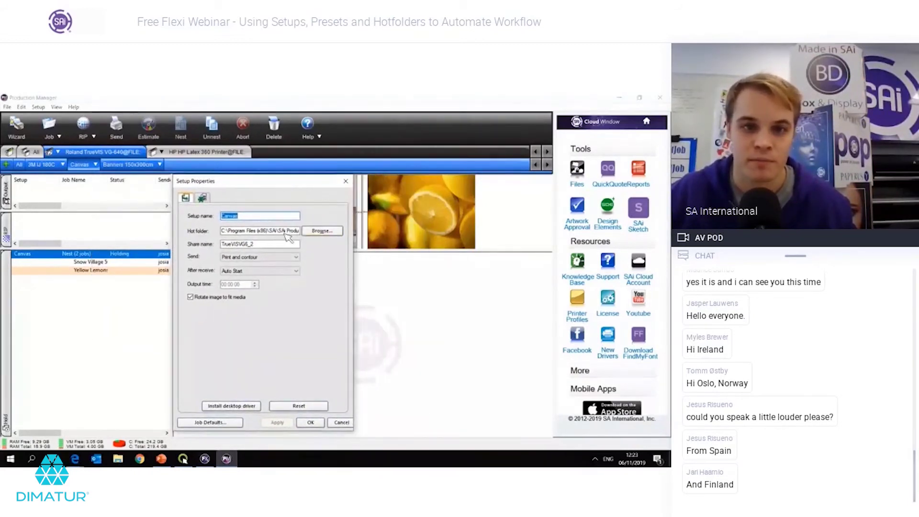
click(261, 230)
click(225, 231)
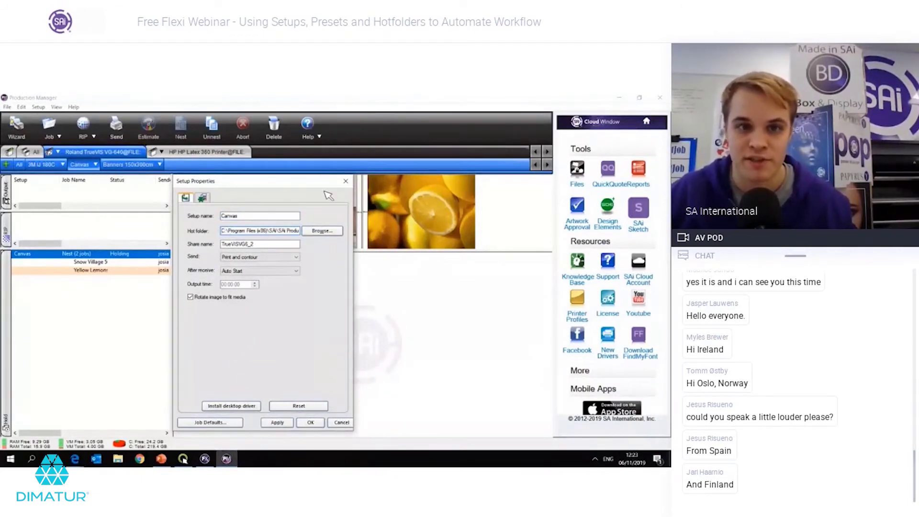
click(346, 181)
click(110, 329)
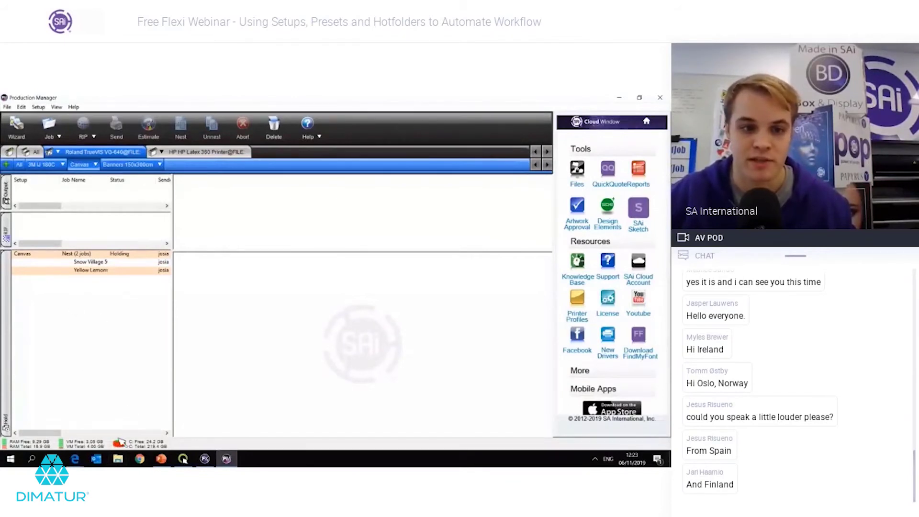
key(super+e)
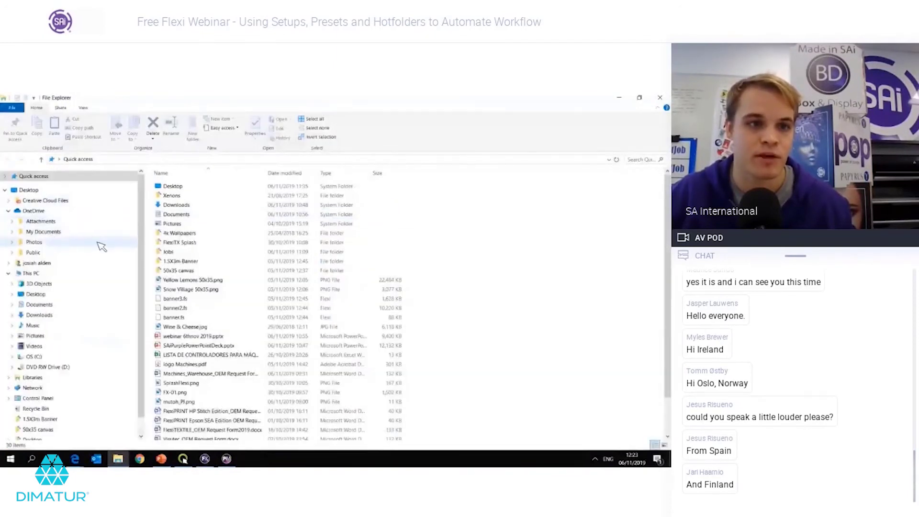
Step: Make a new folder named Hotfolders under This PC > Documents and open the empty folder
click(45, 232)
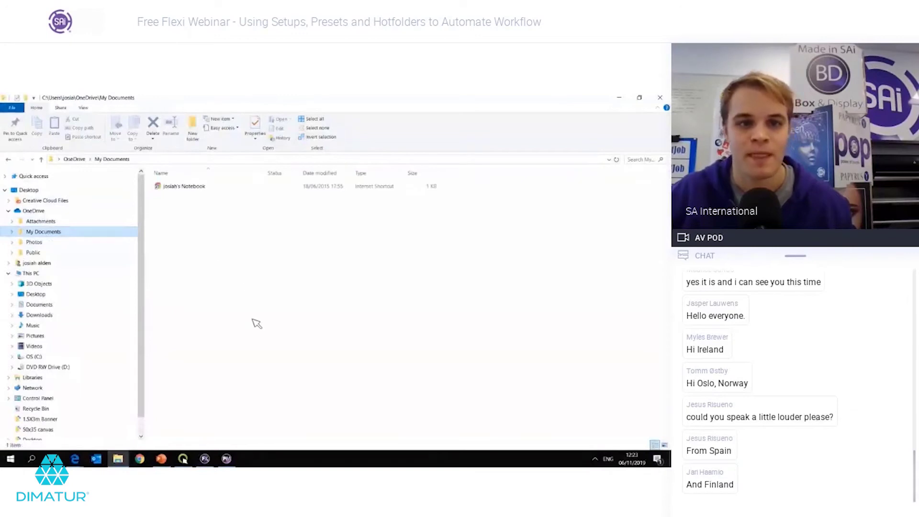
right_click(344, 361)
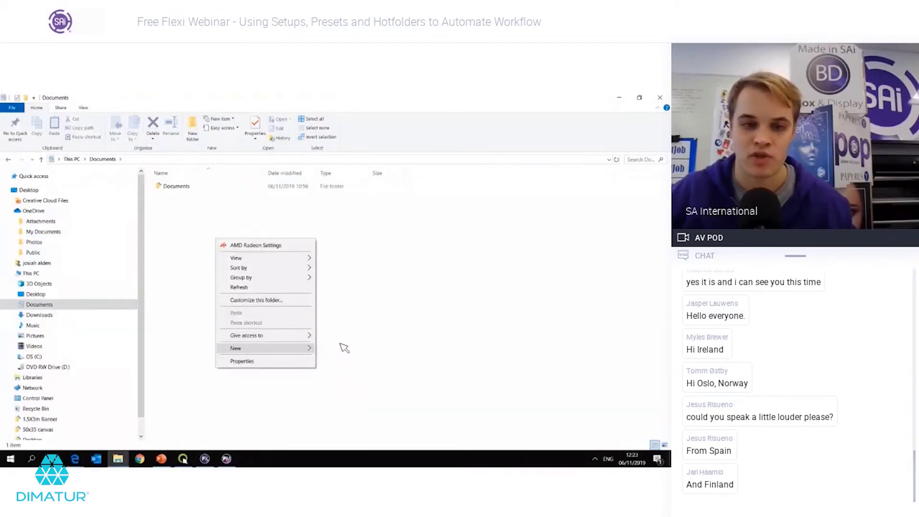
mouse_move(344, 348)
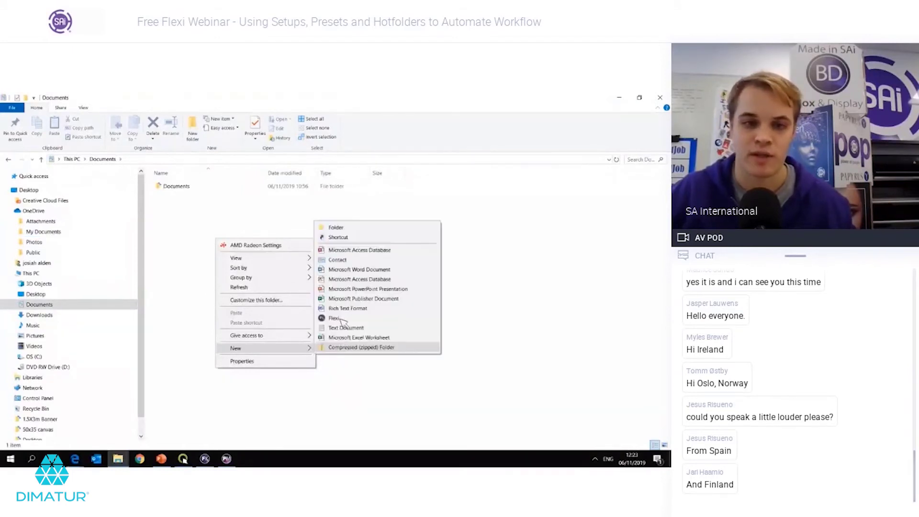
click(345, 228)
text(H)
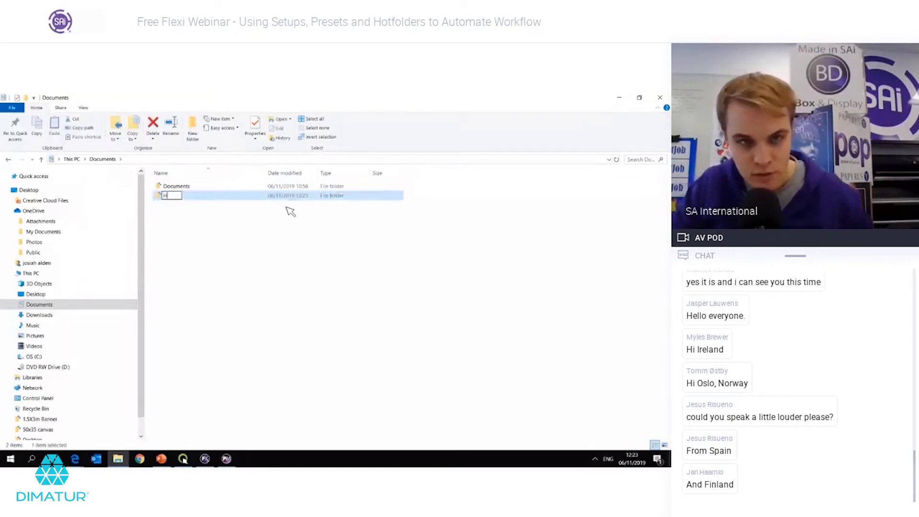
text(otf)
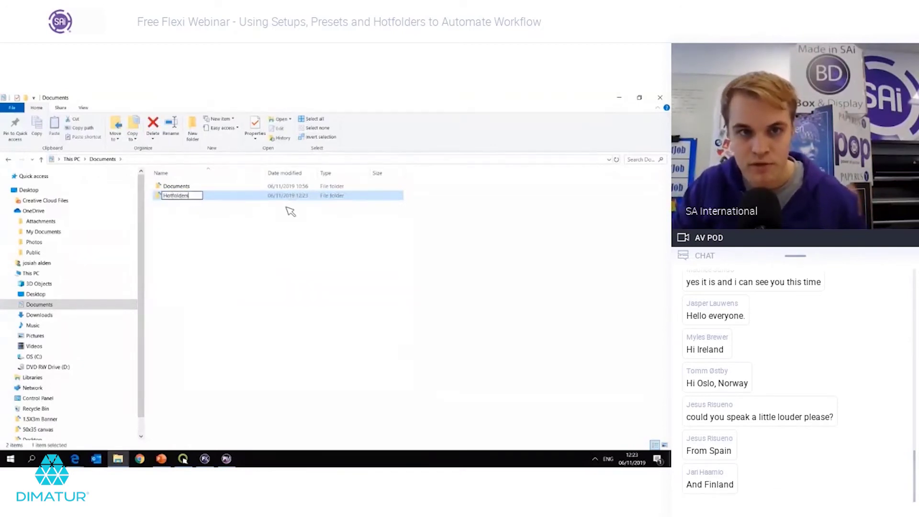
text(olders)
key(Return)
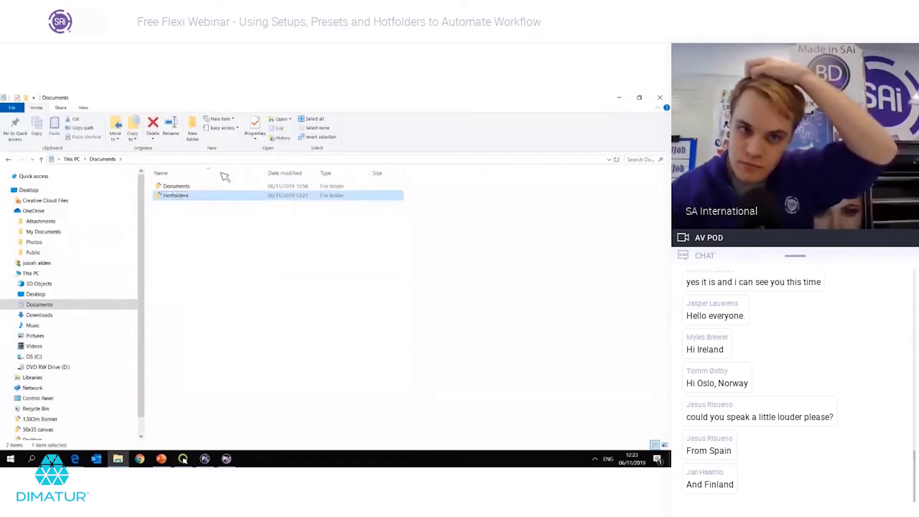
double_click(224, 196)
right_click(223, 199)
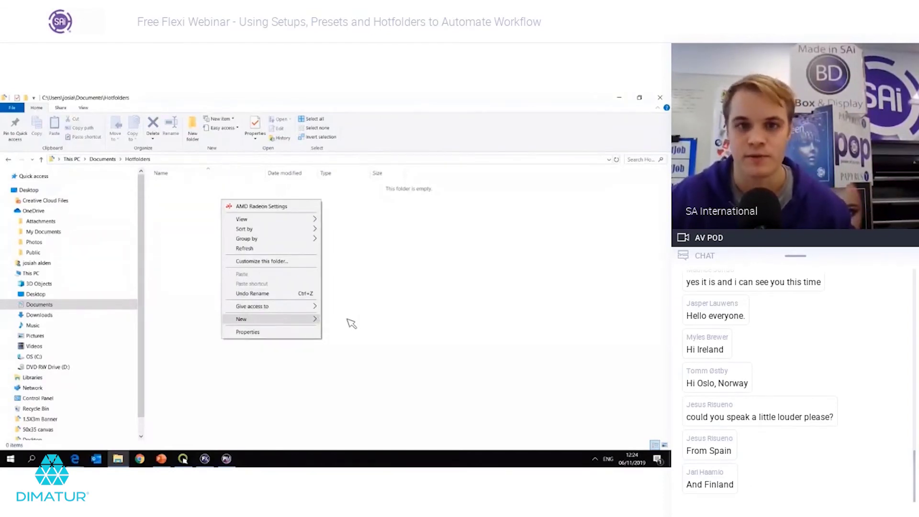
Step: Create three subfolders in Hotfolders: 3m IJ 180c, Canvas and Banners
click(352, 324)
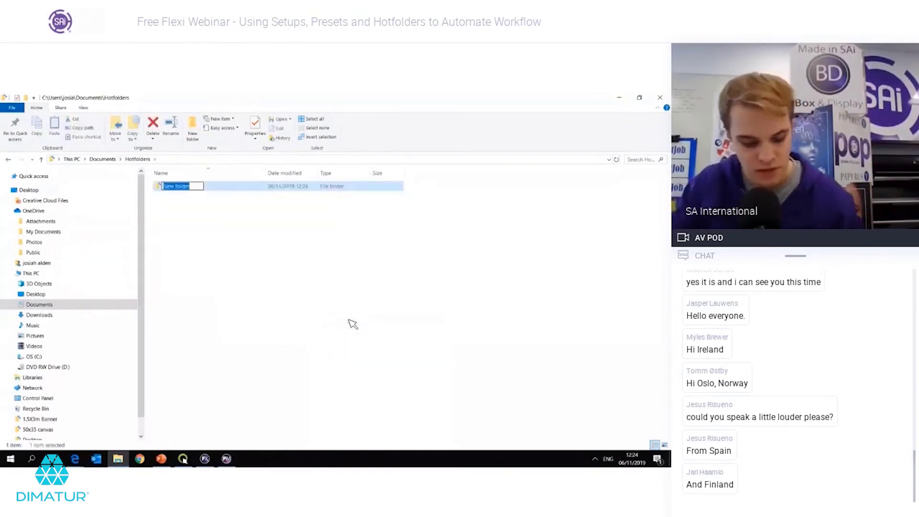
text(c)
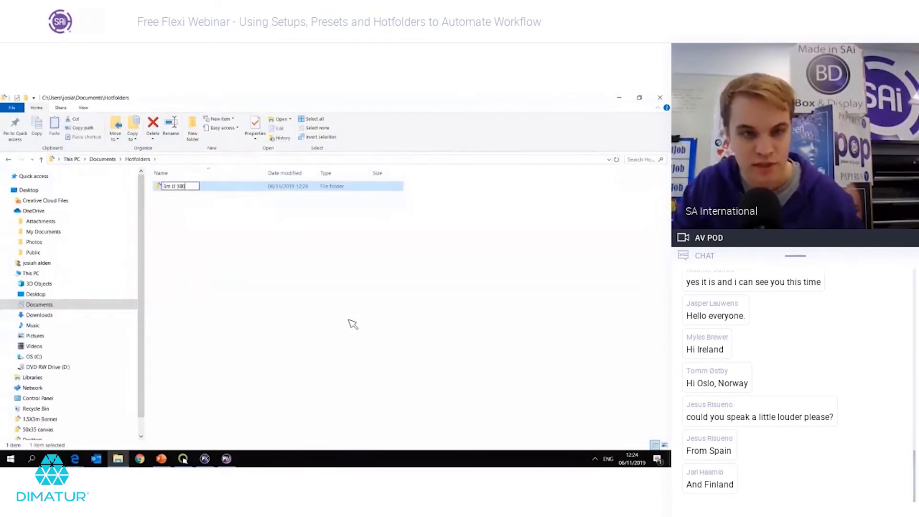
key(Return)
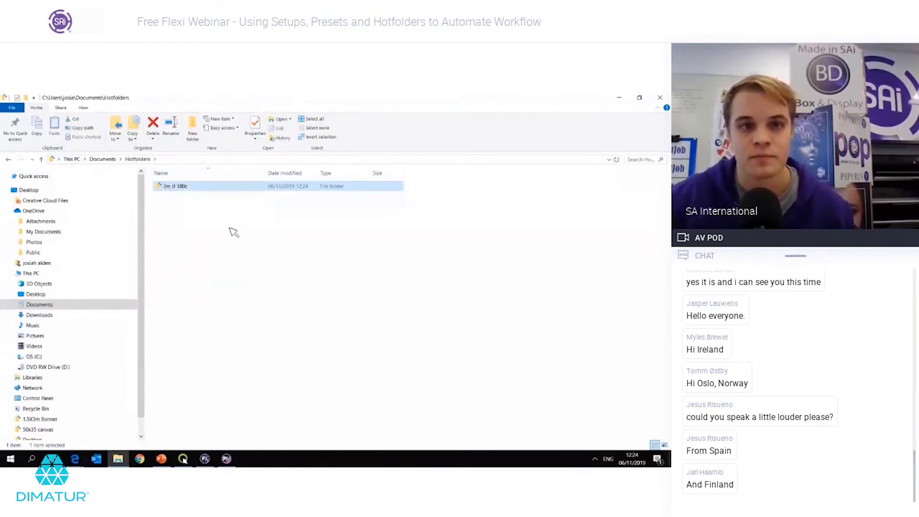
right_click(242, 240)
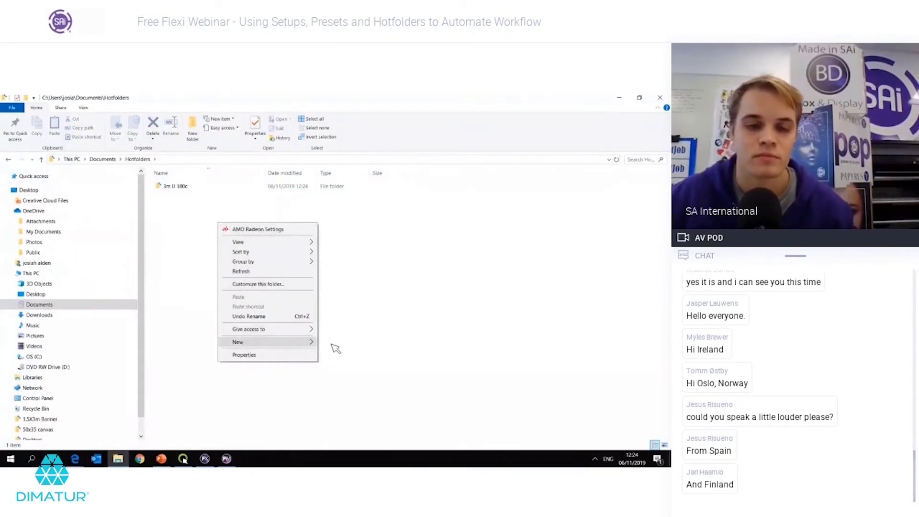
mouse_move(315, 343)
click(378, 219)
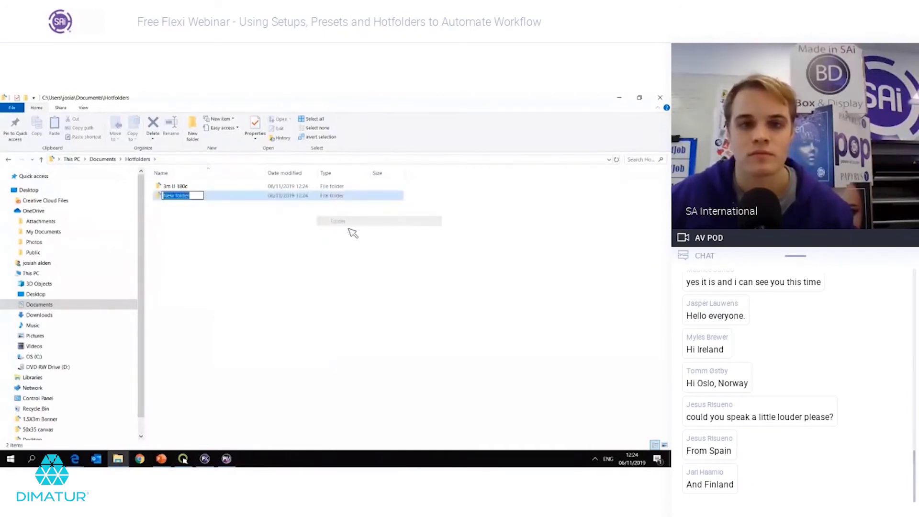
text(C)
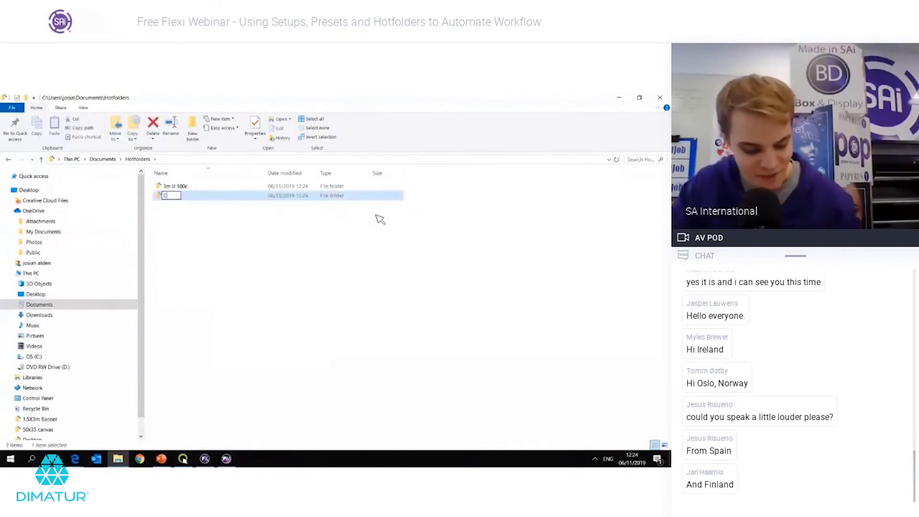
text(anvas)
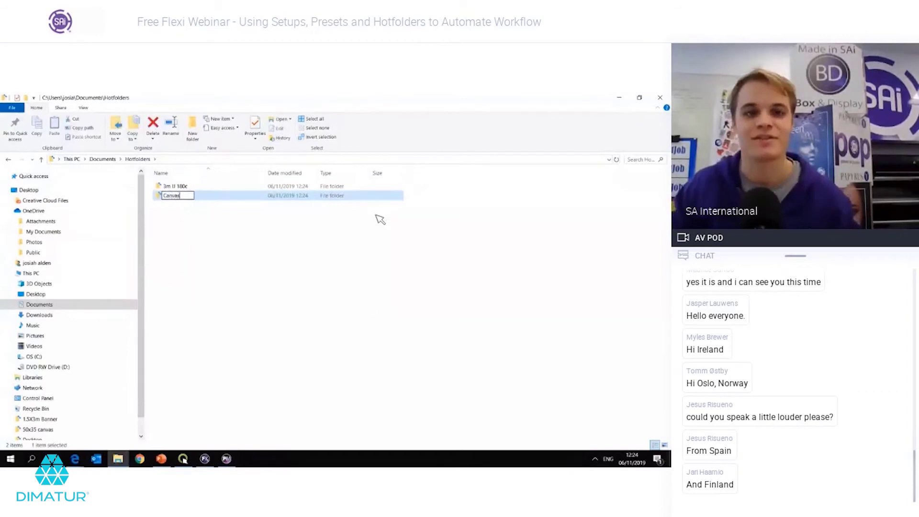
right_click(223, 221)
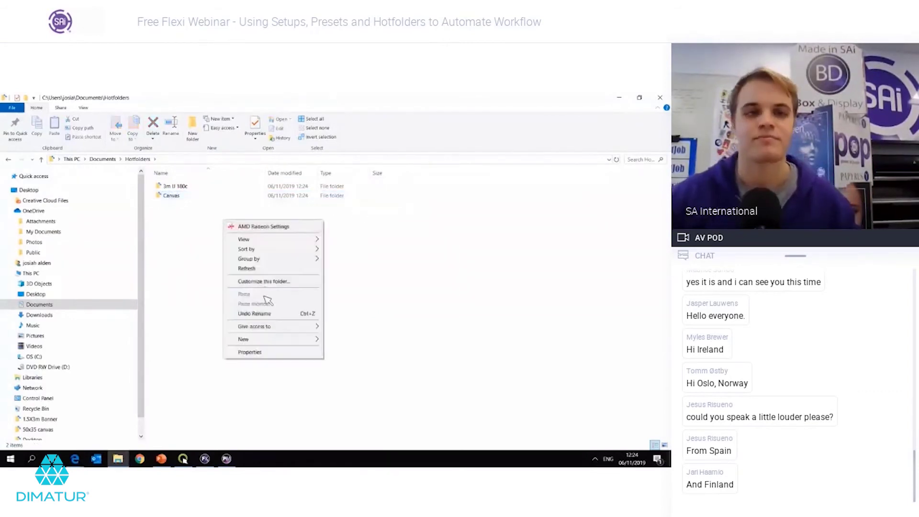
mouse_move(281, 340)
click(349, 341)
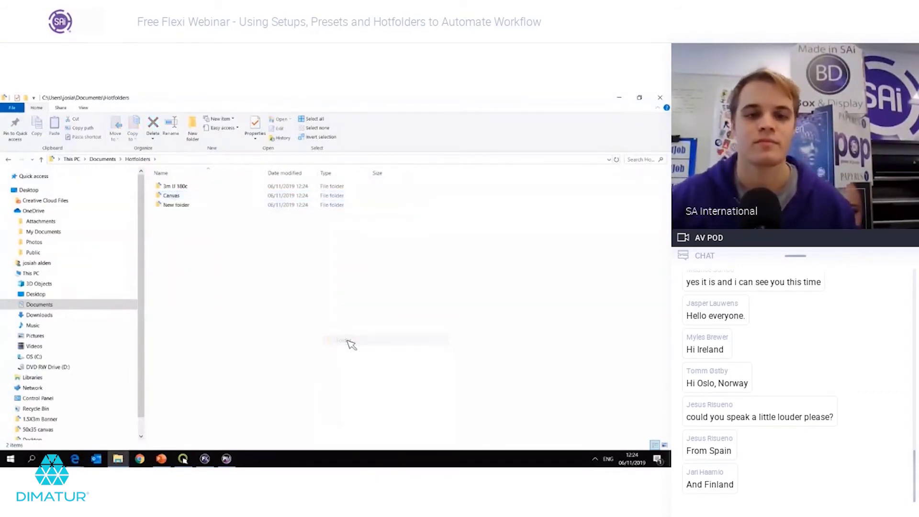
text(Banners)
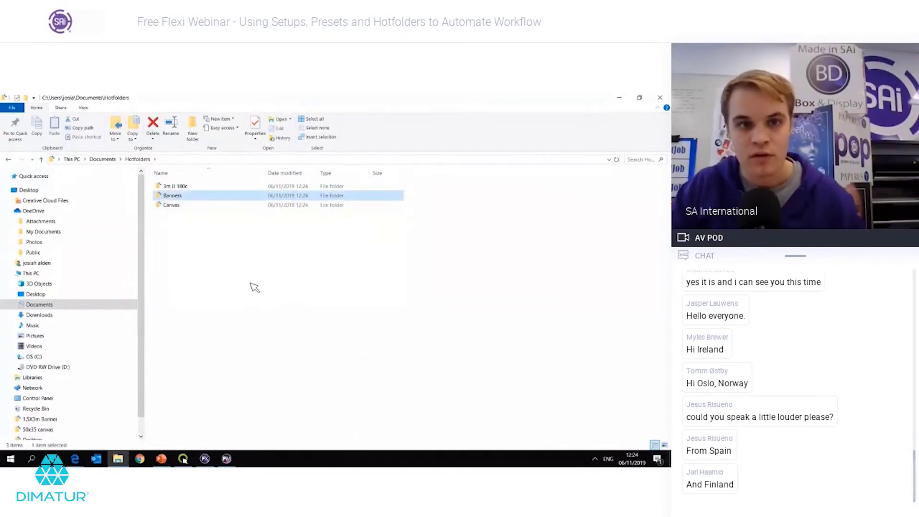
click(227, 254)
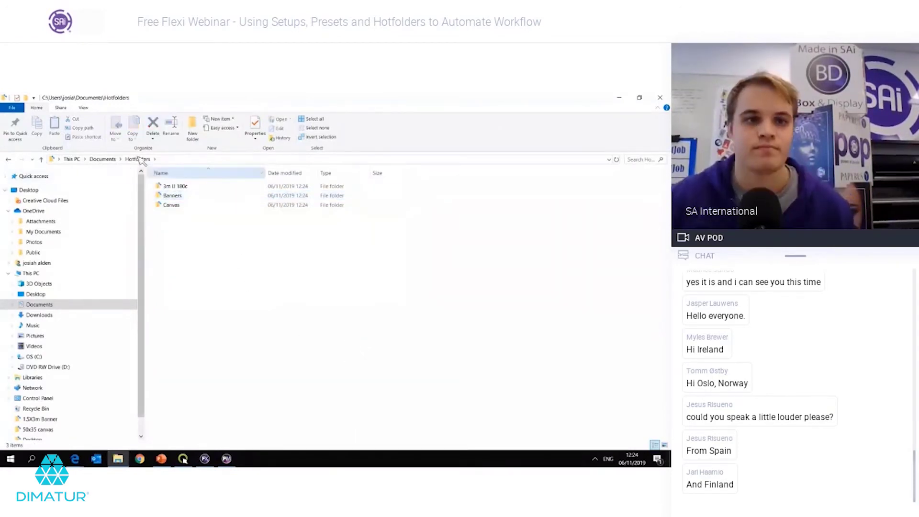
Step: Set the 3M IJ 180C setup's hot folder to Documents\Hotfolders\3m IJ 180c and save, confirming overwrite
click(227, 459)
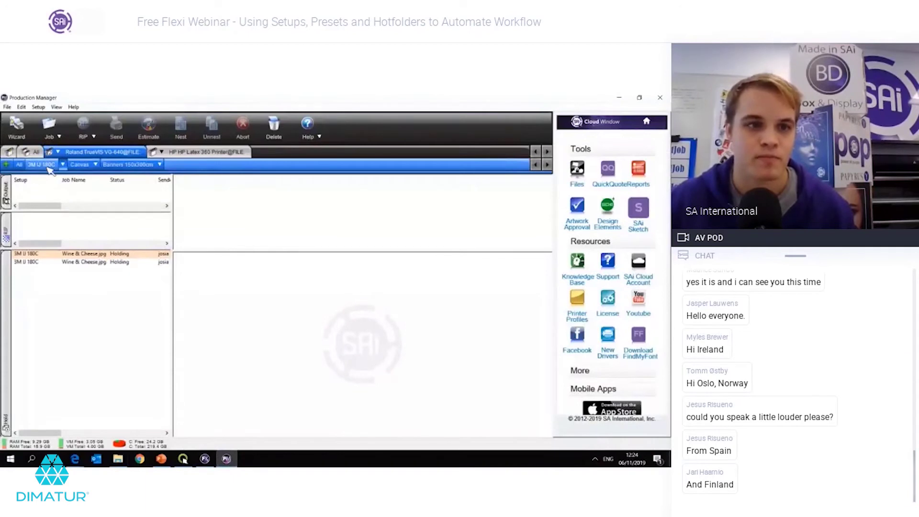
click(63, 164)
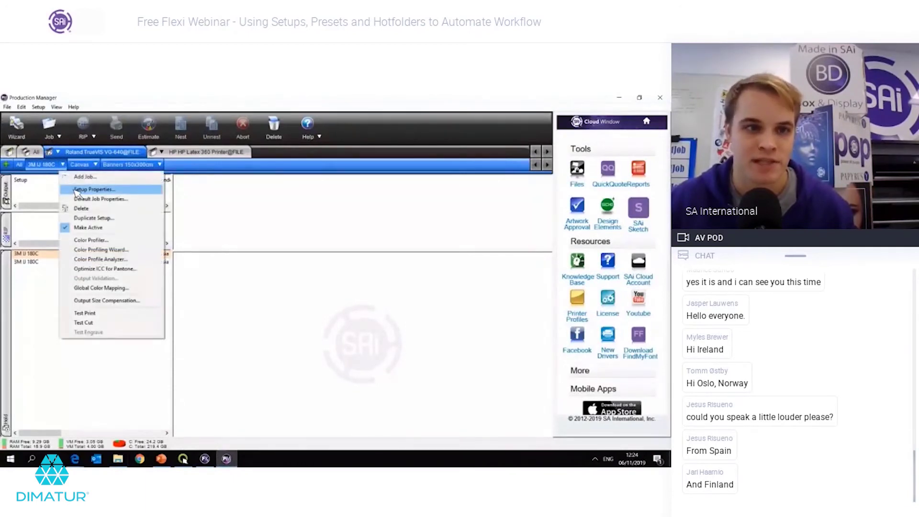
click(91, 189)
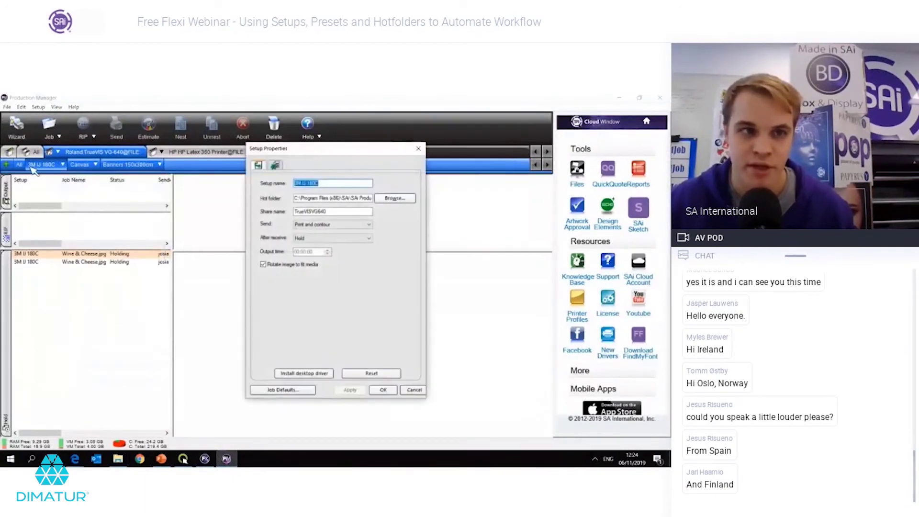
click(396, 198)
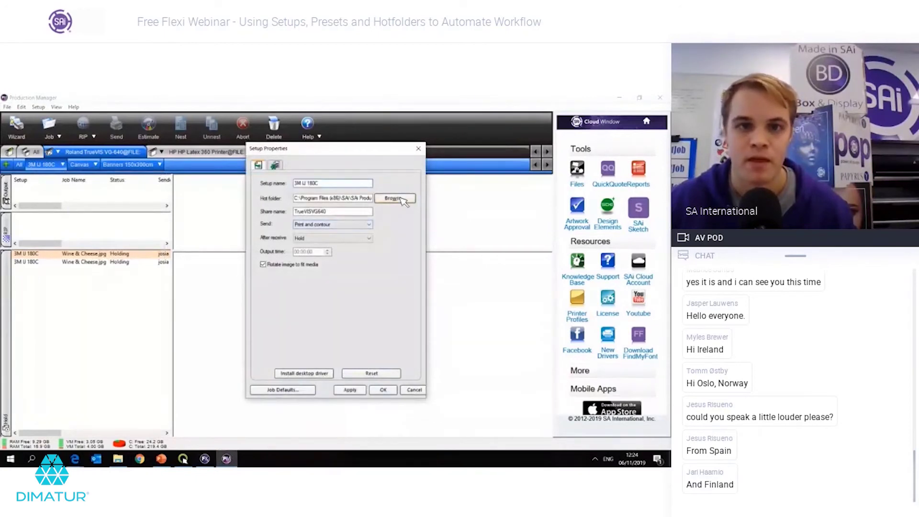
click(287, 273)
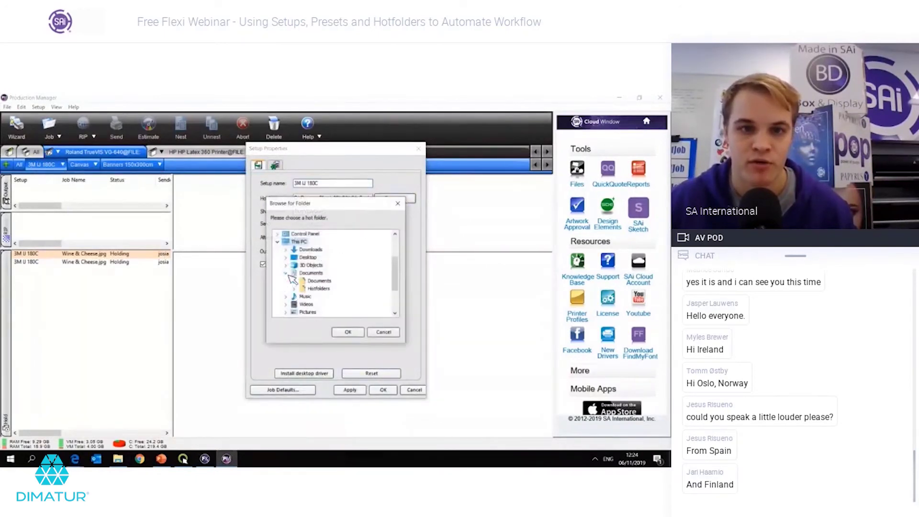
click(294, 289)
click(324, 297)
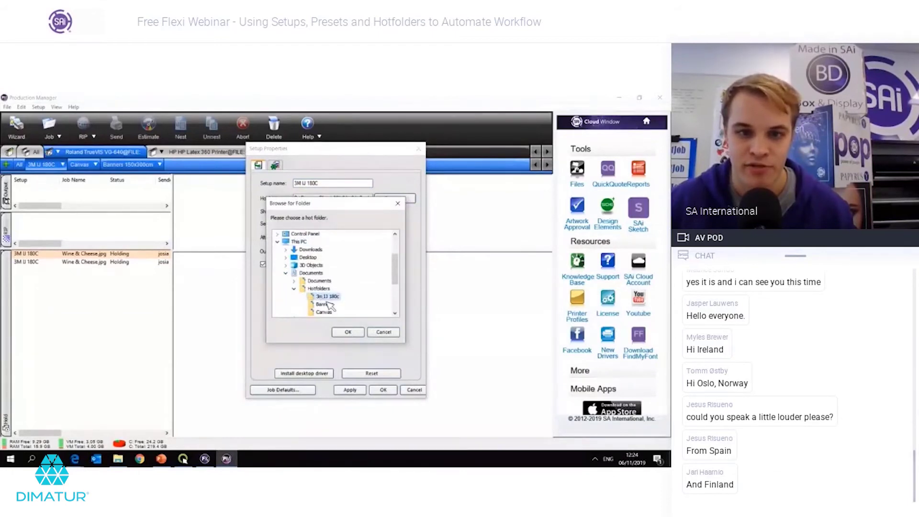
click(348, 332)
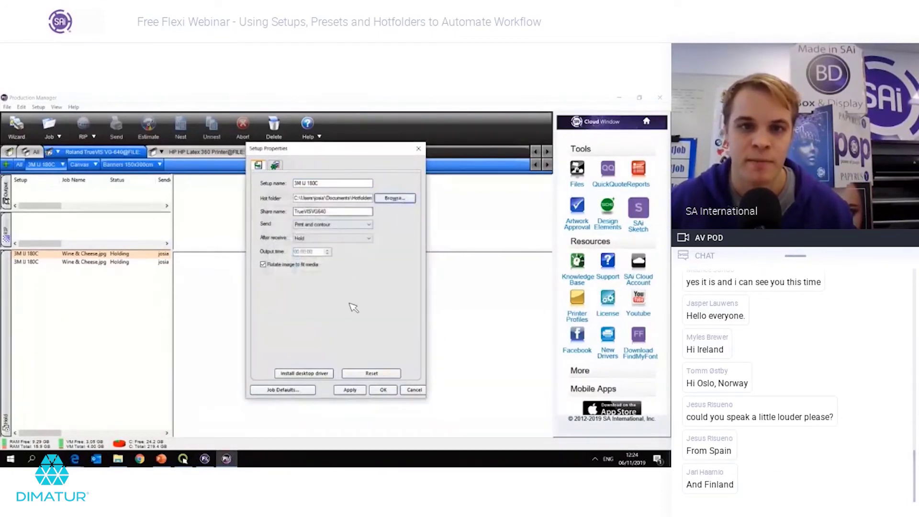
click(375, 393)
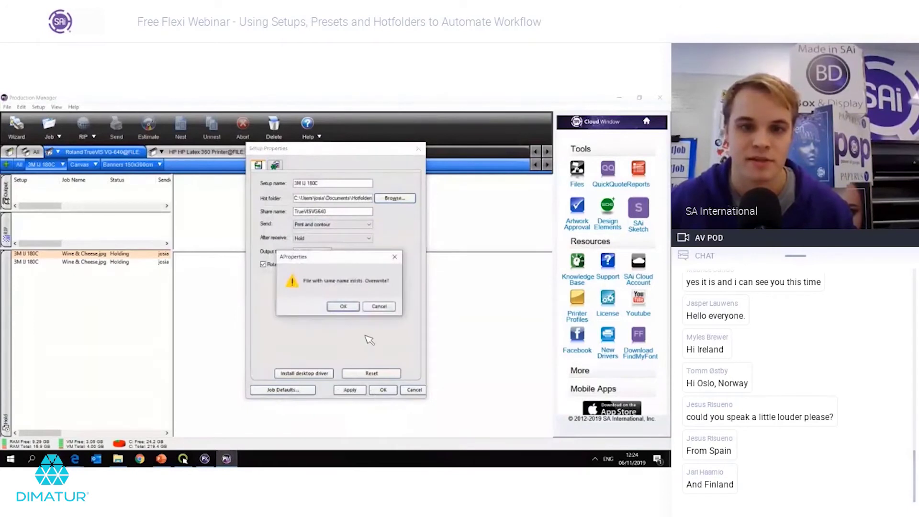
click(351, 306)
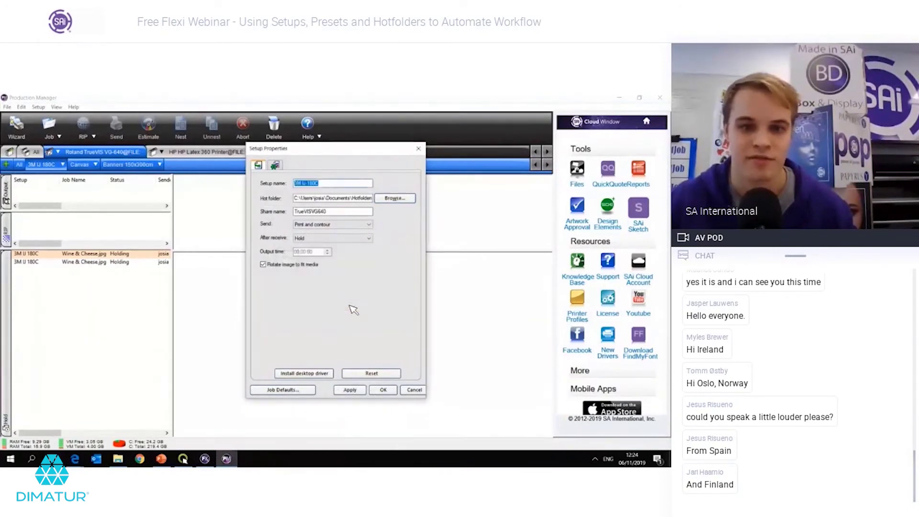
click(382, 390)
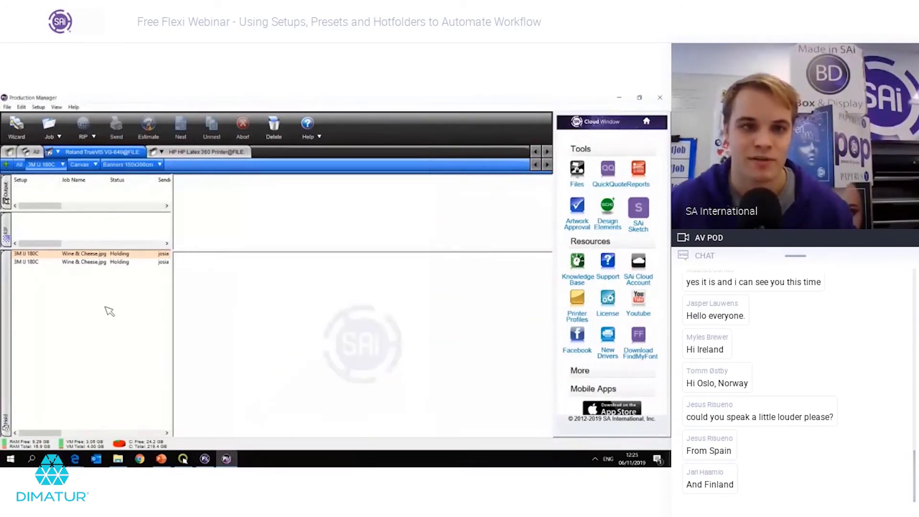
click(85, 165)
Step: Change the Canvas setup's hot folder to Documents\Hotfolders\Canvas and save, confirming overwrite
right_click(86, 166)
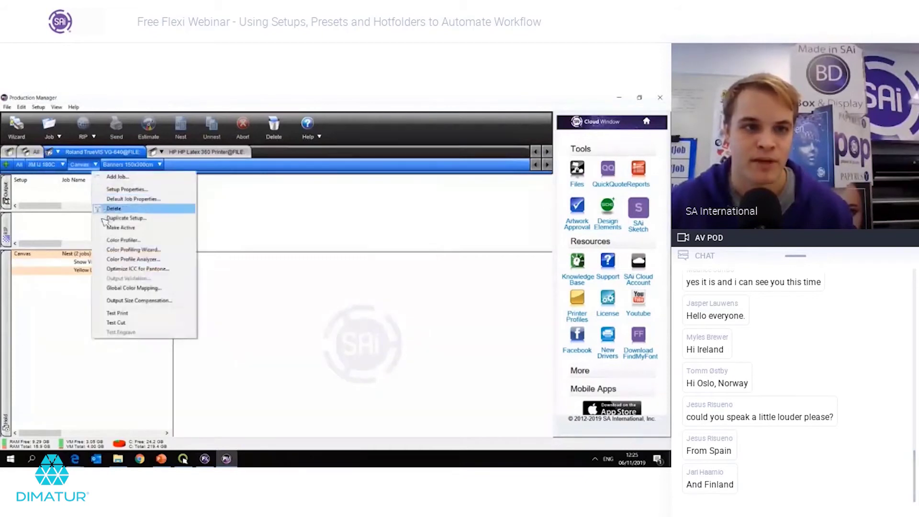
click(119, 189)
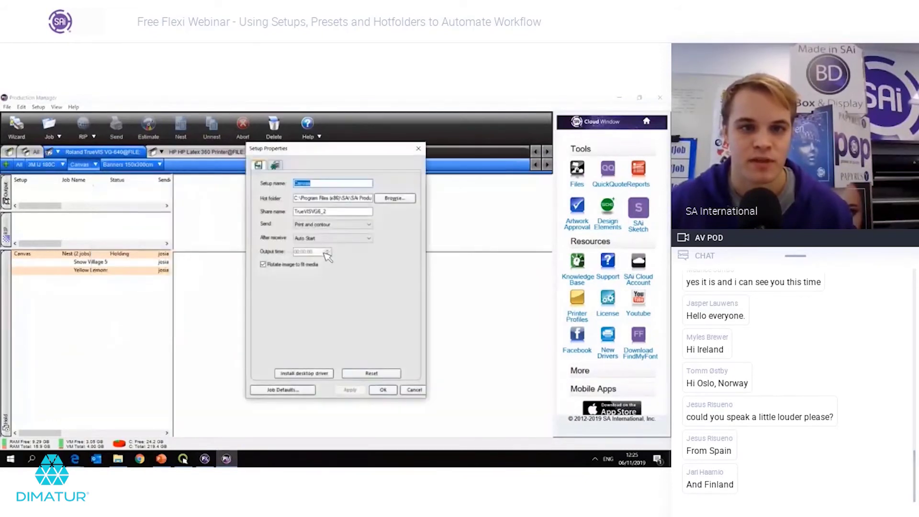
mouse_move(300, 197)
mouse_down()
mouse_move(394, 201)
mouse_move(250, 194)
mouse_move(288, 204)
mouse_up()
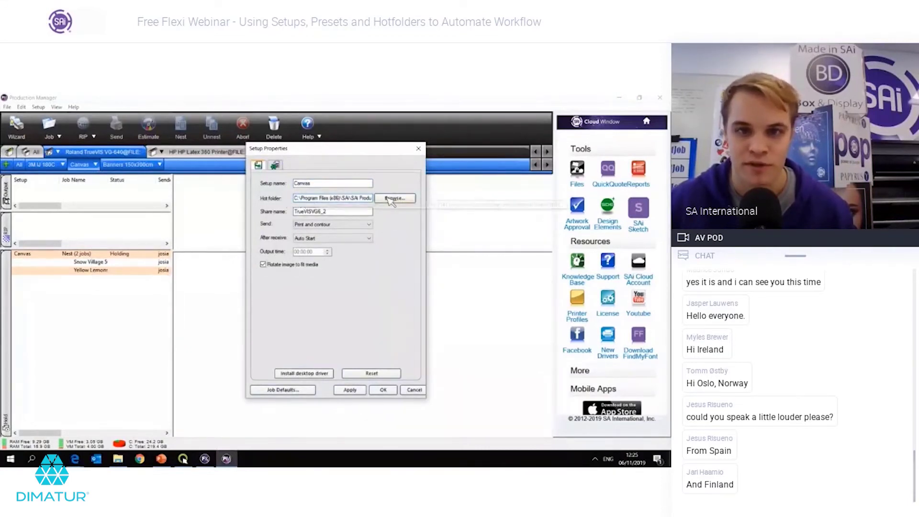
click(395, 198)
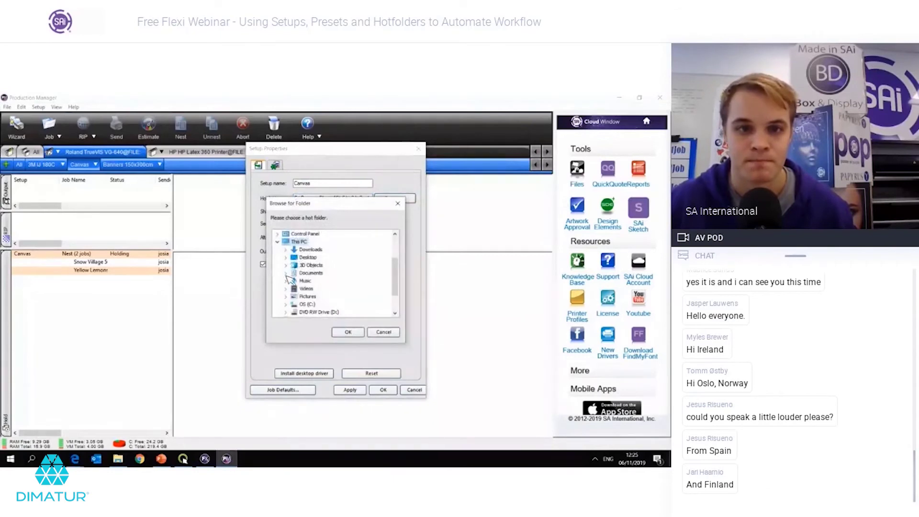
click(286, 273)
click(294, 288)
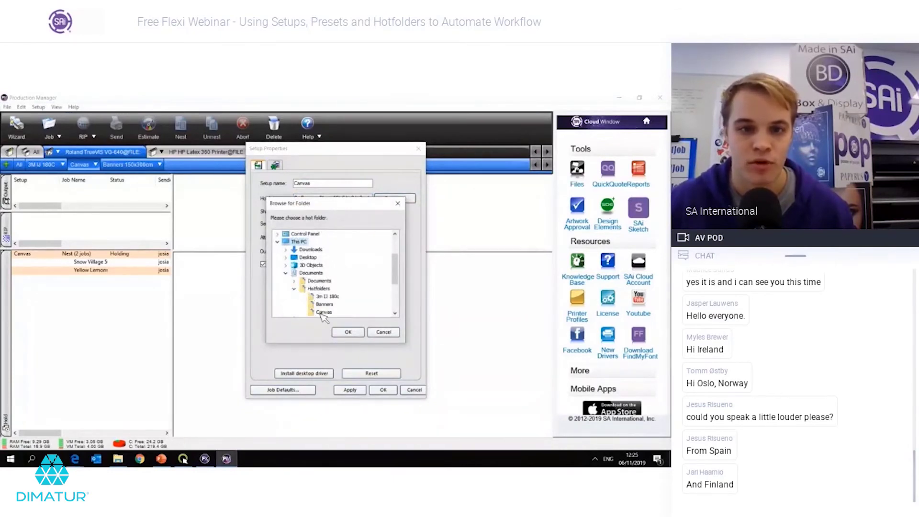
click(322, 312)
click(348, 332)
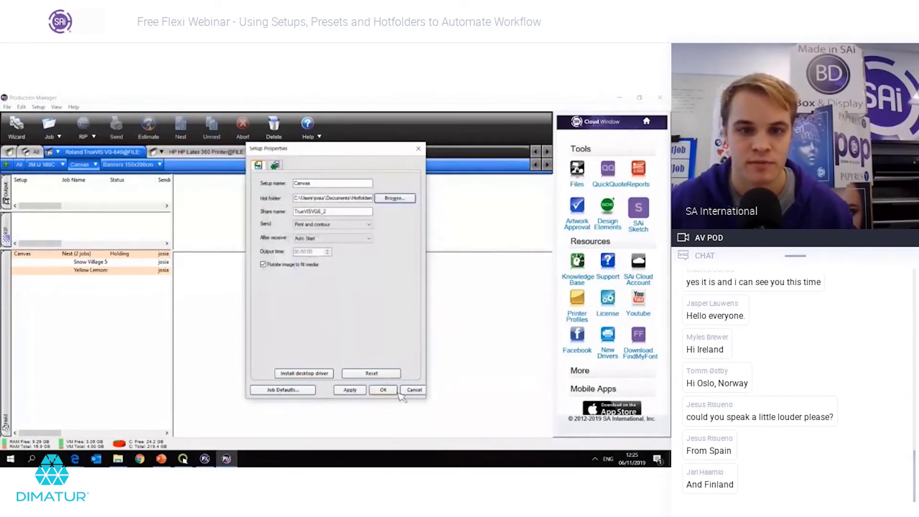
click(382, 390)
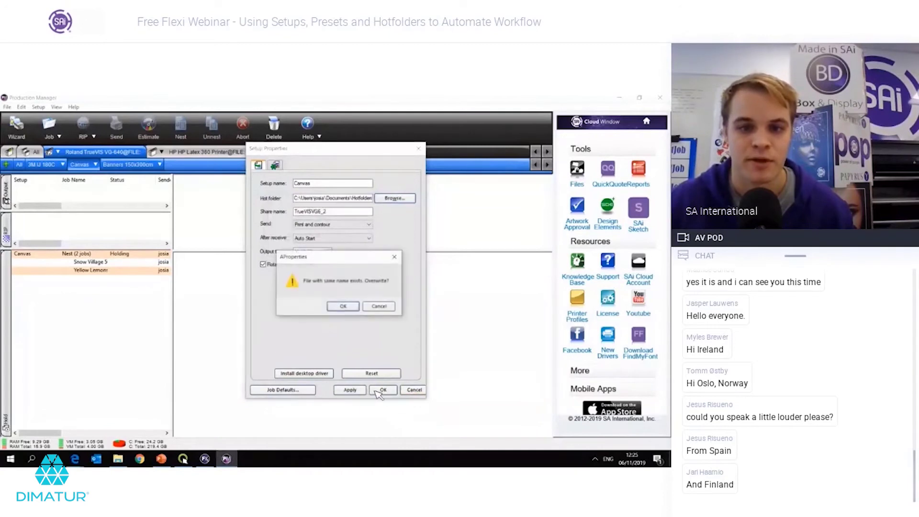
click(353, 305)
click(355, 306)
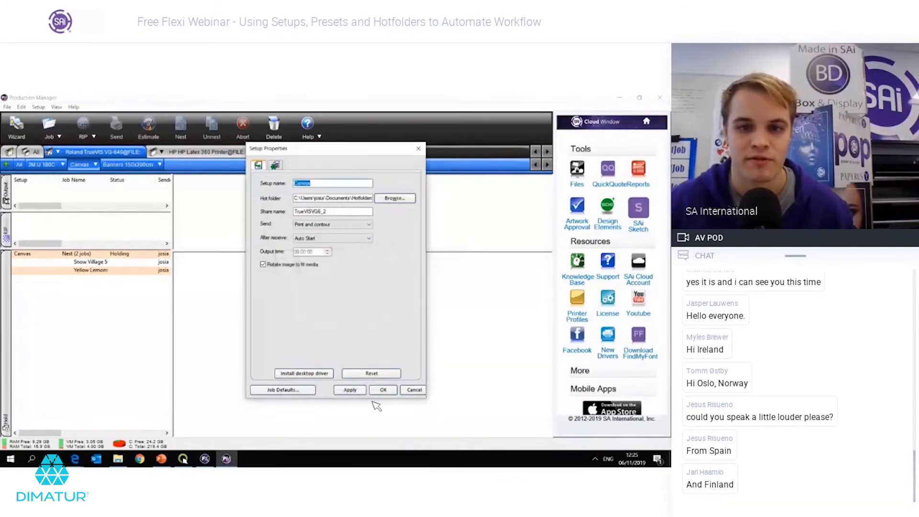
click(383, 389)
click(120, 165)
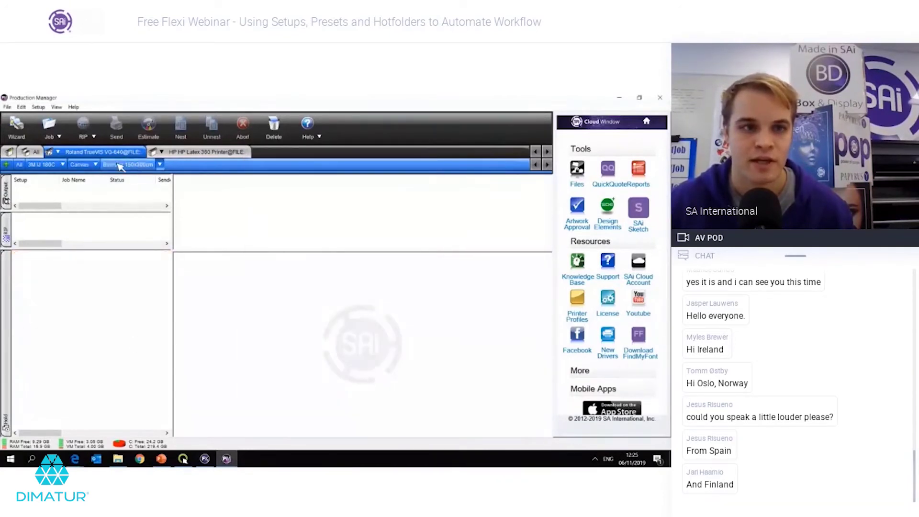
Step: Point the Banners 150x300cm hot folder to Documents\Hotfolders\Banners, save, and dismiss the copy error
click(159, 164)
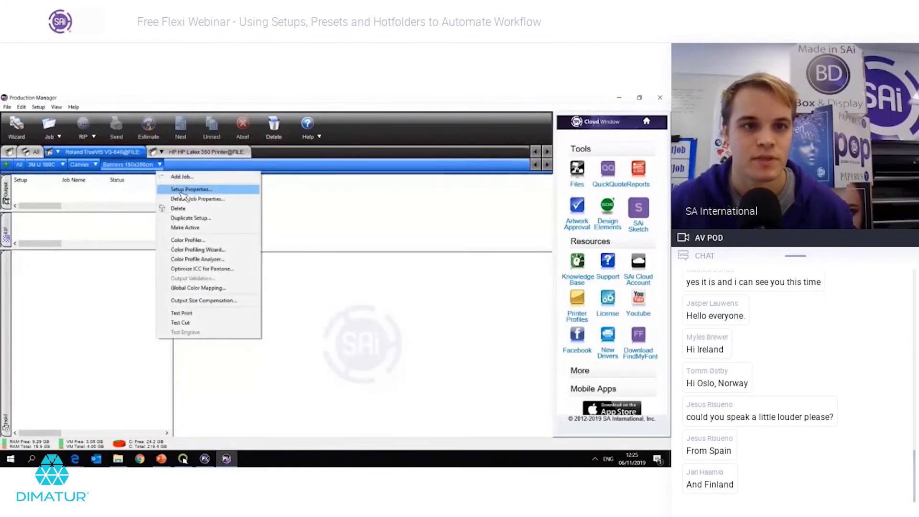
click(177, 189)
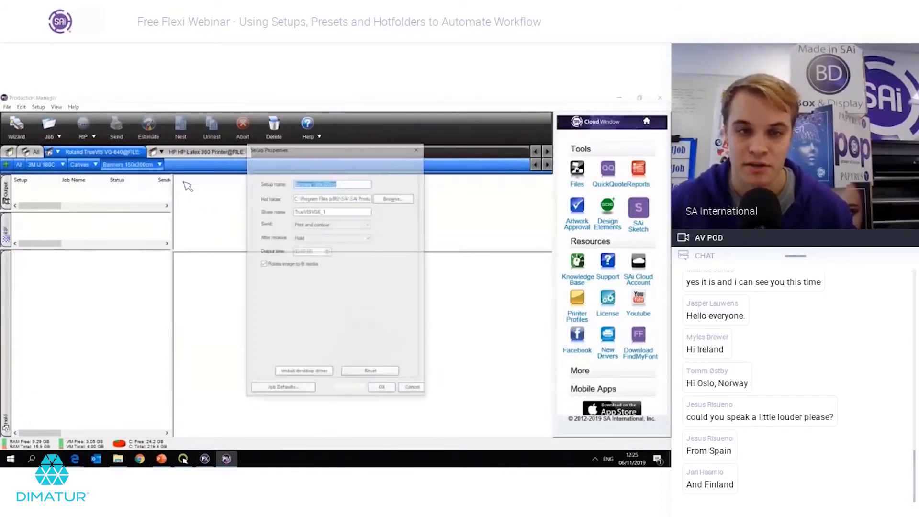
click(339, 200)
drag(356, 201, 382, 202)
click(385, 200)
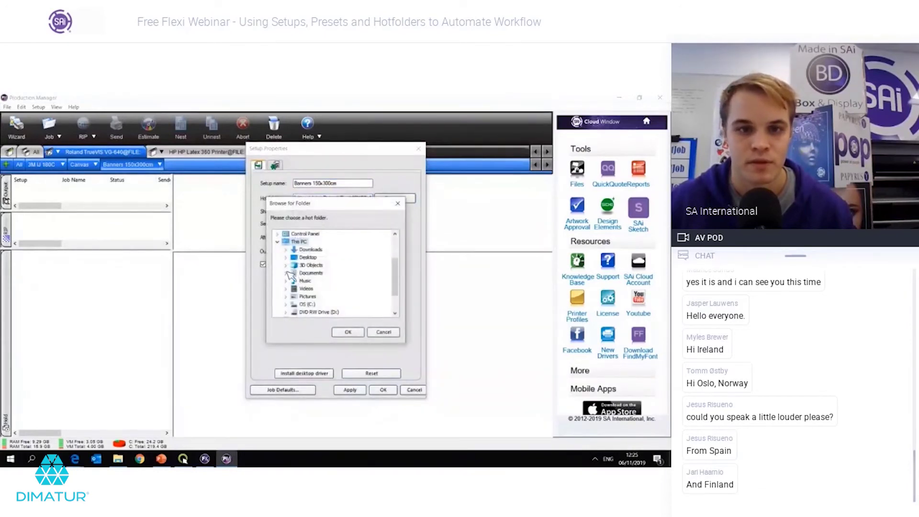
click(286, 273)
click(294, 289)
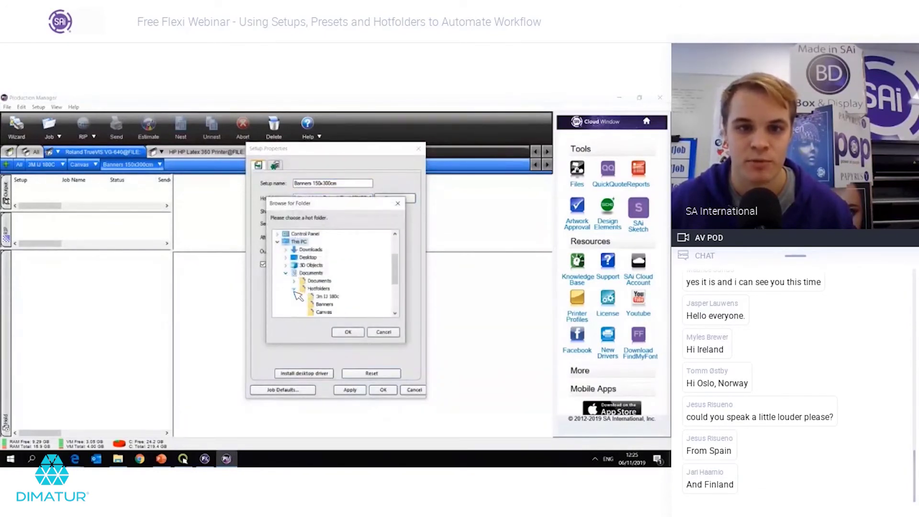
click(324, 305)
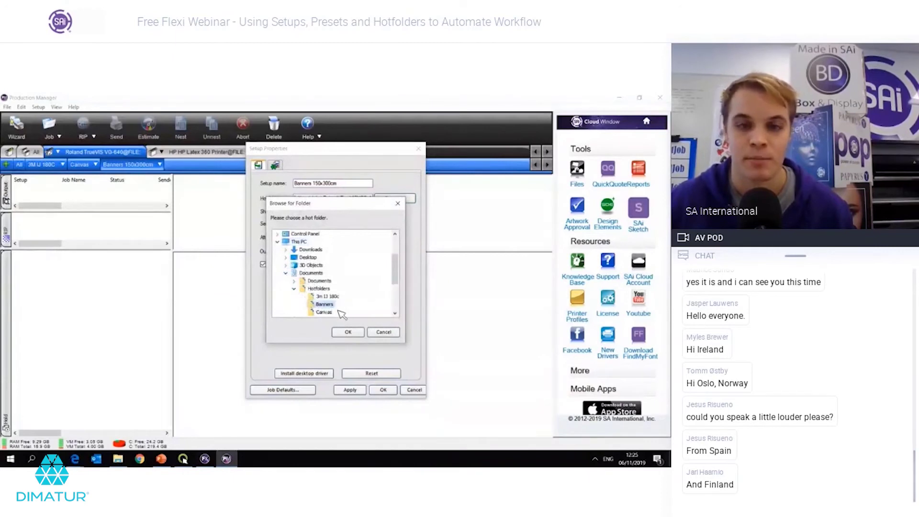
click(348, 332)
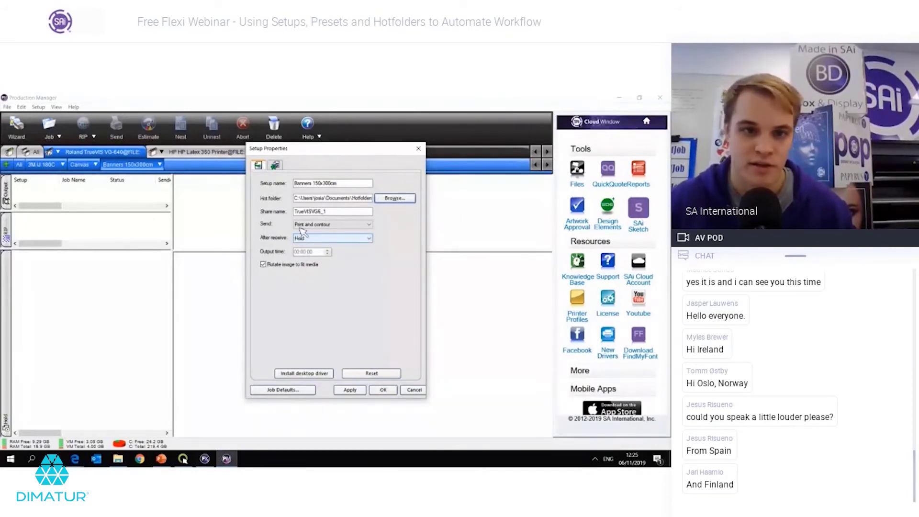
click(385, 391)
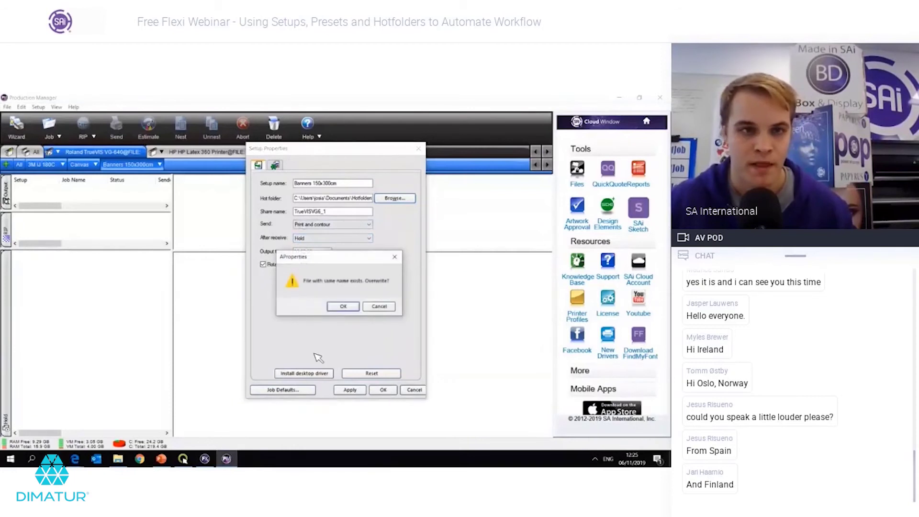
click(355, 306)
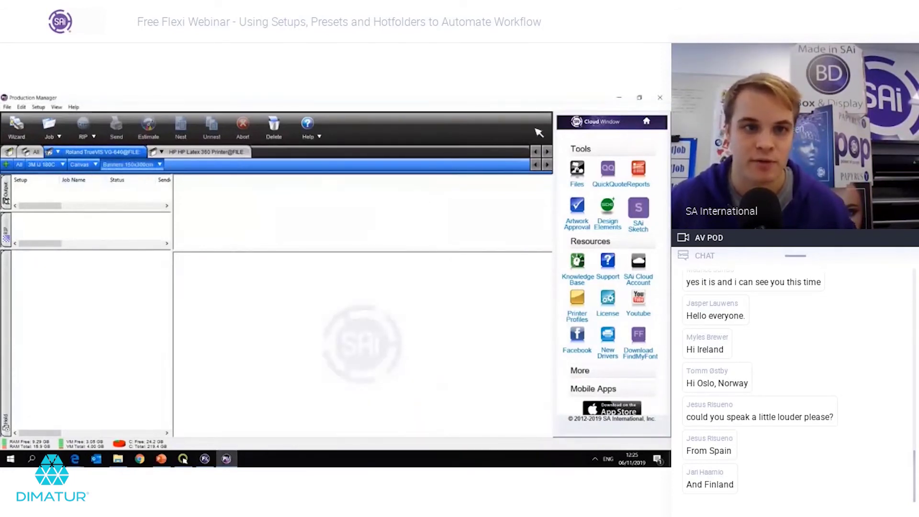
Step: Open the 1.5X3m Banner folder on the desktop and select its three banner files
click(618, 100)
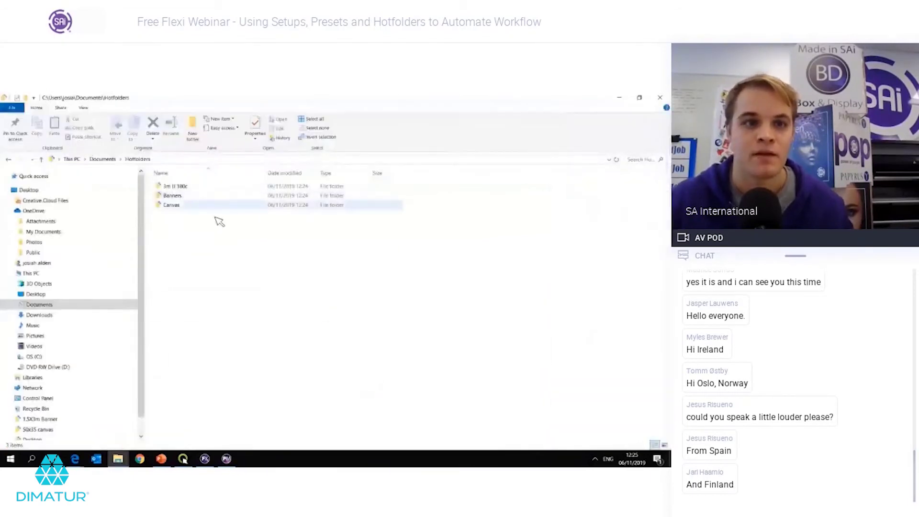
click(614, 99)
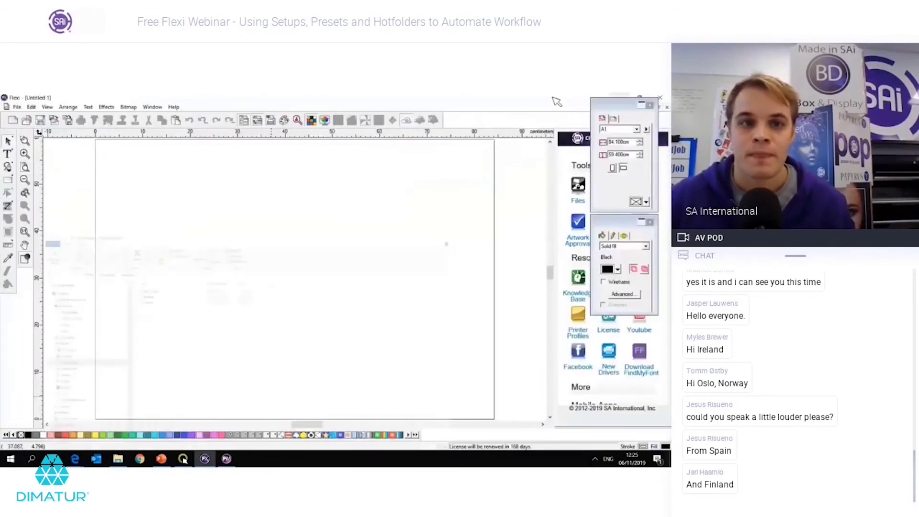
click(619, 100)
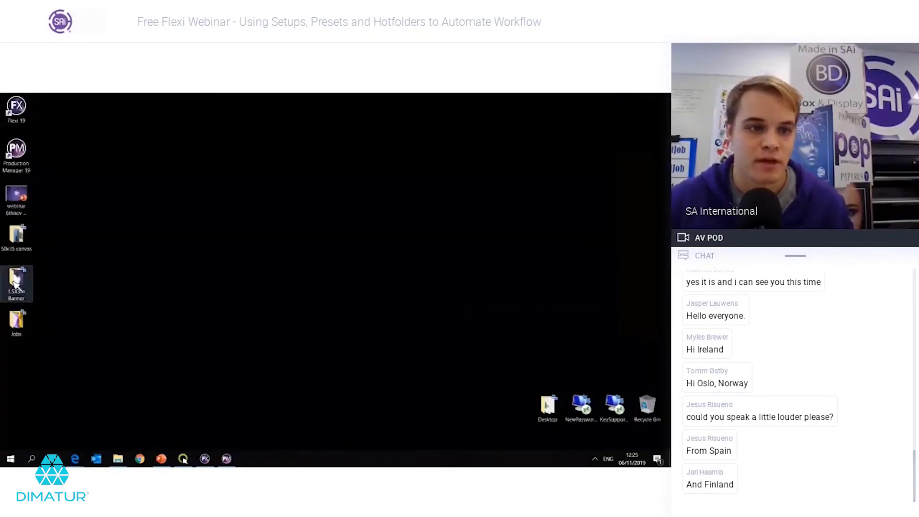
double_click(16, 284)
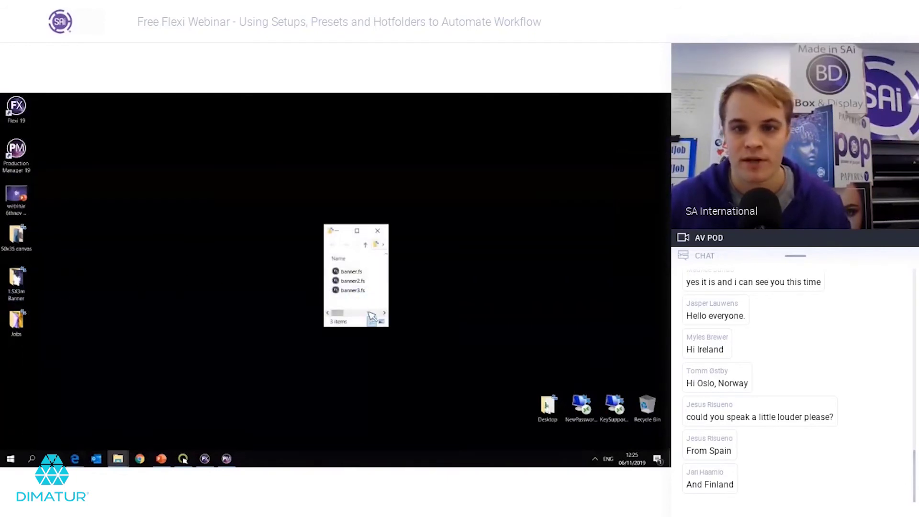
drag(368, 302, 352, 270)
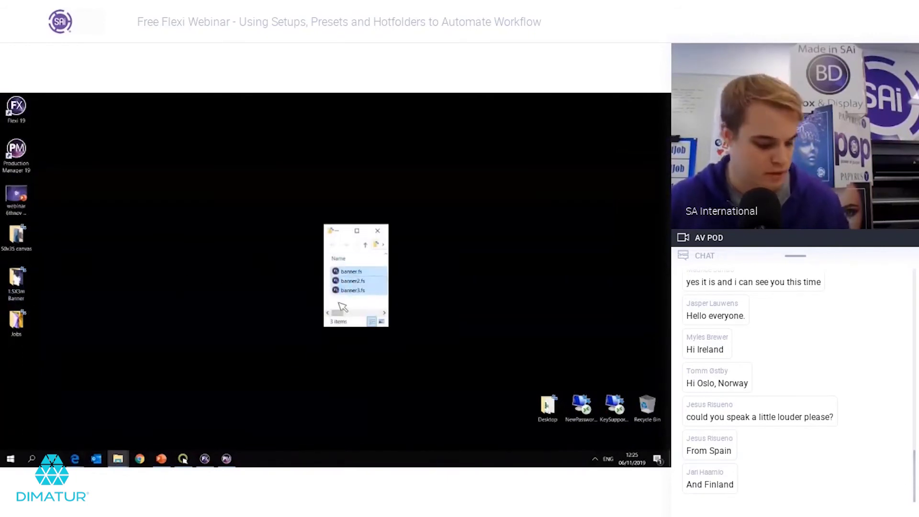
click(194, 291)
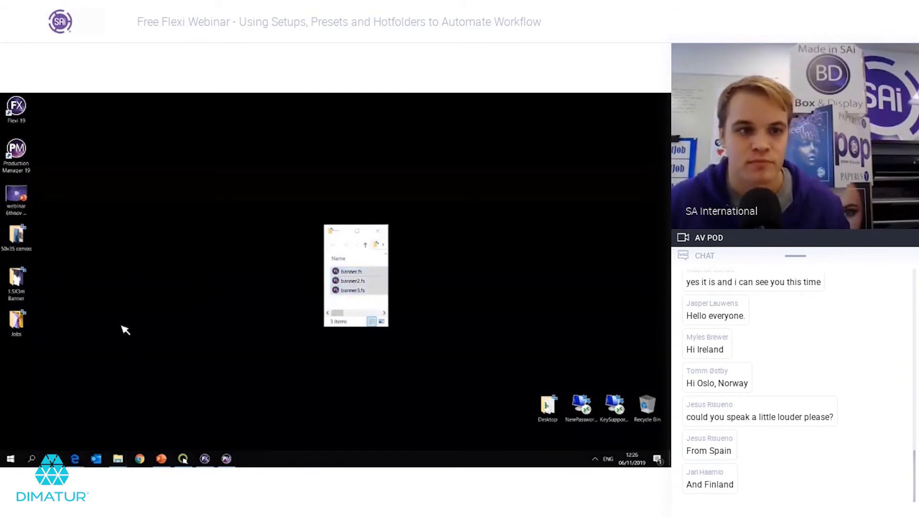
Step: Paste banner.fs, banner2.fs and banner3.fs into Hotfolders\Banners, then return to Production Manager
mouse_move(117, 458)
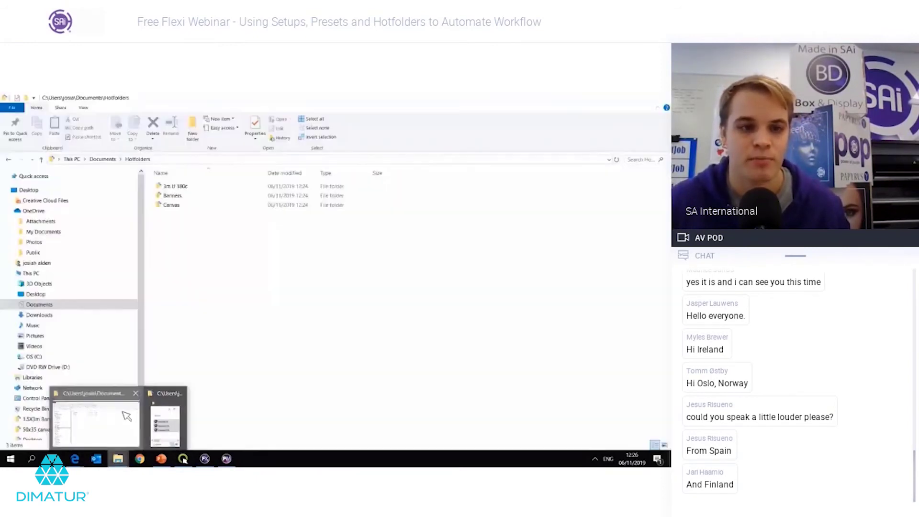
click(127, 415)
double_click(199, 196)
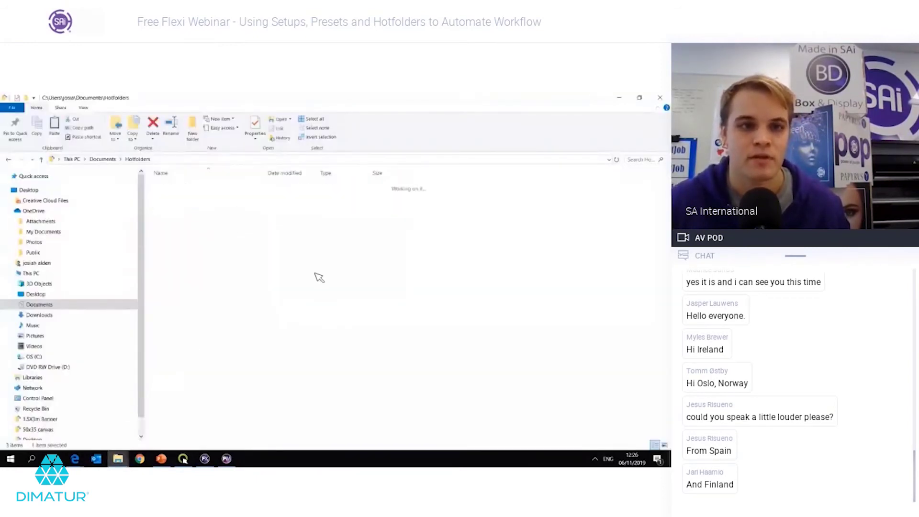
key(ctrl+v)
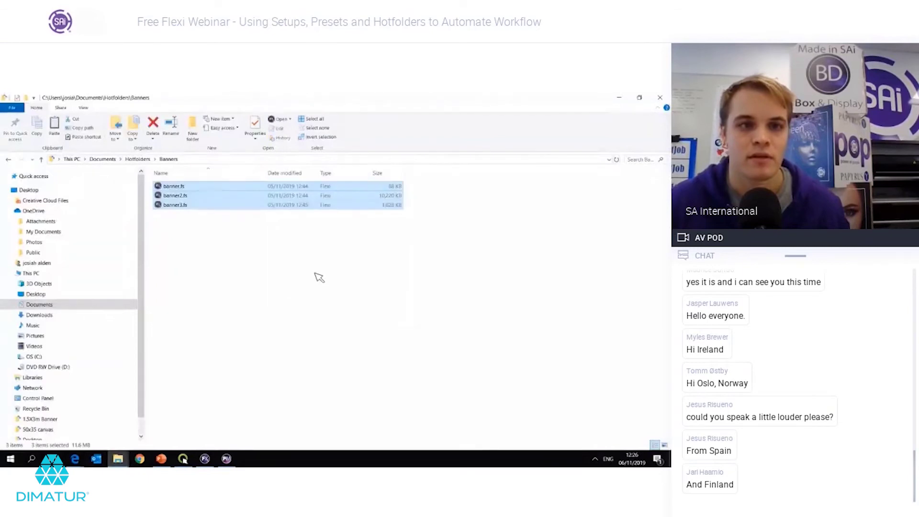
click(319, 277)
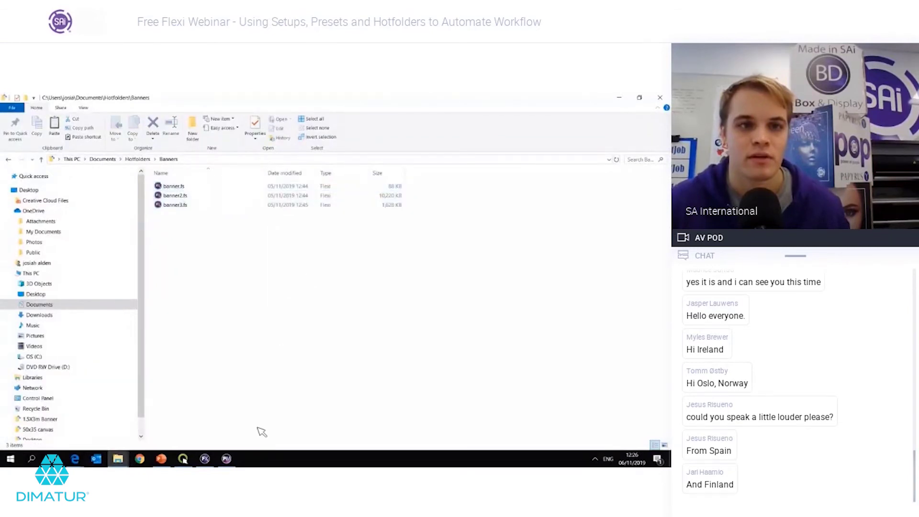
mouse_move(234, 462)
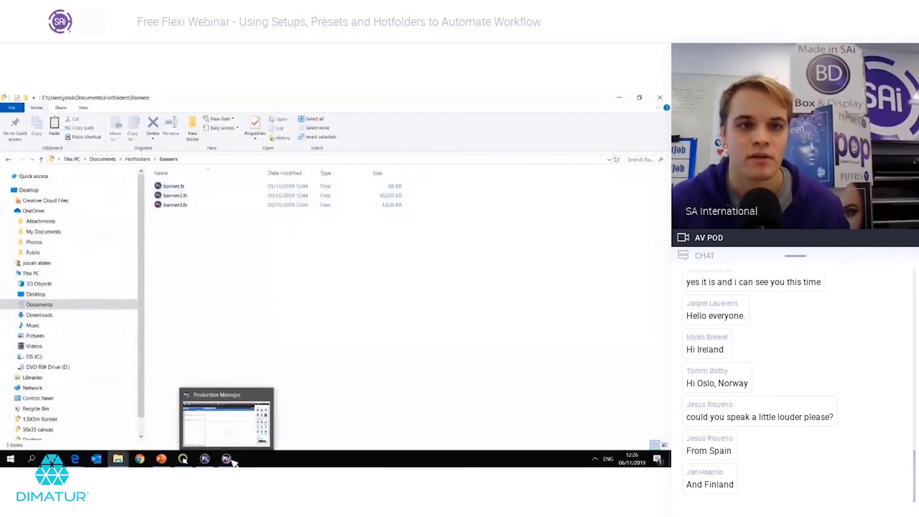
click(245, 426)
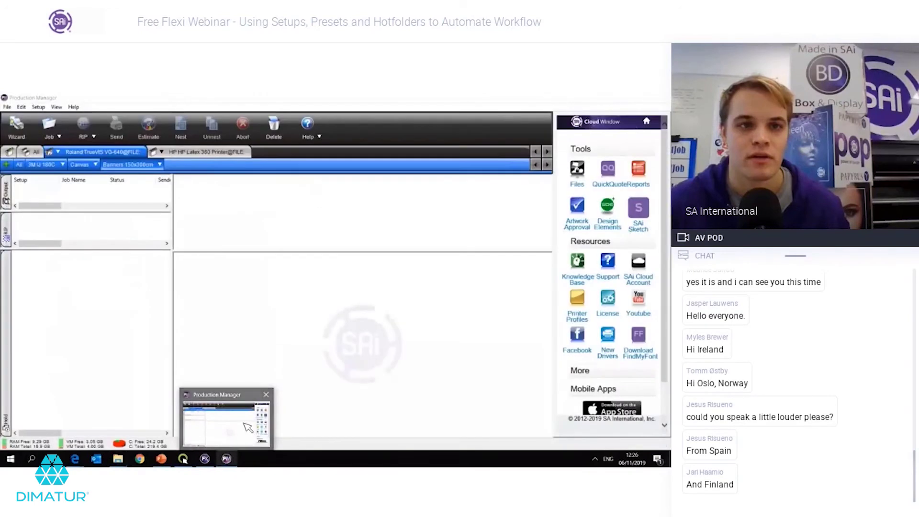
Step: Preview the held banner.fs, banner2.fs and banner3.fs jobs in the Banners 150x300cm queue
click(109, 262)
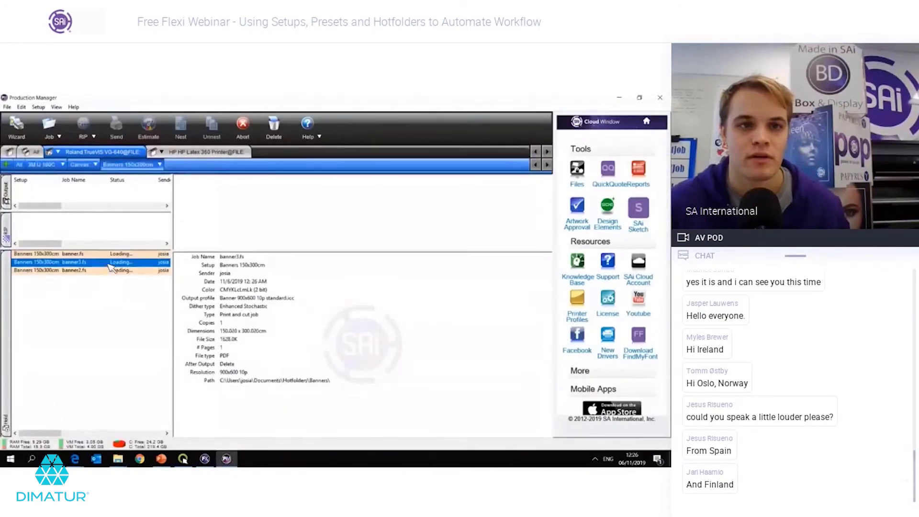
click(113, 272)
click(113, 264)
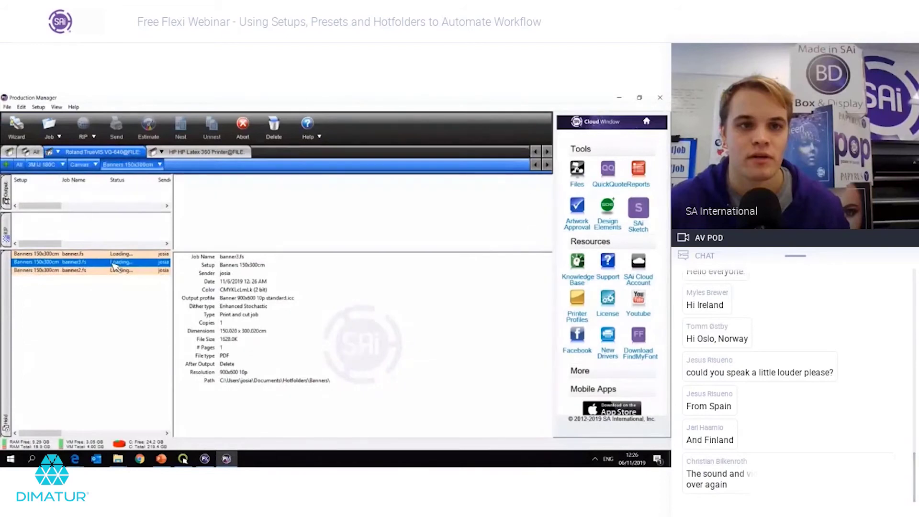
click(115, 255)
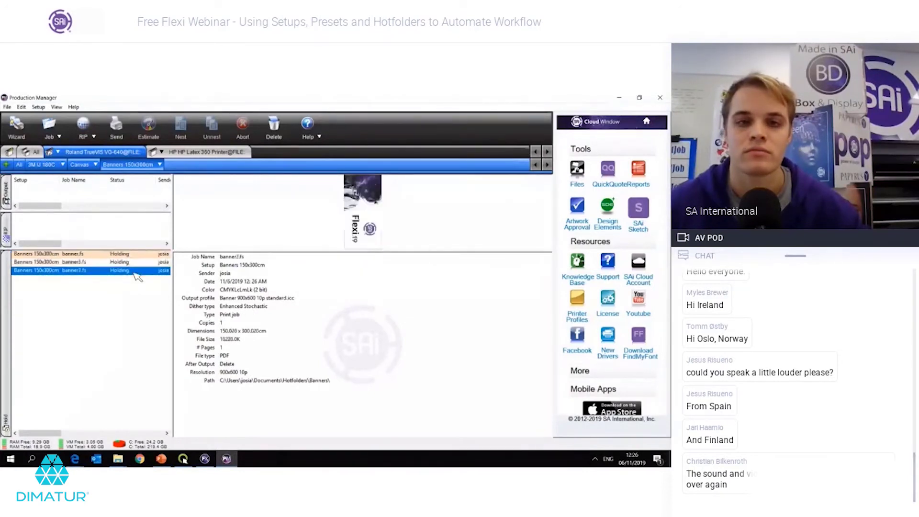
click(135, 255)
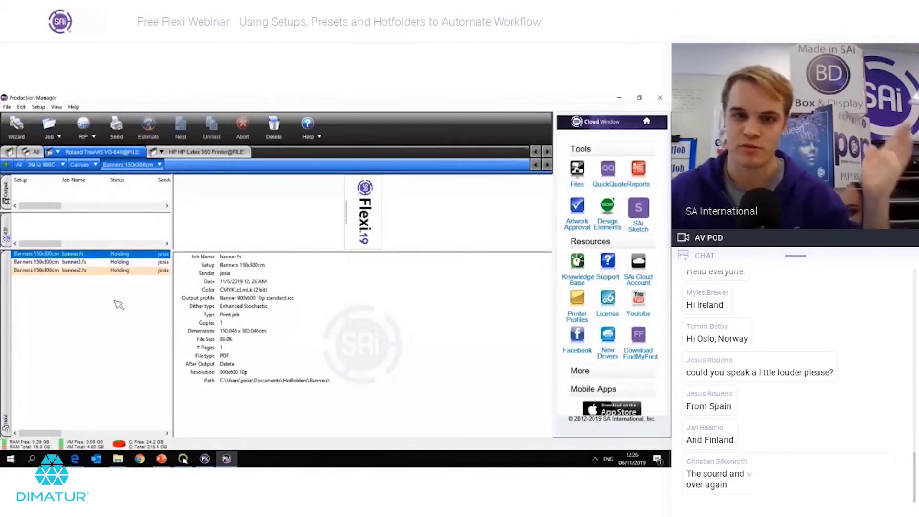
click(110, 262)
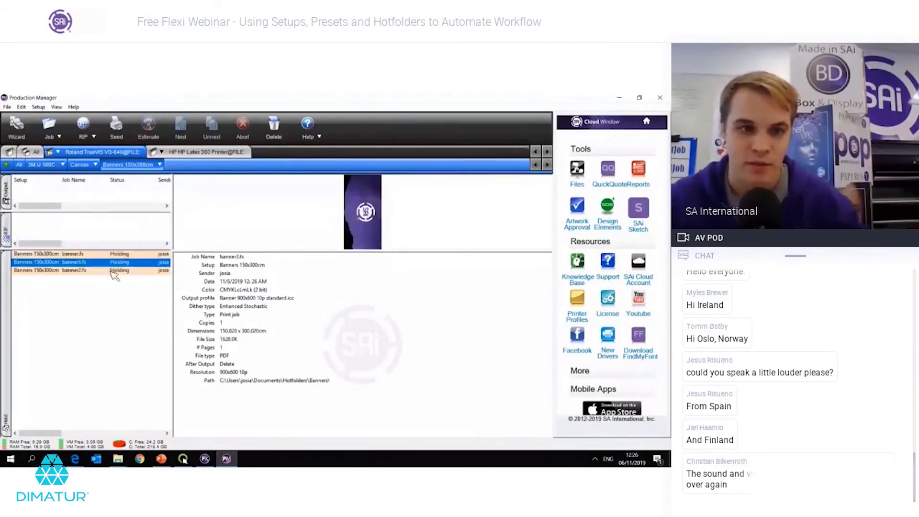
key(Up)
key(Down)
key(Up)
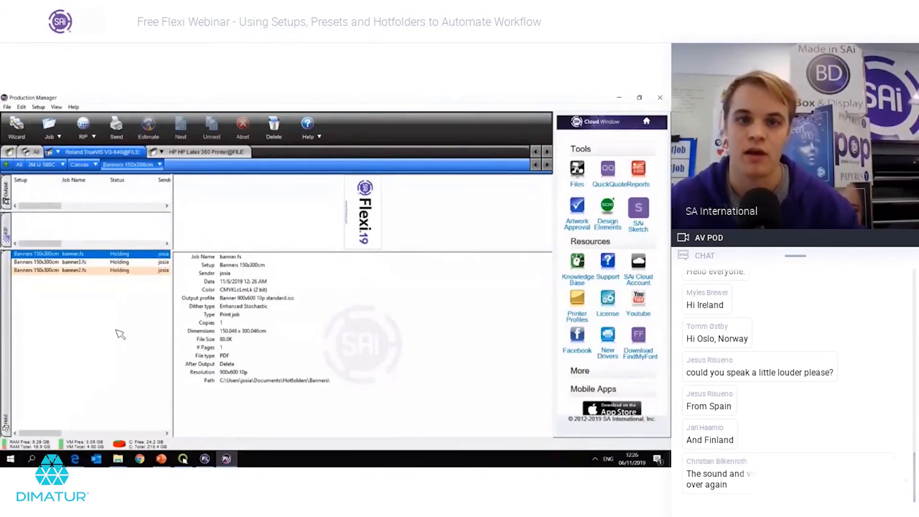
click(108, 265)
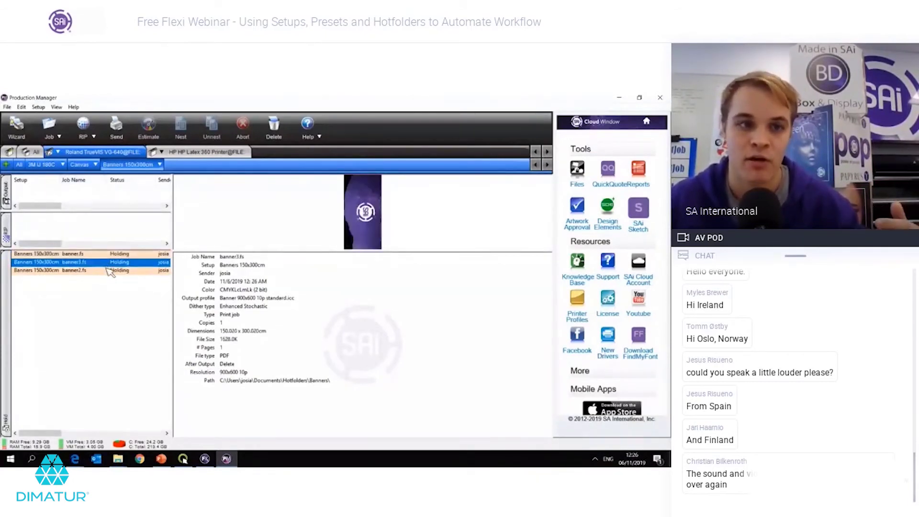
click(110, 270)
key(Up)
key(Up)
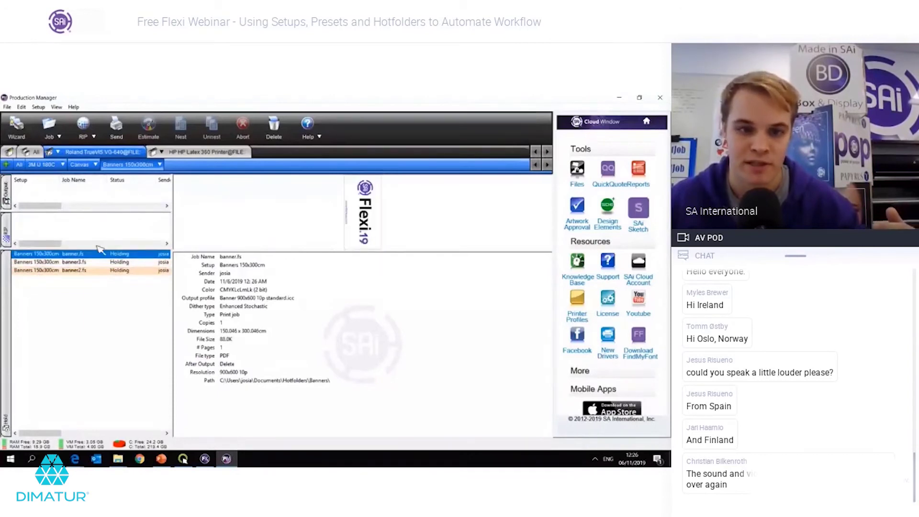
click(79, 164)
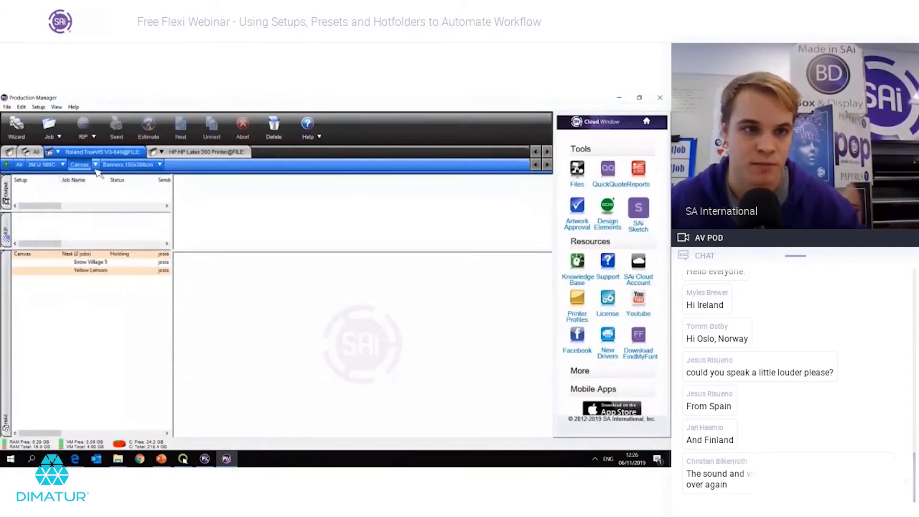
Step: Set the Canvas setup's After receive option to Hold and apply the change
click(96, 168)
click(143, 189)
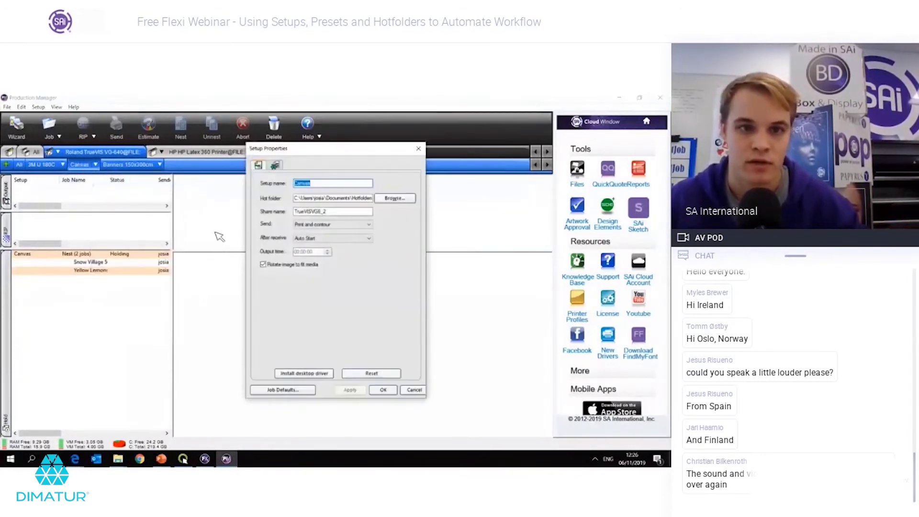
click(298, 239)
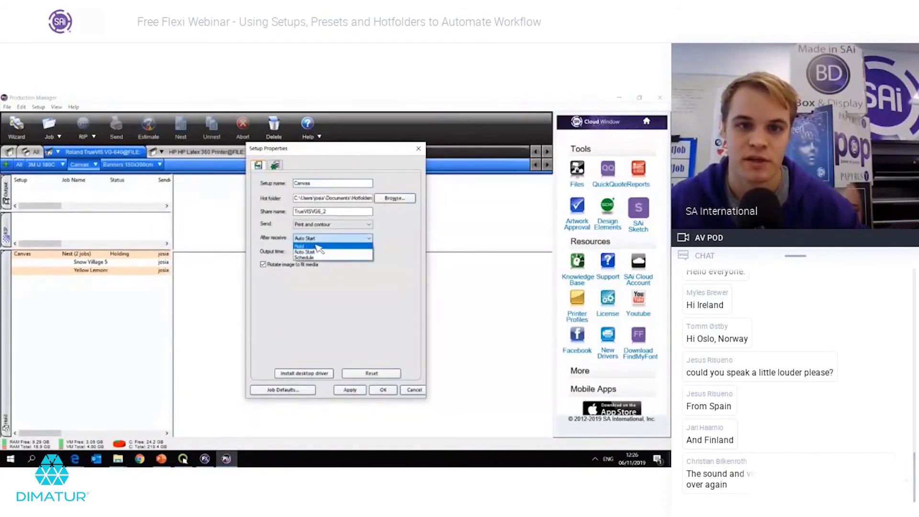
click(313, 246)
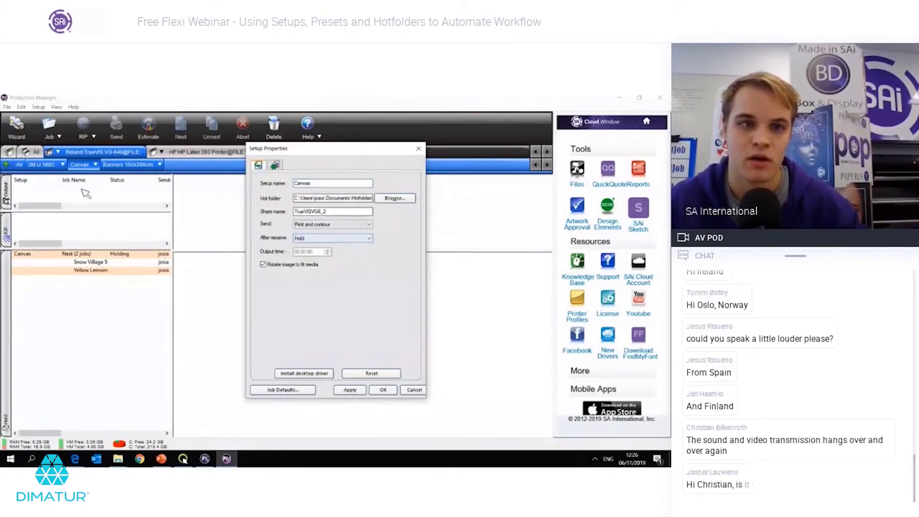
click(350, 390)
click(383, 390)
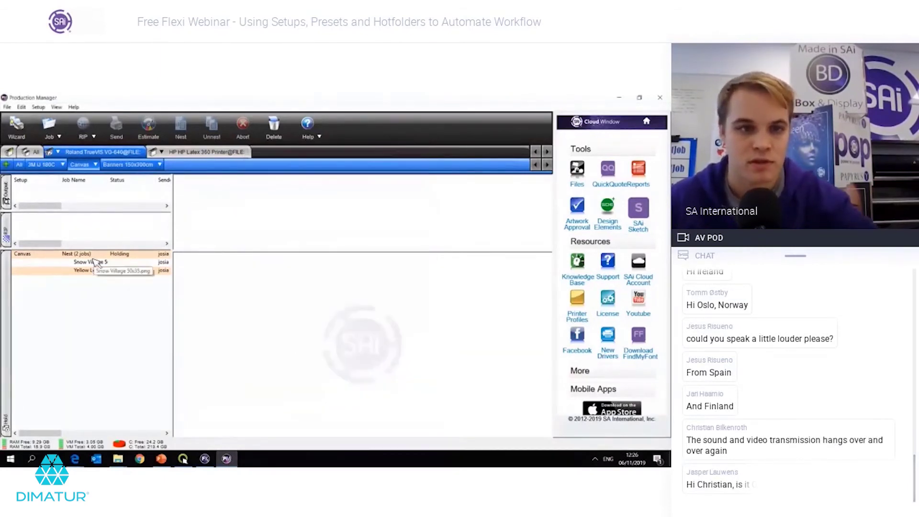
click(92, 257)
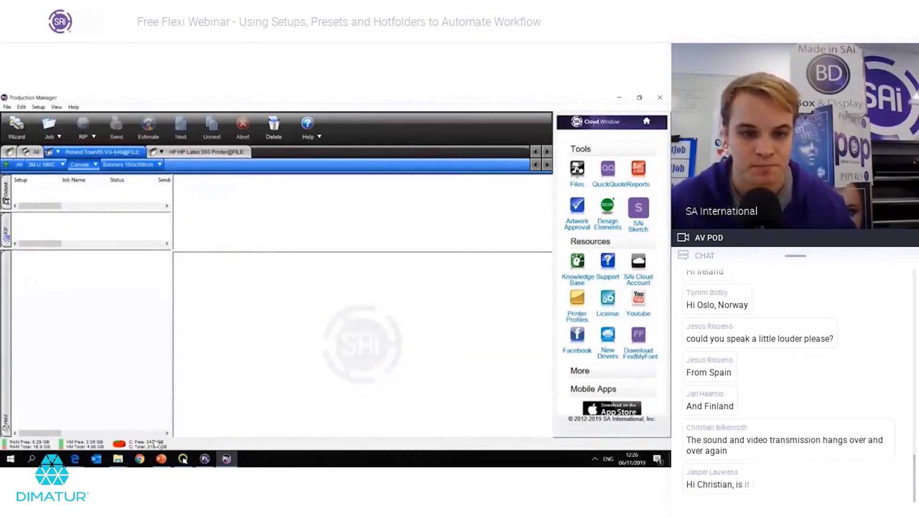
Step: Open Desktop > 50x35 canvas in File Explorer and select all four canvas PNGs
mouse_move(125, 461)
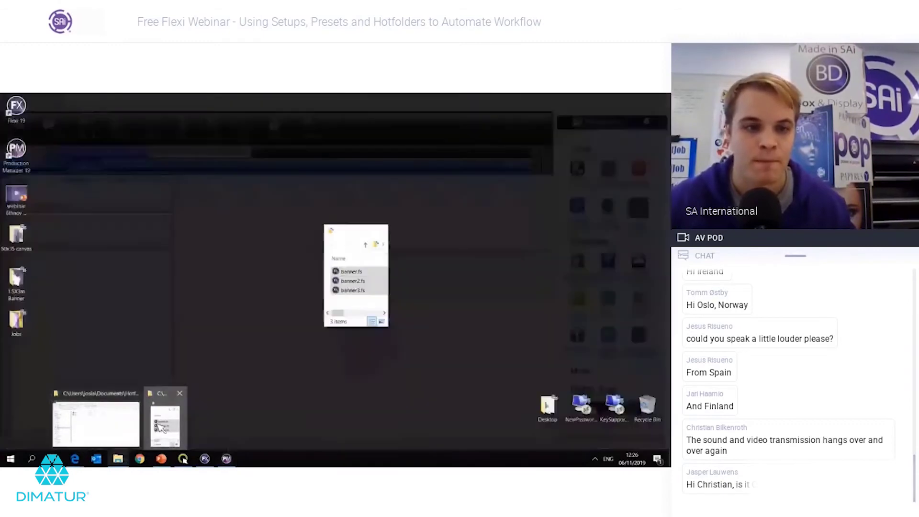
click(165, 422)
click(358, 232)
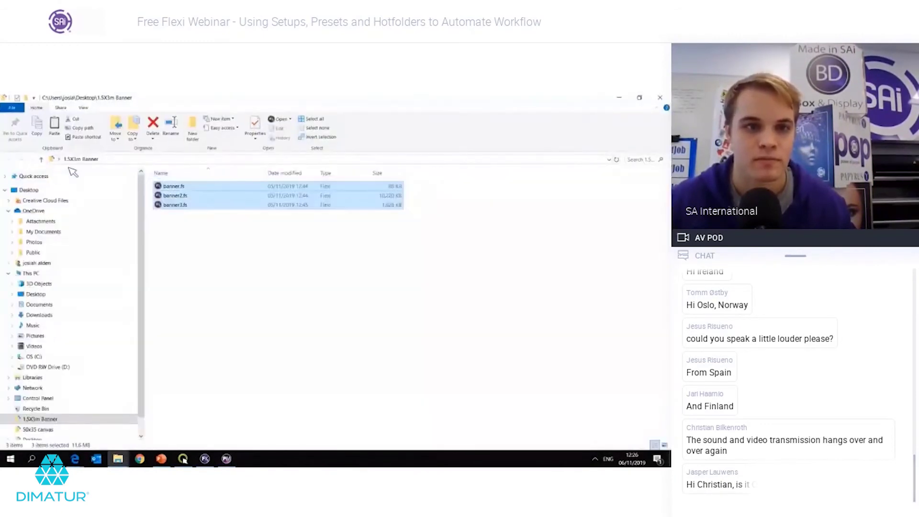
click(50, 304)
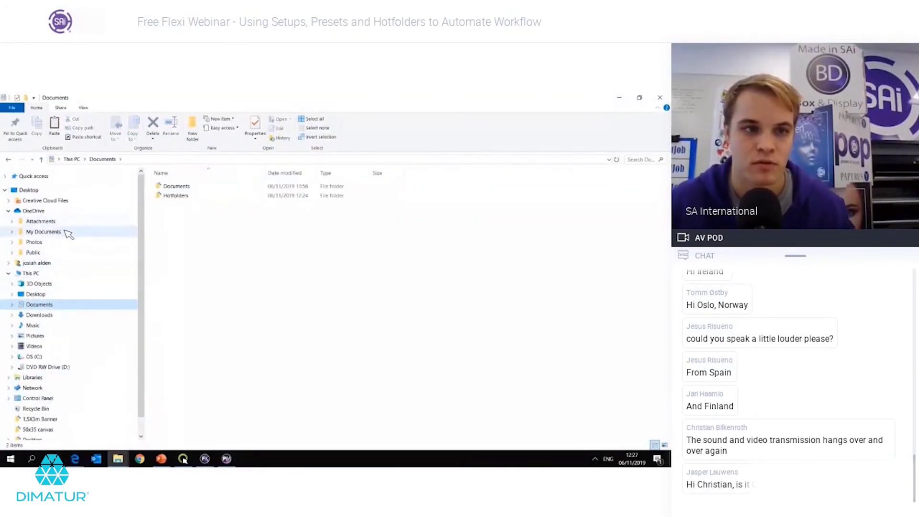
click(39, 191)
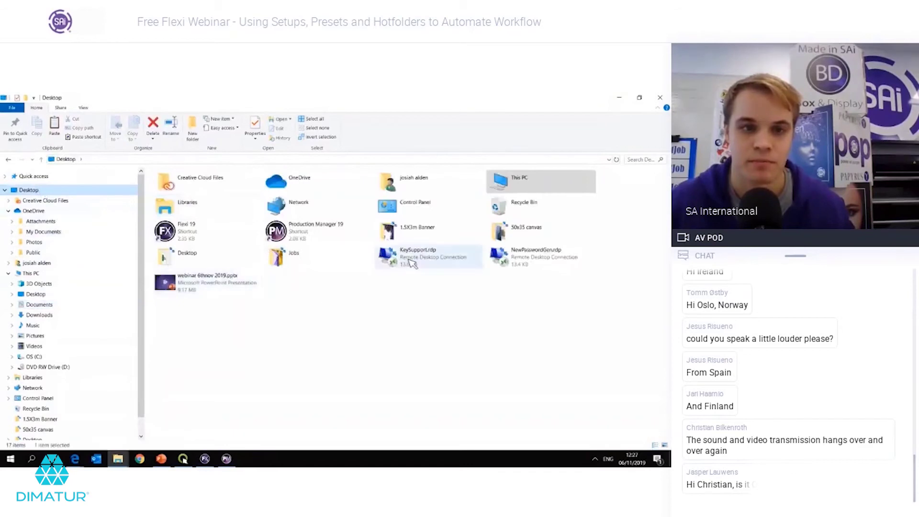
double_click(517, 236)
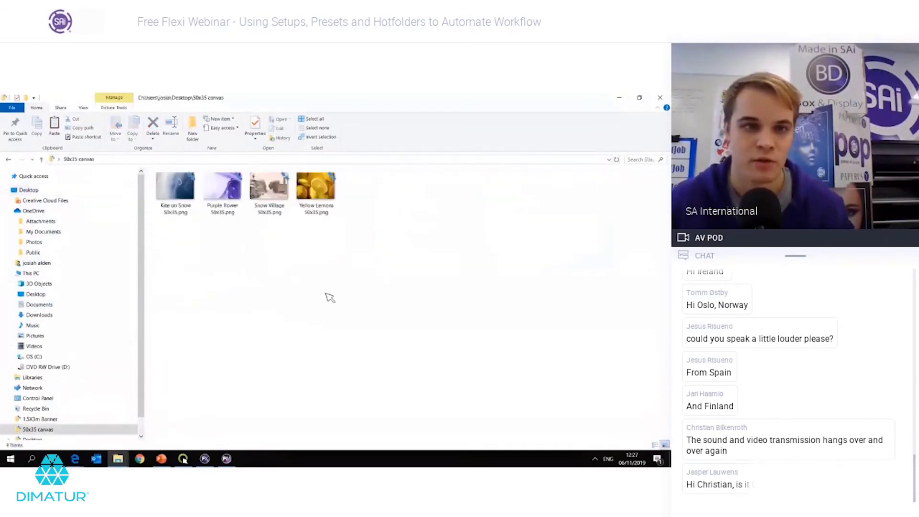
drag(421, 274, 164, 184)
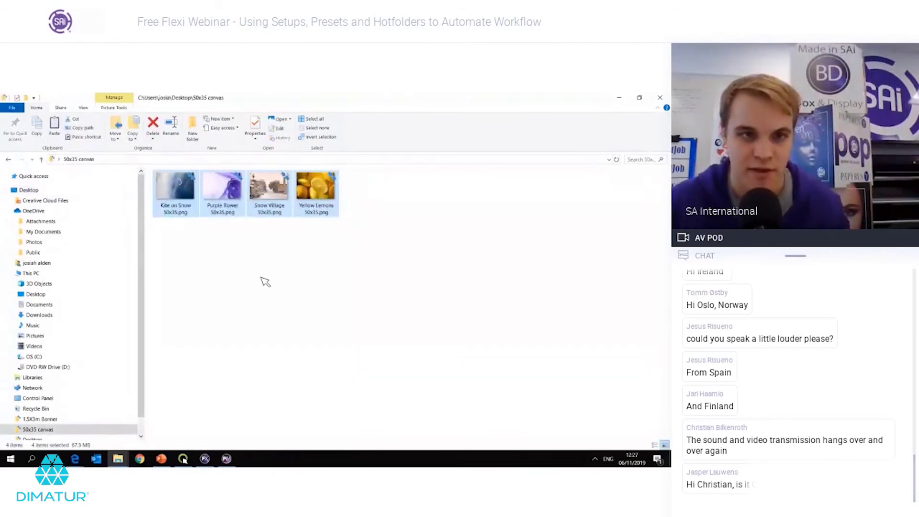
click(265, 282)
Step: Paste the four images into Documents\Hotfolders\Canvas and return to Production Manager
click(52, 307)
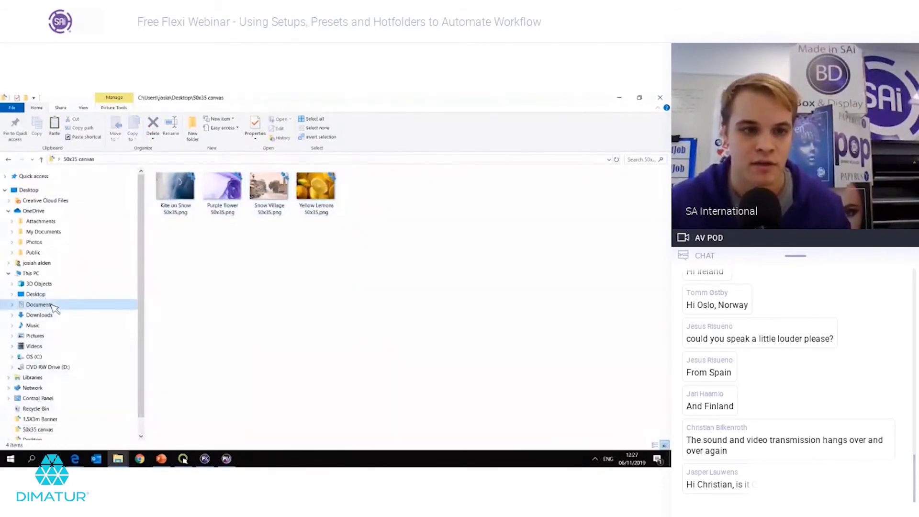
click(194, 197)
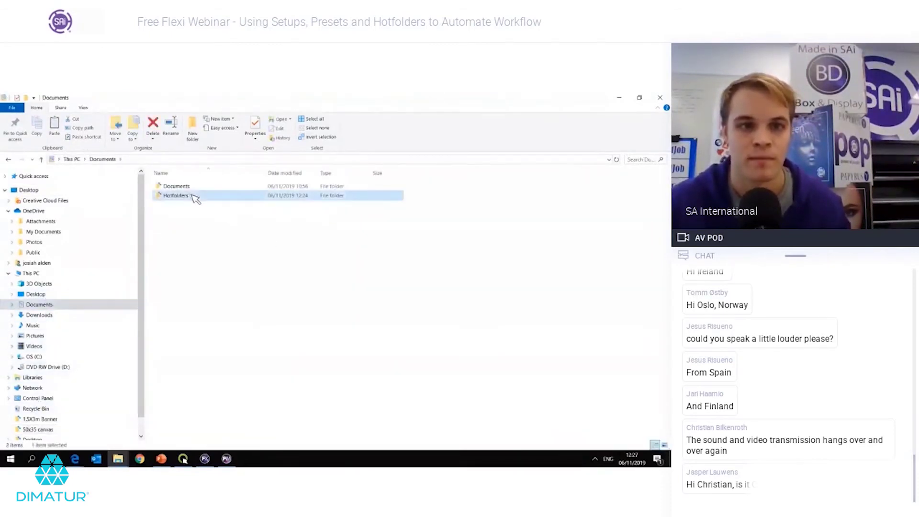
double_click(194, 197)
double_click(199, 205)
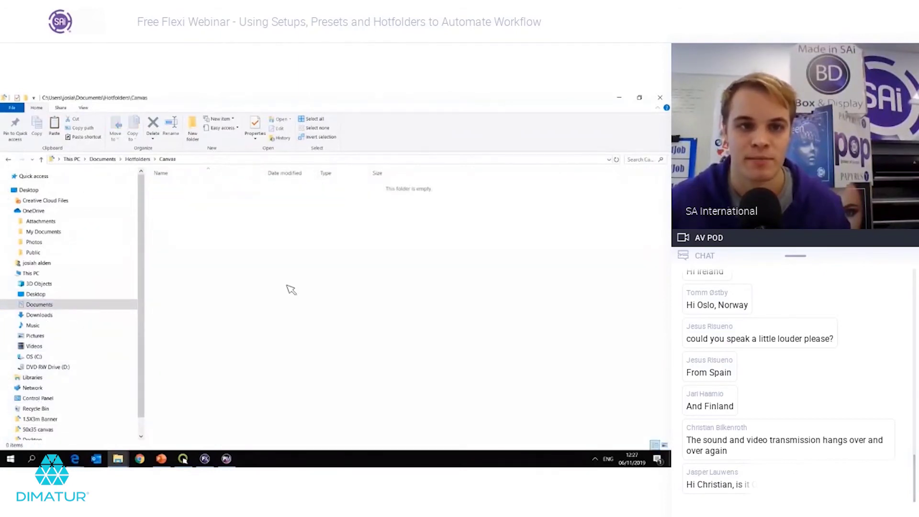
key(ctrl+v)
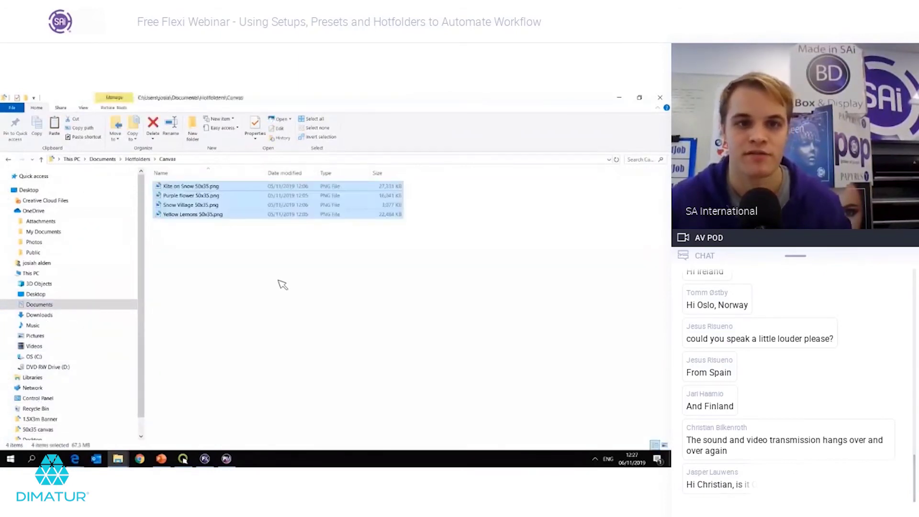
click(270, 285)
click(226, 458)
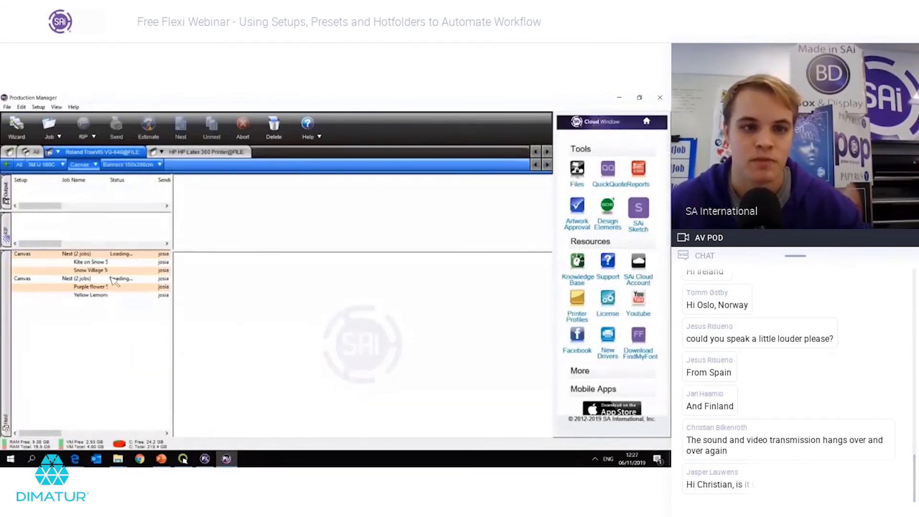
Step: Confirm the job properties of both Canvas nests, then bring up the Canvas setup's actions list
double_click(113, 253)
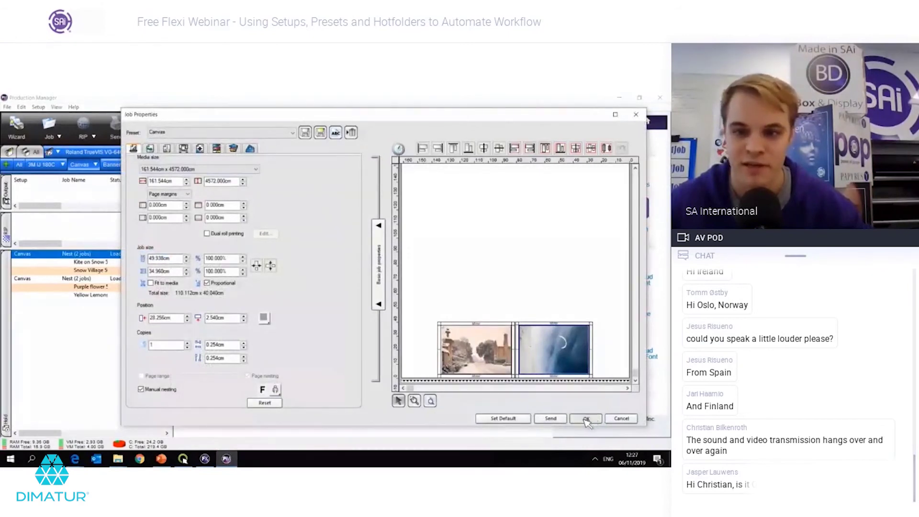
click(586, 419)
double_click(91, 279)
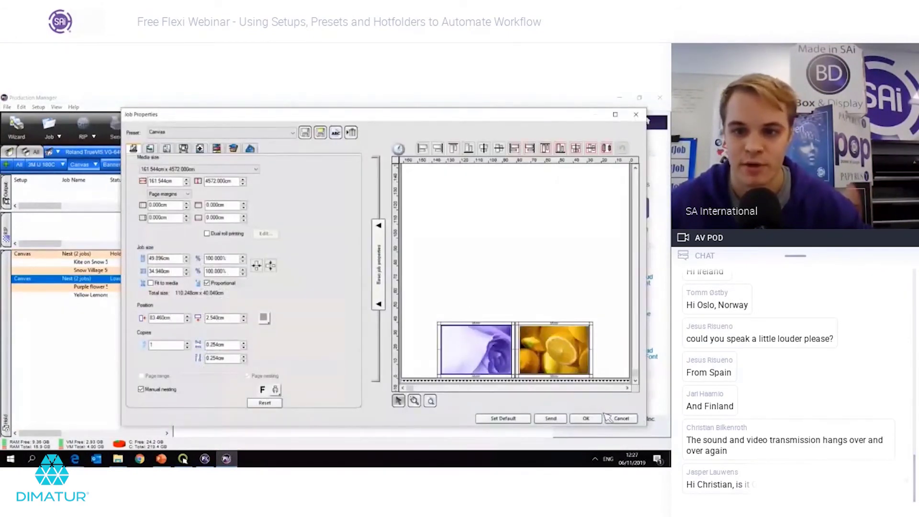
click(590, 418)
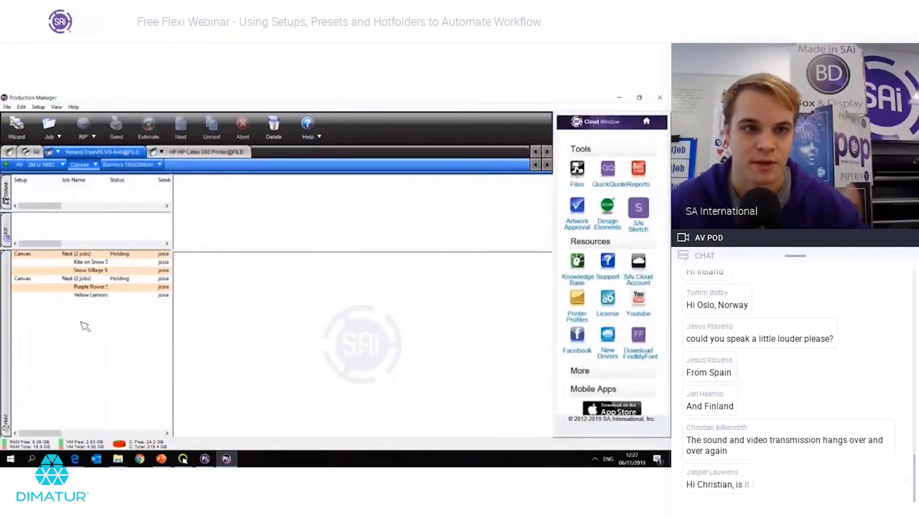
click(95, 164)
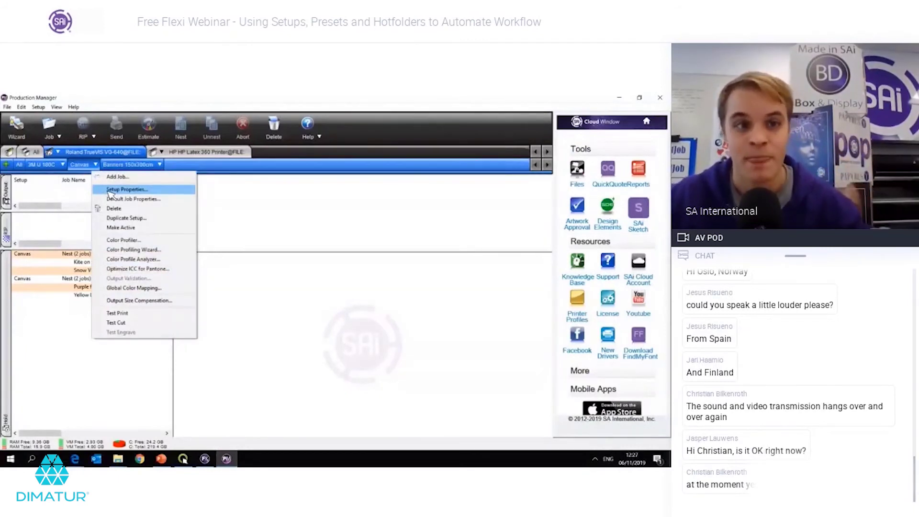
Step: Set the Canvas setup's After receive to Auto Start and check that it nests every 2 jobs
click(109, 191)
click(316, 238)
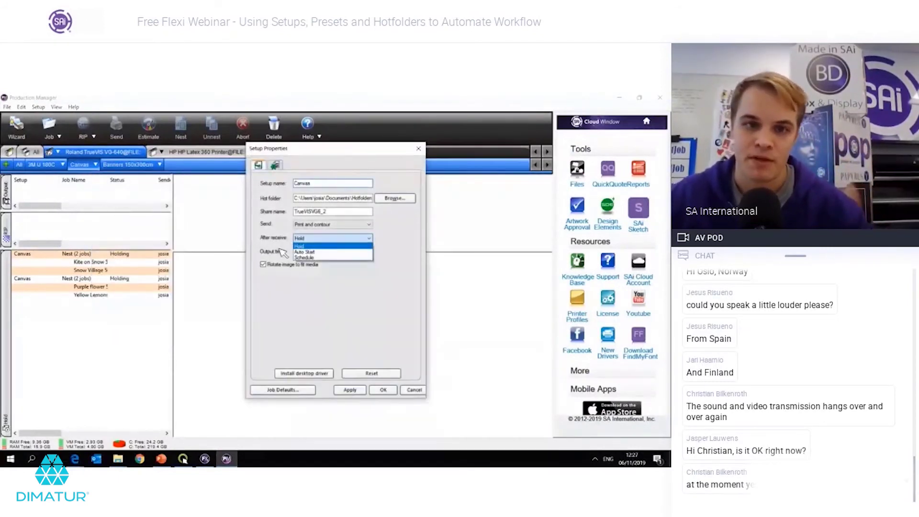
click(305, 249)
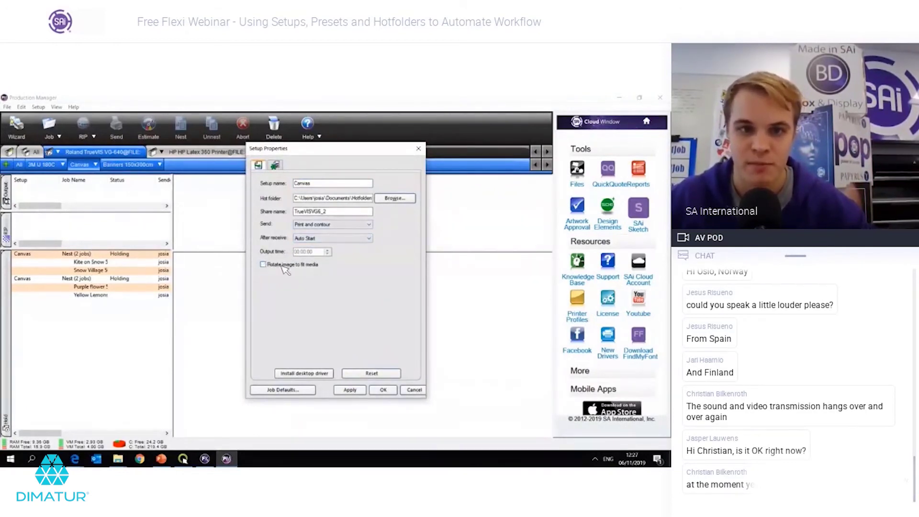
click(276, 166)
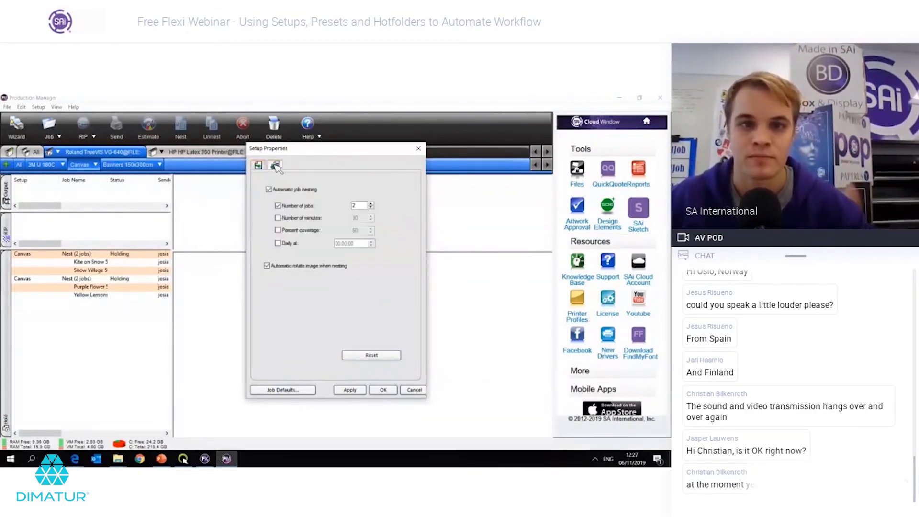
click(258, 165)
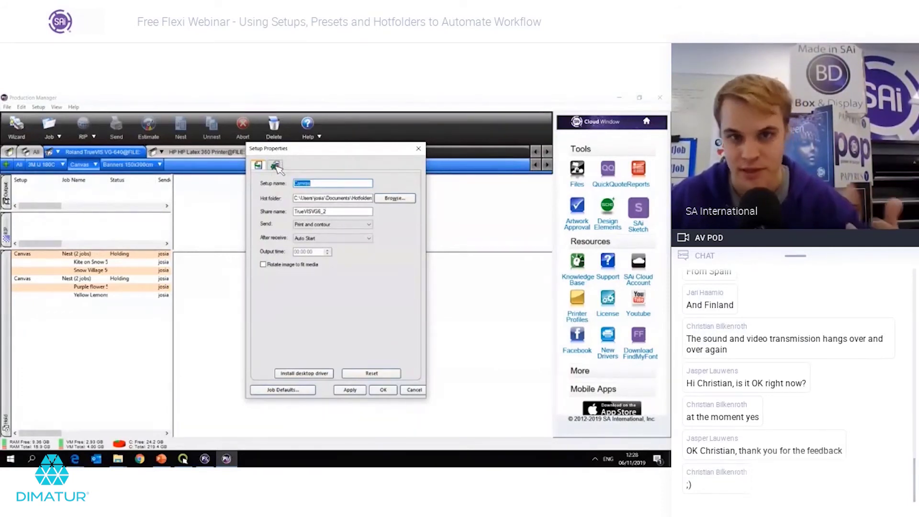
click(276, 166)
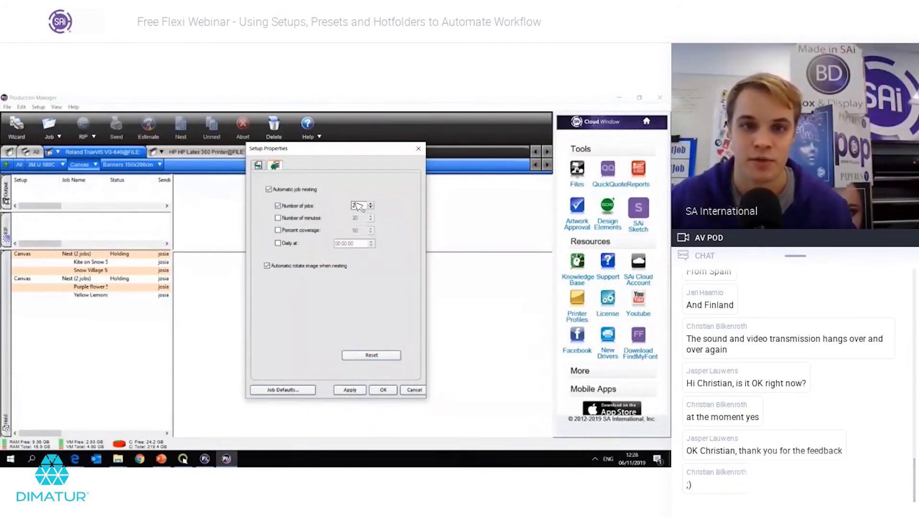
key(Escape)
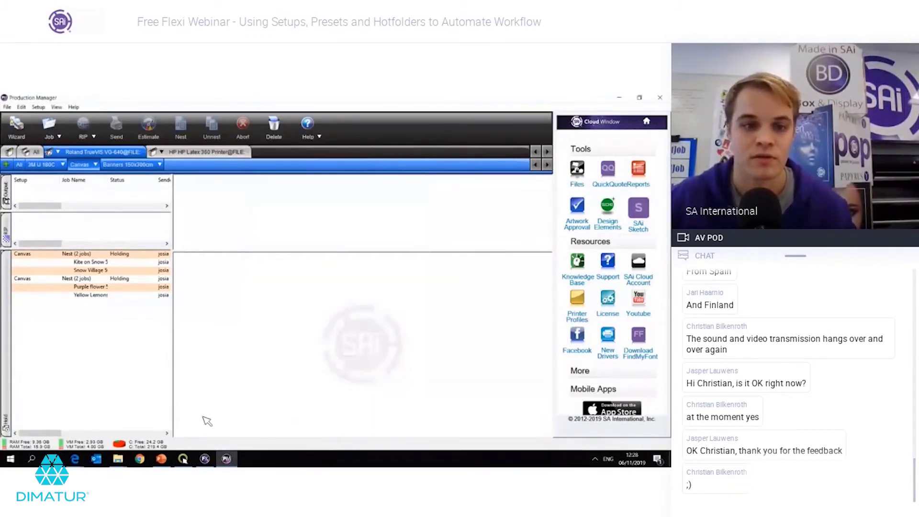
Step: Duplicate Yellow Lemons 50x35.png in the Hotfolders\Canvas folder with Ctrl+C and Ctrl+V
mouse_move(118, 458)
click(165, 412)
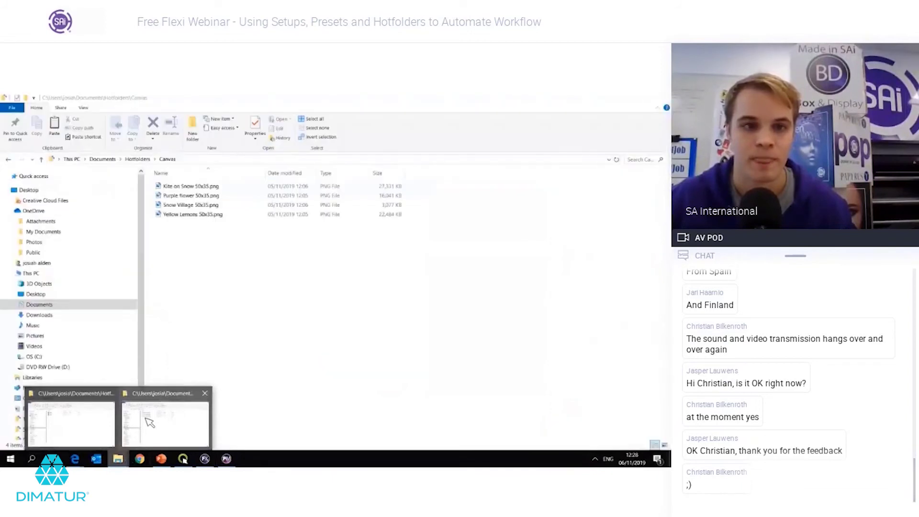
click(228, 216)
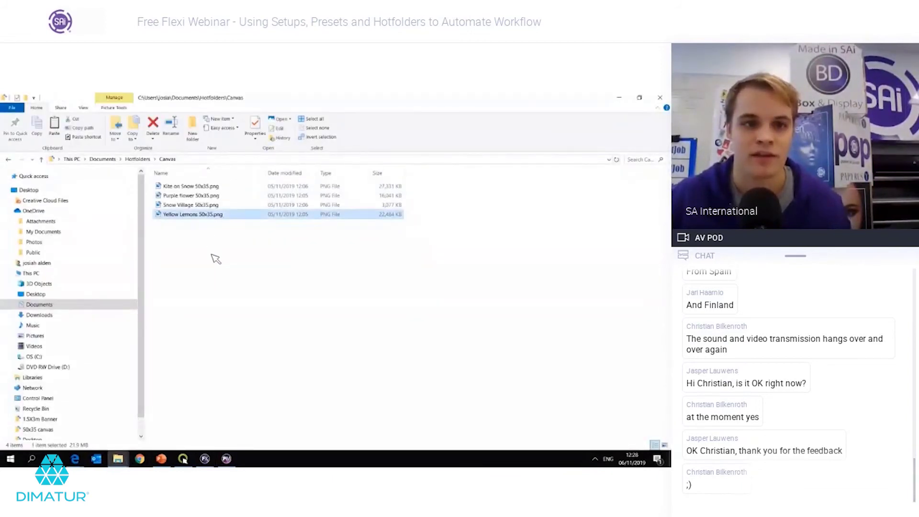
key(ctrl+c)
key(ctrl+v)
click(194, 429)
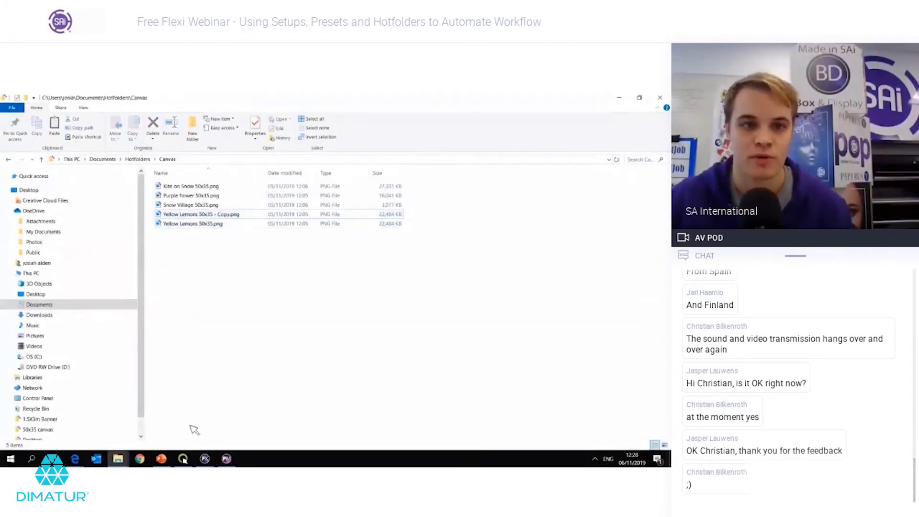
Step: Inspect the new Yellow Lemons job holding in Production Manager's Canvas queue
click(226, 459)
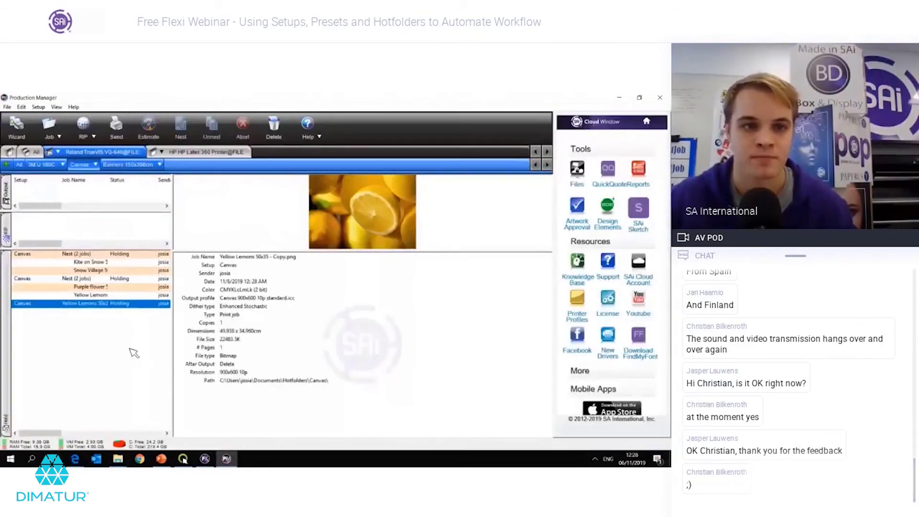
click(134, 353)
click(136, 306)
click(76, 320)
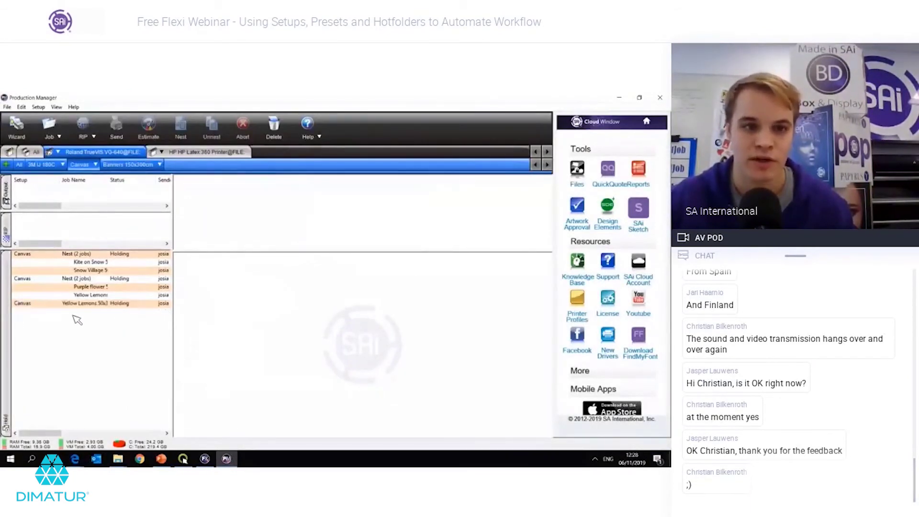
click(143, 306)
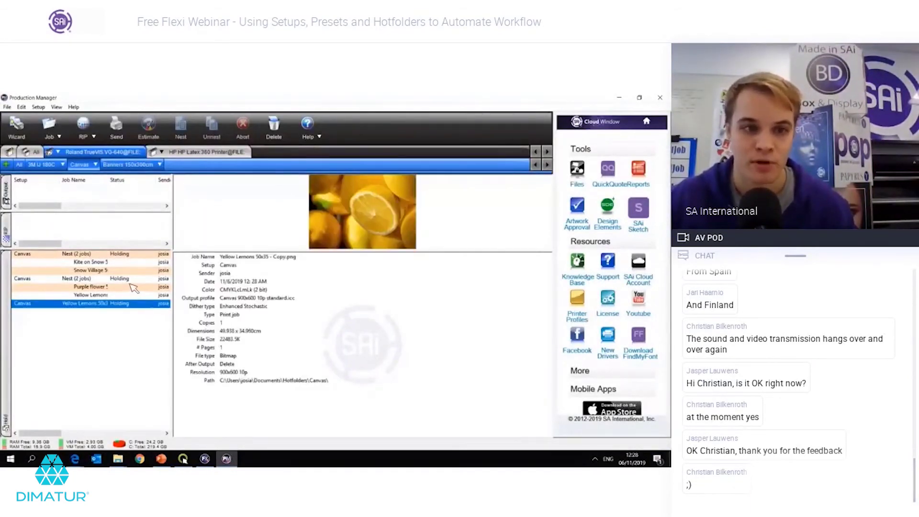
click(113, 337)
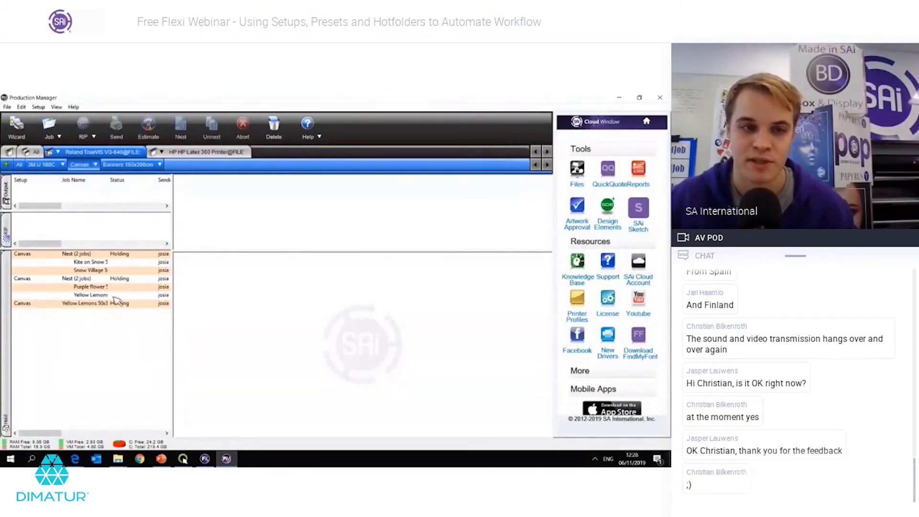
click(117, 304)
click(96, 165)
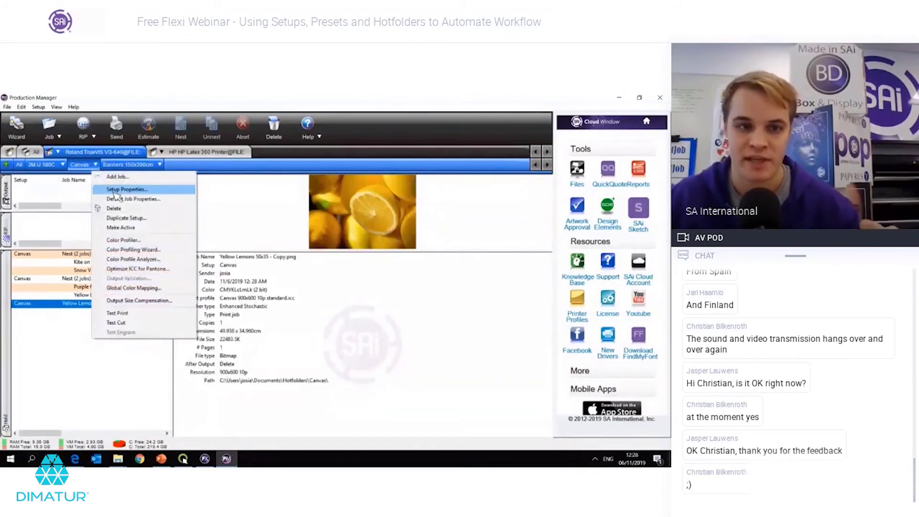
click(125, 190)
Step: Review the job properties of the Purple flower/Yellow Lemons and Kite/Snow Village nests
click(86, 279)
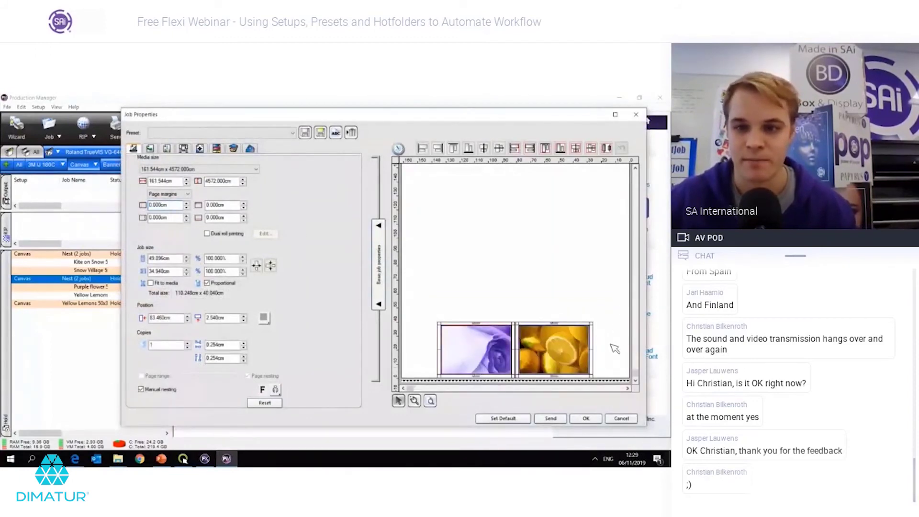
click(544, 344)
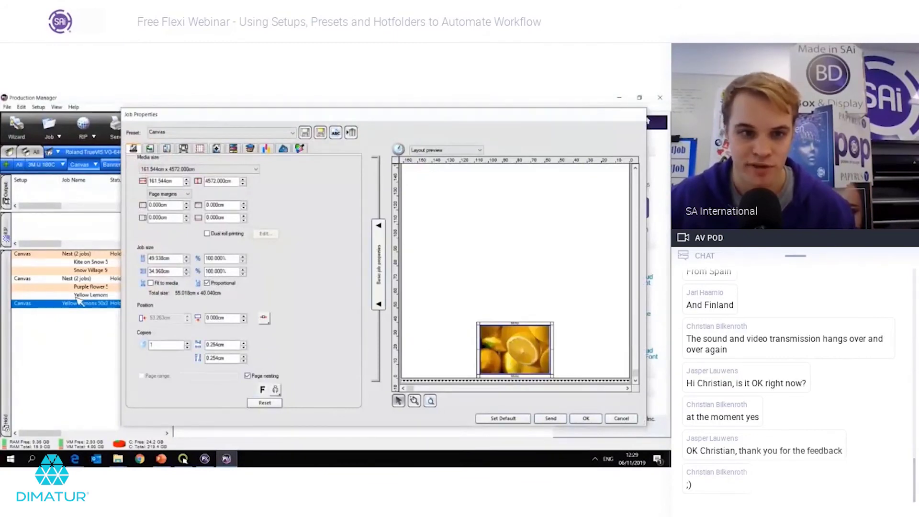
key(Escape)
click(129, 254)
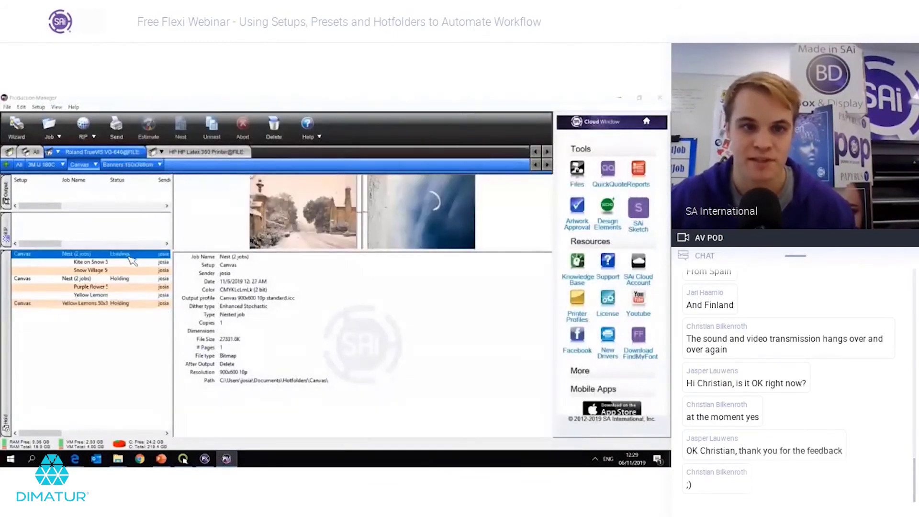
double_click(132, 260)
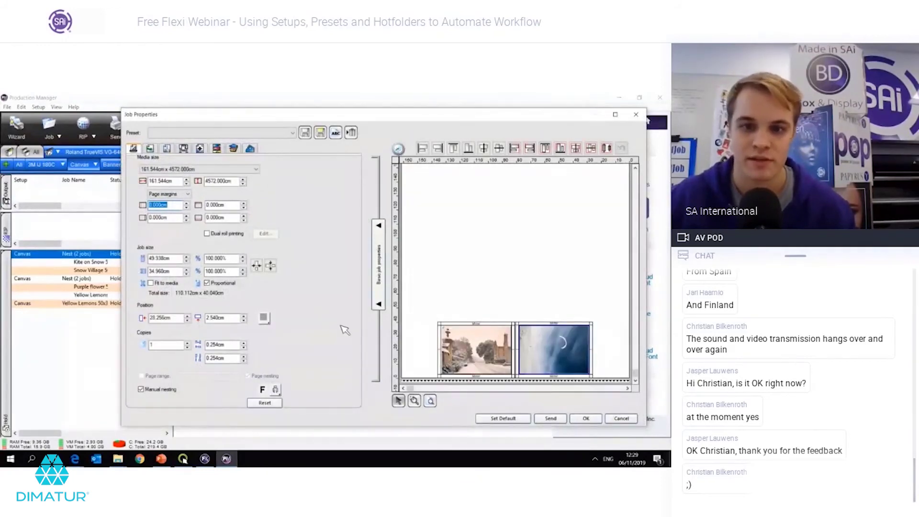
key(Escape)
click(102, 349)
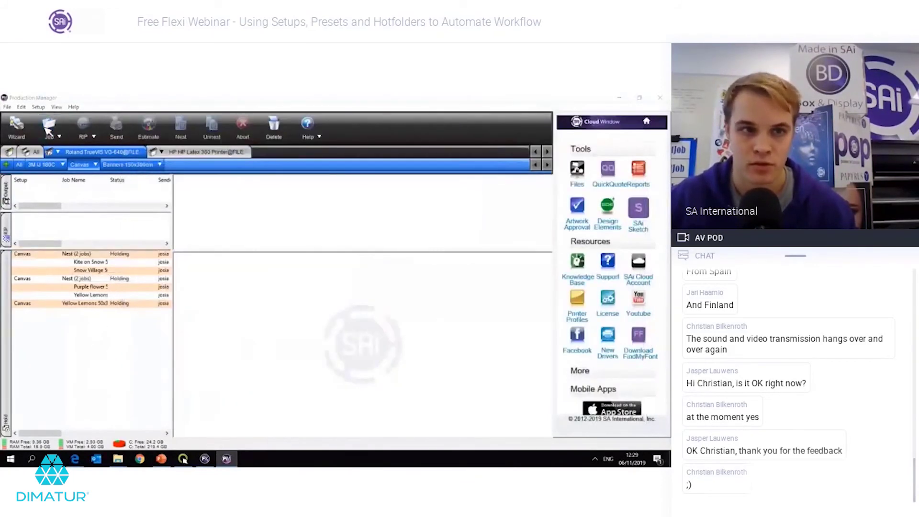
Step: Paste a duplicate of Snow Village 50x35.png into the Canvas hot folder, then return to Production Manager
click(47, 130)
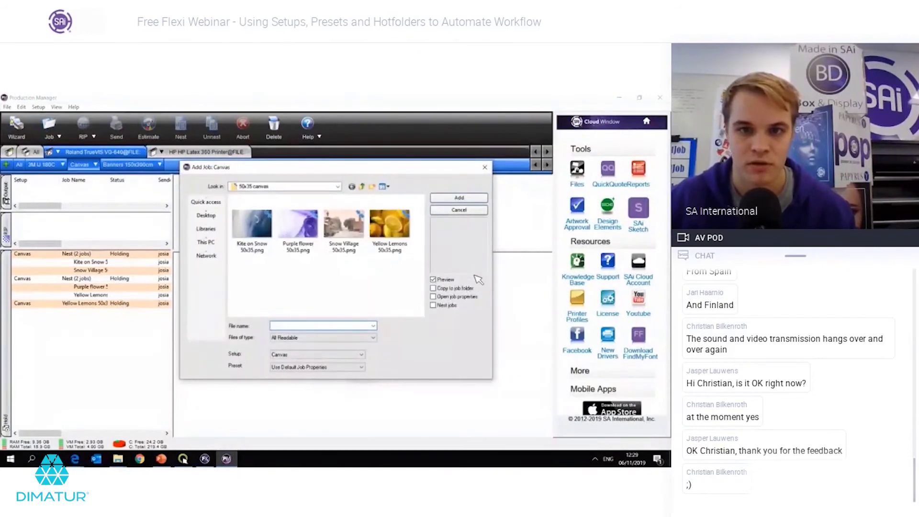
click(485, 168)
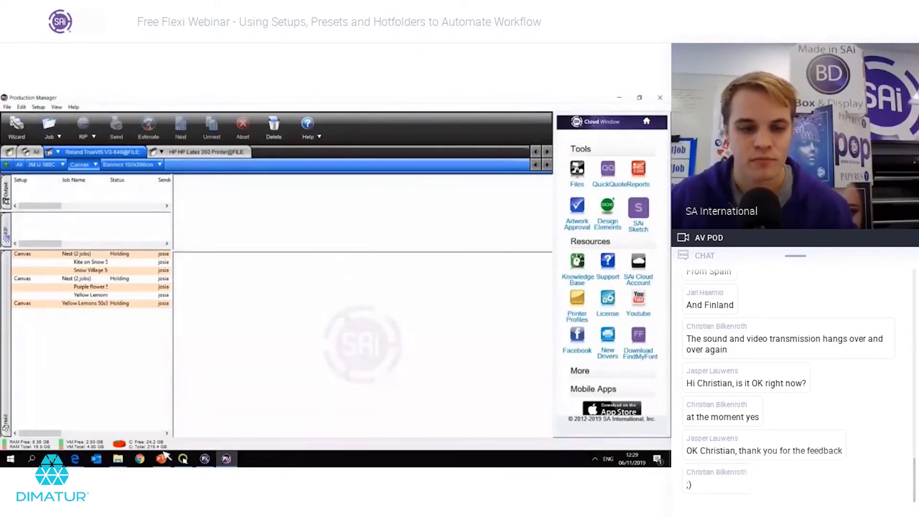
click(118, 459)
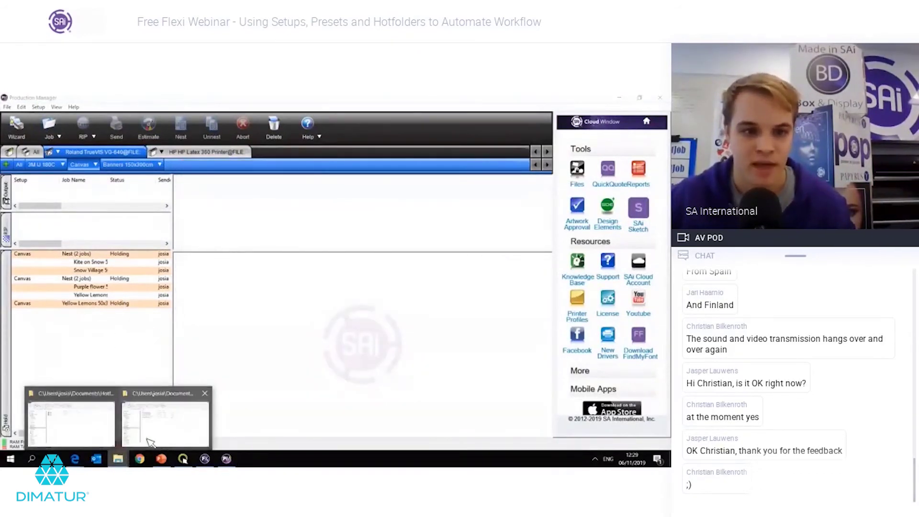
click(165, 417)
click(201, 205)
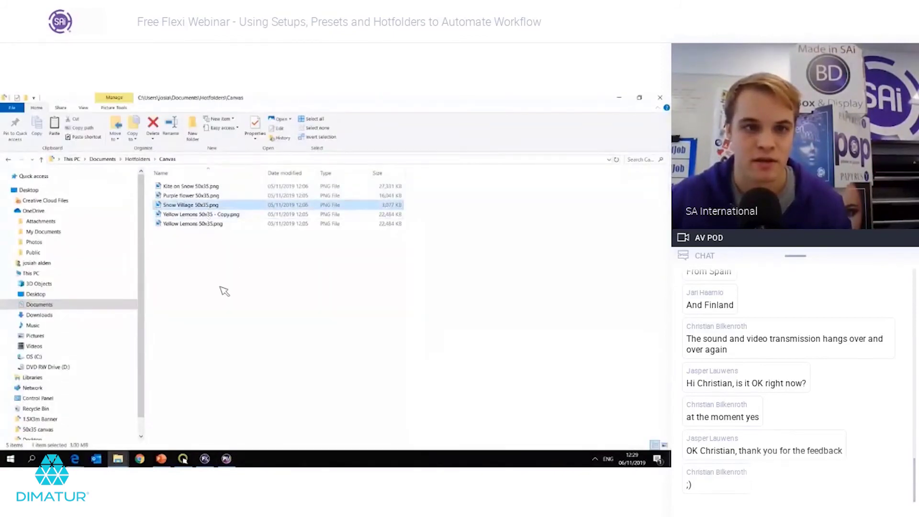
key(ctrl+v)
click(227, 459)
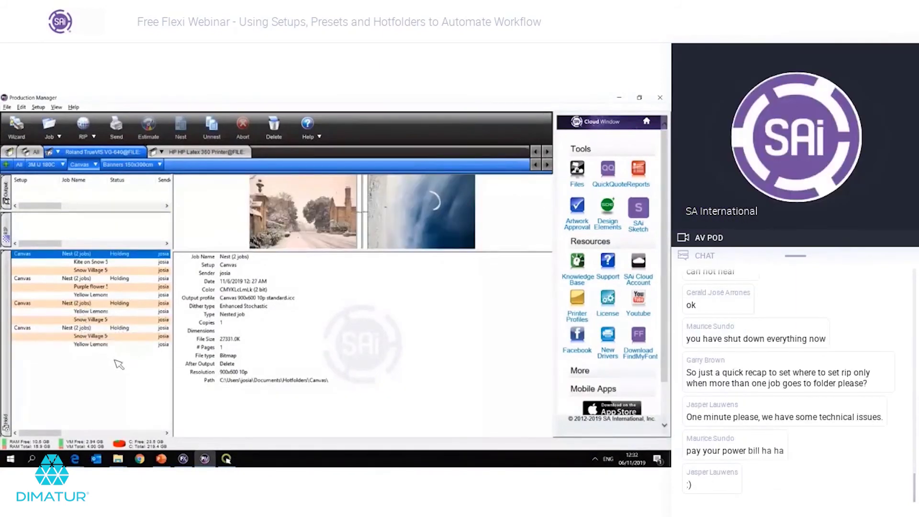
Step: Open the Canvas Setup Properties and leave After receive set to Hold
click(119, 364)
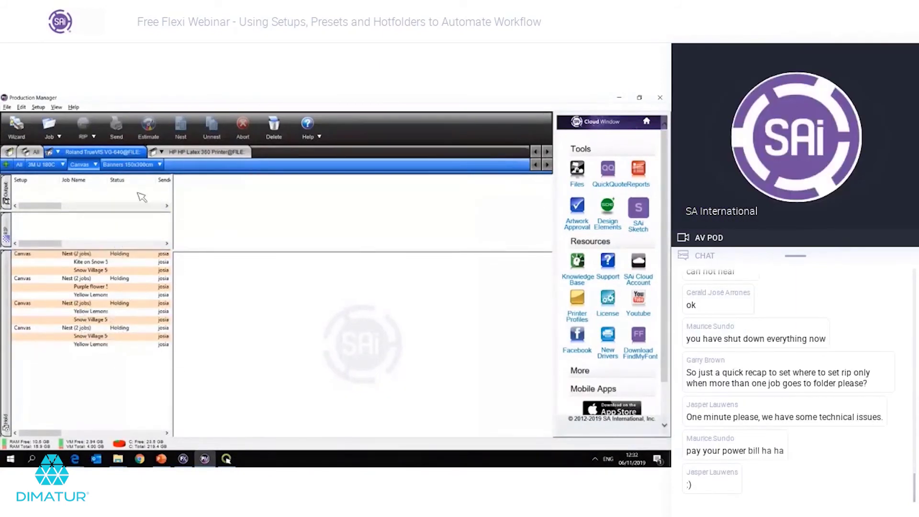
click(94, 165)
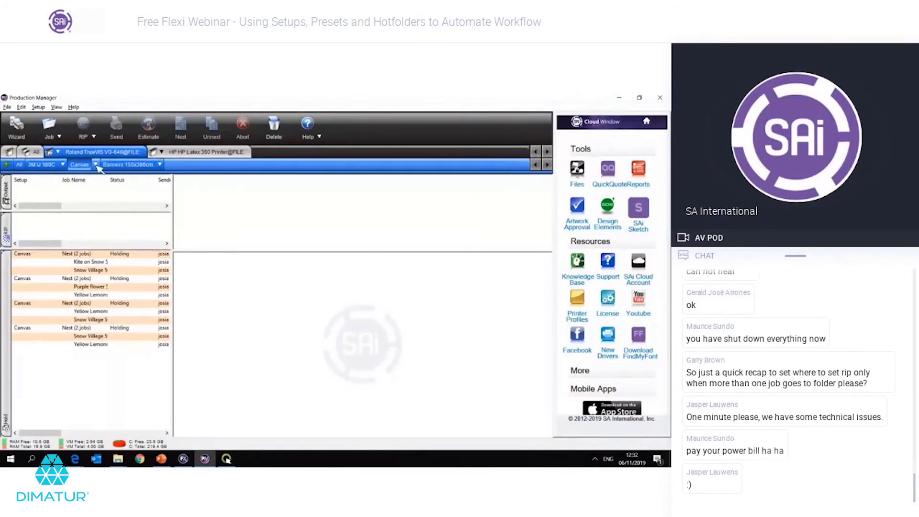
click(97, 166)
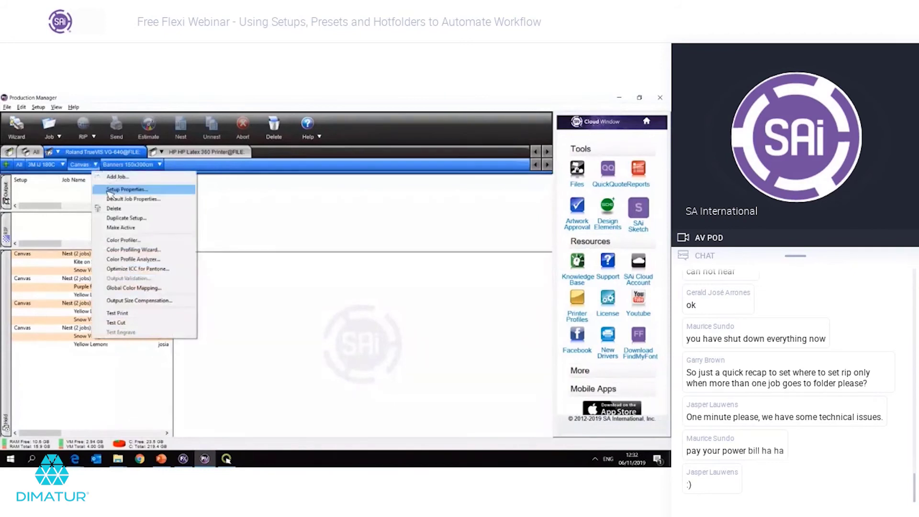
click(110, 190)
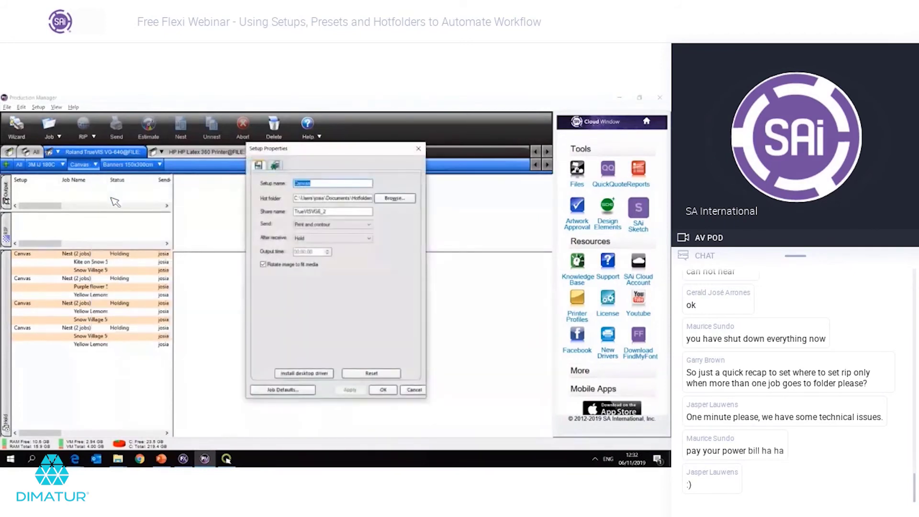
click(331, 239)
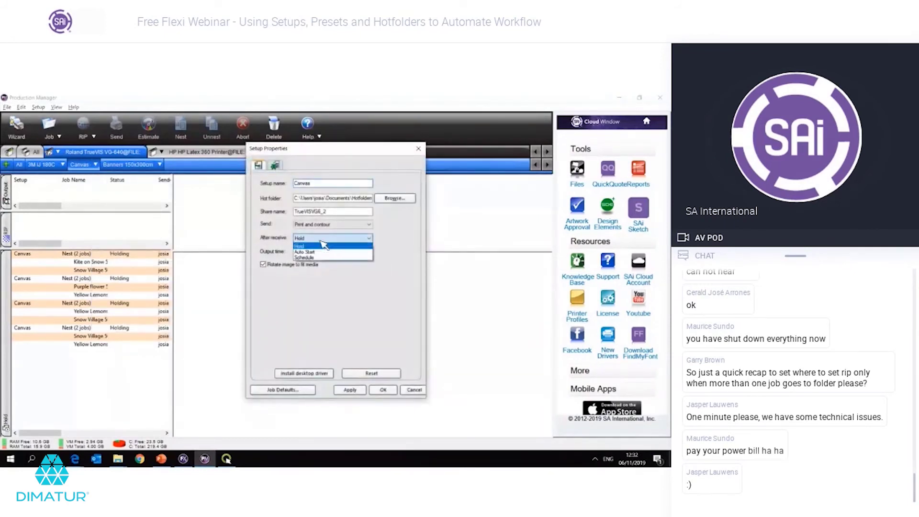
click(328, 253)
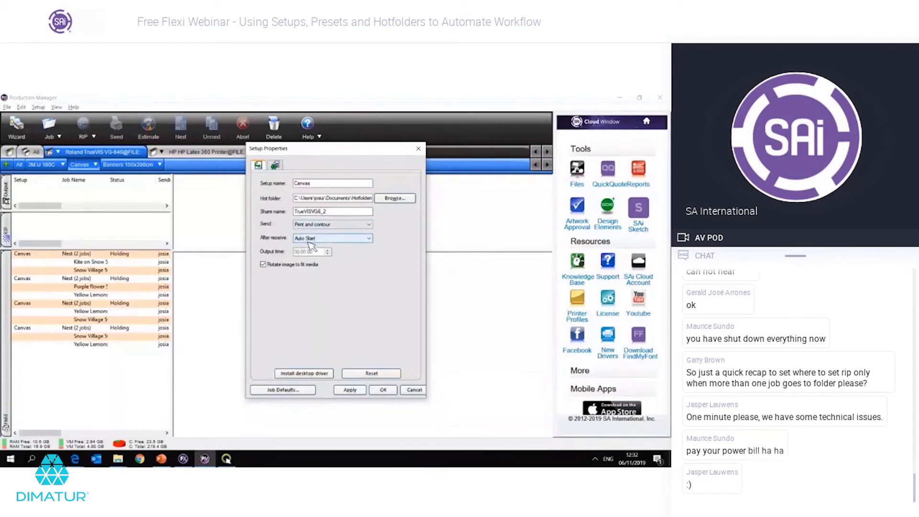
click(309, 241)
click(314, 246)
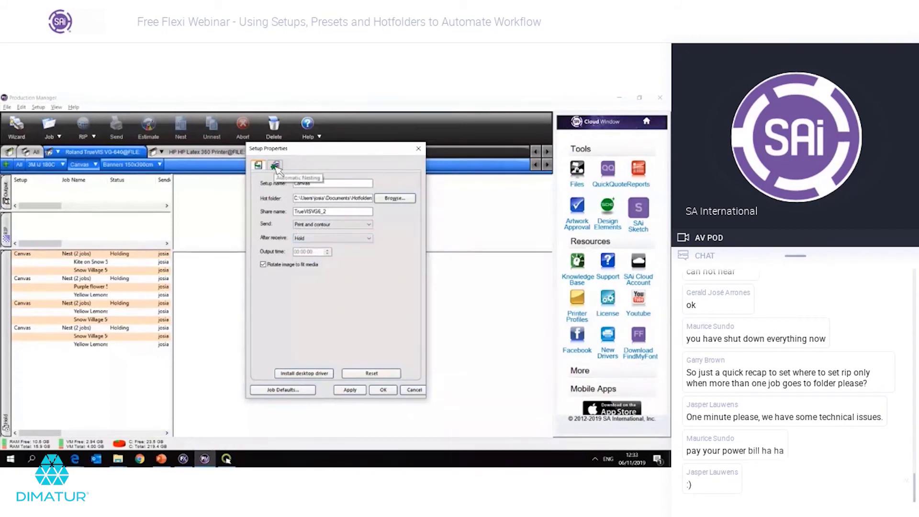
Step: Keep automatic job nesting on with Number of jobs set to 2
click(276, 167)
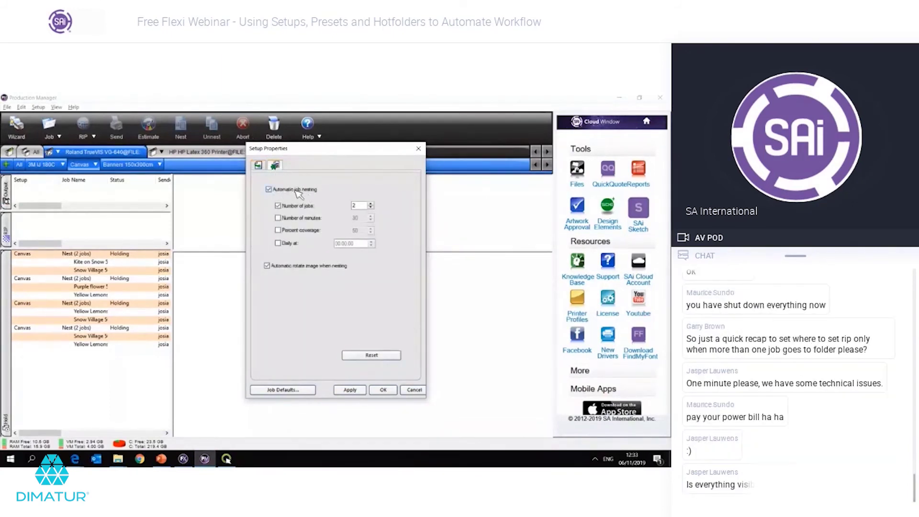
click(296, 190)
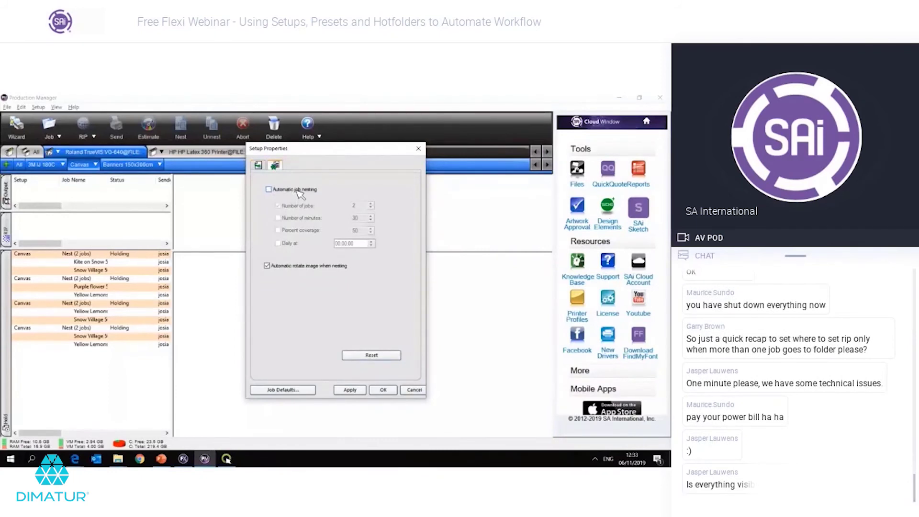
click(297, 190)
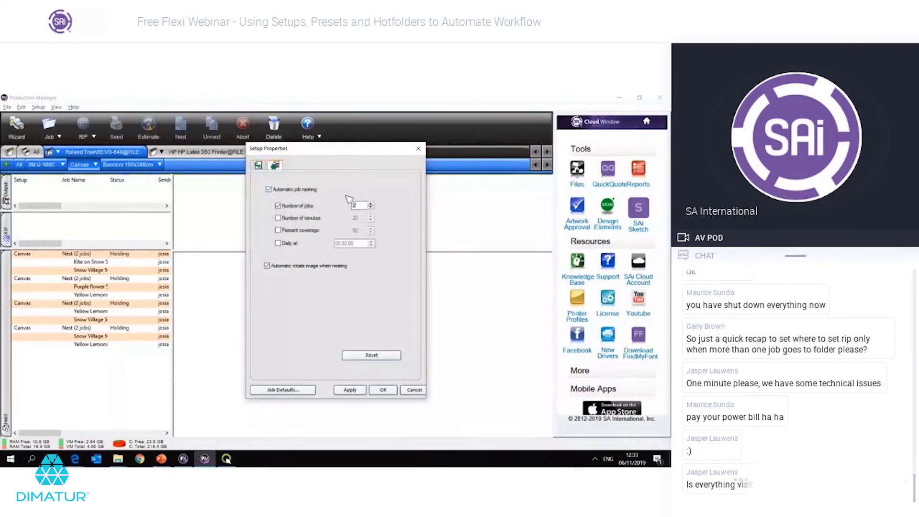
double_click(360, 208)
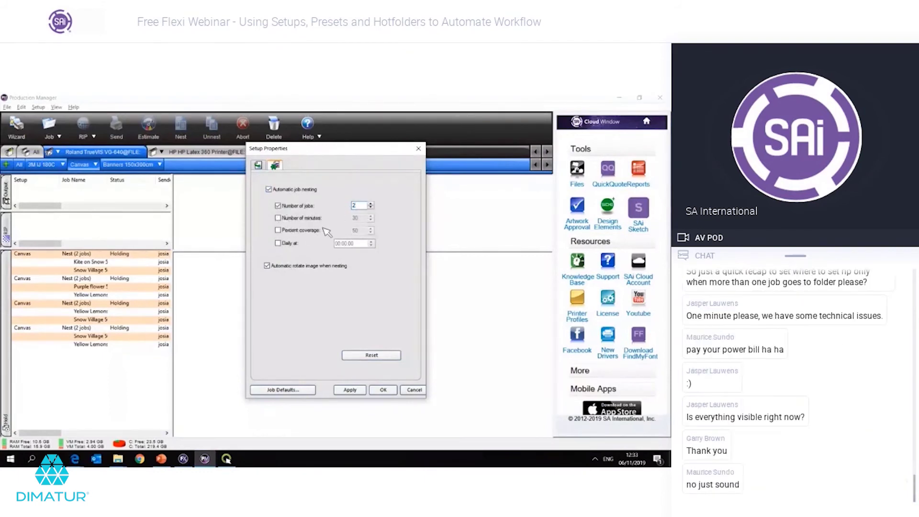
double_click(356, 207)
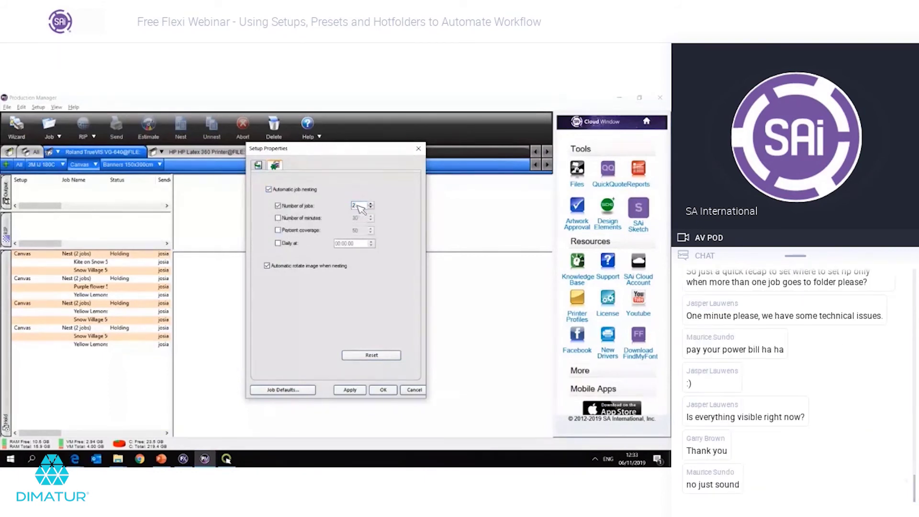
click(312, 205)
click(373, 308)
click(285, 193)
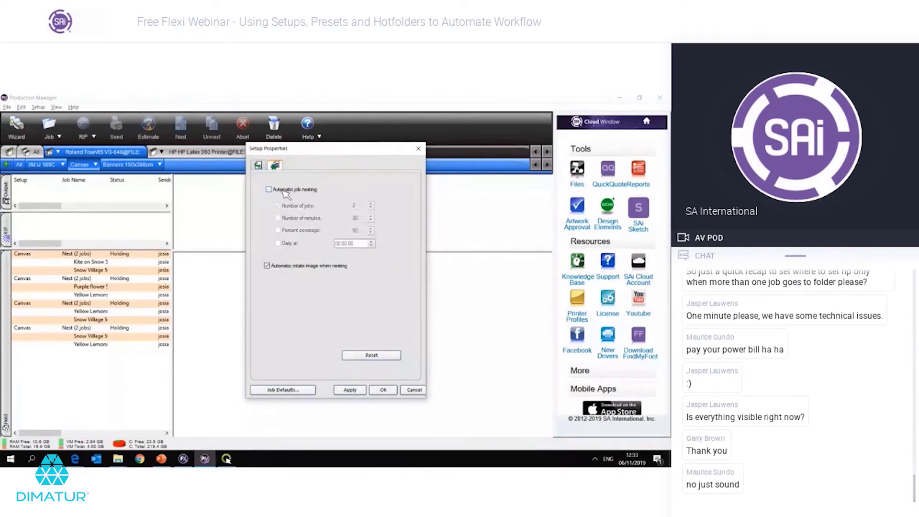
click(269, 190)
double_click(355, 206)
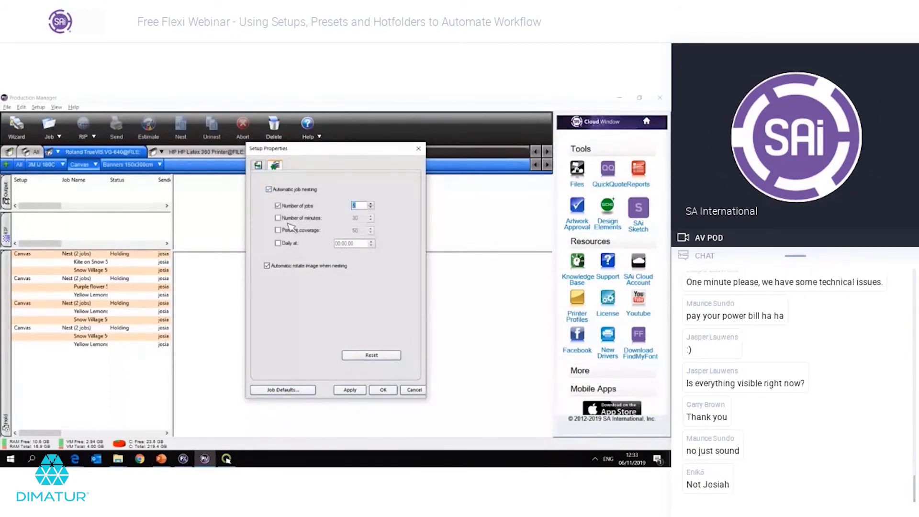
text(2)
Step: Switch nesting to Percent coverage 50 only, then apply and close the properties
click(310, 218)
click(300, 207)
click(309, 219)
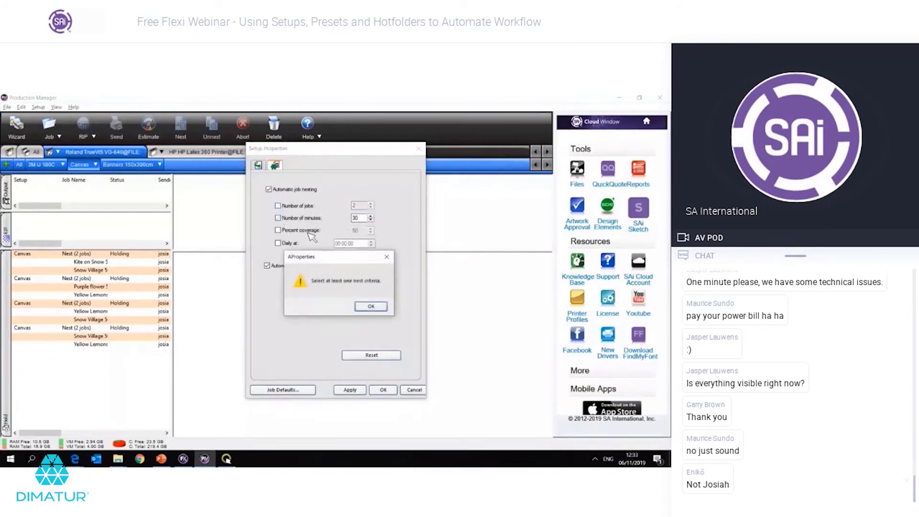
click(373, 309)
click(309, 232)
click(294, 207)
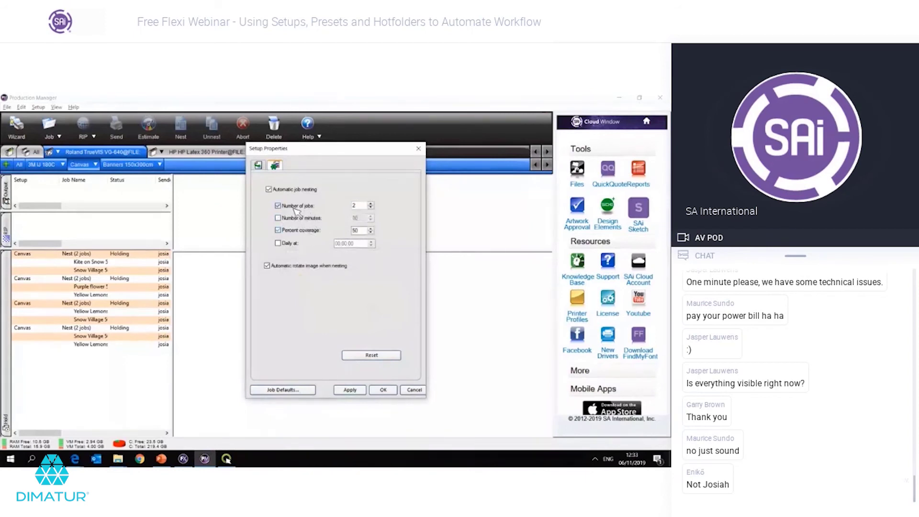
double_click(356, 230)
click(350, 389)
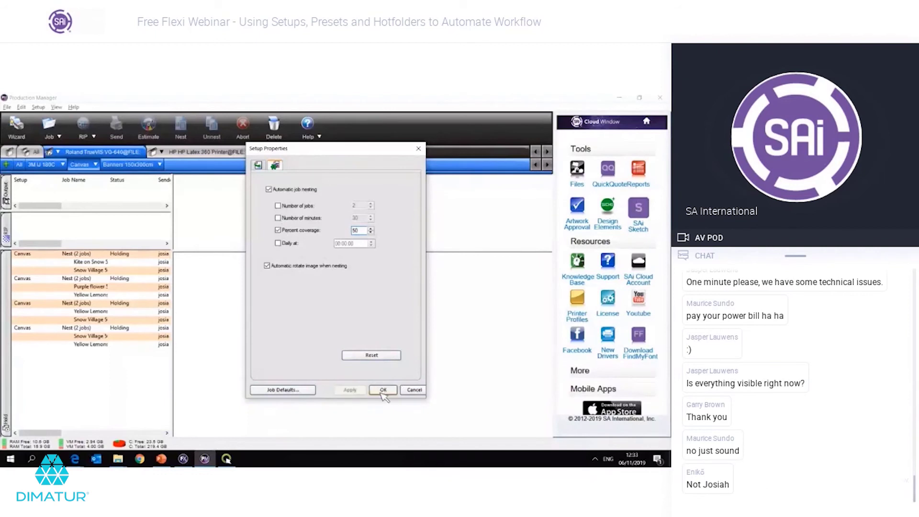
click(383, 391)
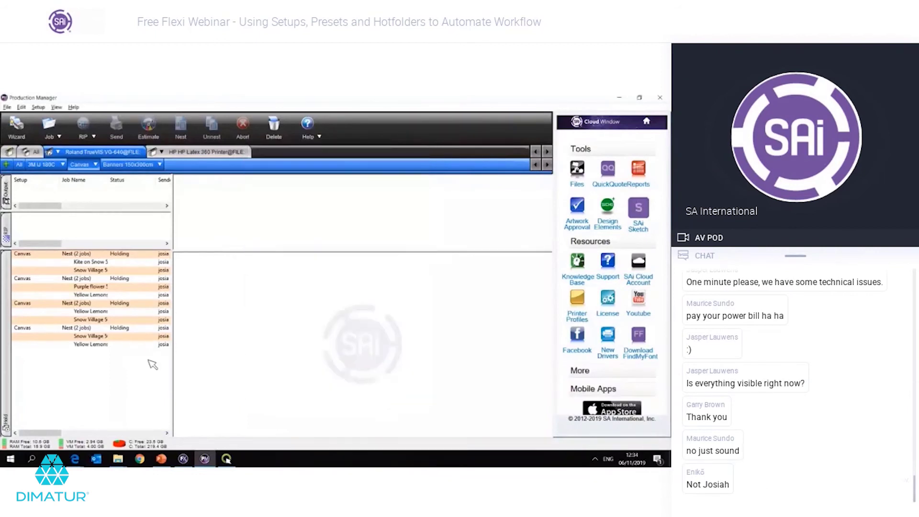
Step: Set the Canvas default media length to 200.000cm, giving 161.544cm x 200.000cm, and apply
click(99, 166)
click(123, 199)
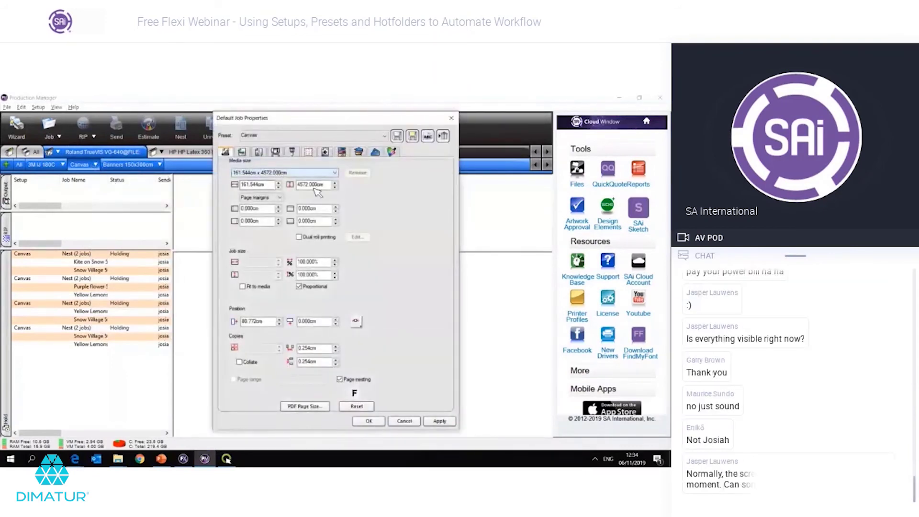
double_click(314, 185)
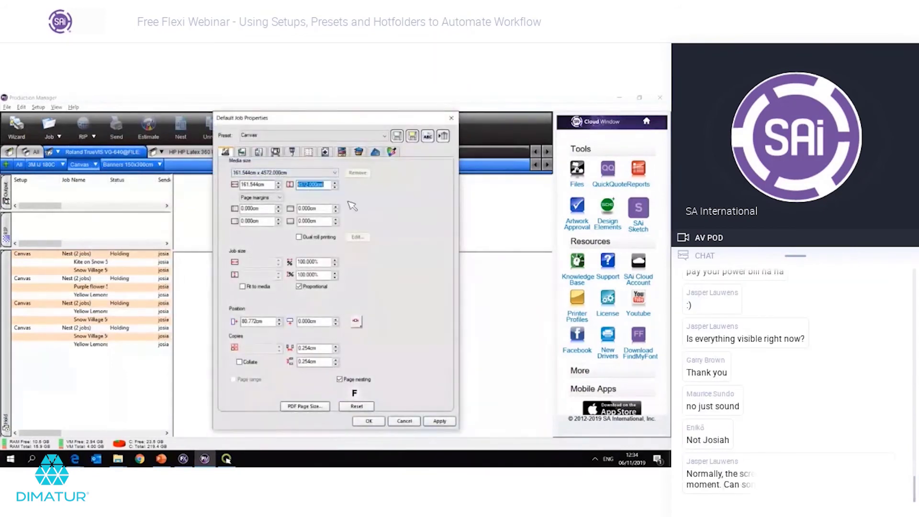
text(2)
text(00.000cm)
key(Tab)
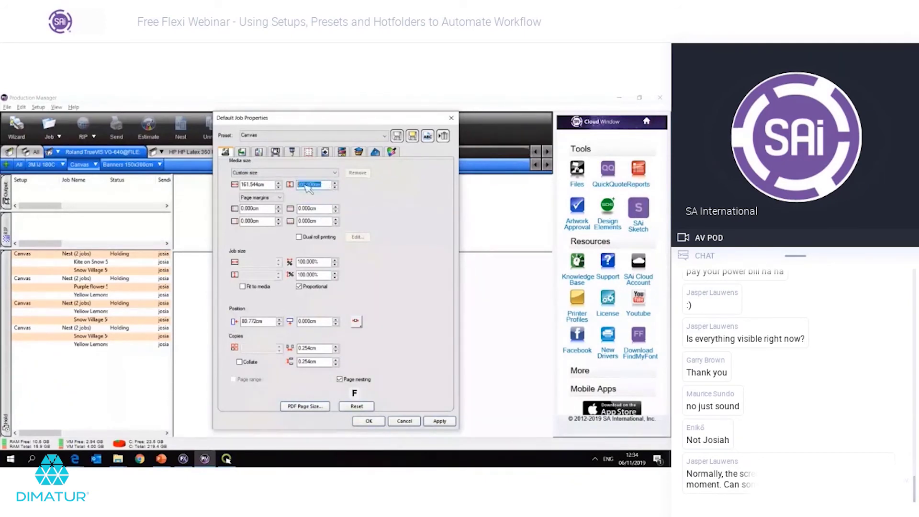
click(316, 188)
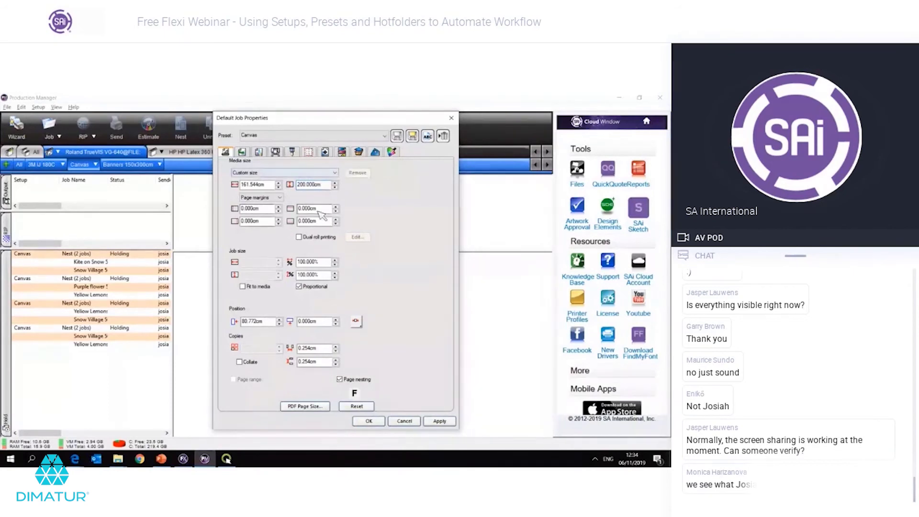
double_click(329, 188)
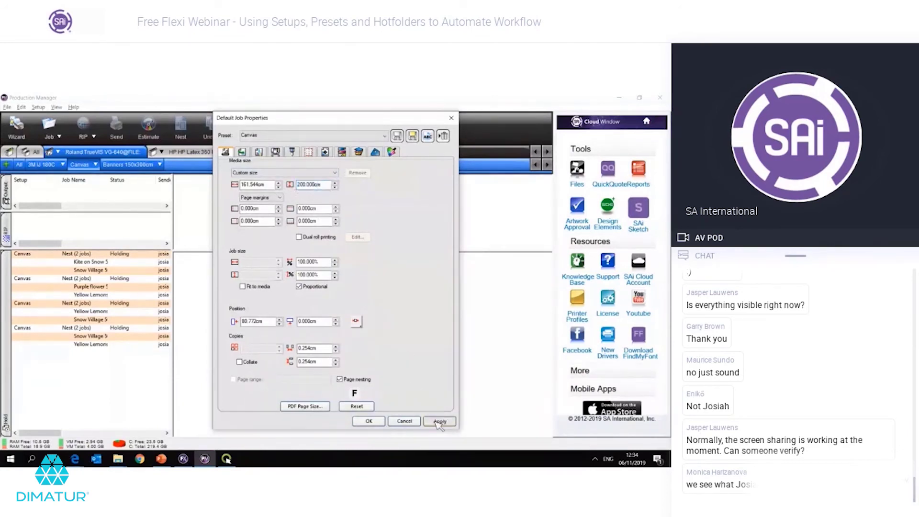
click(438, 421)
click(369, 421)
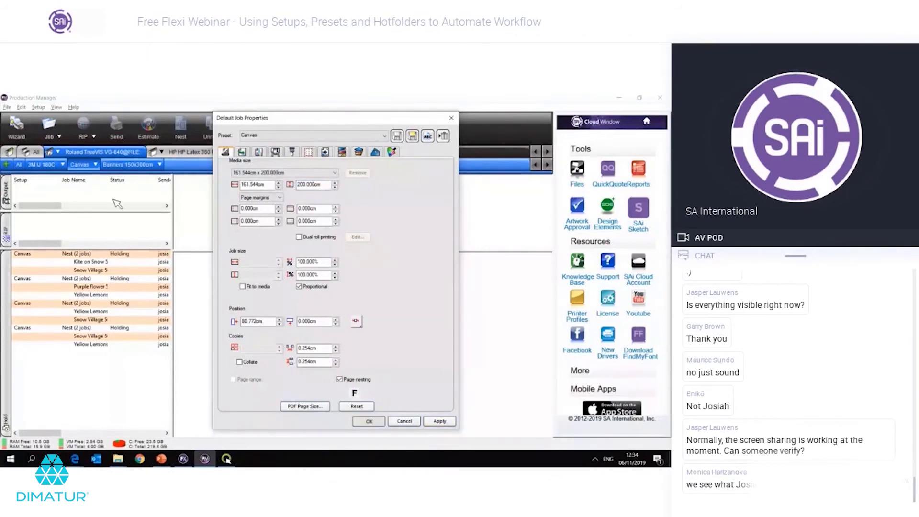
Step: Confirm Canvas nesting stays at 50 percent coverage, then show the Banners 150x300cm queue
right_click(96, 169)
key(Return)
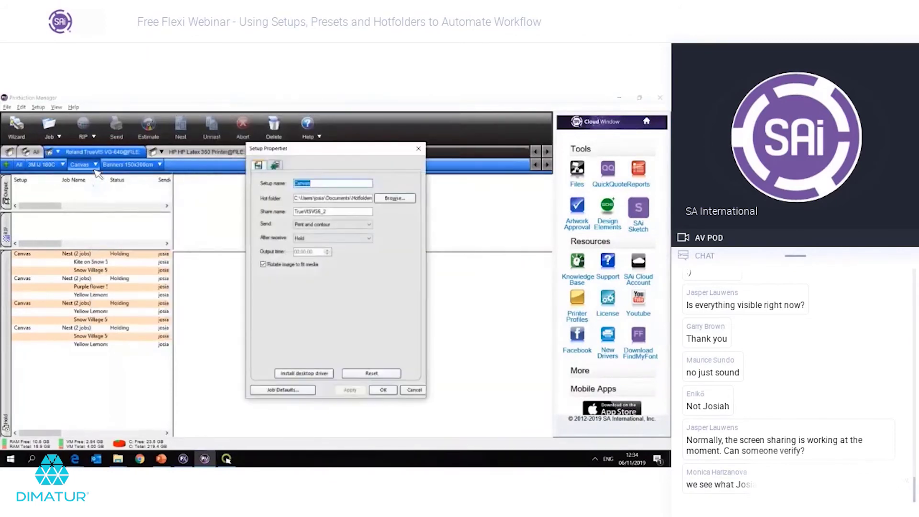
click(356, 233)
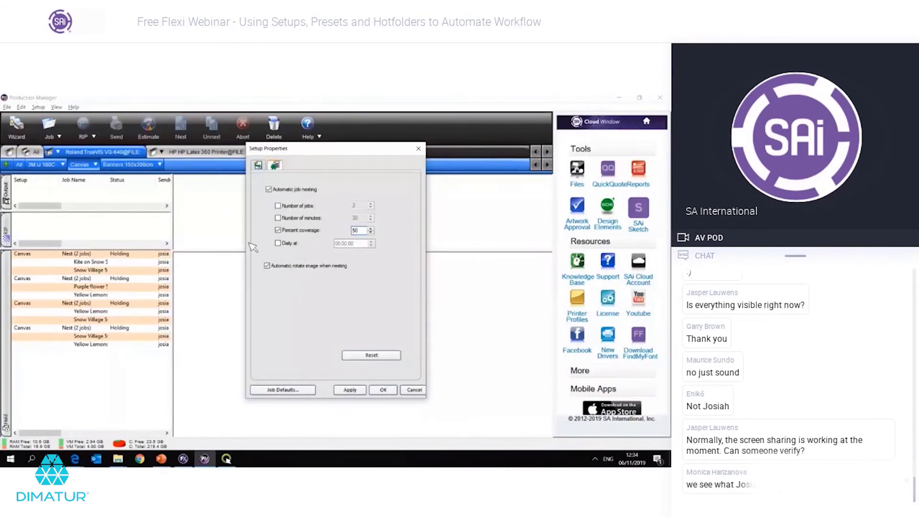
double_click(354, 230)
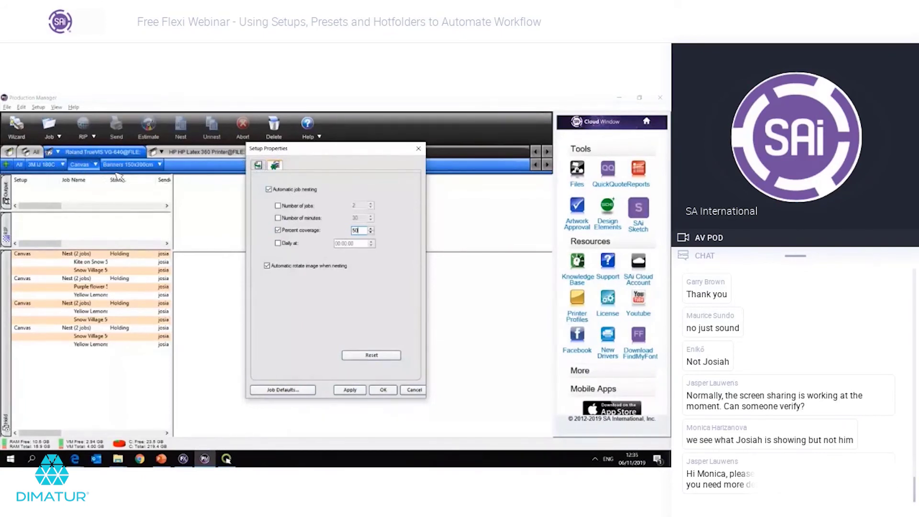
key(Return)
click(148, 165)
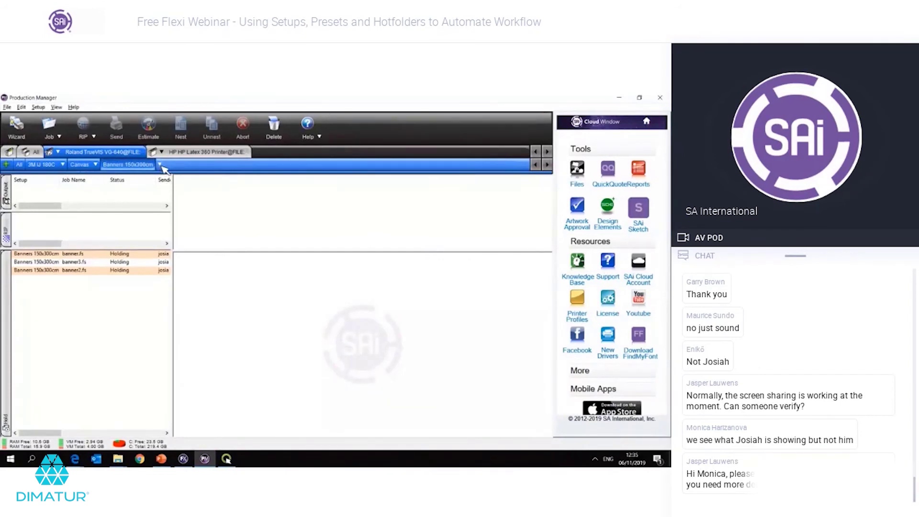
Step: Set the Banners 150x300cm setup's After receive option to Auto Start and save it
click(161, 166)
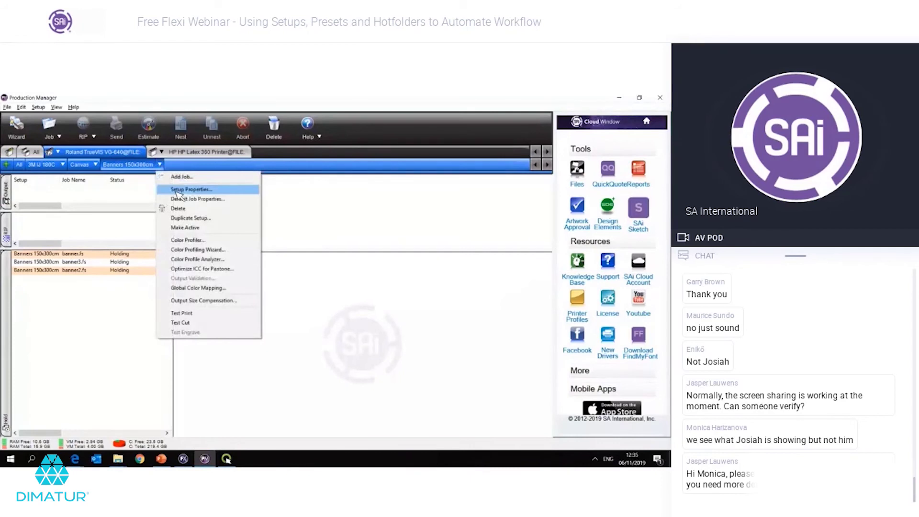
click(177, 189)
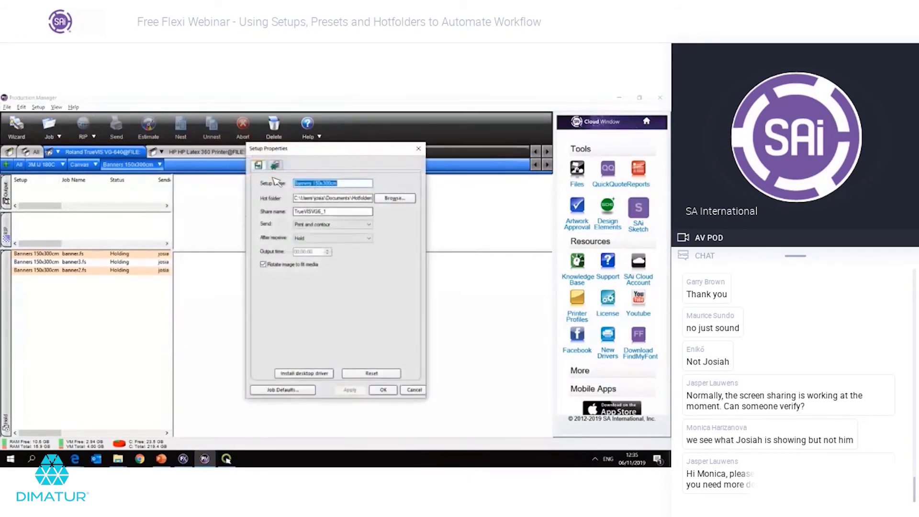
click(308, 238)
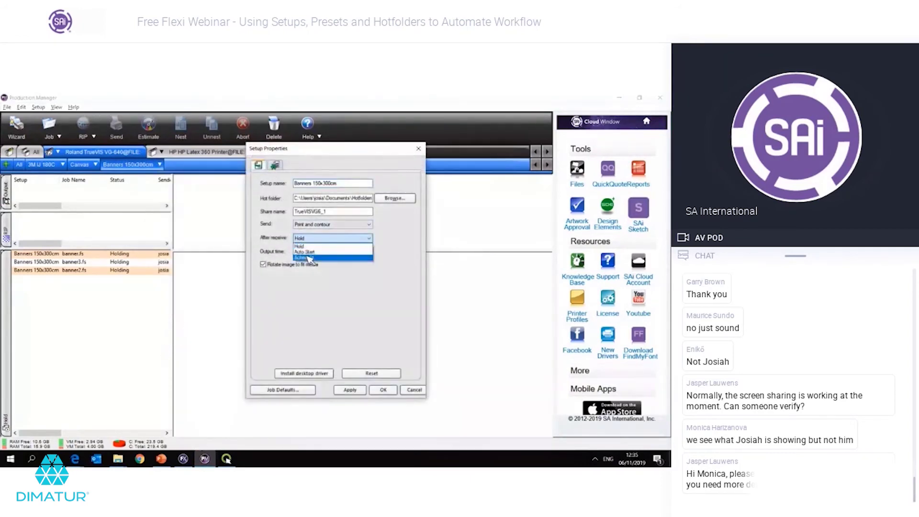
click(307, 252)
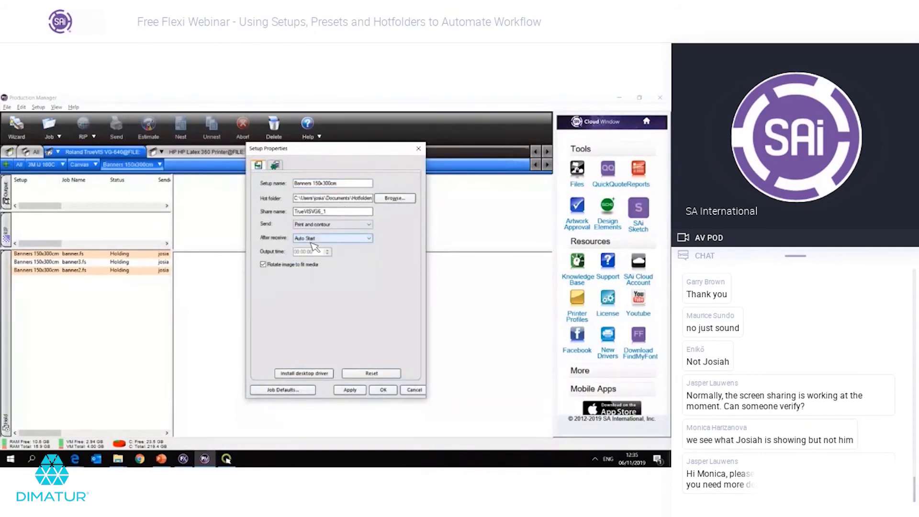
click(382, 390)
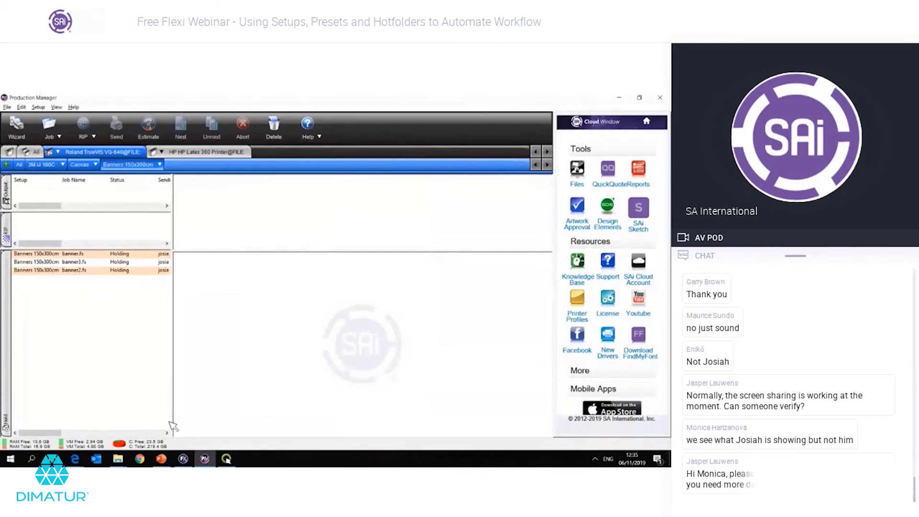
click(119, 459)
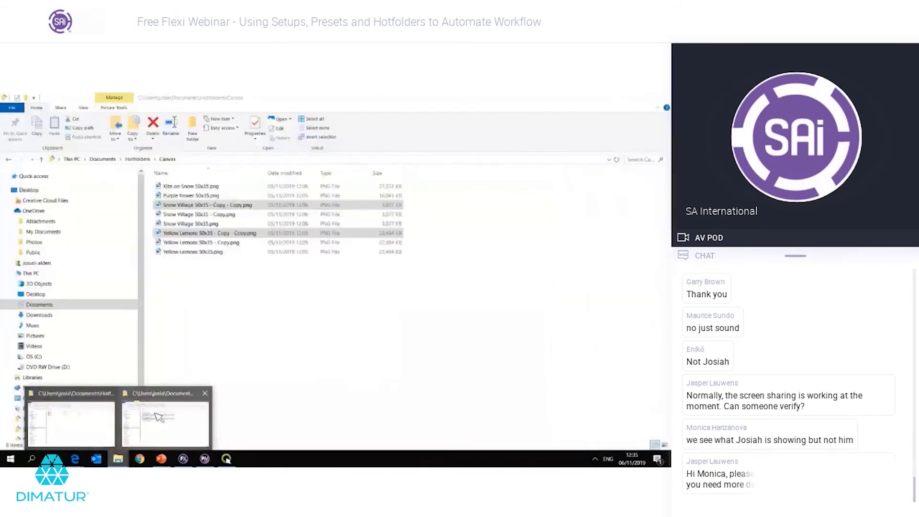
click(158, 419)
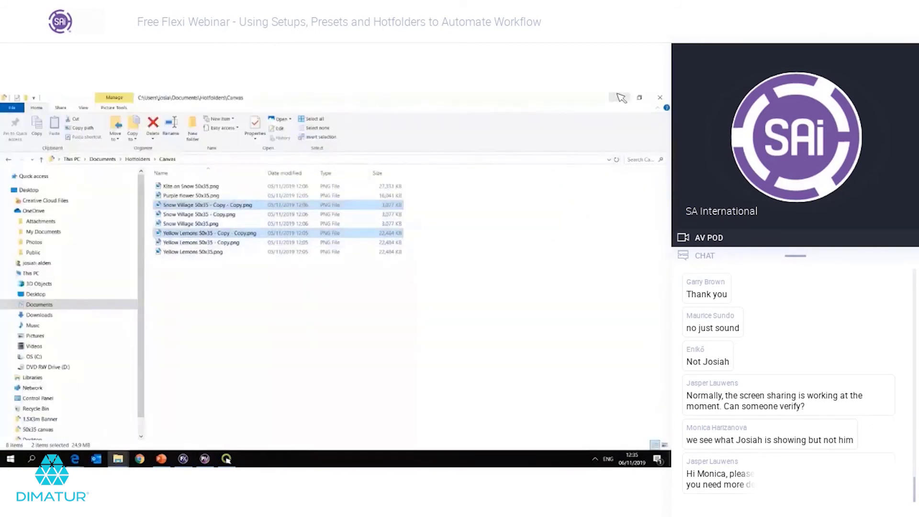
click(617, 95)
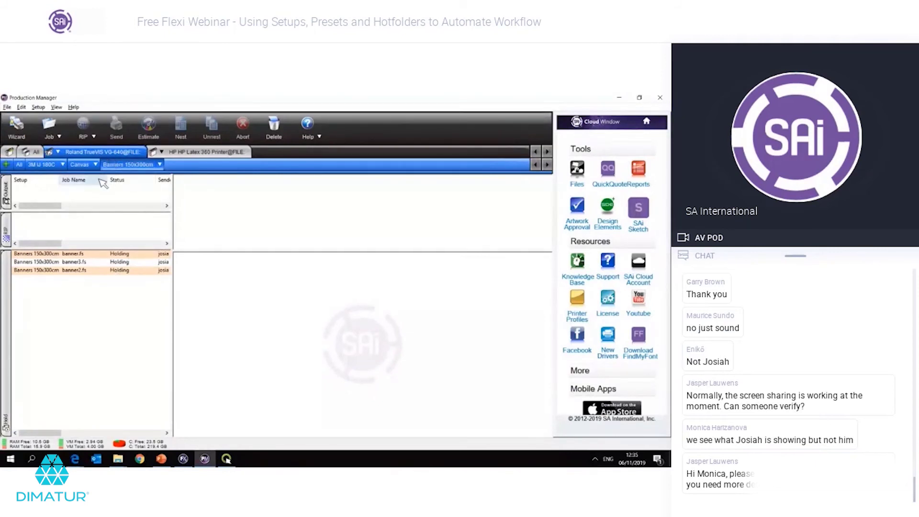
Step: Inspect the fourth Canvas nest and its Snow Village and Yellow Lemons jobs
right_click(90, 167)
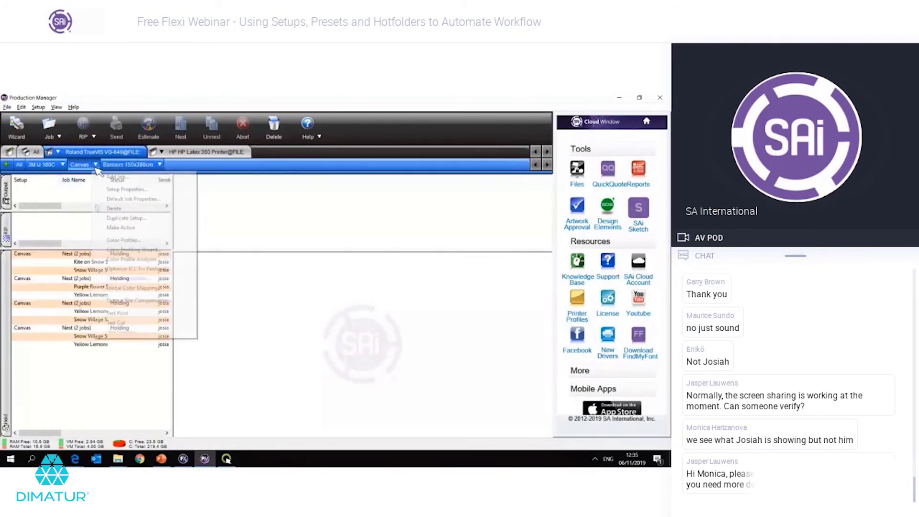
click(84, 377)
click(114, 330)
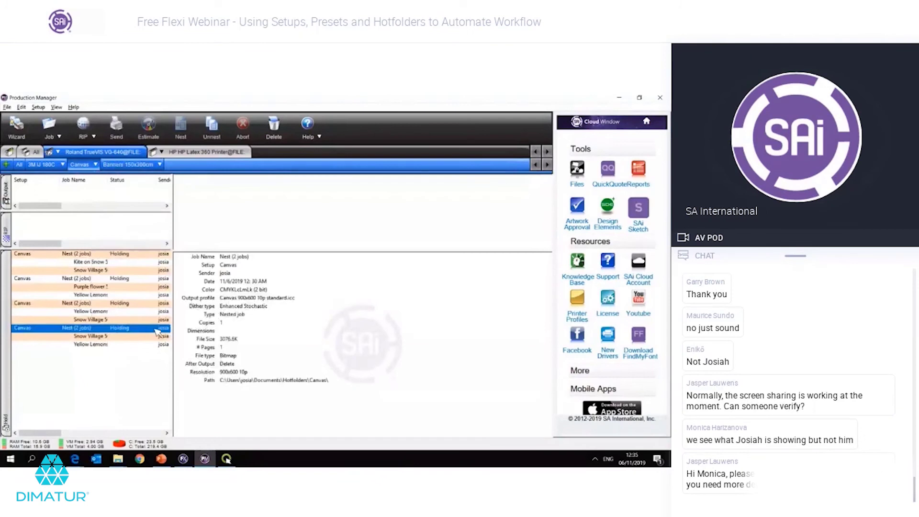
click(126, 339)
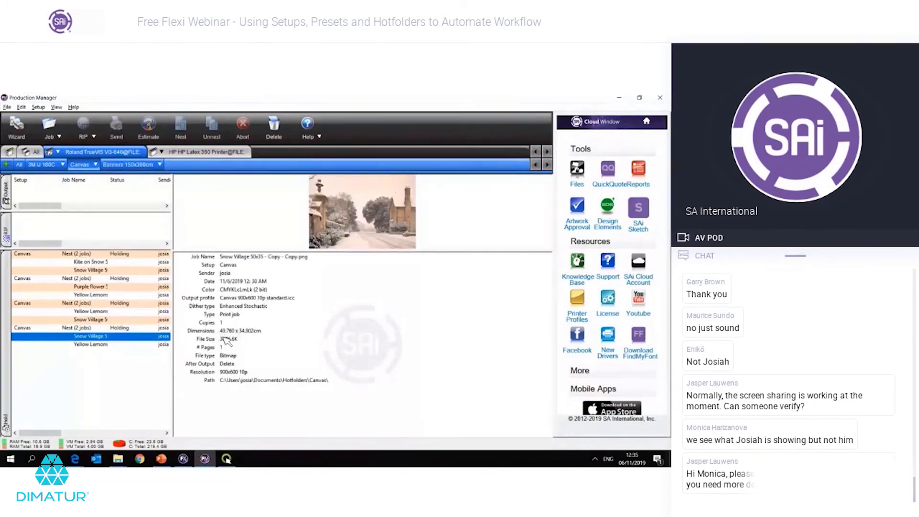
click(138, 345)
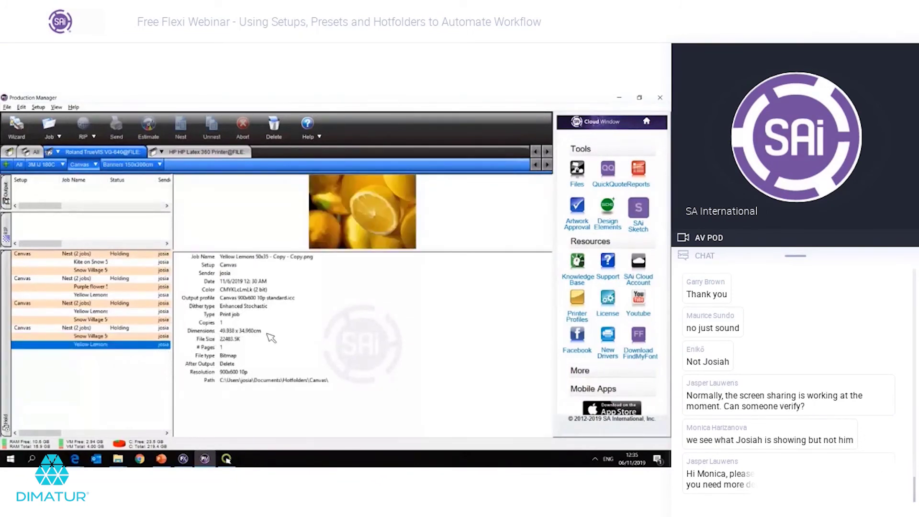
click(134, 373)
Step: In Canvas Setup Properties, enable nesting by Number of jobs 2 and turn off Percent coverage
right_click(92, 164)
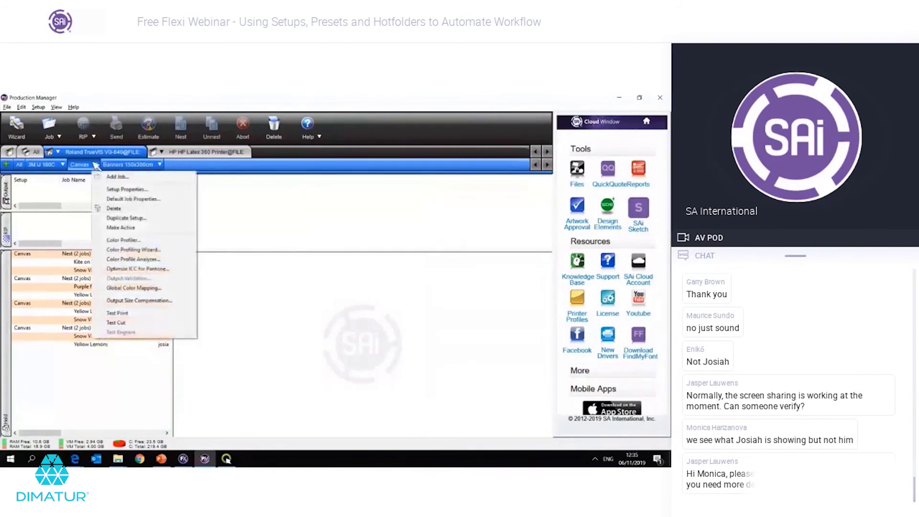
click(113, 191)
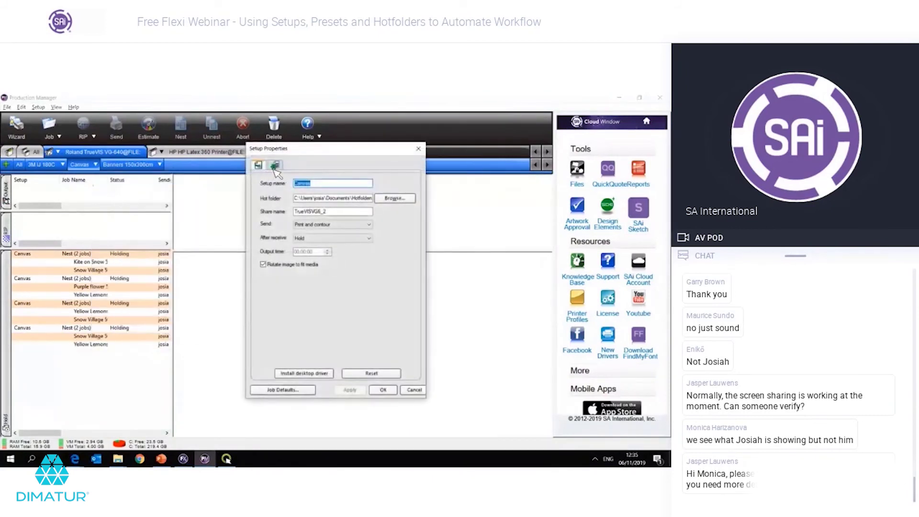
click(276, 166)
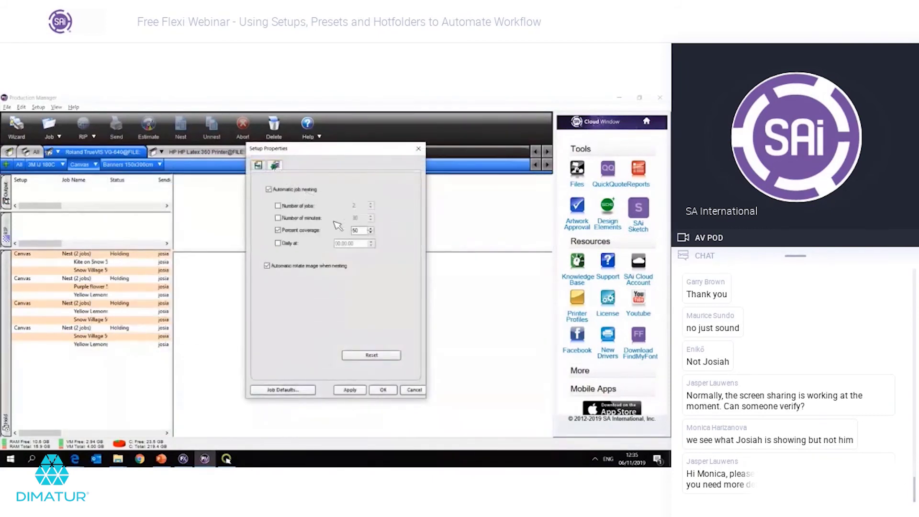
click(297, 203)
click(304, 230)
drag(362, 204, 324, 204)
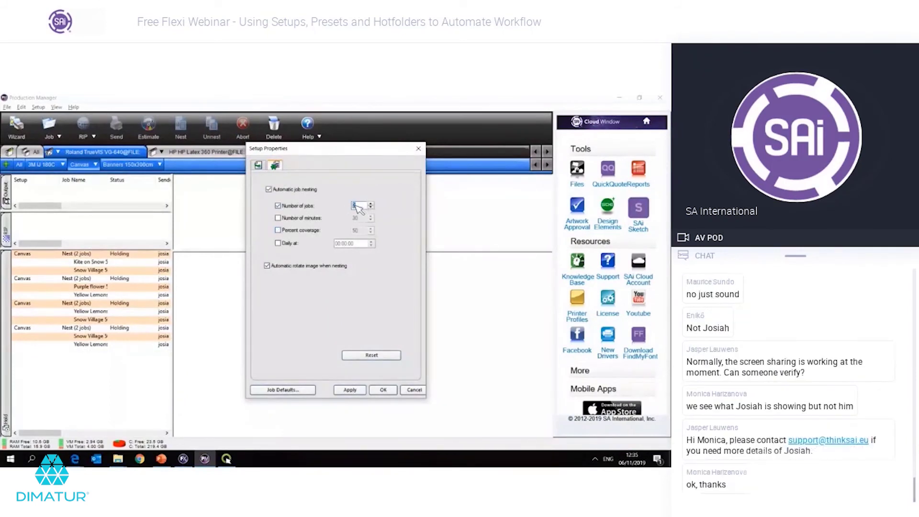
text(2)
double_click(356, 205)
click(278, 205)
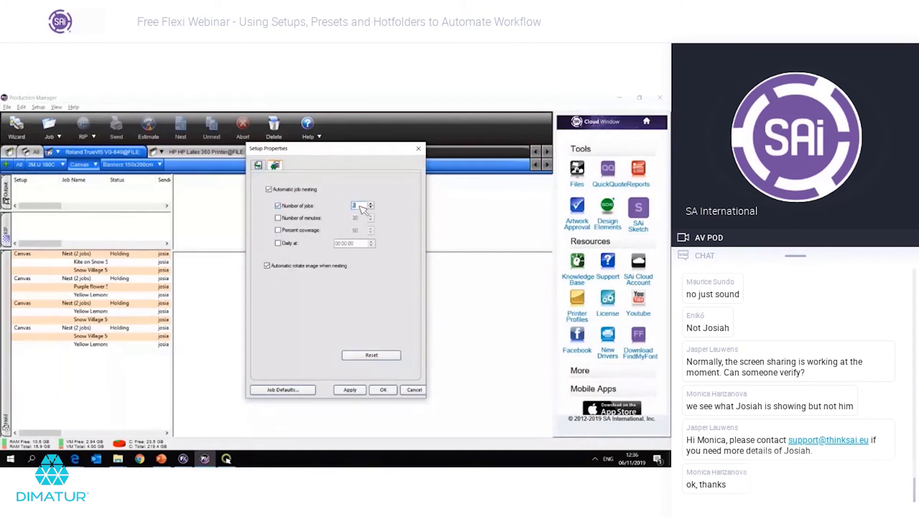
click(361, 209)
Step: Recheck the general settings and nesting options, confirming the 2-job value
click(261, 167)
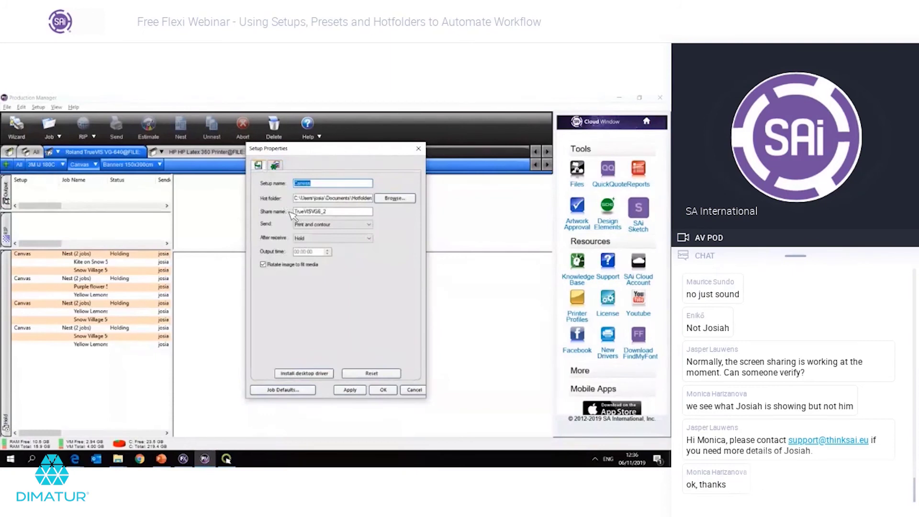
click(328, 184)
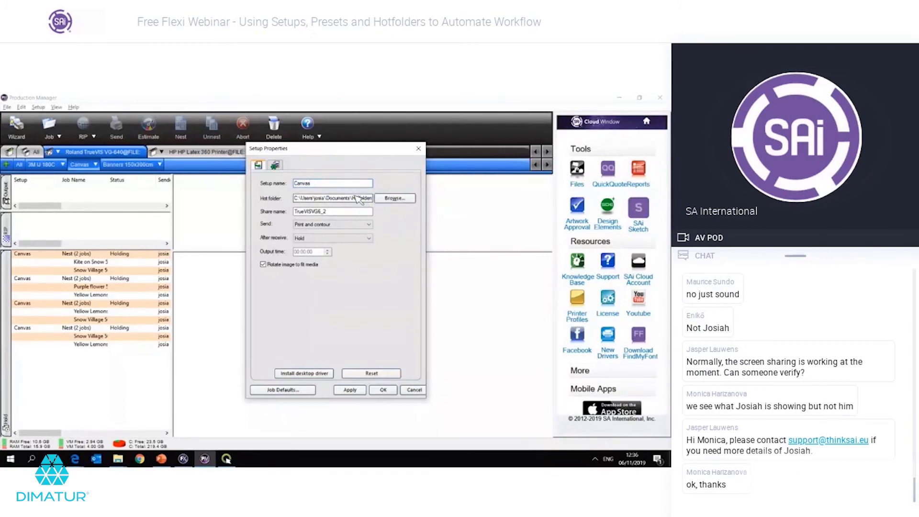
click(276, 164)
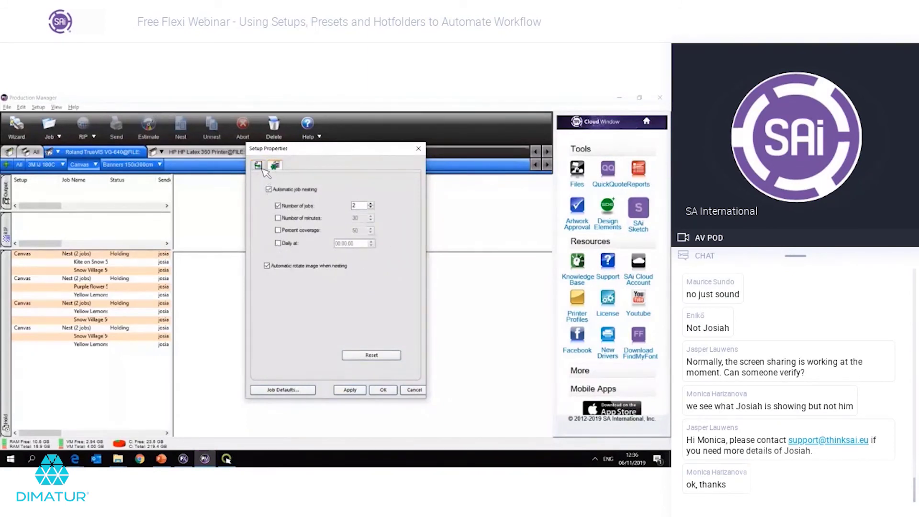
click(260, 167)
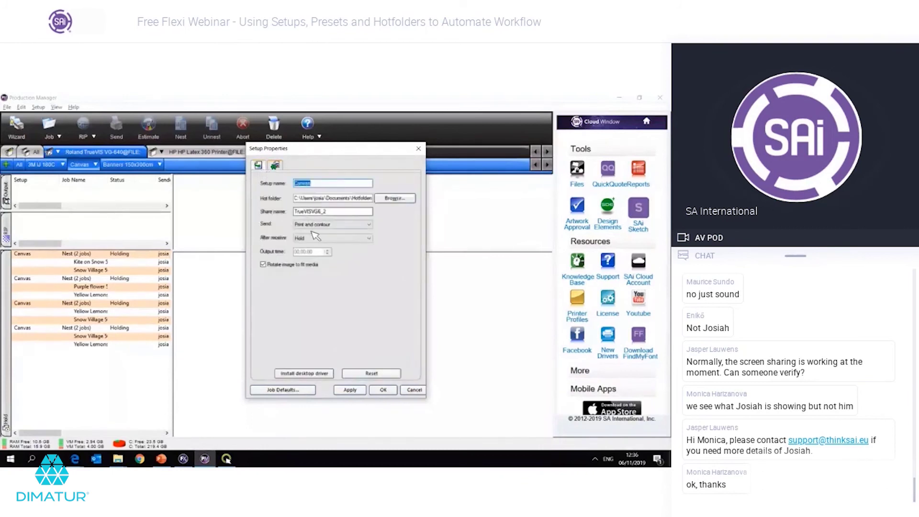
click(276, 166)
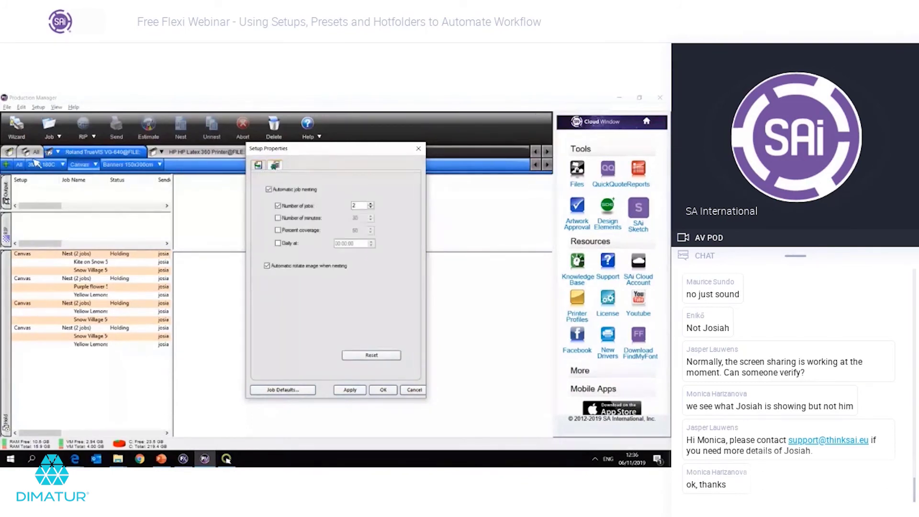
double_click(362, 201)
click(226, 459)
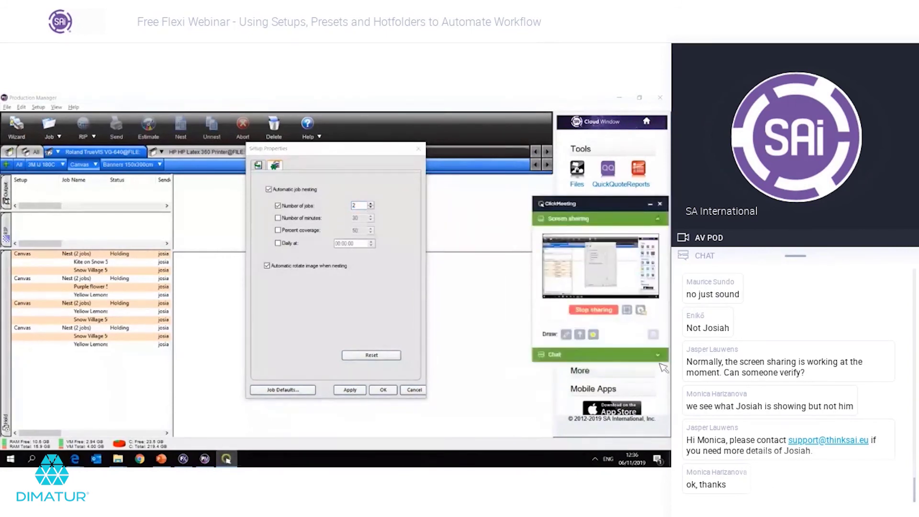
Step: Expand the ClickMeeting chat, move the panel higher and use the chat message box
click(660, 358)
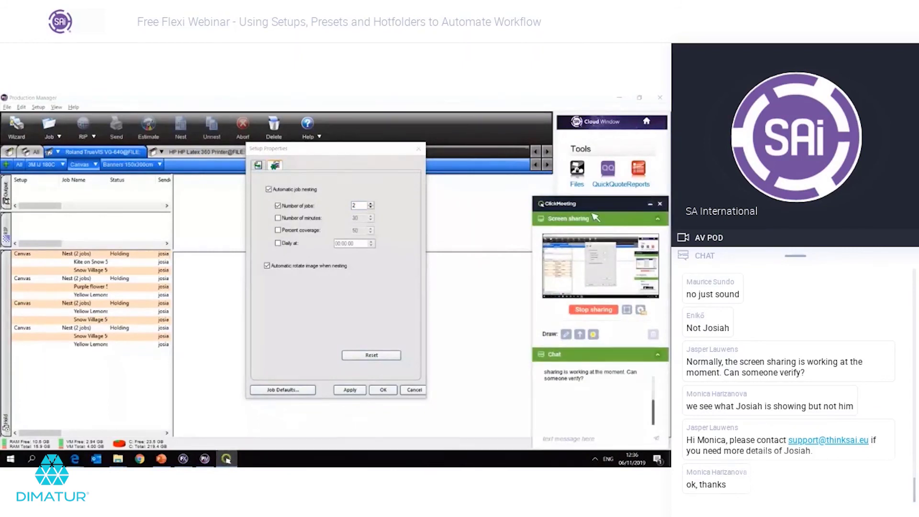
drag(595, 217, 580, 124)
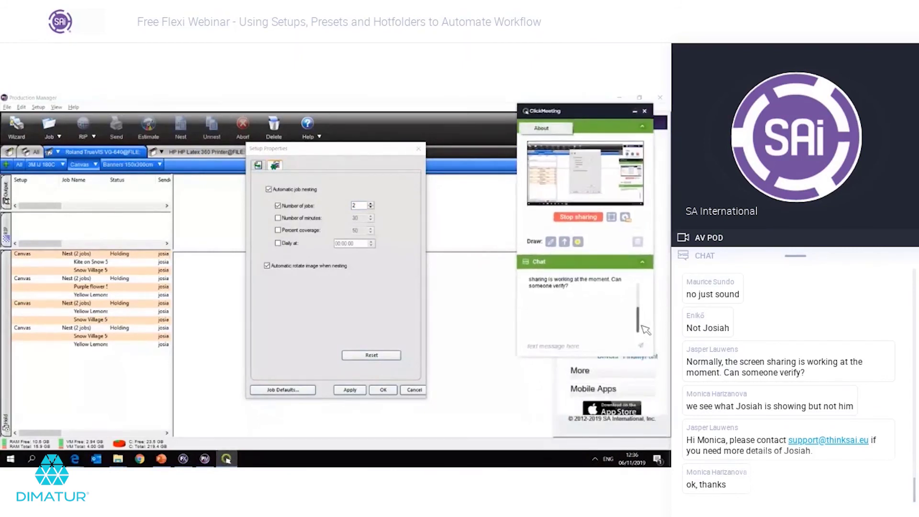
click(603, 346)
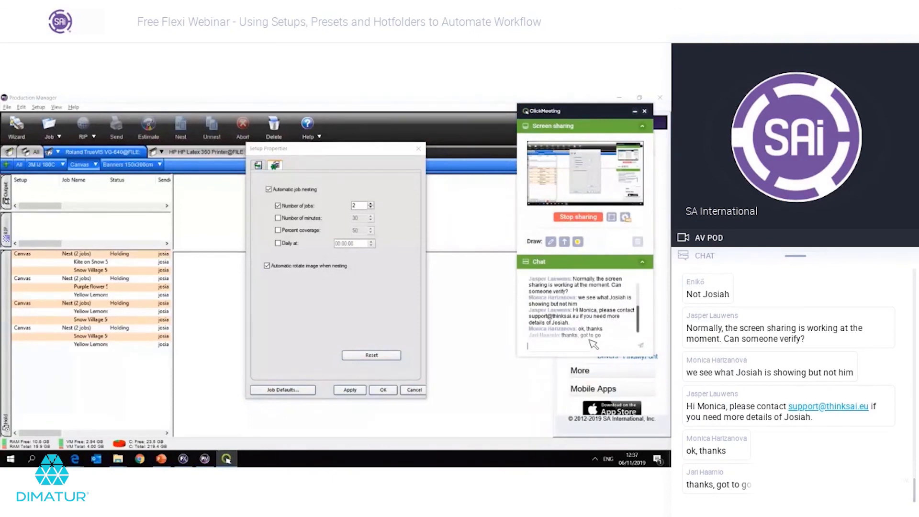
click(590, 318)
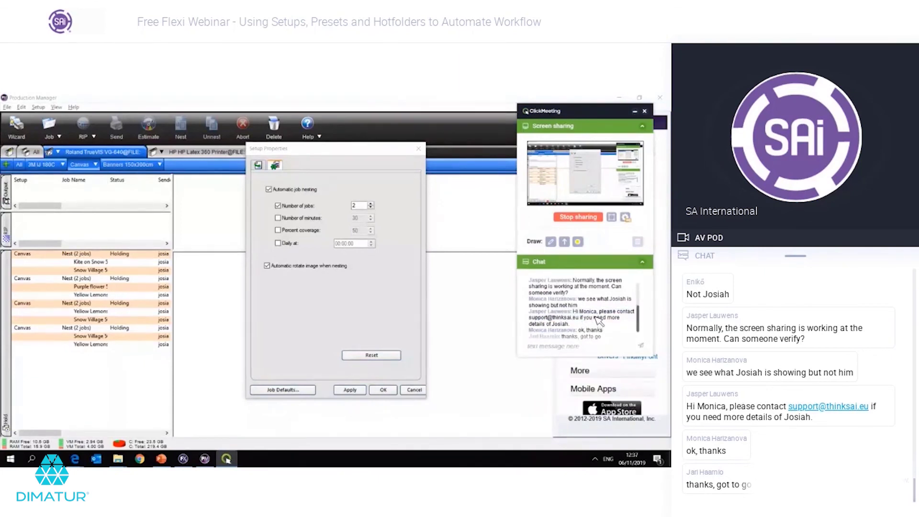
scroll(644, 328, down, 1)
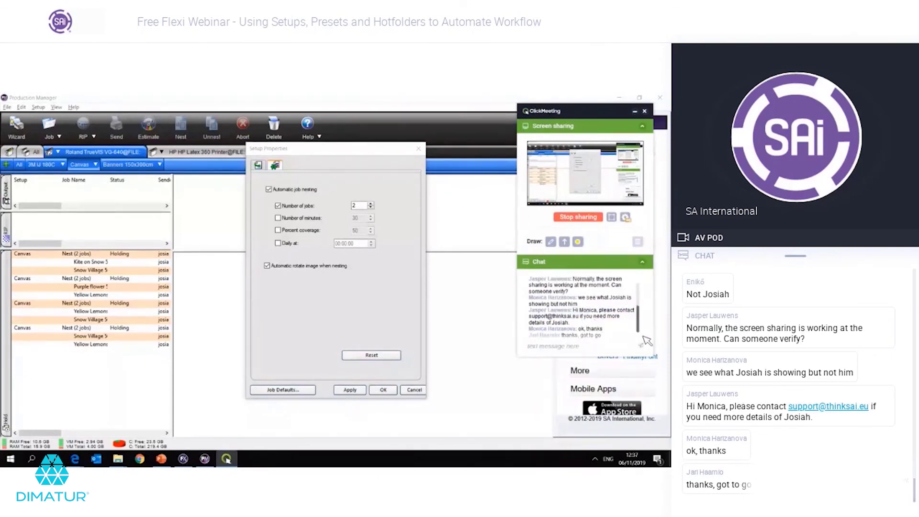
click(562, 347)
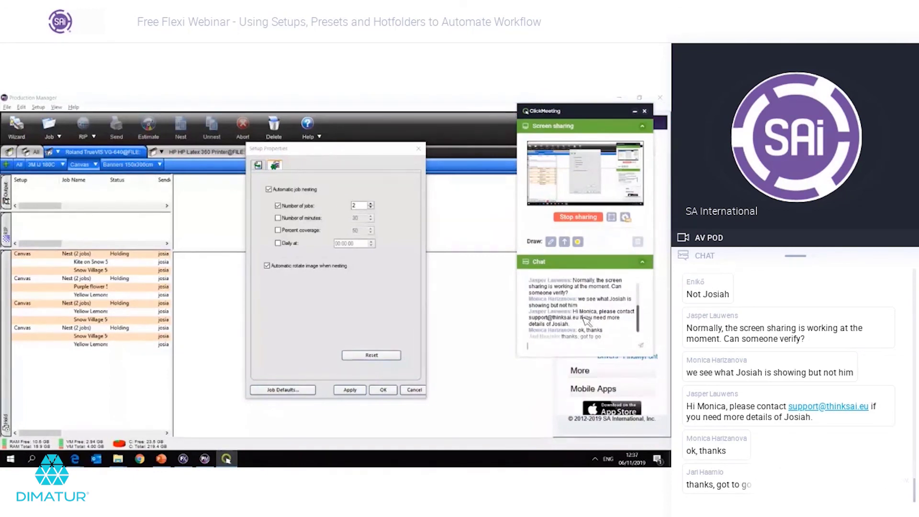
Step: Close the Canvas Setup Properties dialog and bring up the Canvas setup's options
click(401, 300)
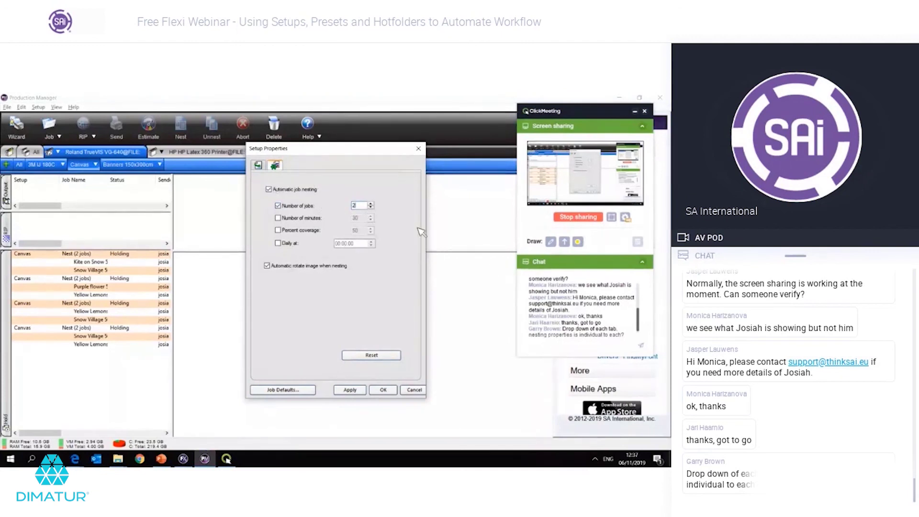
click(420, 150)
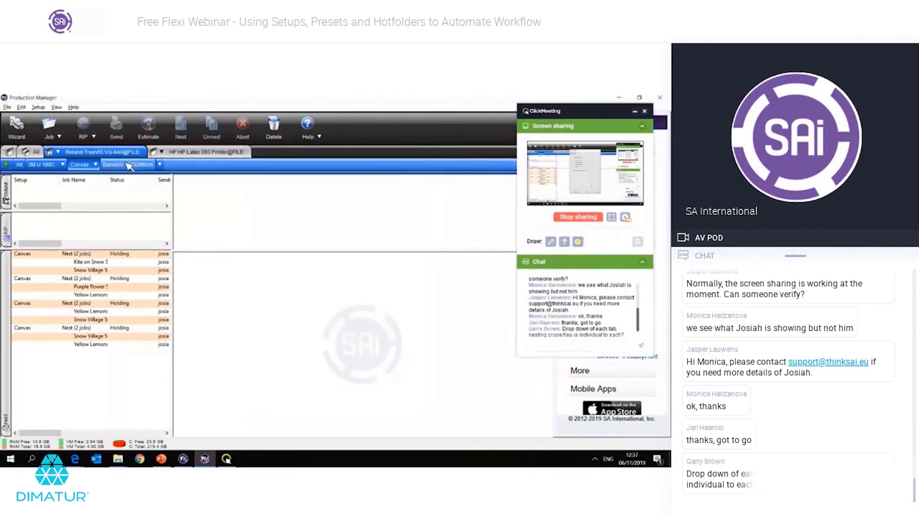
click(96, 164)
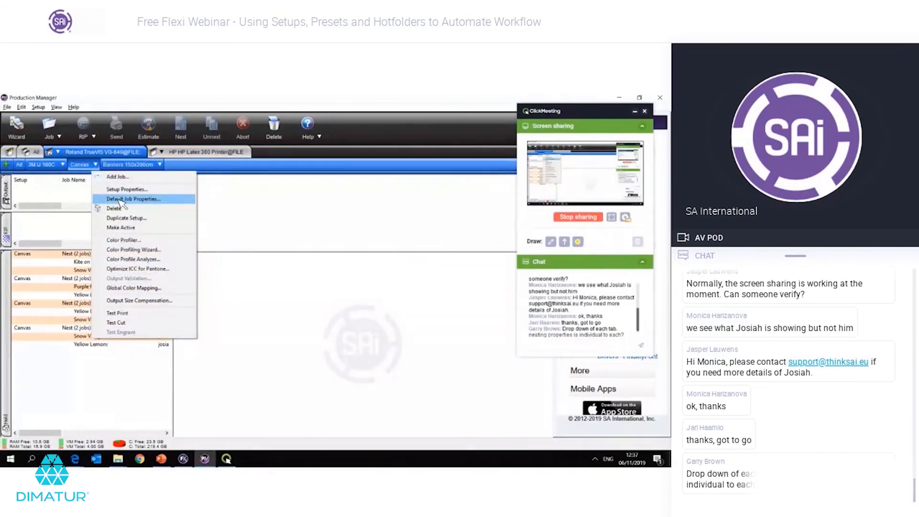
Step: Make the Canvas setup nest every 5 jobs instead of by percent coverage, and save
click(117, 192)
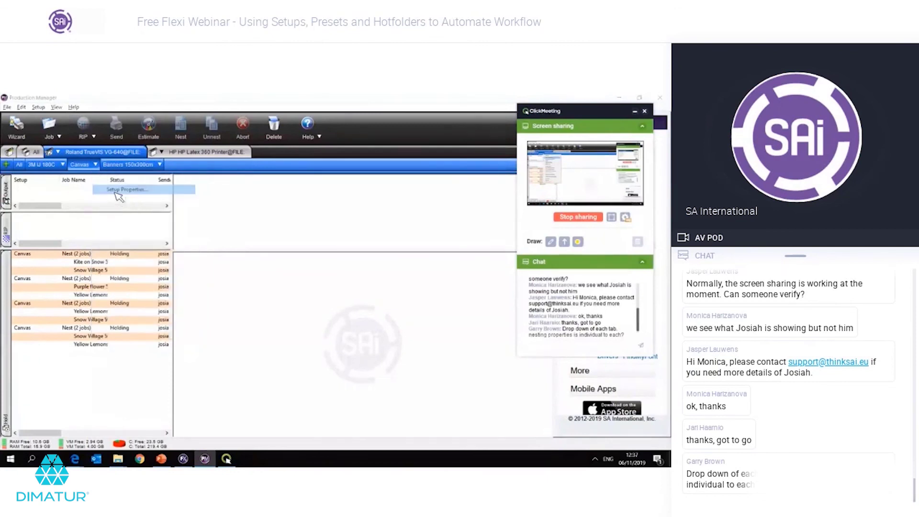
click(276, 167)
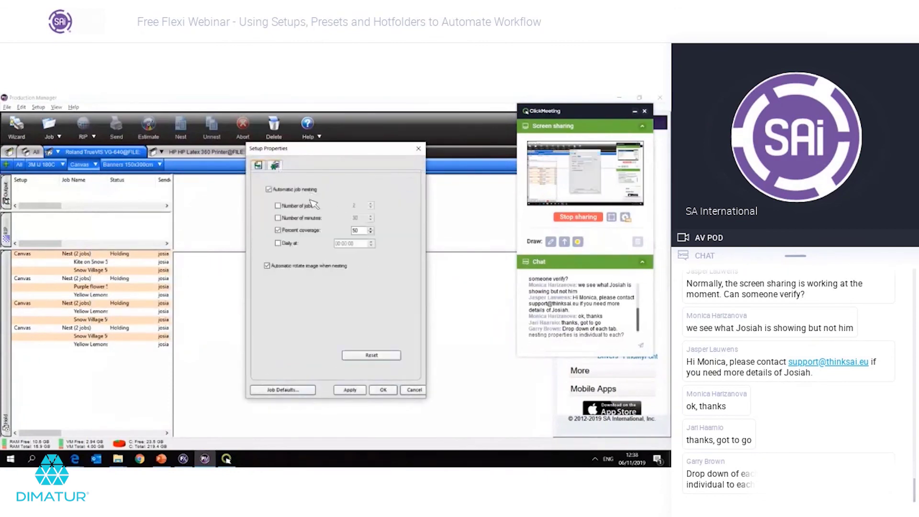
click(304, 206)
double_click(356, 206)
text(5)
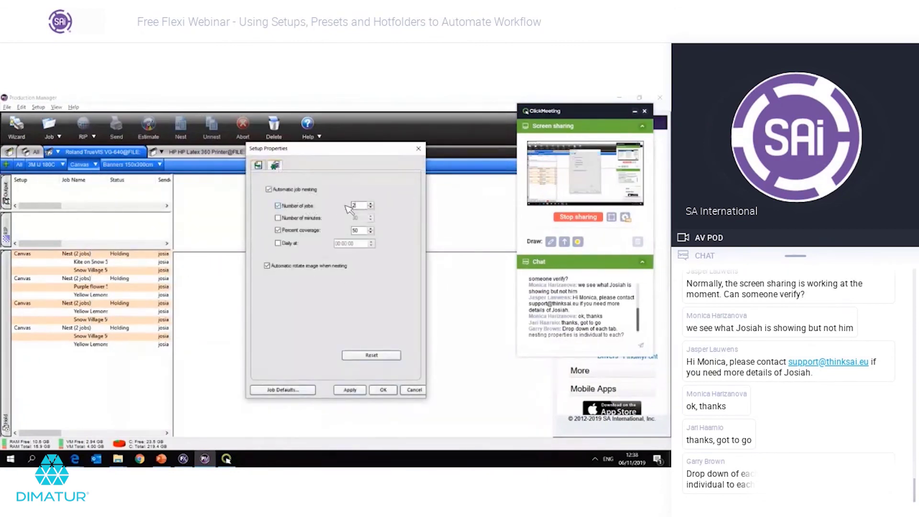
click(365, 230)
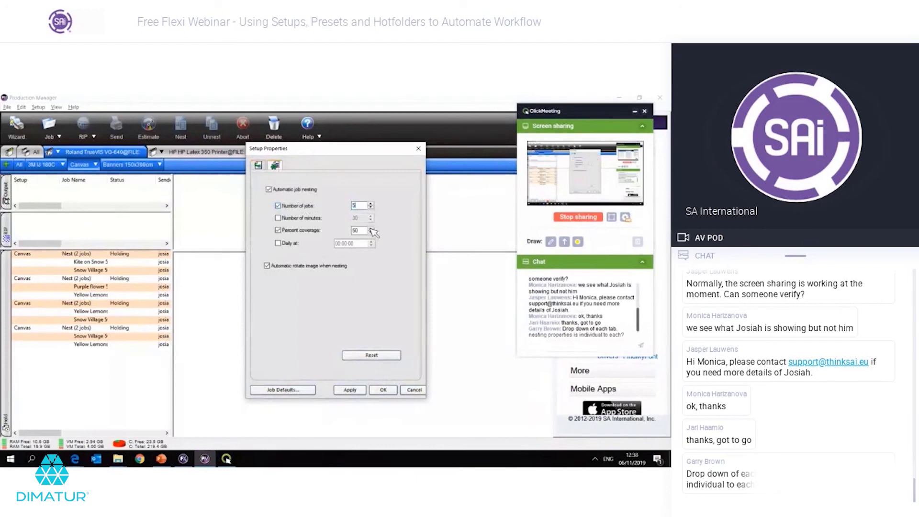
click(279, 230)
click(351, 391)
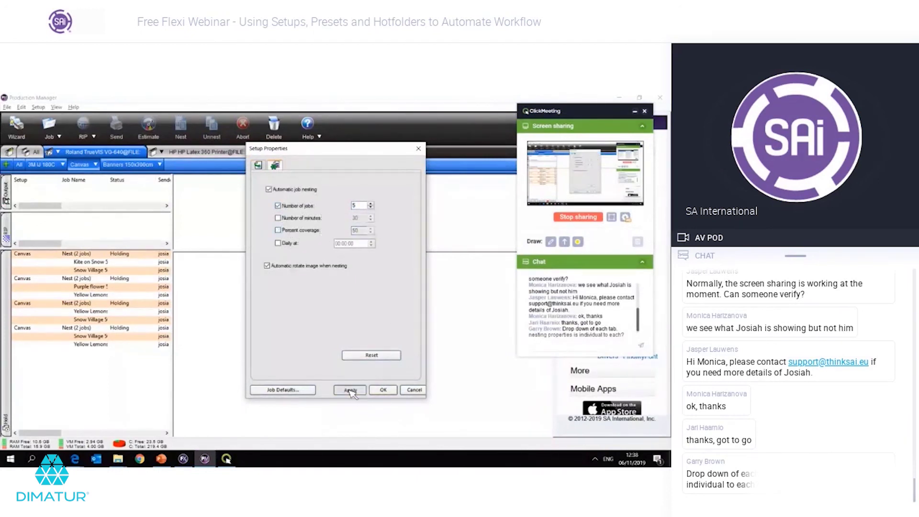
click(383, 389)
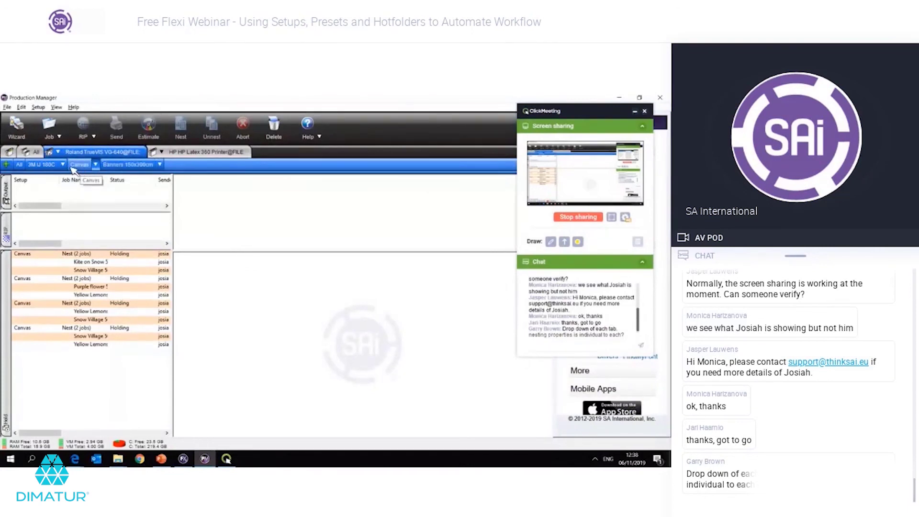
Step: Switch to the 3M IJ 180C setup and review its properties and nesting options without changes
click(63, 165)
click(63, 164)
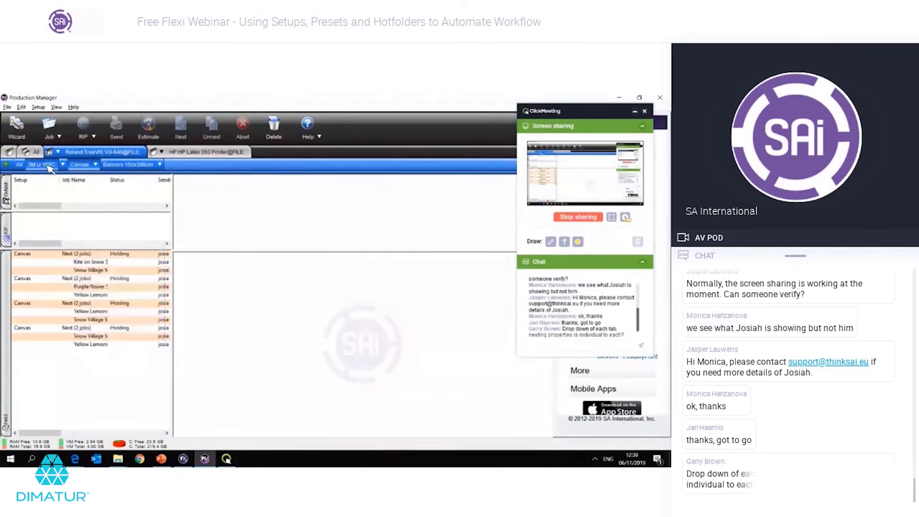
click(63, 164)
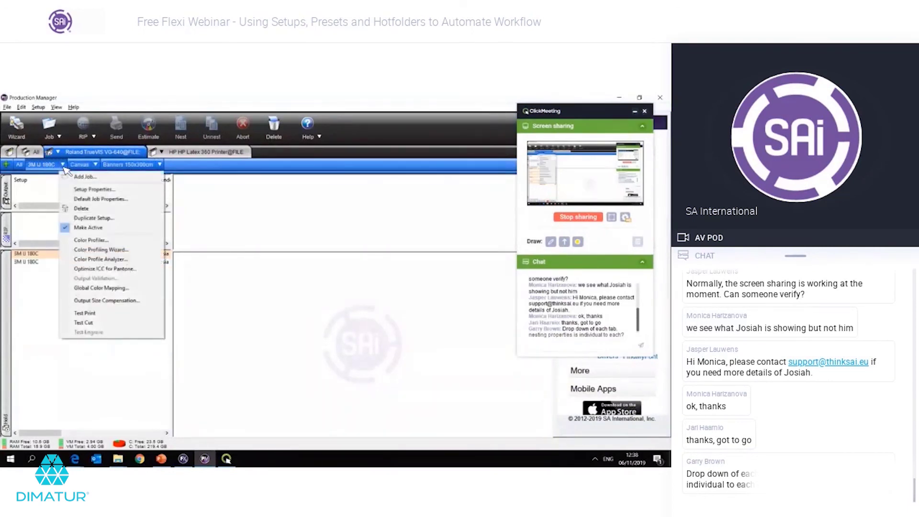
click(78, 190)
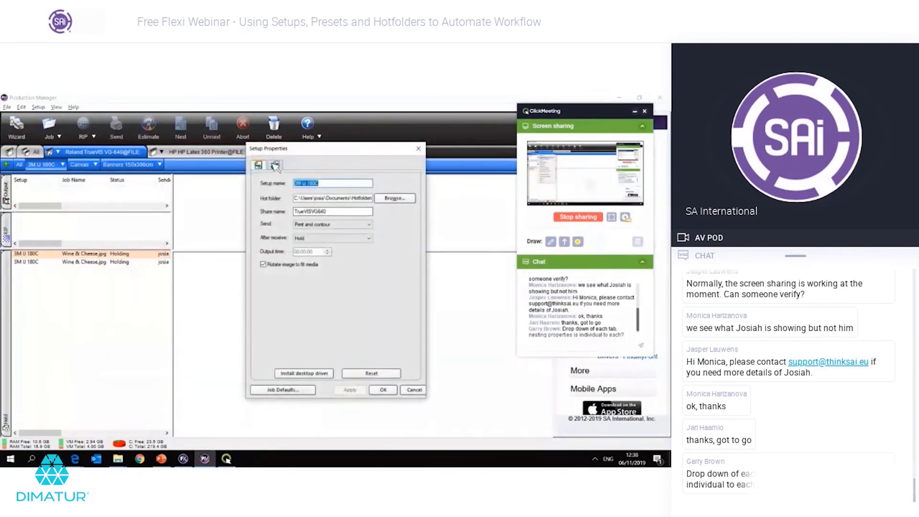
click(275, 165)
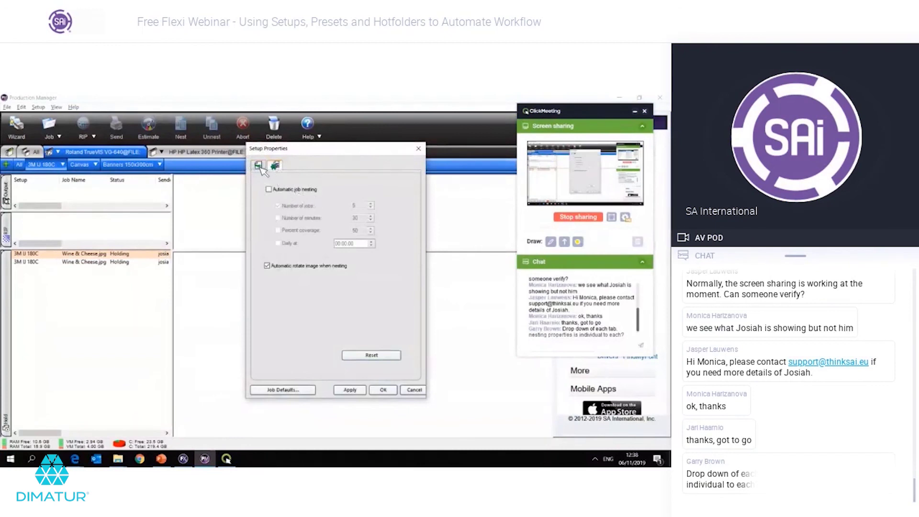
click(261, 167)
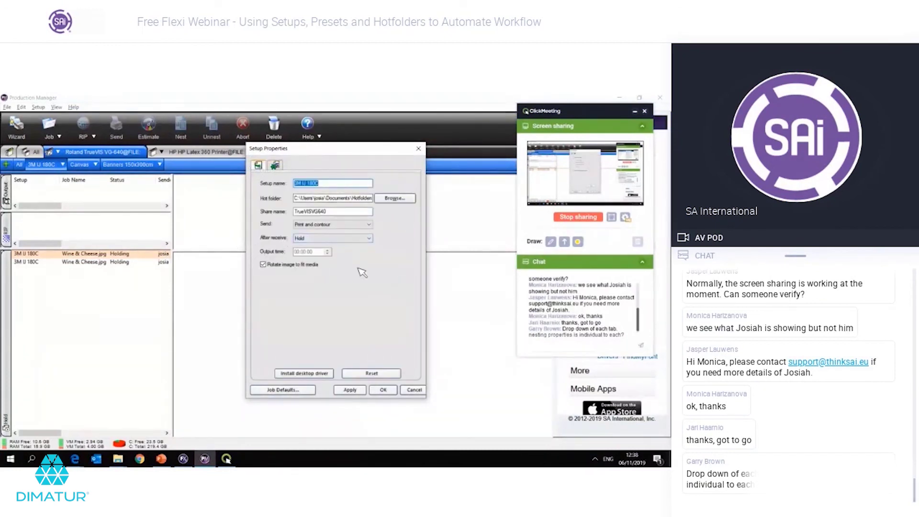
key(Escape)
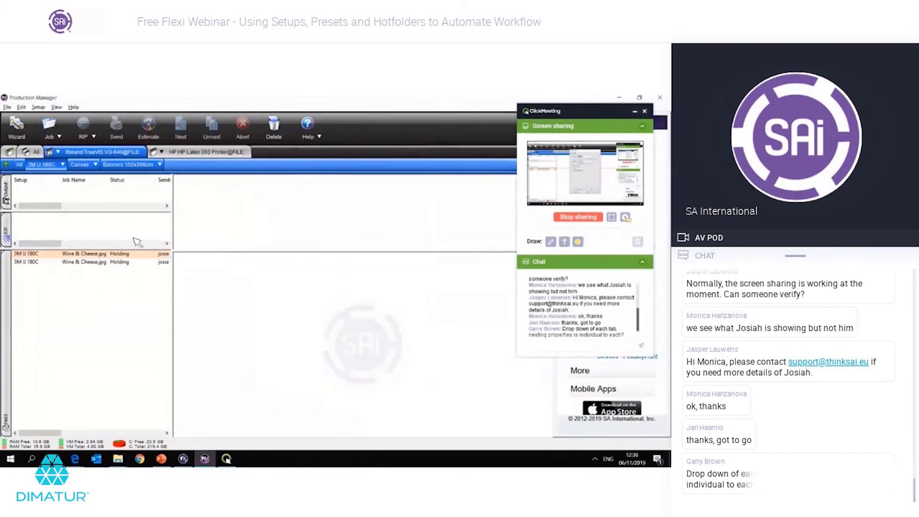
Step: Review the Banners 150x300cm setup's automatic nesting options without changing anything
click(159, 165)
click(184, 189)
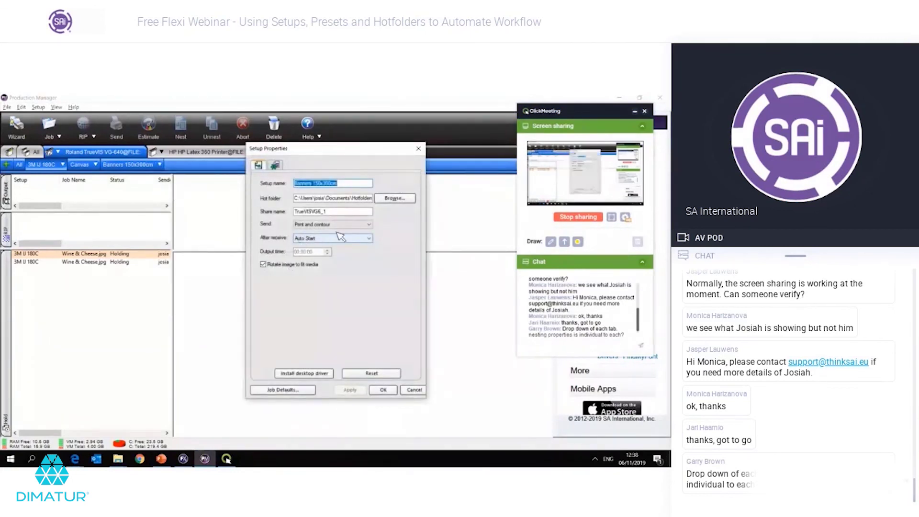
click(276, 166)
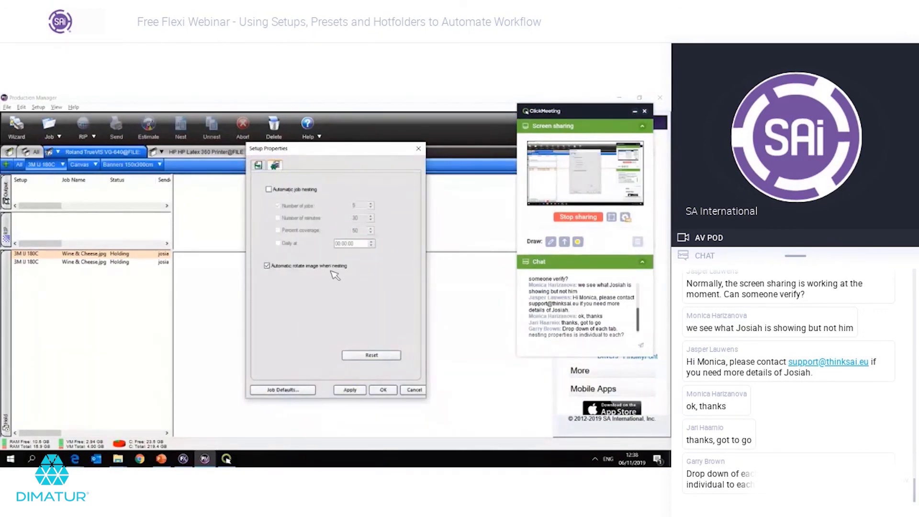
key(Escape)
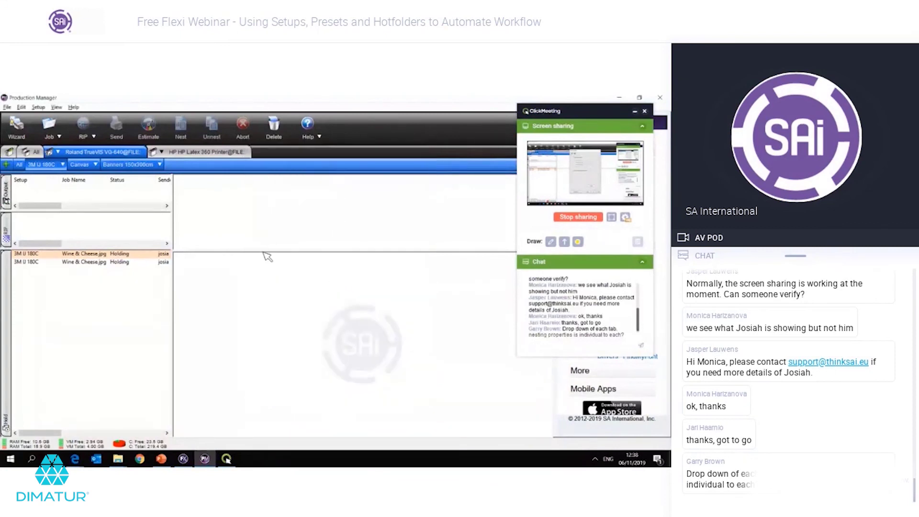
Step: Turn off 'Rotate image to fit media' for Banners 150x300cm and save the setup
right_click(165, 173)
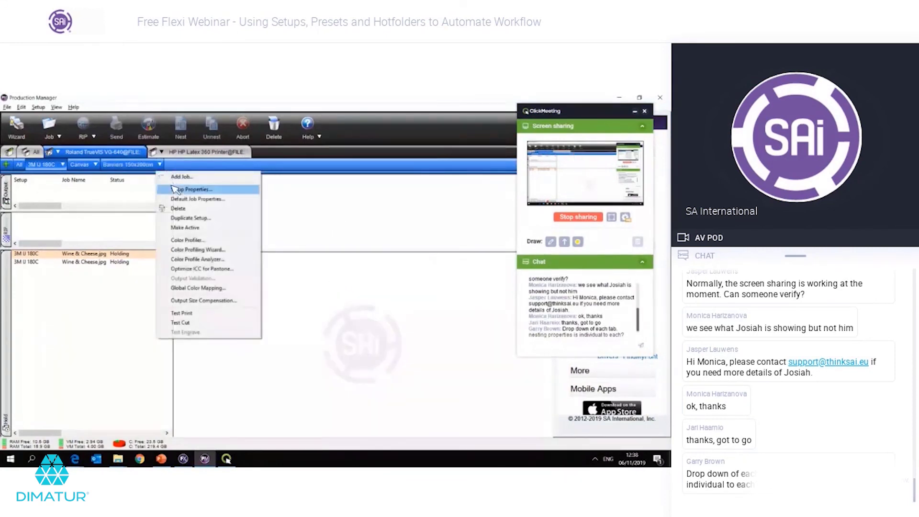
click(174, 190)
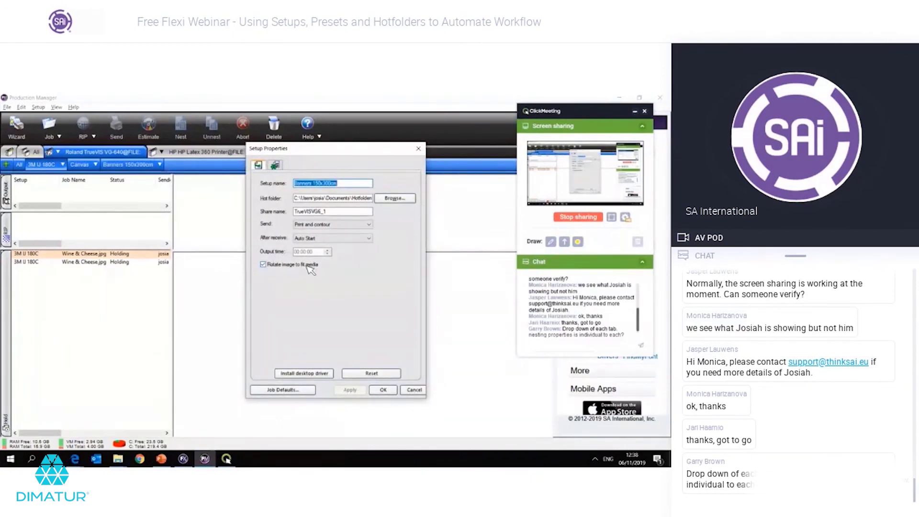
click(302, 265)
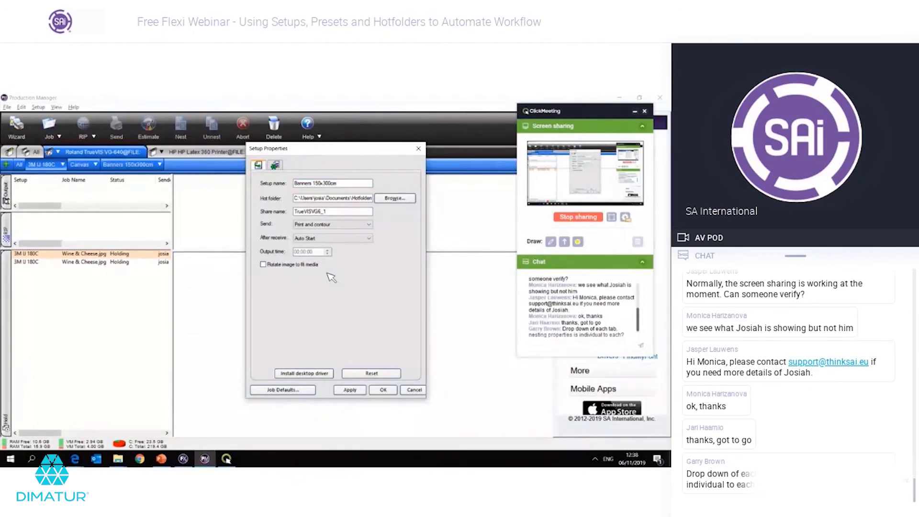
key(Return)
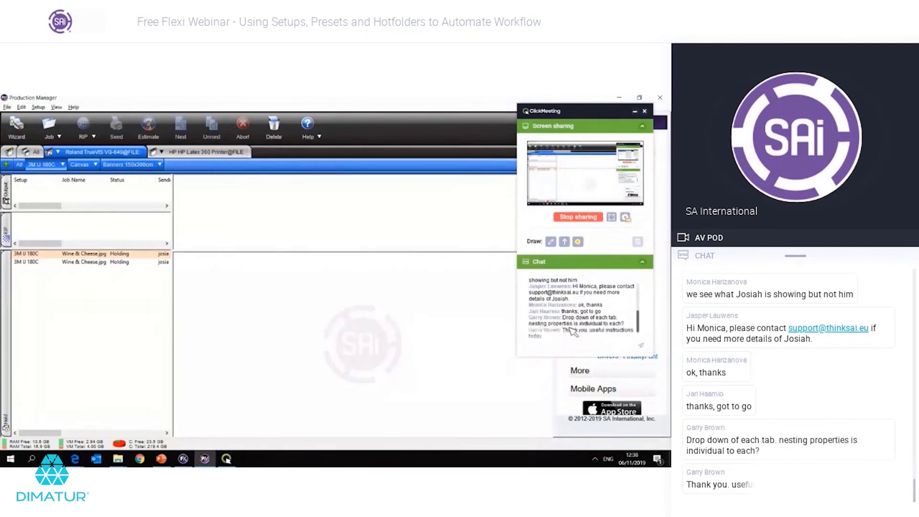
Step: Filter the job queue to the Canvas jobs, then to the Banners 150x300cm jobs
click(79, 164)
click(136, 165)
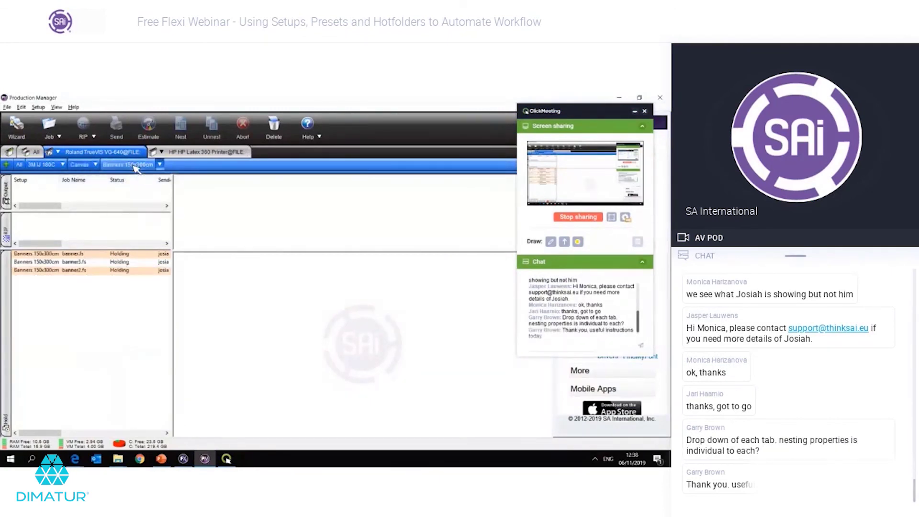
click(160, 165)
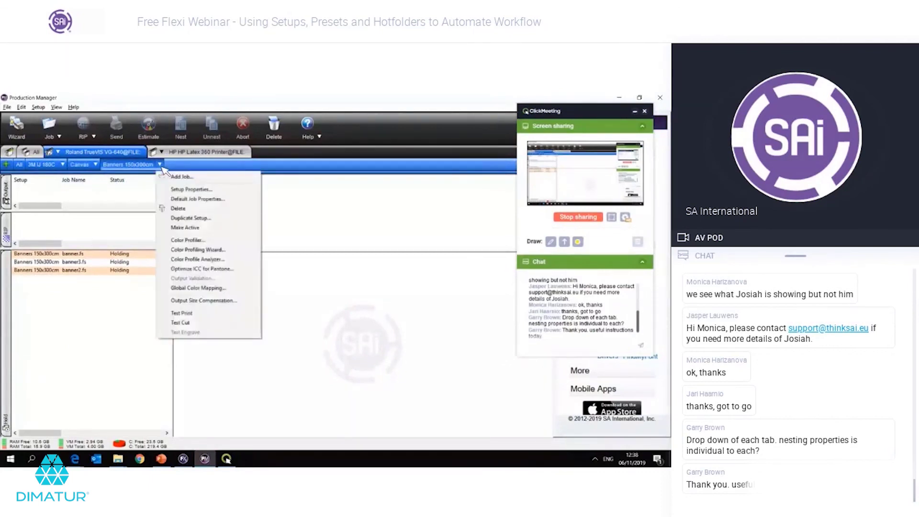
click(129, 298)
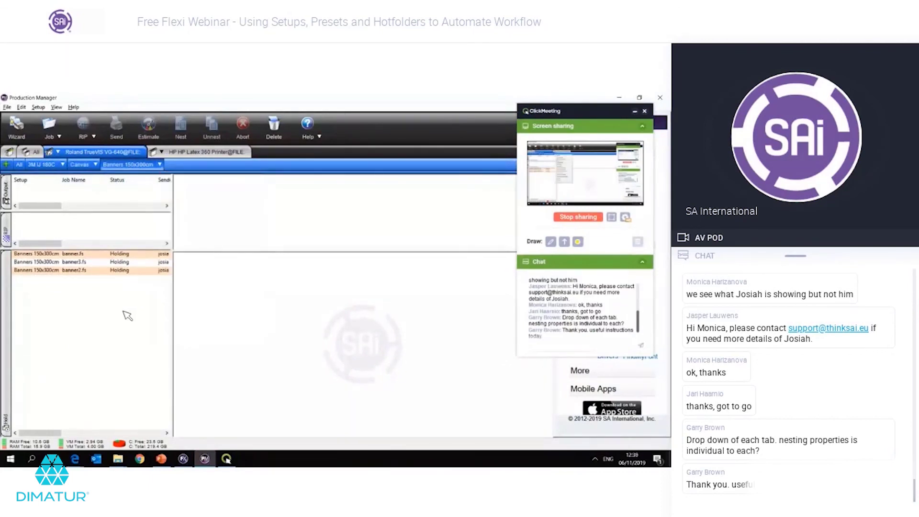
scroll(130, 306, right, 2)
scroll(126, 306, left, 2)
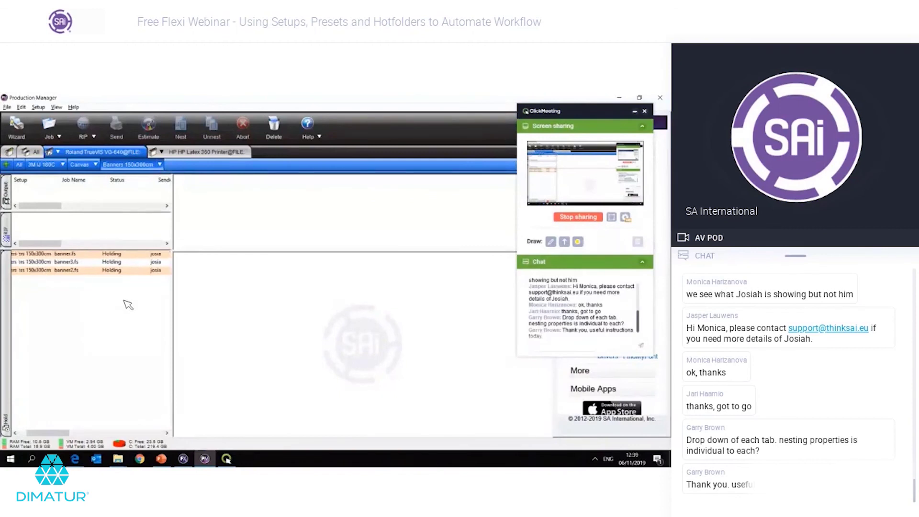
Step: Check the HP Latex 360 queue, return to Roland TrueVIS, and bring PowerPoint forward
click(198, 154)
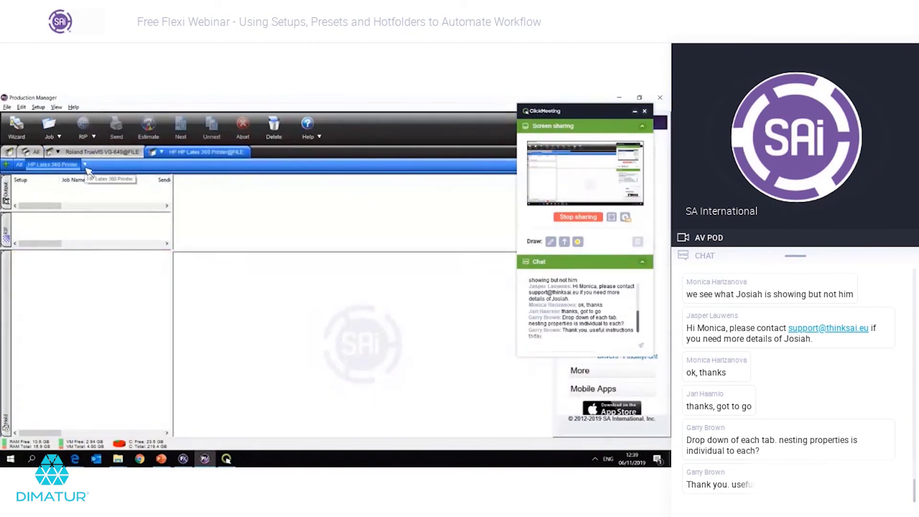
click(100, 152)
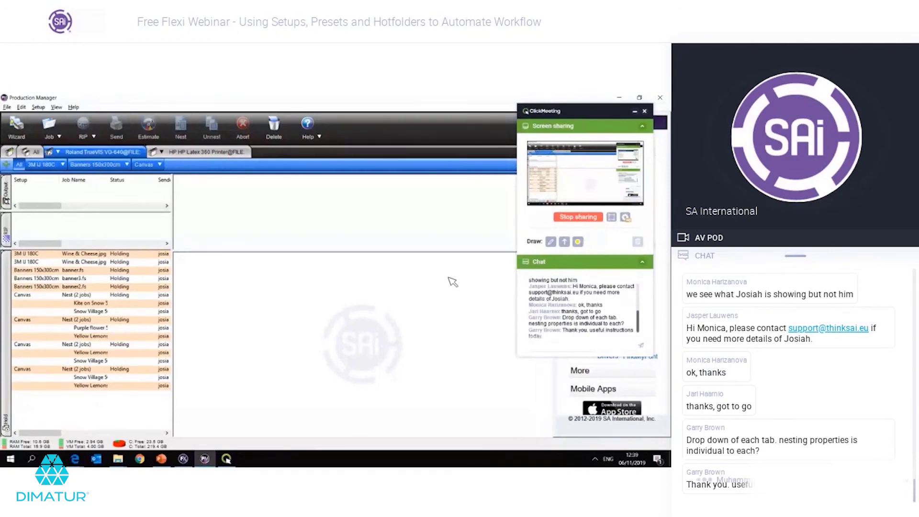
click(161, 459)
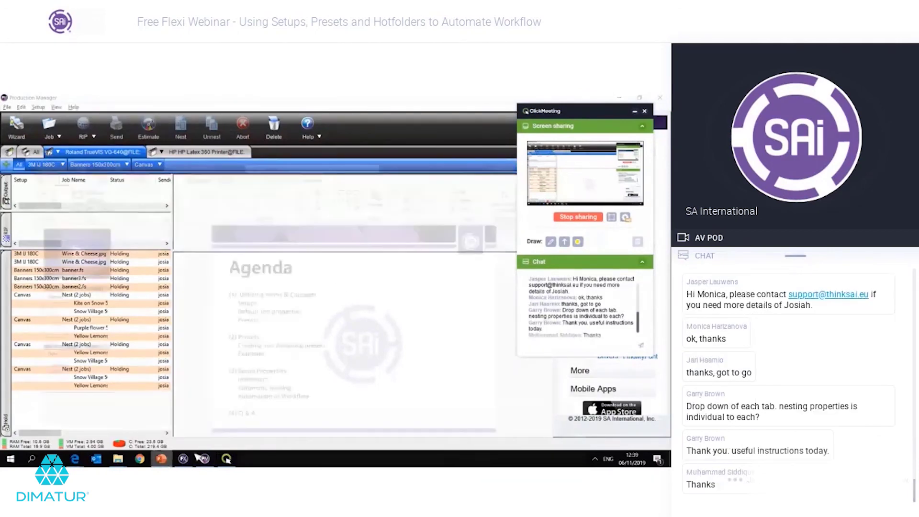
Step: Start the slide show from slide 3, the Outro slide
click(61, 341)
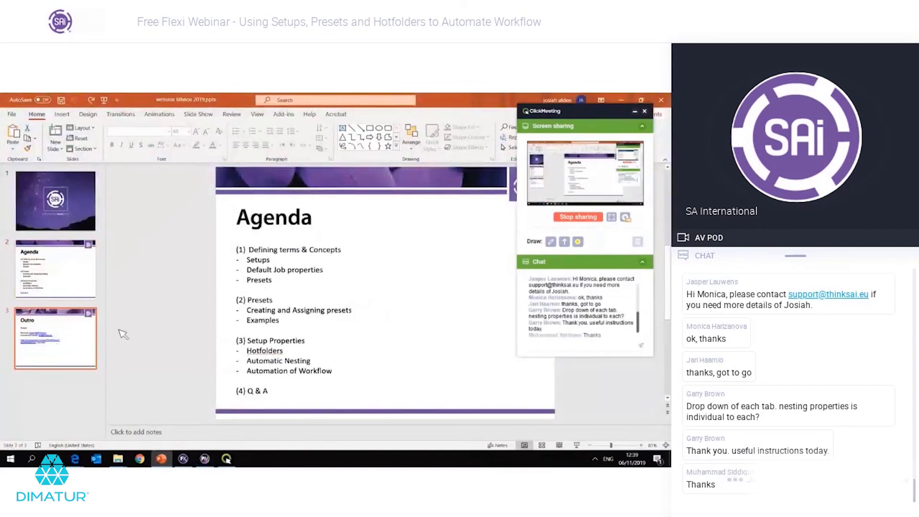
click(198, 113)
click(46, 142)
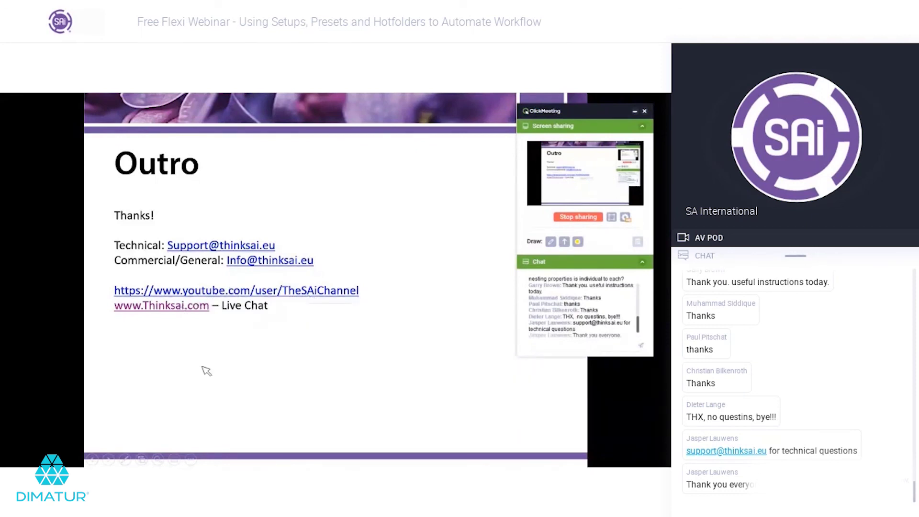
Step: Follow the live chat link and bring up the thinksai.com homepage in the browser
click(168, 308)
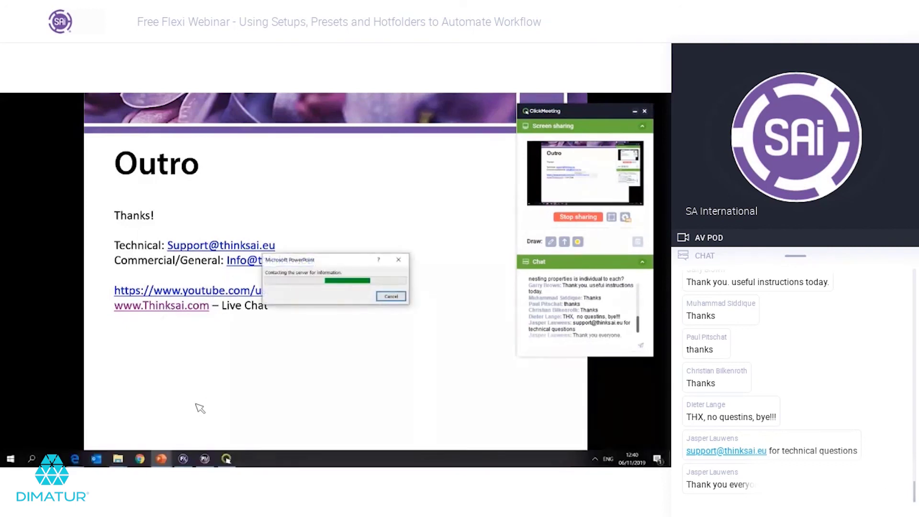
mouse_move(75, 458)
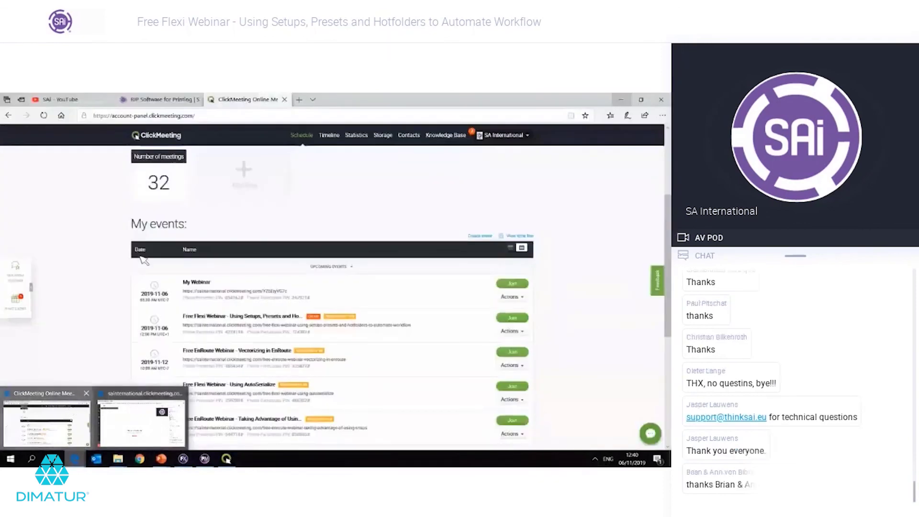
click(72, 414)
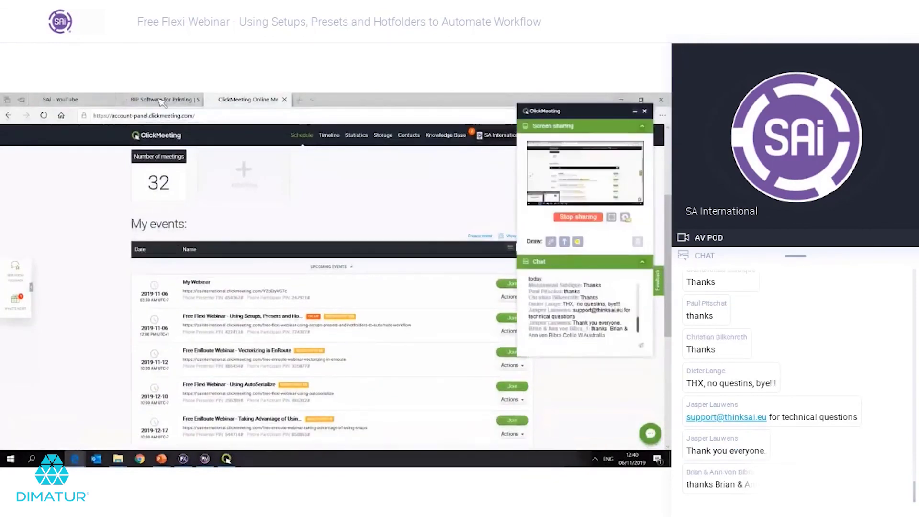
click(162, 100)
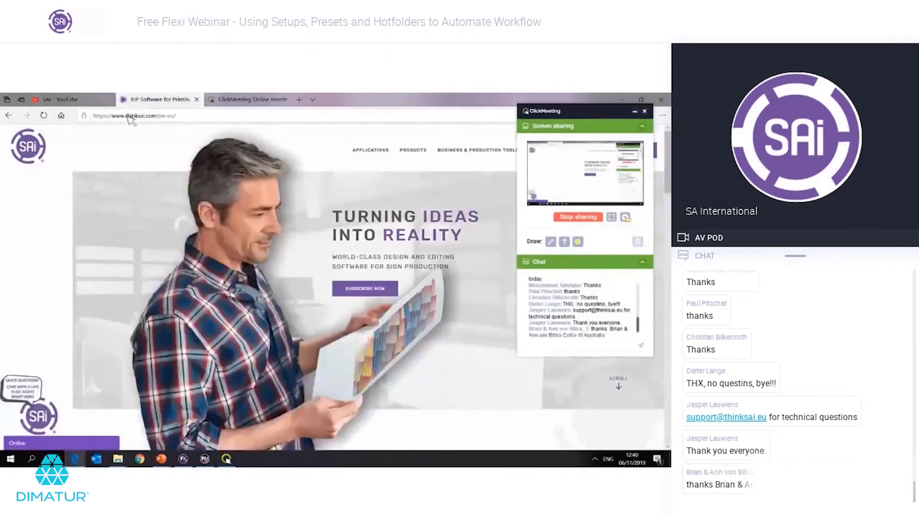
click(130, 116)
click(196, 118)
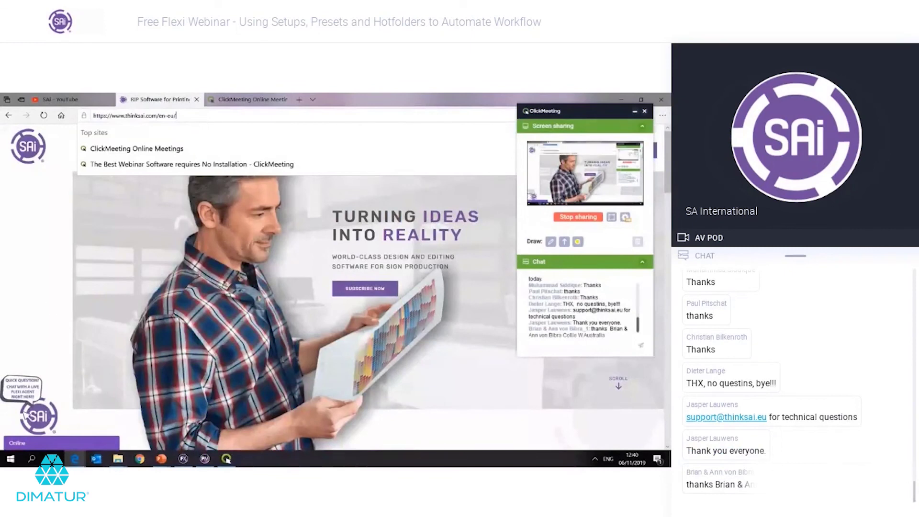
Step: Fill in the chat form's name and support e-mail address, then start the live chat
click(27, 444)
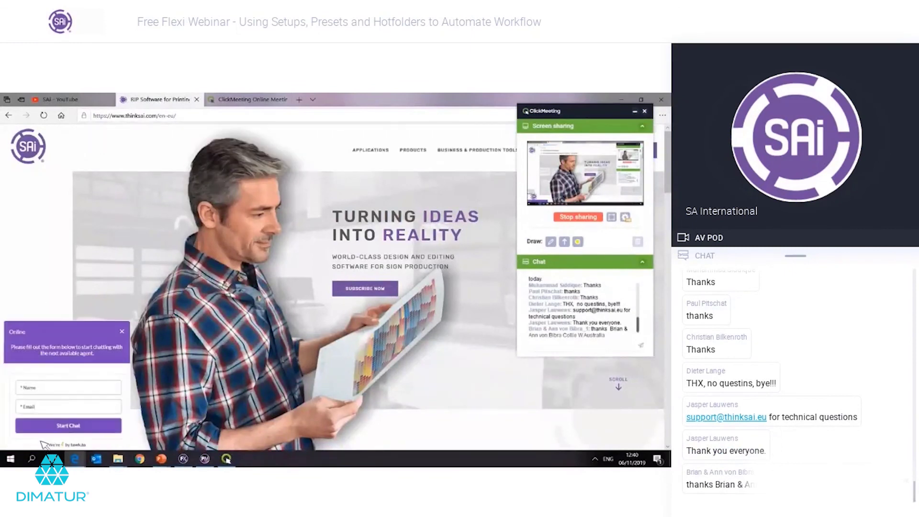
click(47, 391)
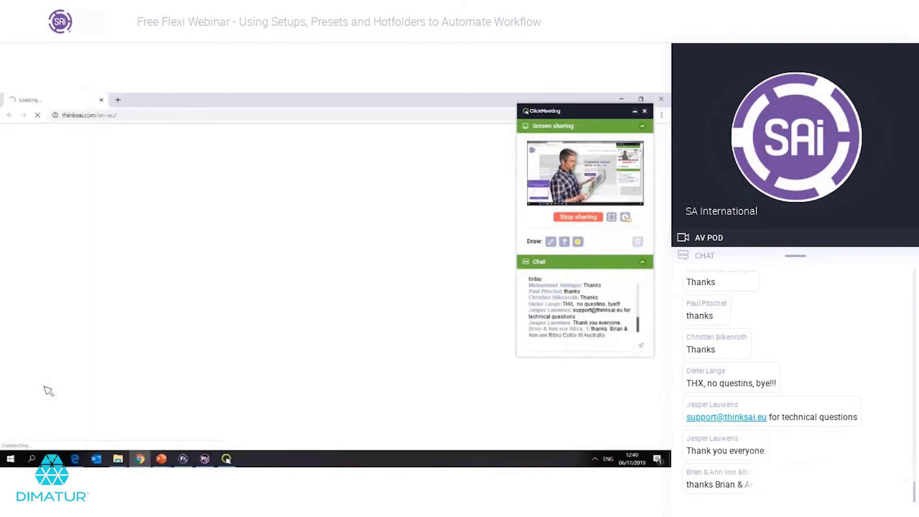
mouse_move(75, 459)
click(71, 429)
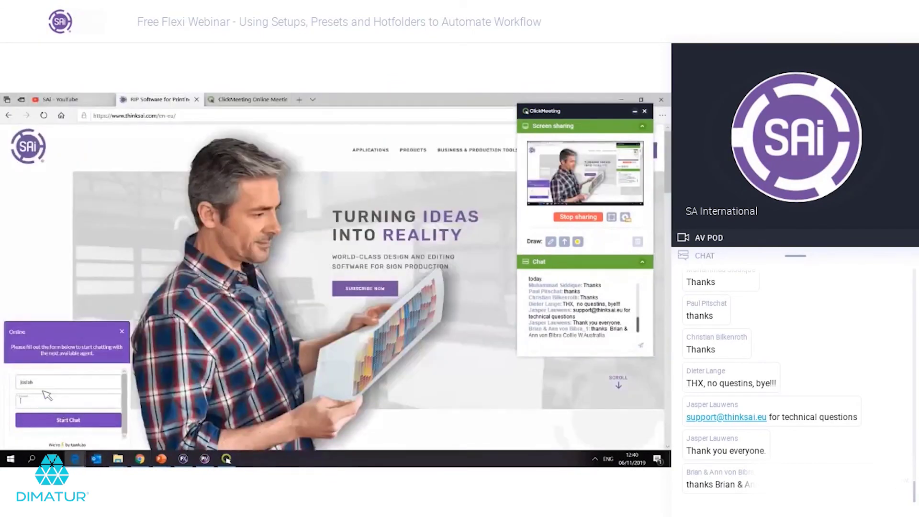
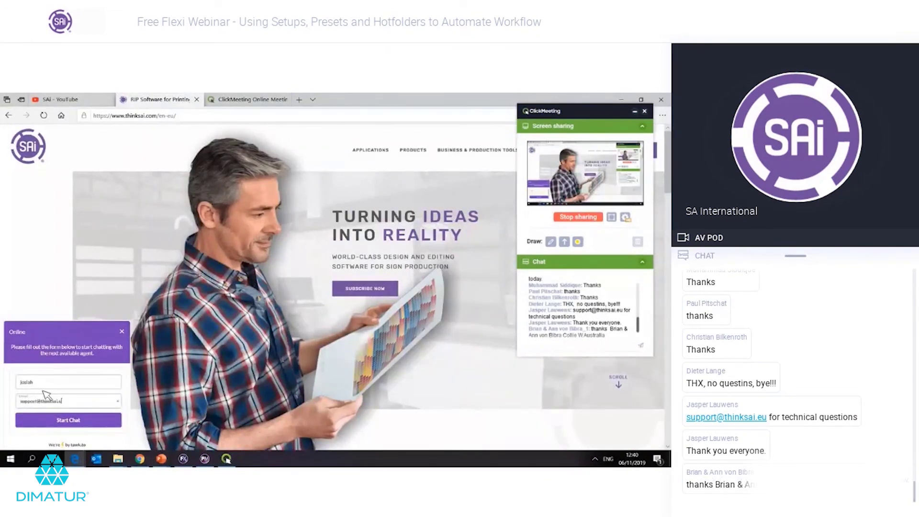
click(63, 419)
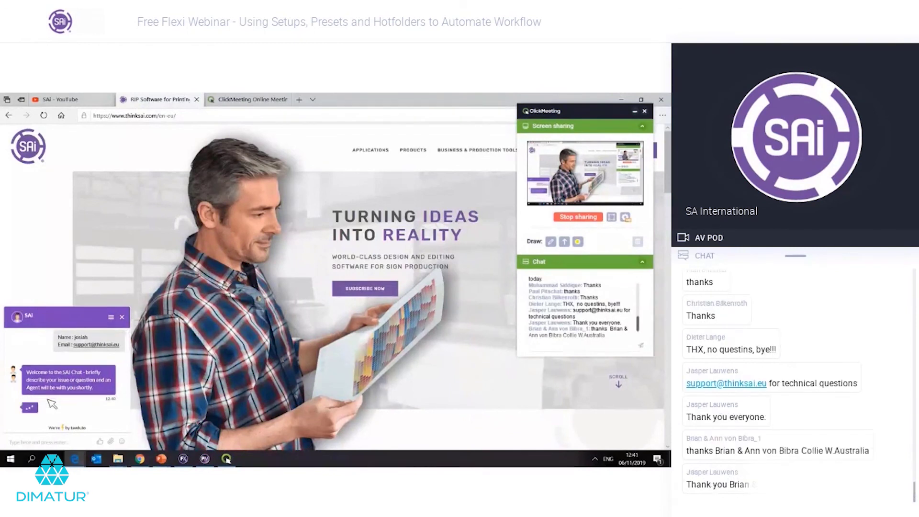
Step: Send the greeting 'Hey' to the agent and read the reply
text(He)
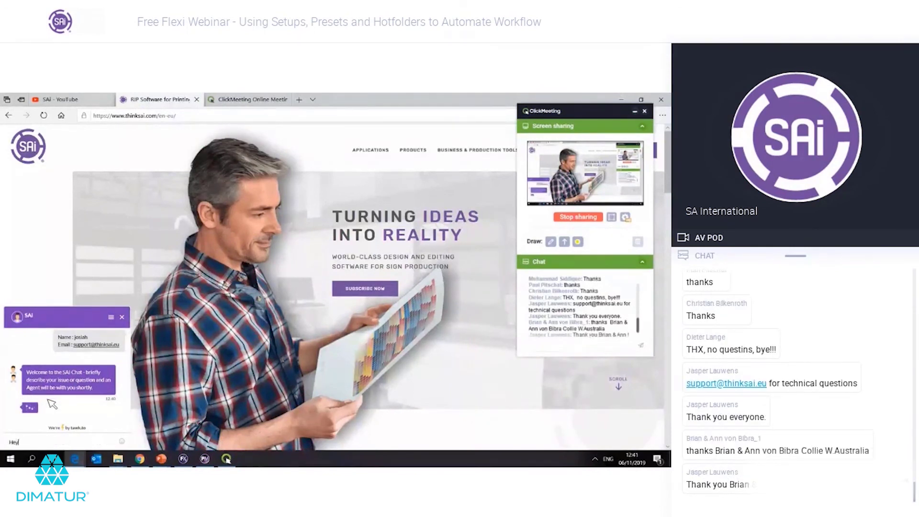
text(y)
key(Return)
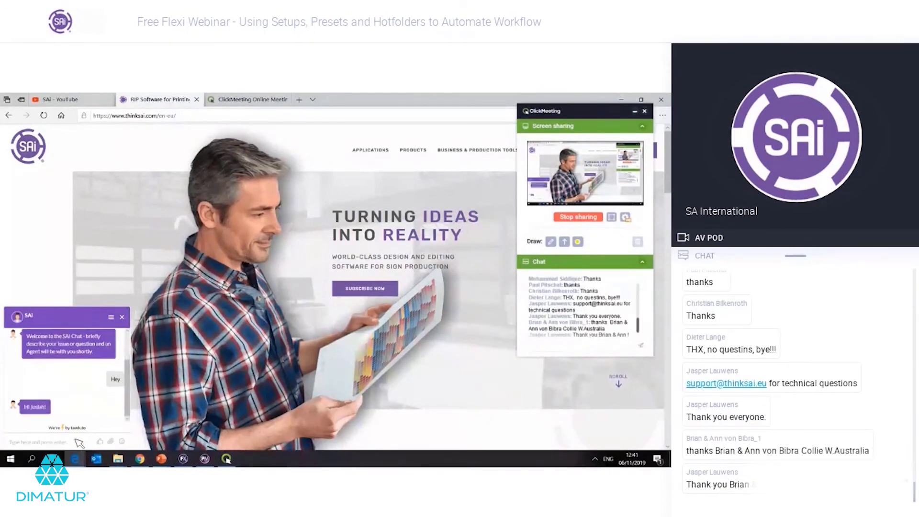
drag(23, 411, 45, 412)
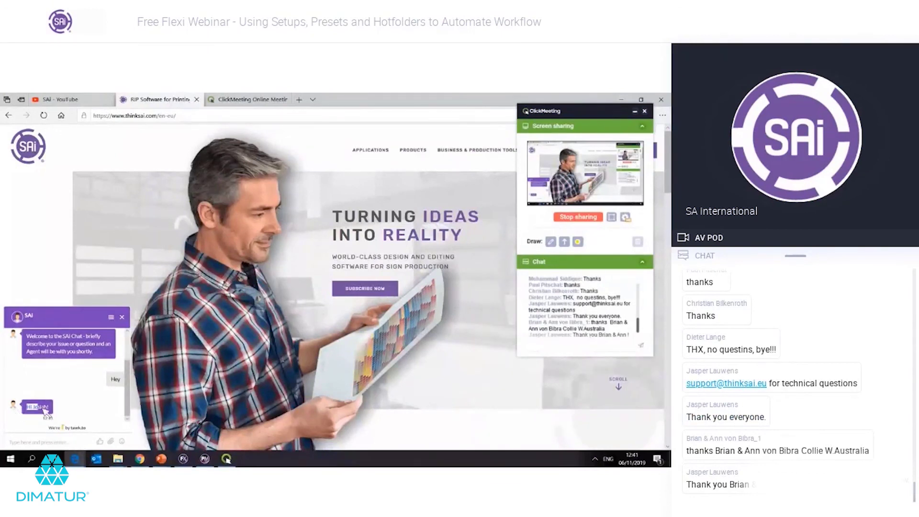
click(46, 412)
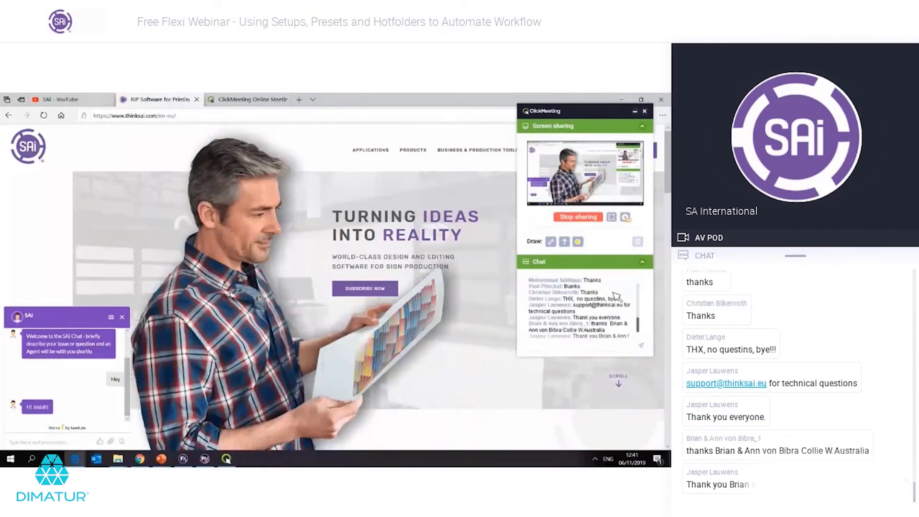